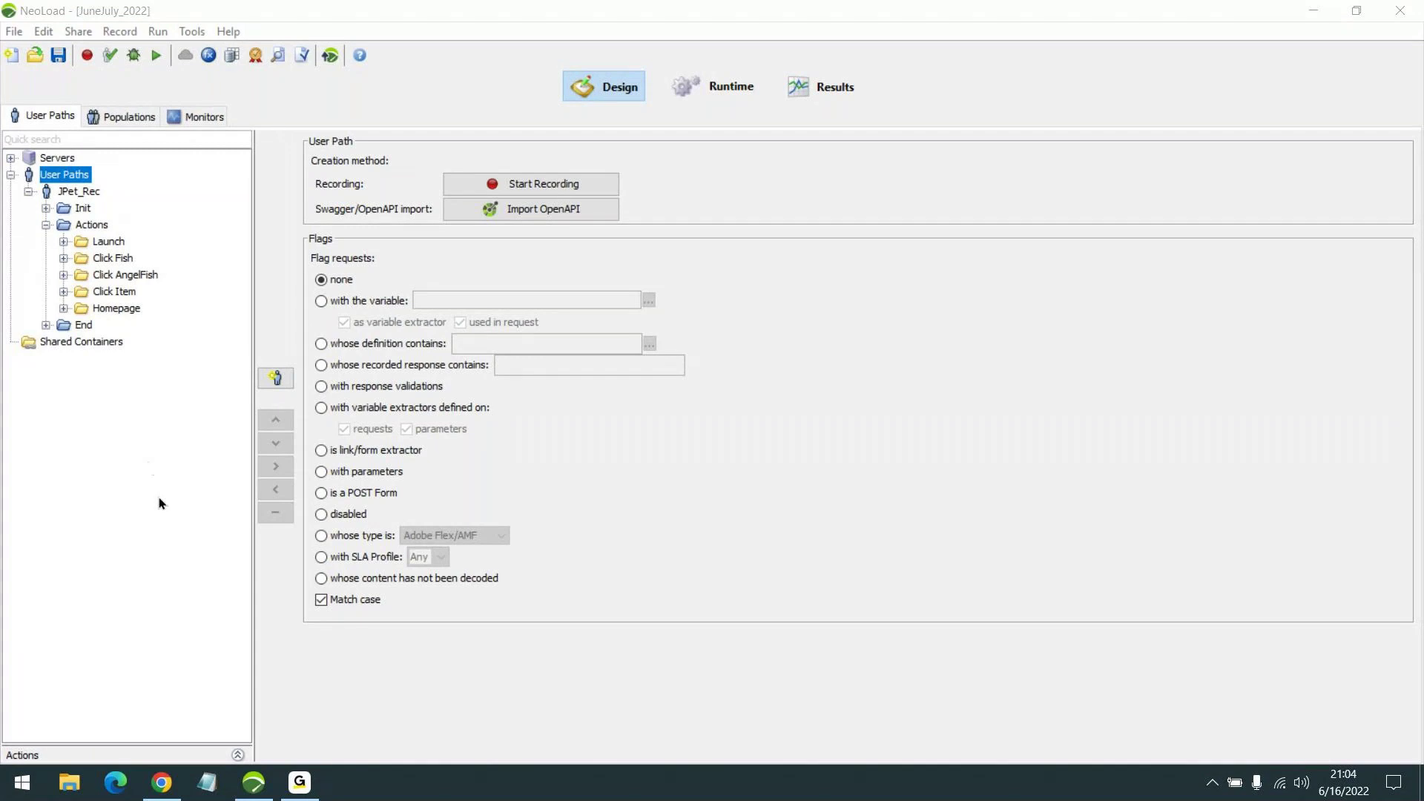
# Switch to Chrome and open google.com in a new browser tab
pyautogui.click(163, 781)
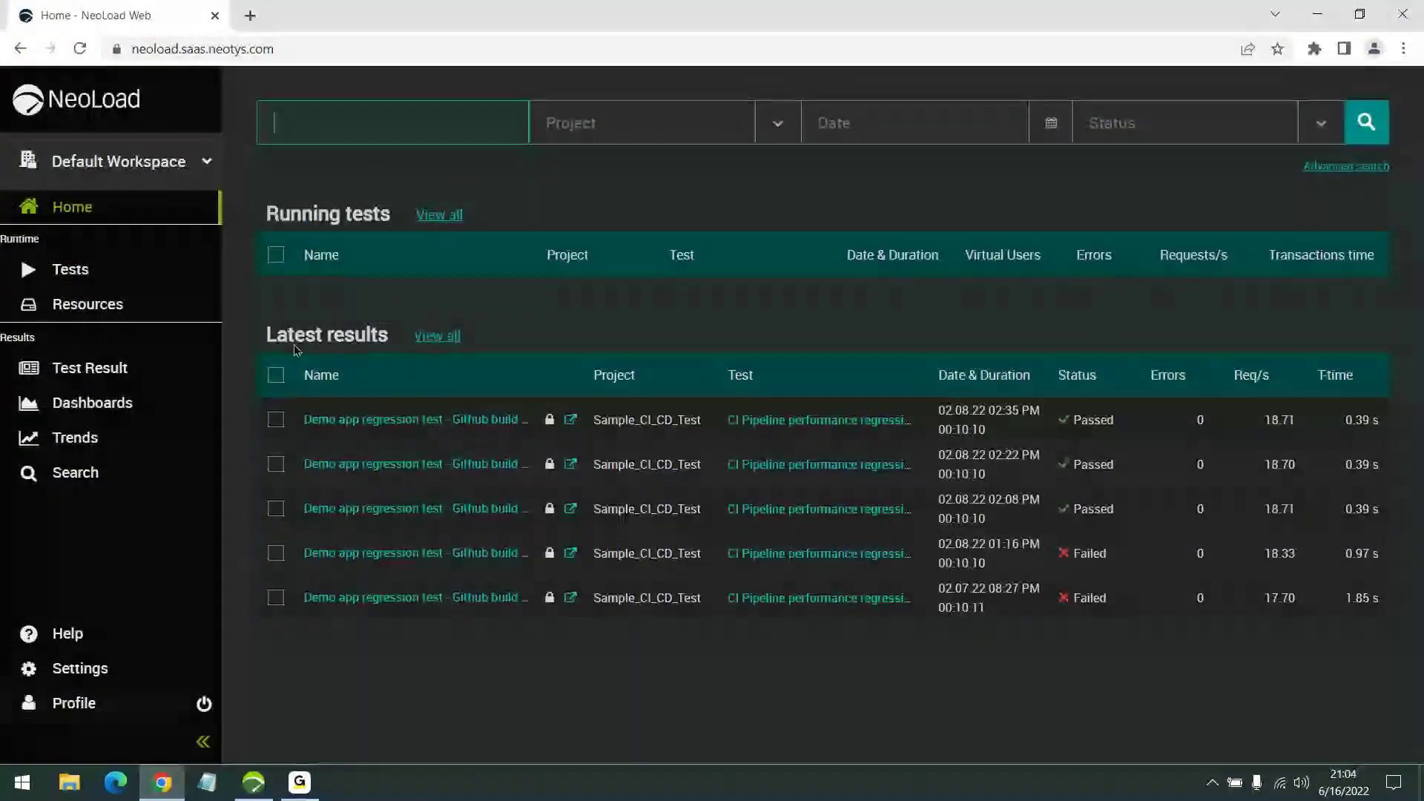
pyautogui.click(257, 26)
pyautogui.write('google.co')
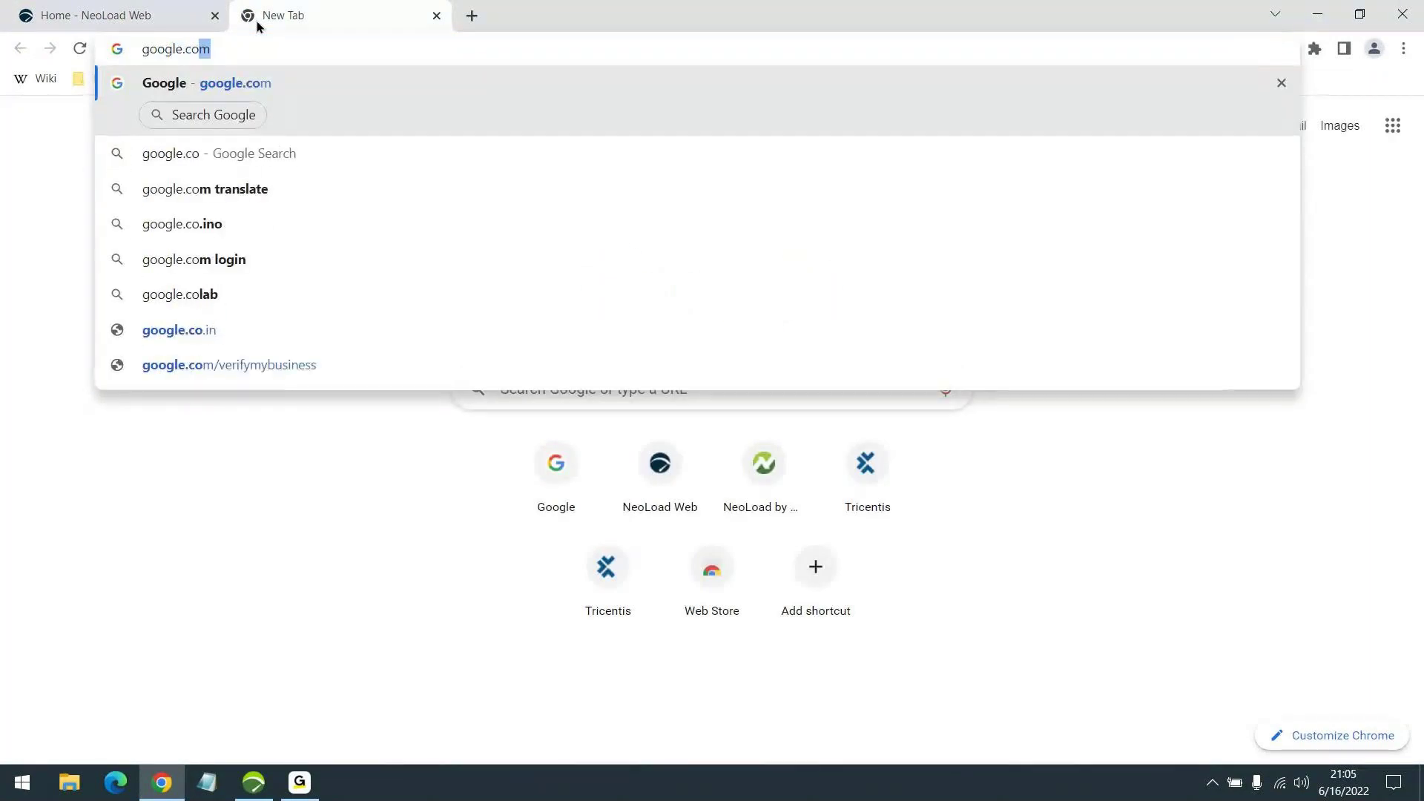
pyautogui.press('Return')
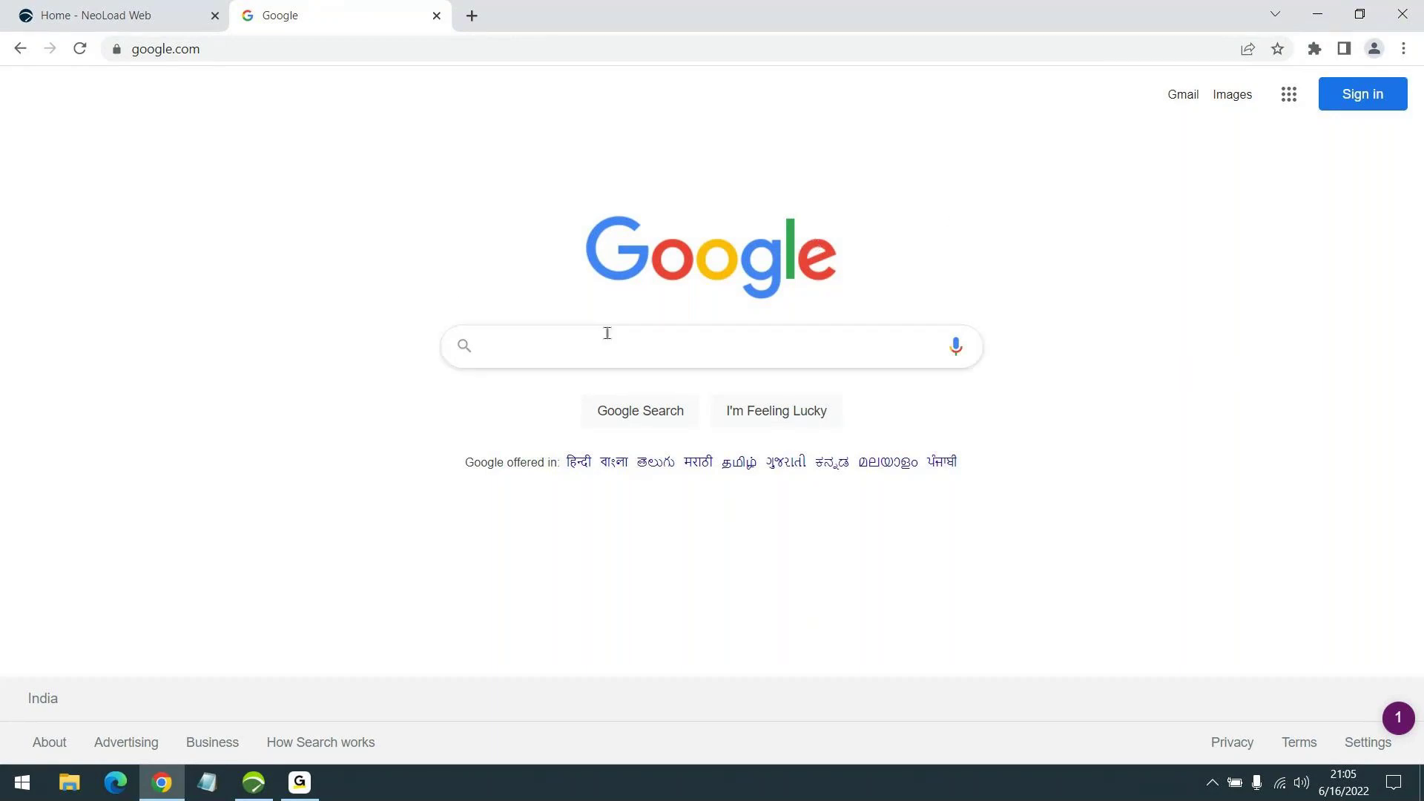
# Search Google for "download neoload"
pyautogui.click(587, 351)
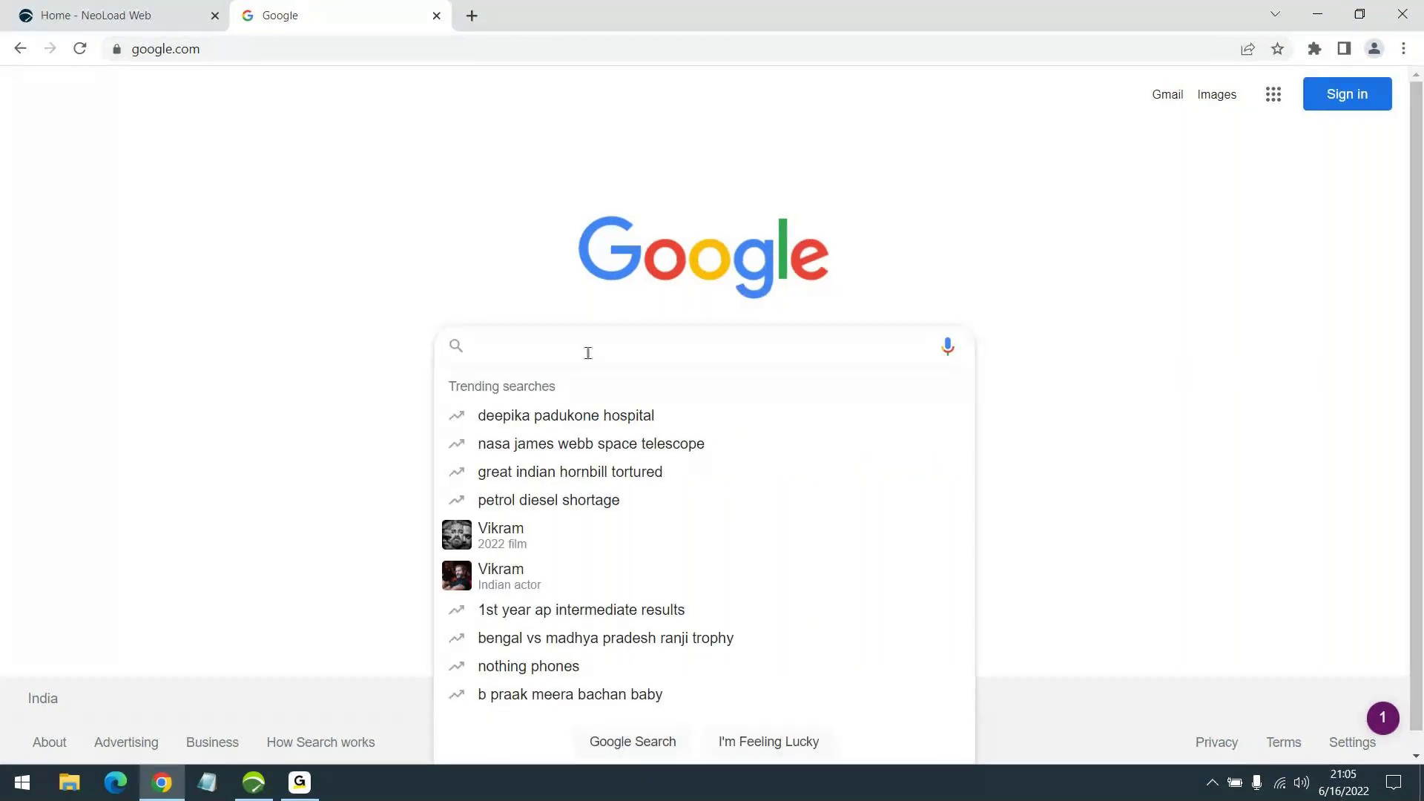
pyautogui.write('download neo')
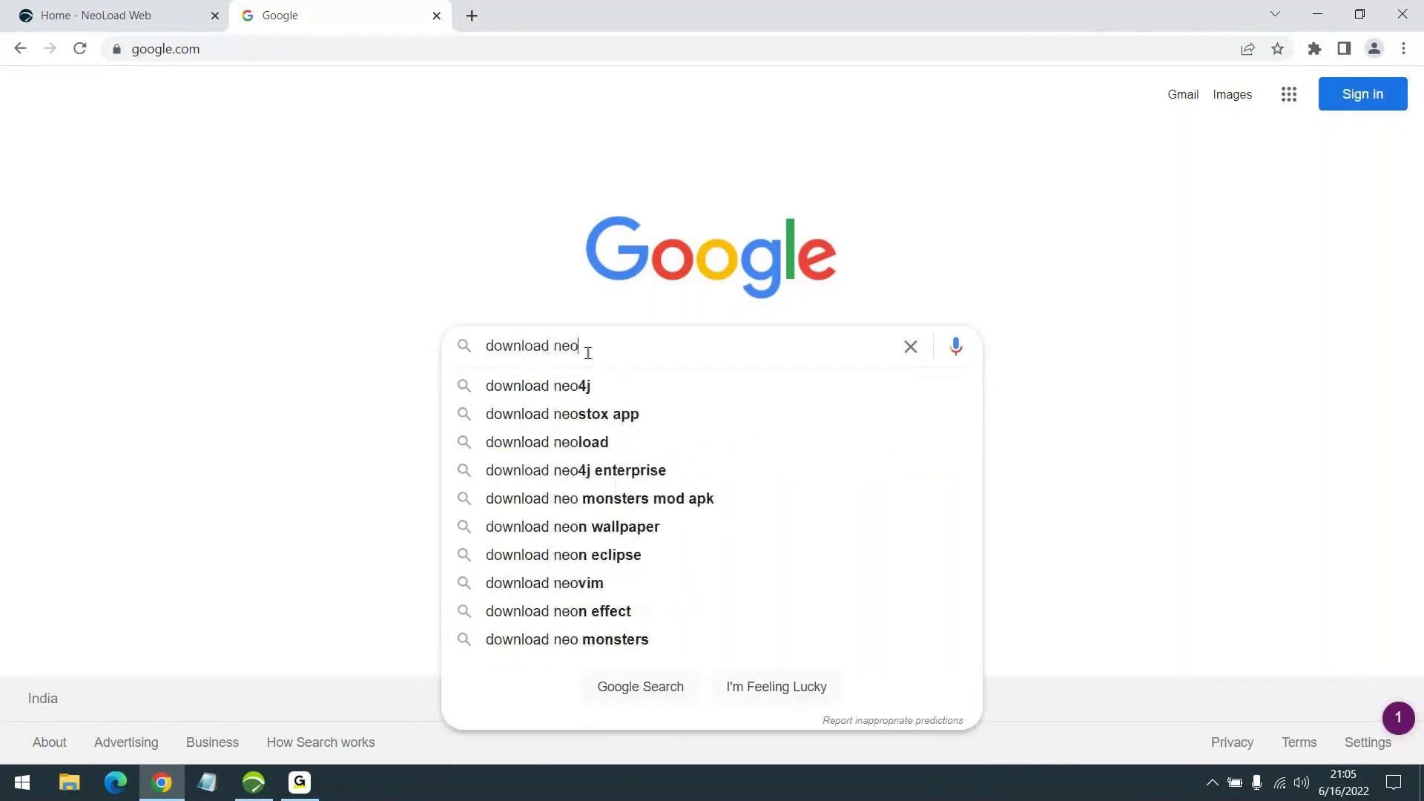
pyautogui.write('load')
pyautogui.press('Return')
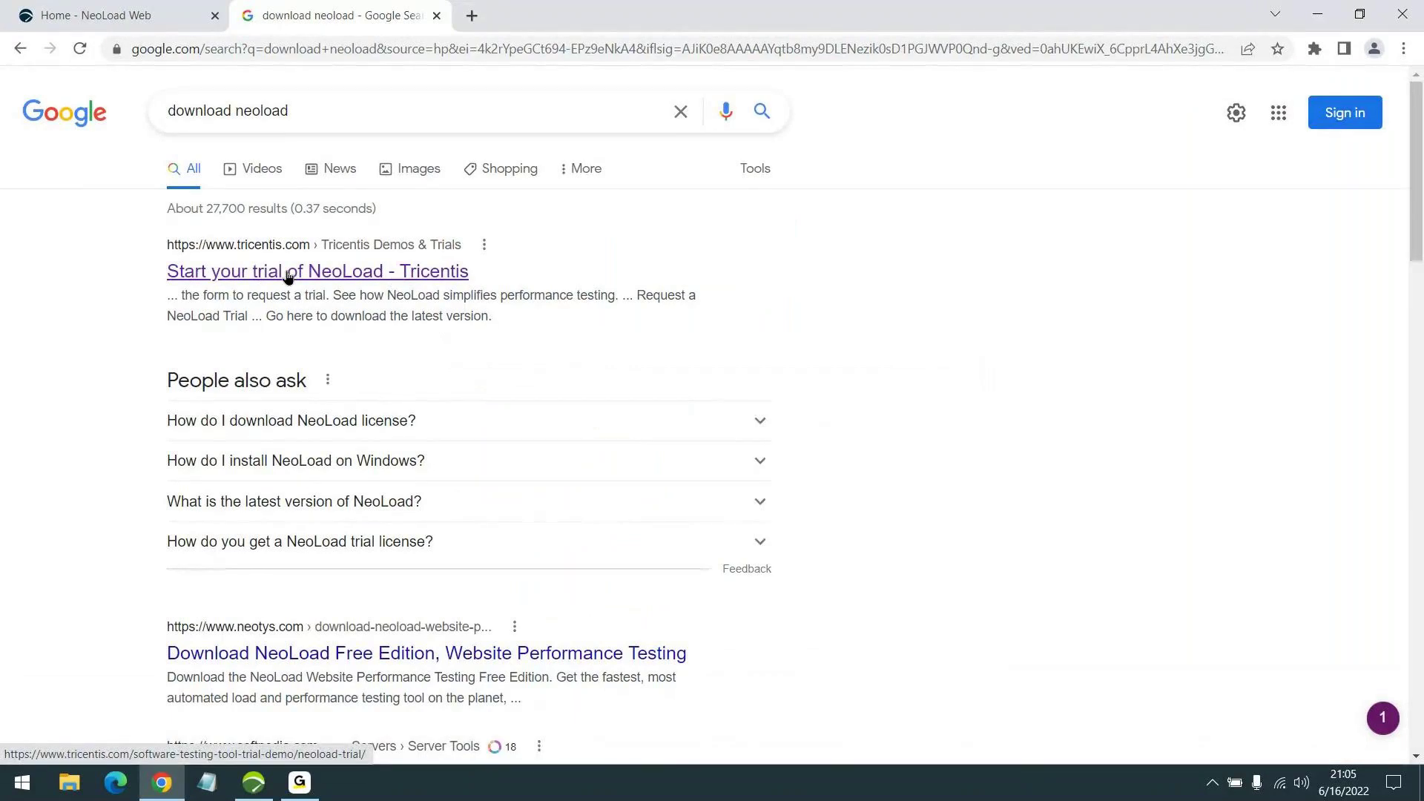
# Open the "Start your trial of NeoLoad - Tricentis" result in a separate tab and look over the trial page
pyautogui.rightClick(333, 277)
pyautogui.click(370, 293)
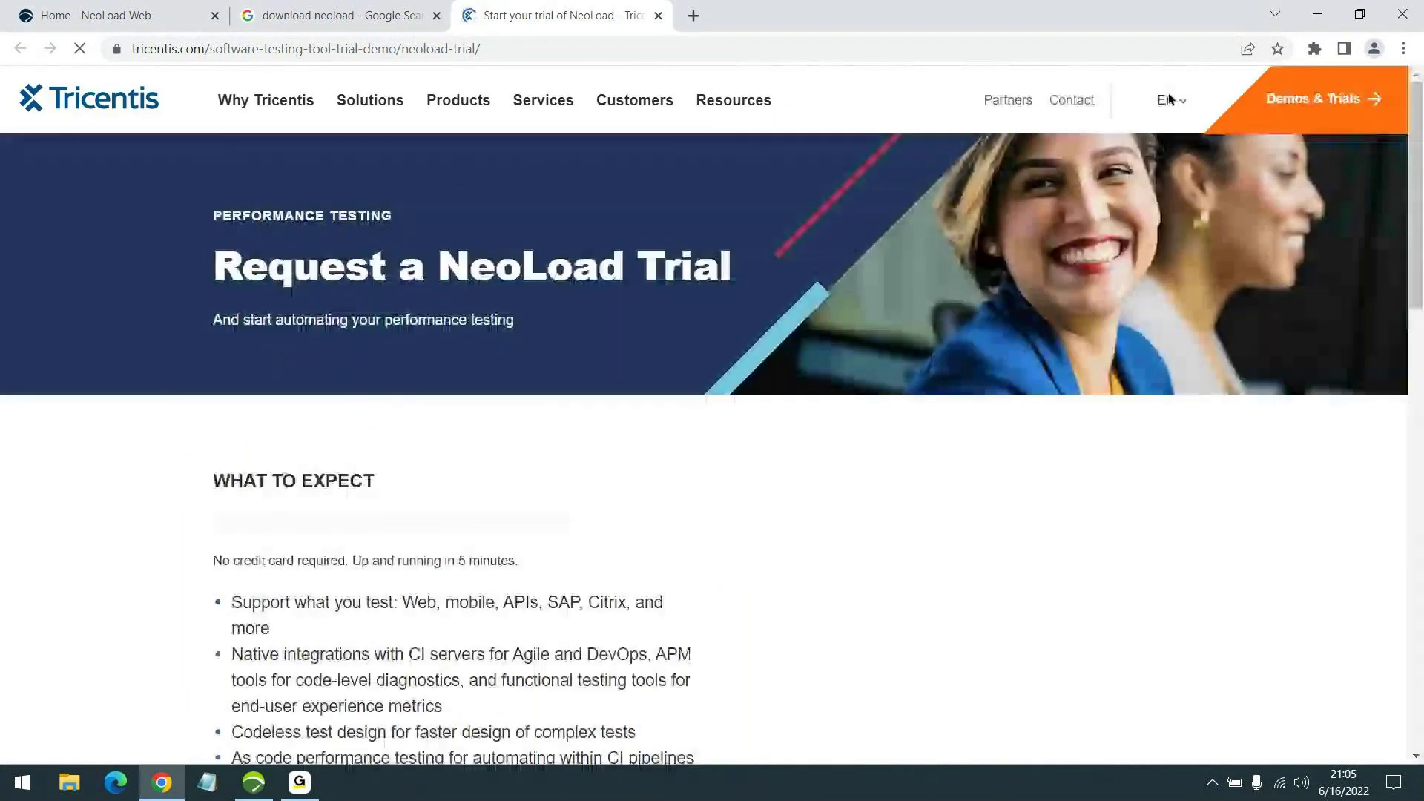
pyautogui.scroll(-5, 653, 374)
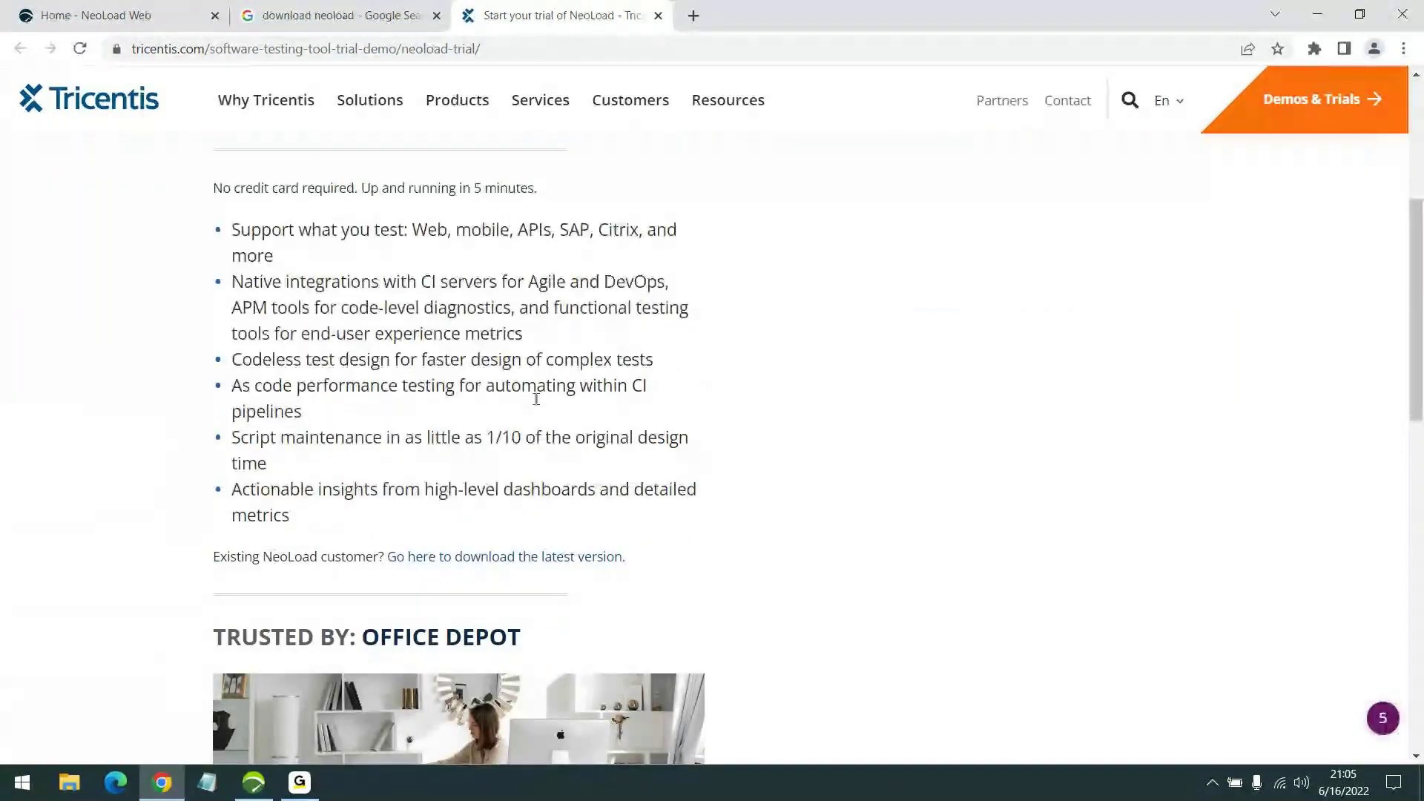
pyautogui.scroll(3, 382, 356)
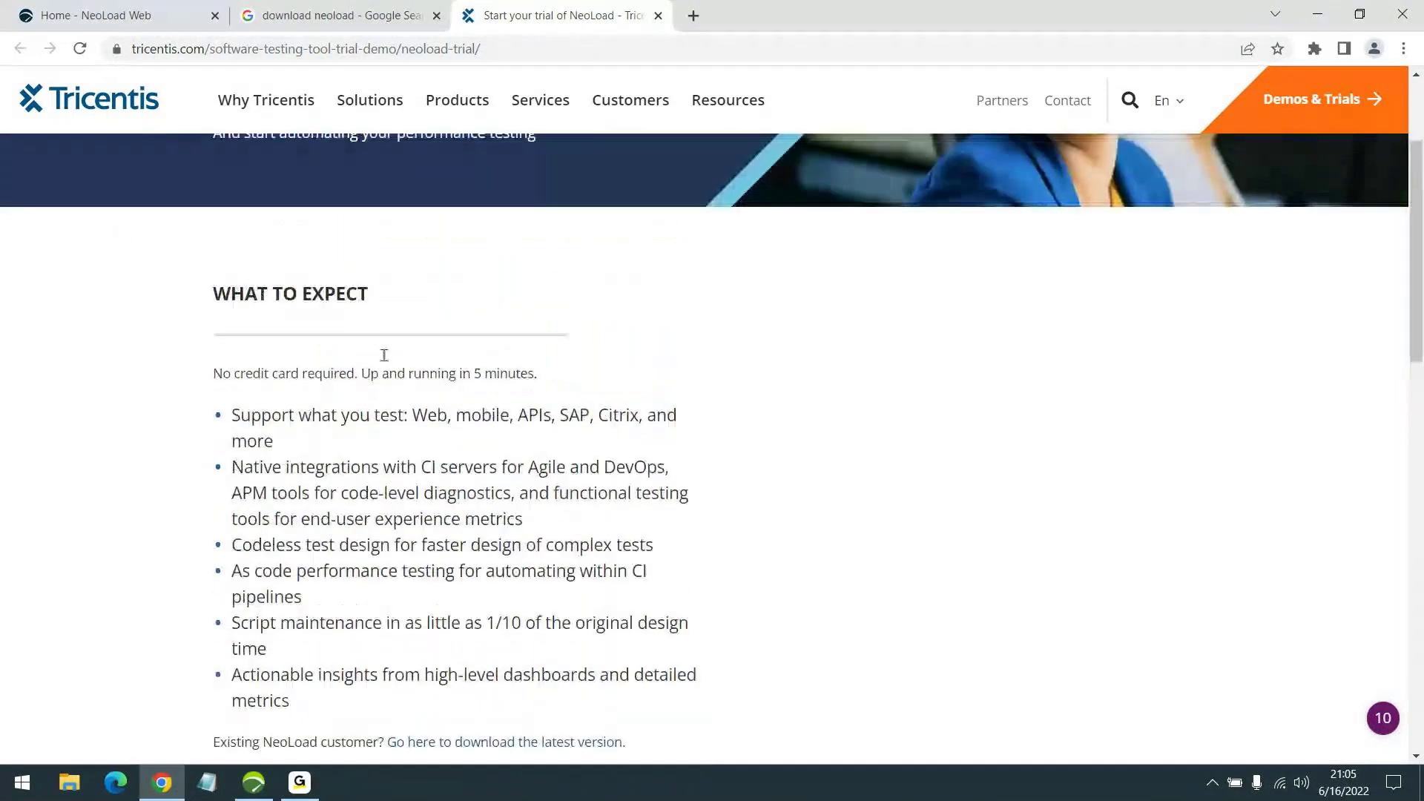
pyautogui.scroll(3, 470, 310)
# Copy the full web address of the Tricentis NeoLoad trial page
pyautogui.rightClick(469, 51)
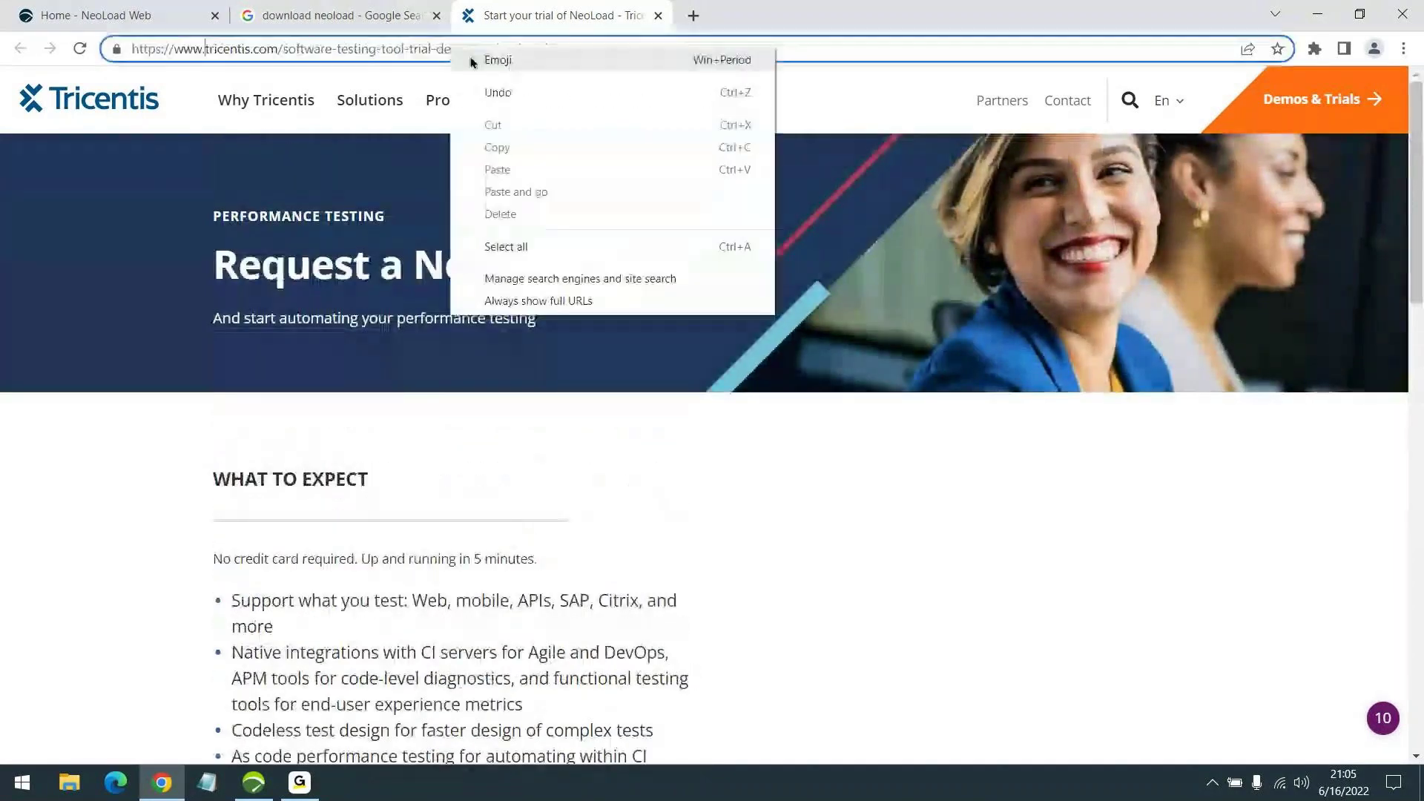
pyautogui.click(359, 55)
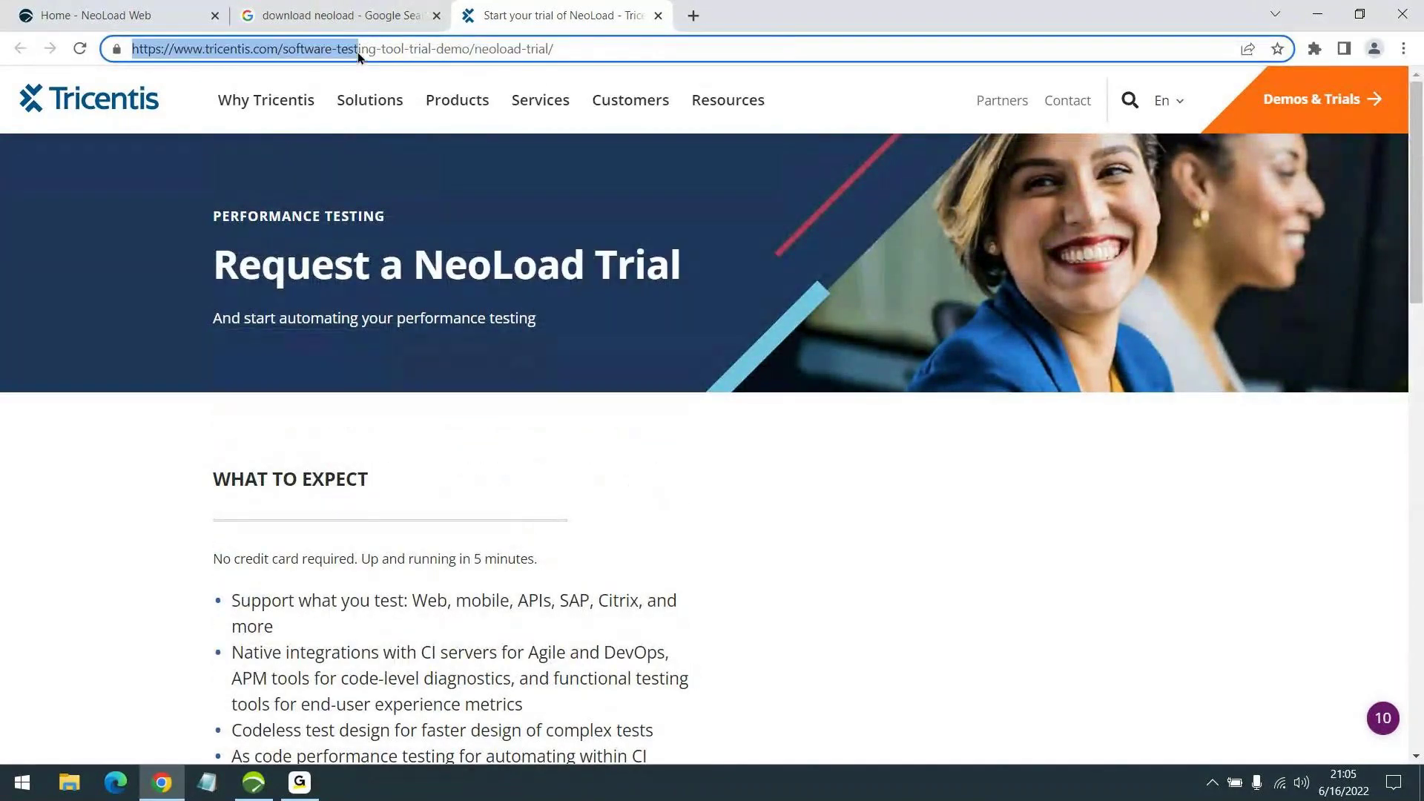
pyautogui.hotkey('ctrl', 'a')
pyautogui.hotkey('ctrl', 'c')
pyautogui.click(514, 461)
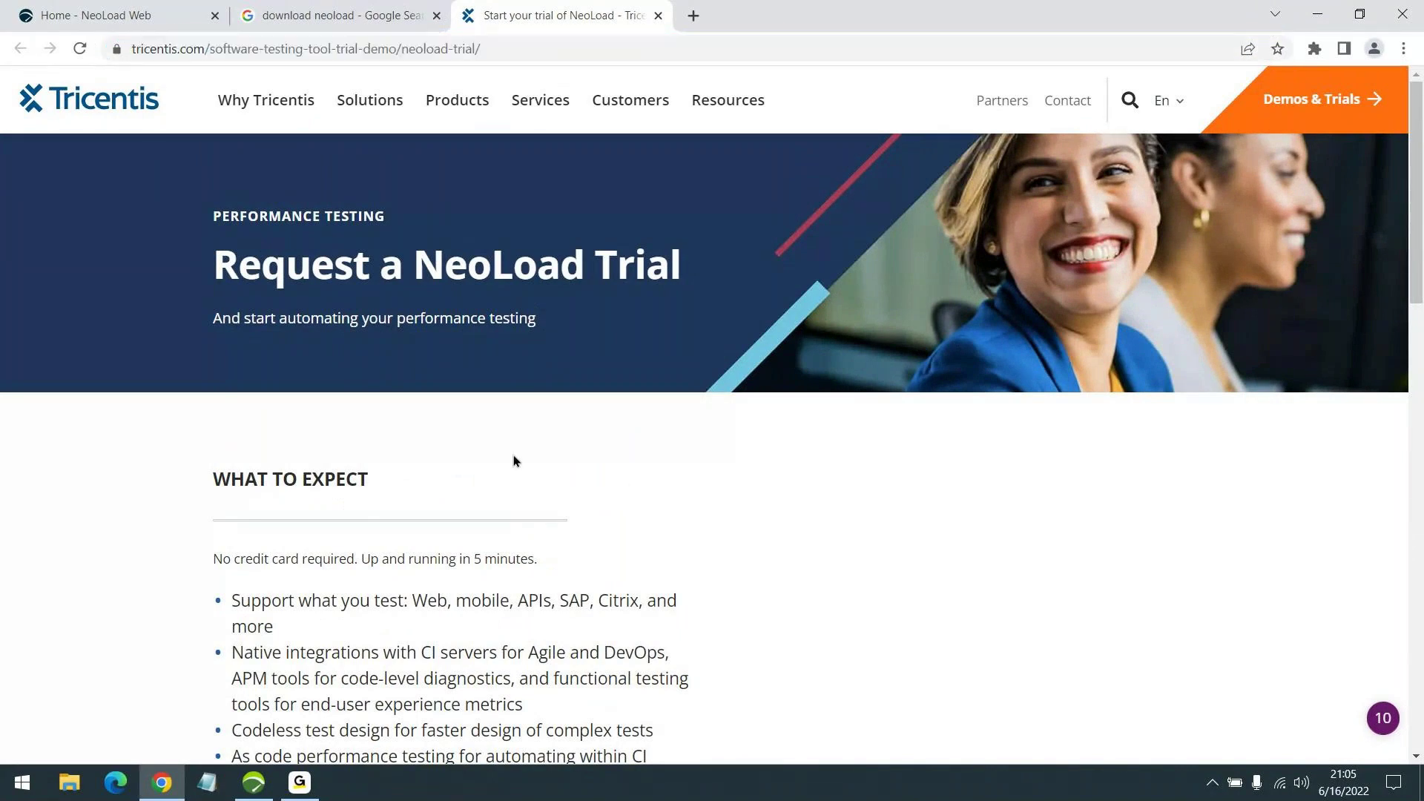
# Switch to Edge, open the copied NeoLoad trial address and look over the trial request form
pyautogui.scroll(-5, 359, 483)
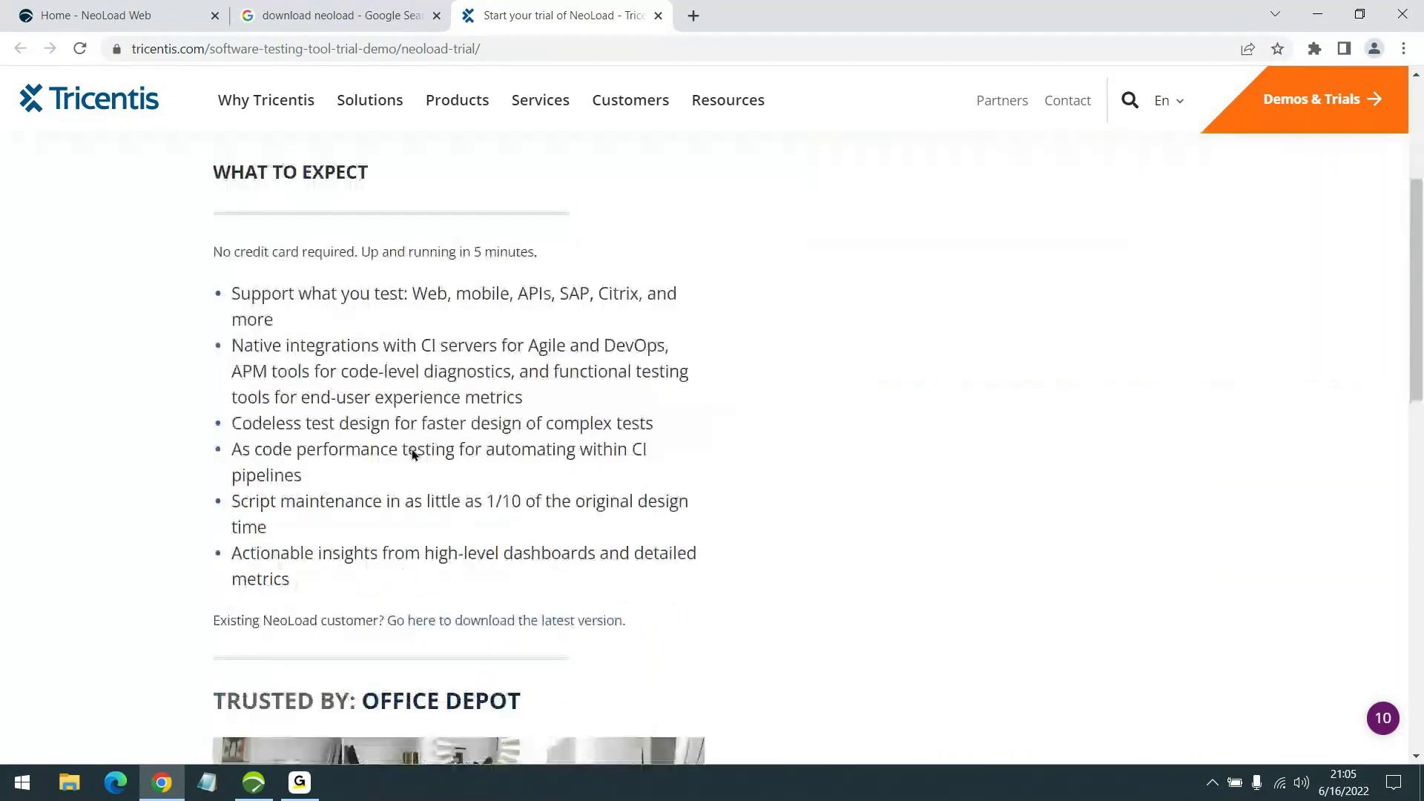
pyautogui.click(115, 783)
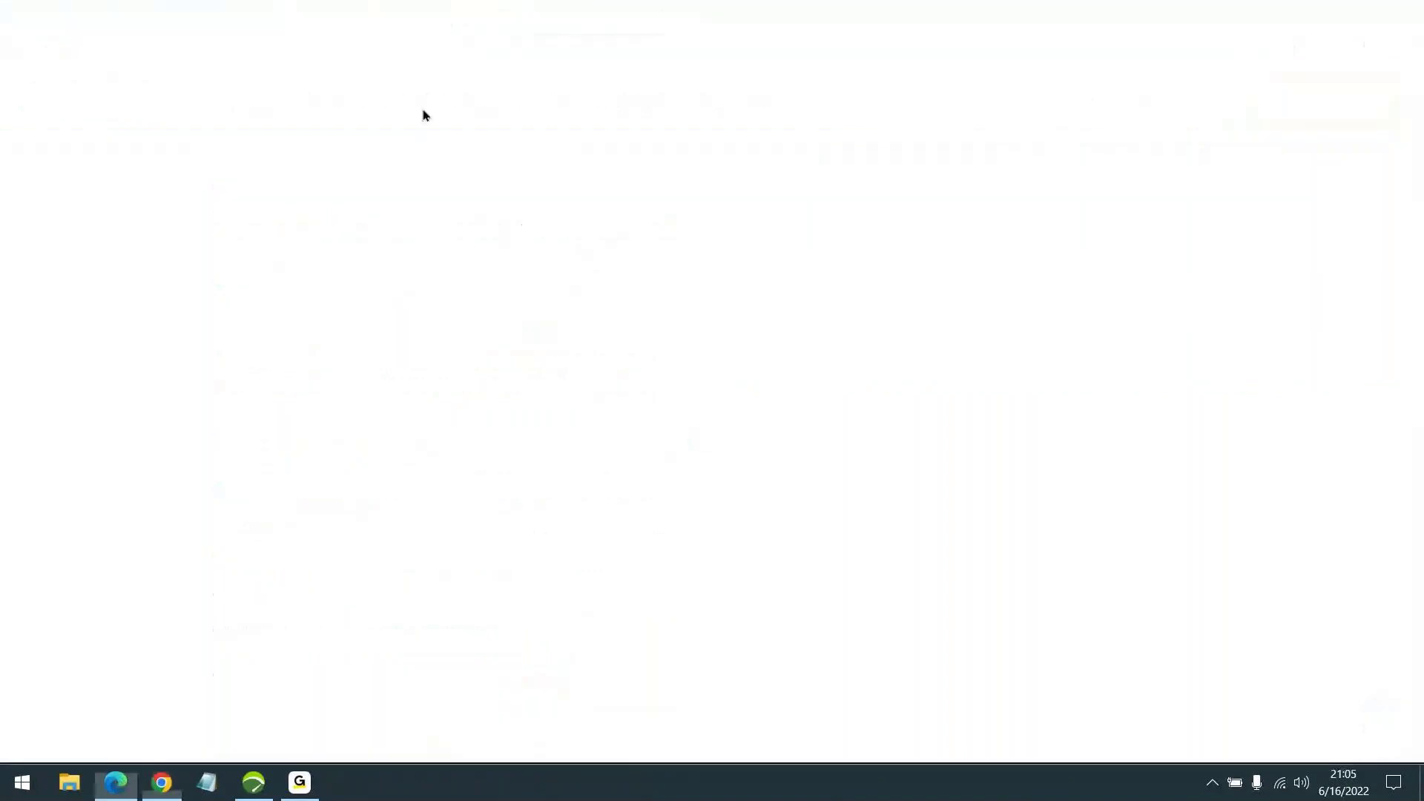
pyautogui.hotkey('ctrl', 'v')
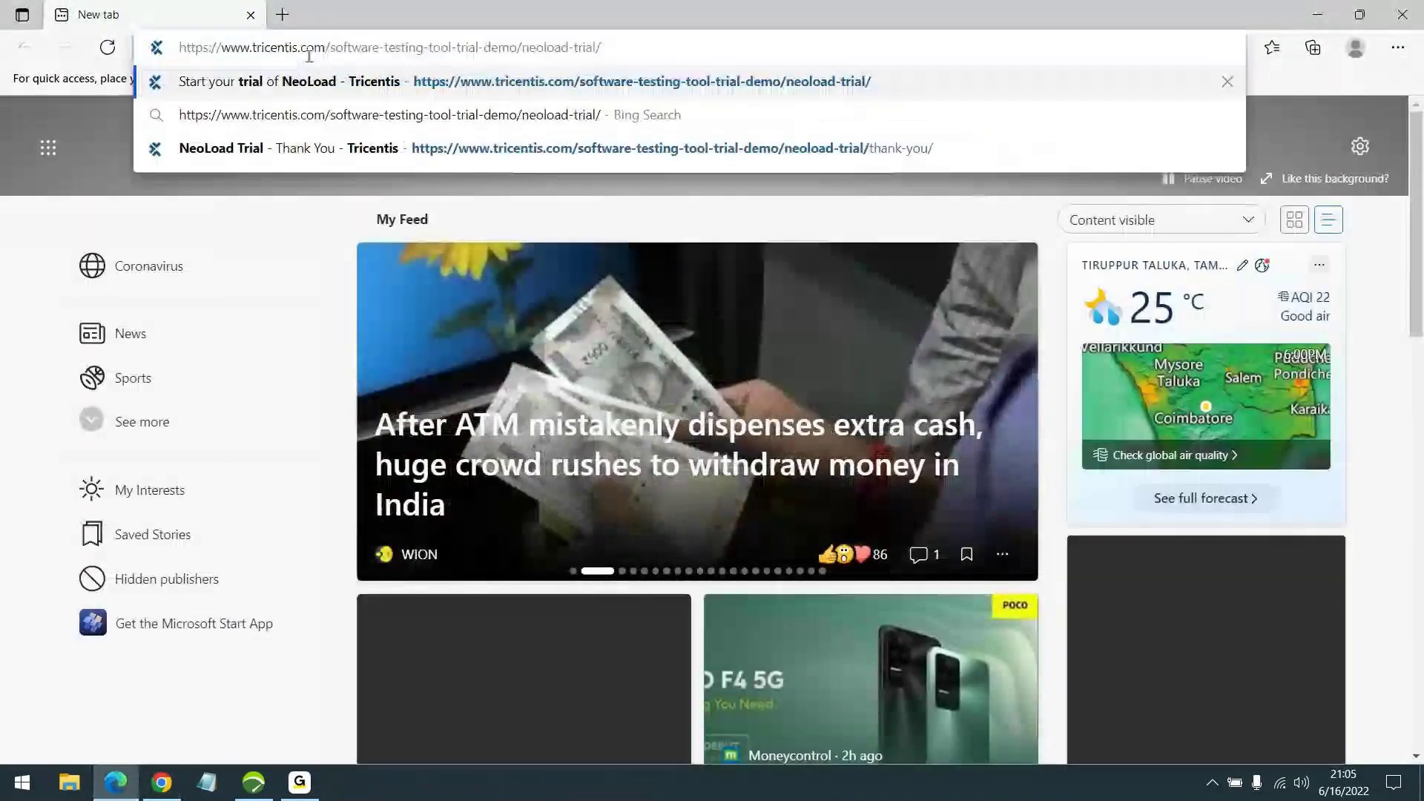
pyautogui.press('Return')
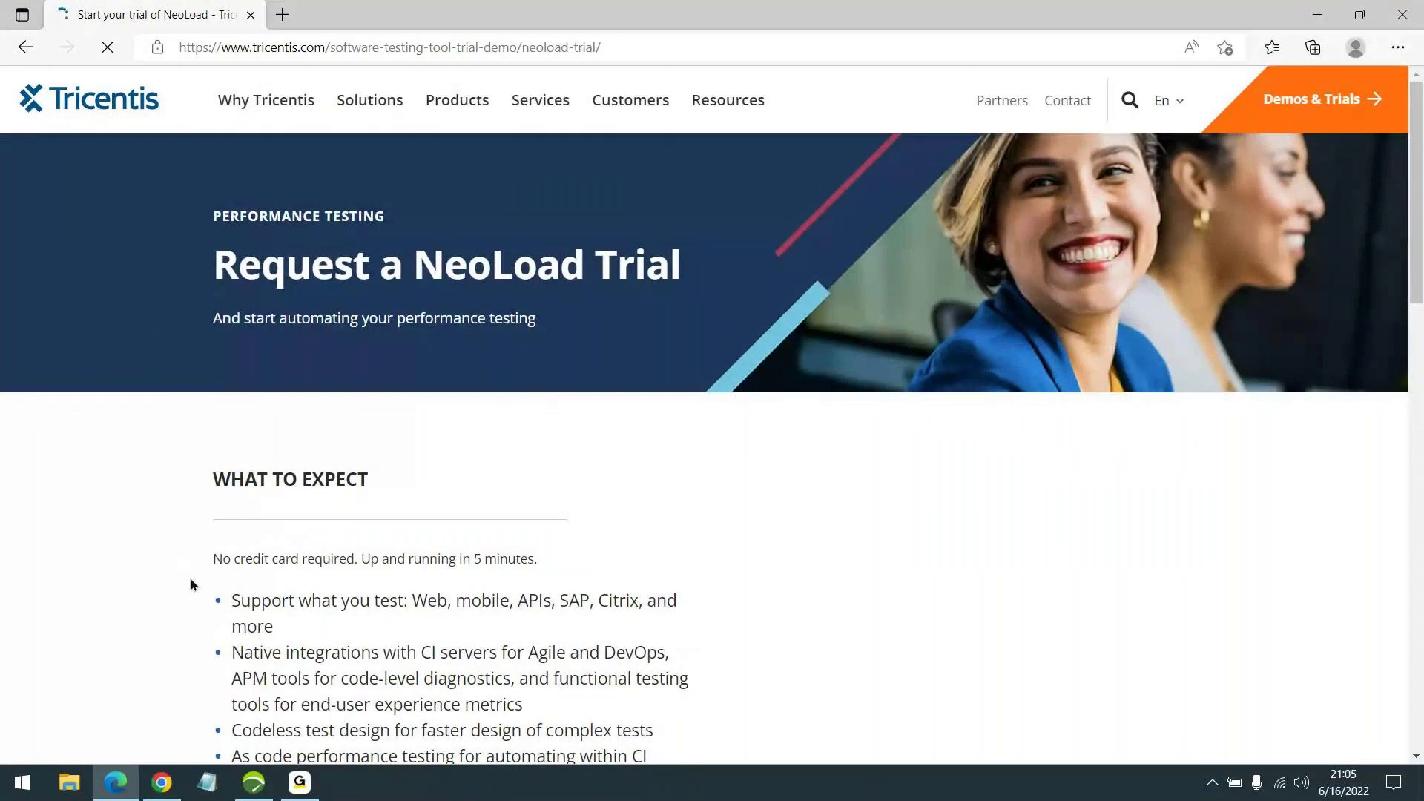
pyautogui.scroll(-4, 652, 445)
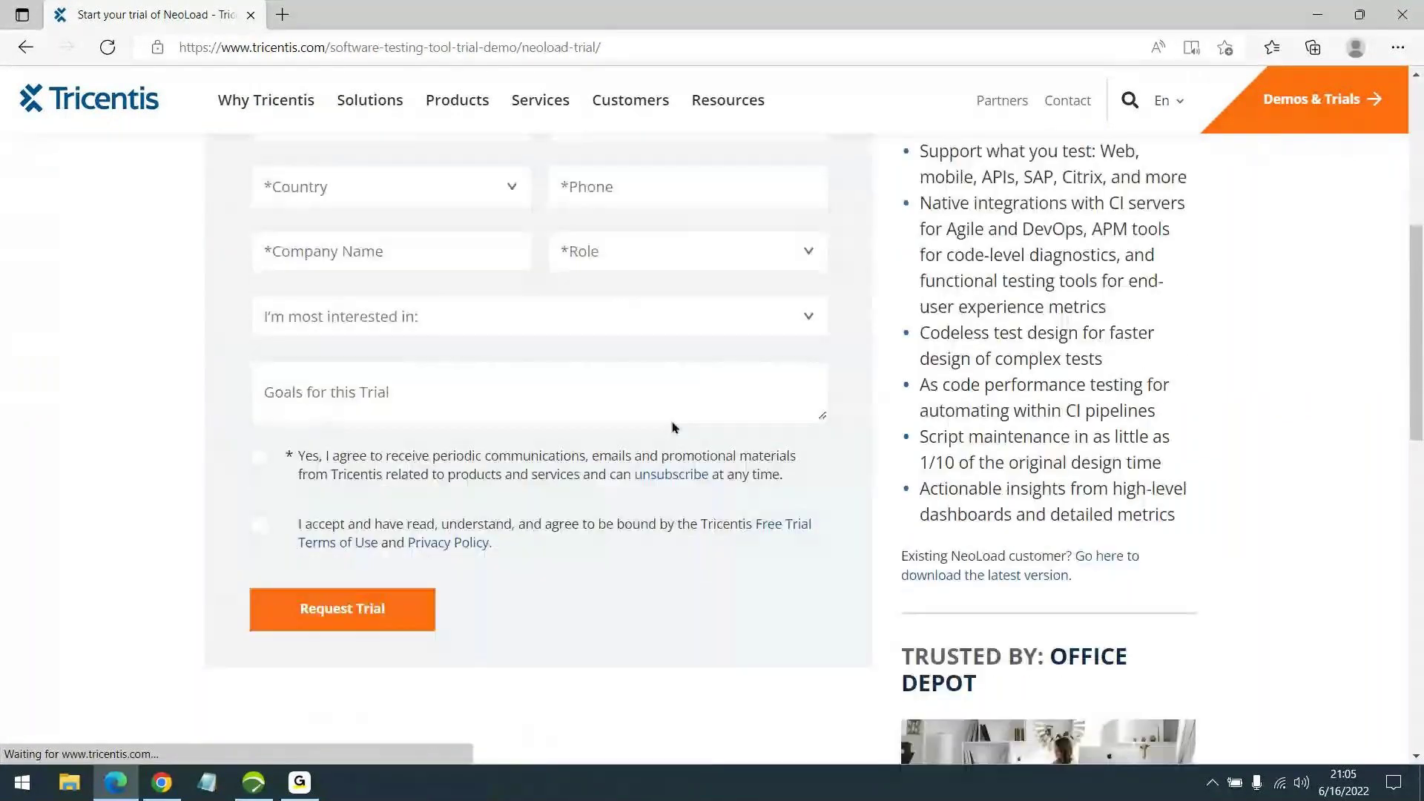
pyautogui.scroll(5, 652, 386)
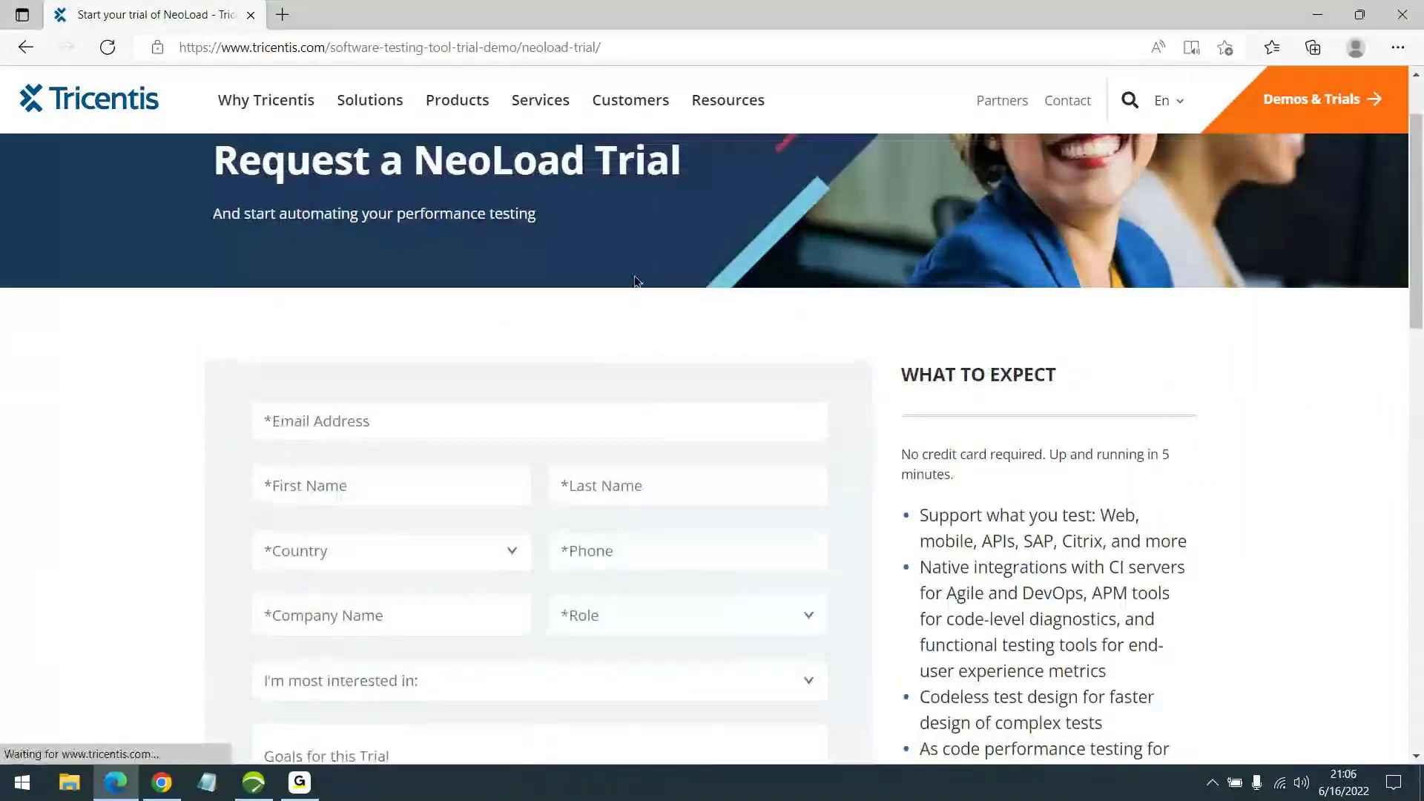
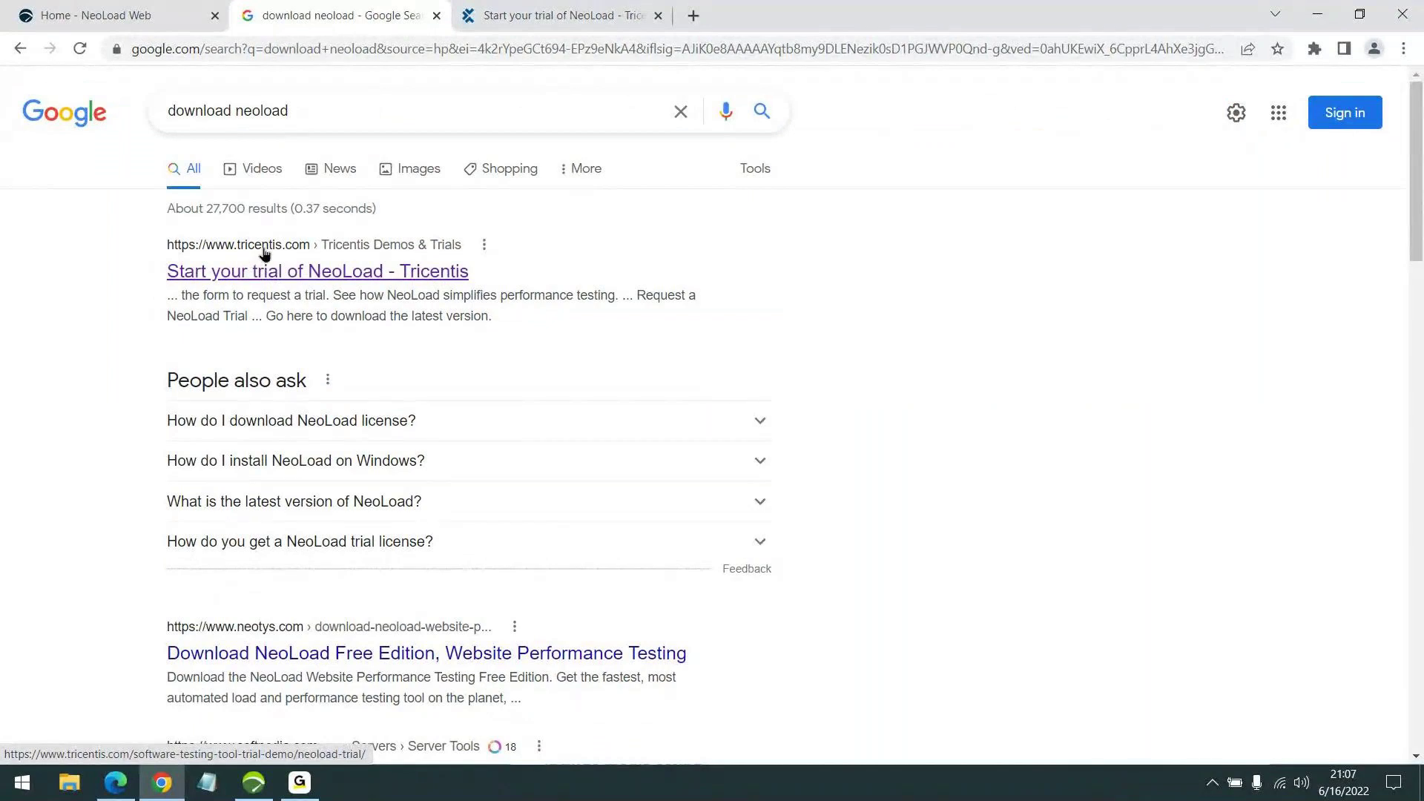
# Check the NeoLoad trial page in Chrome for the request form and return to the form in Edge
pyautogui.click(511, 16)
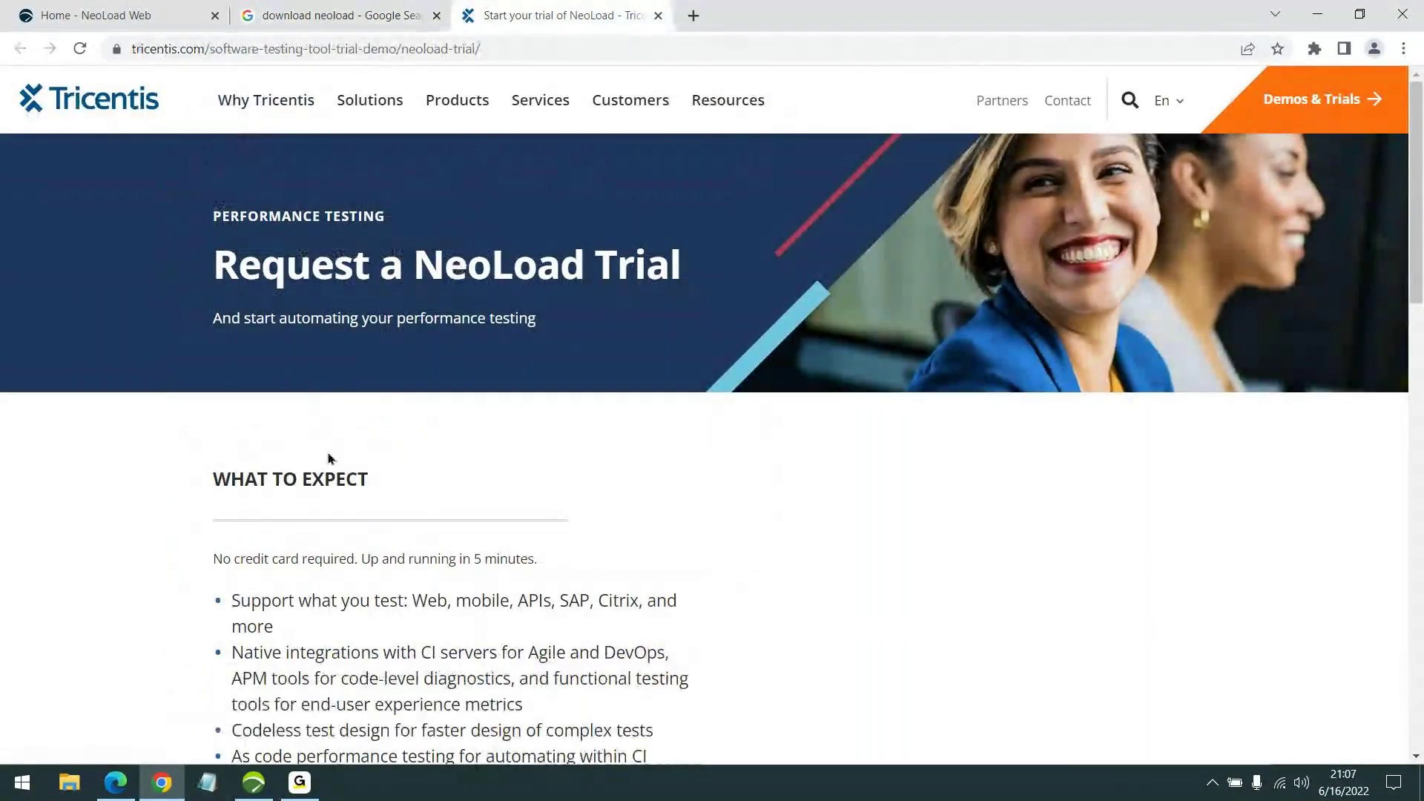
pyautogui.scroll(-3, 338, 471)
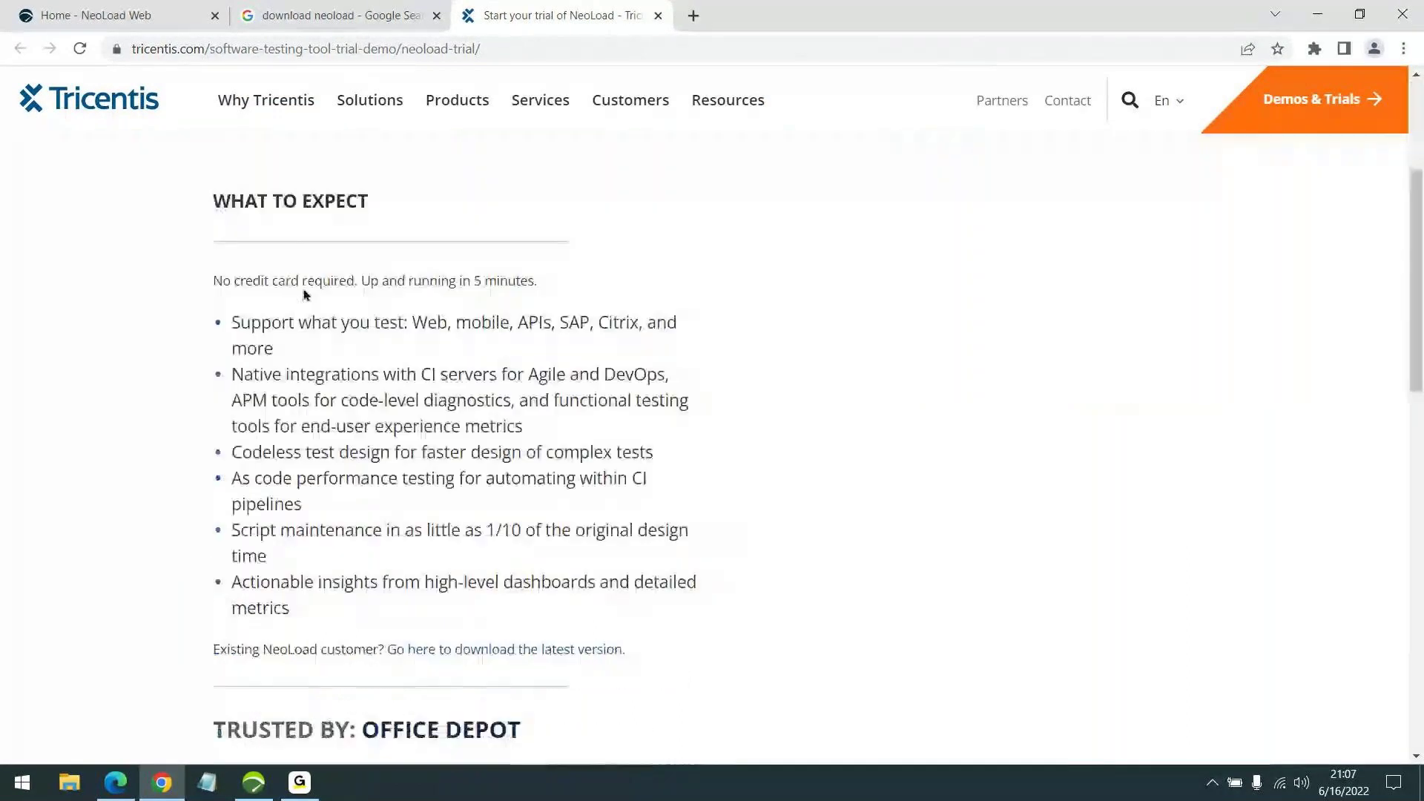
pyautogui.click(115, 782)
pyautogui.scroll(-4, 394, 437)
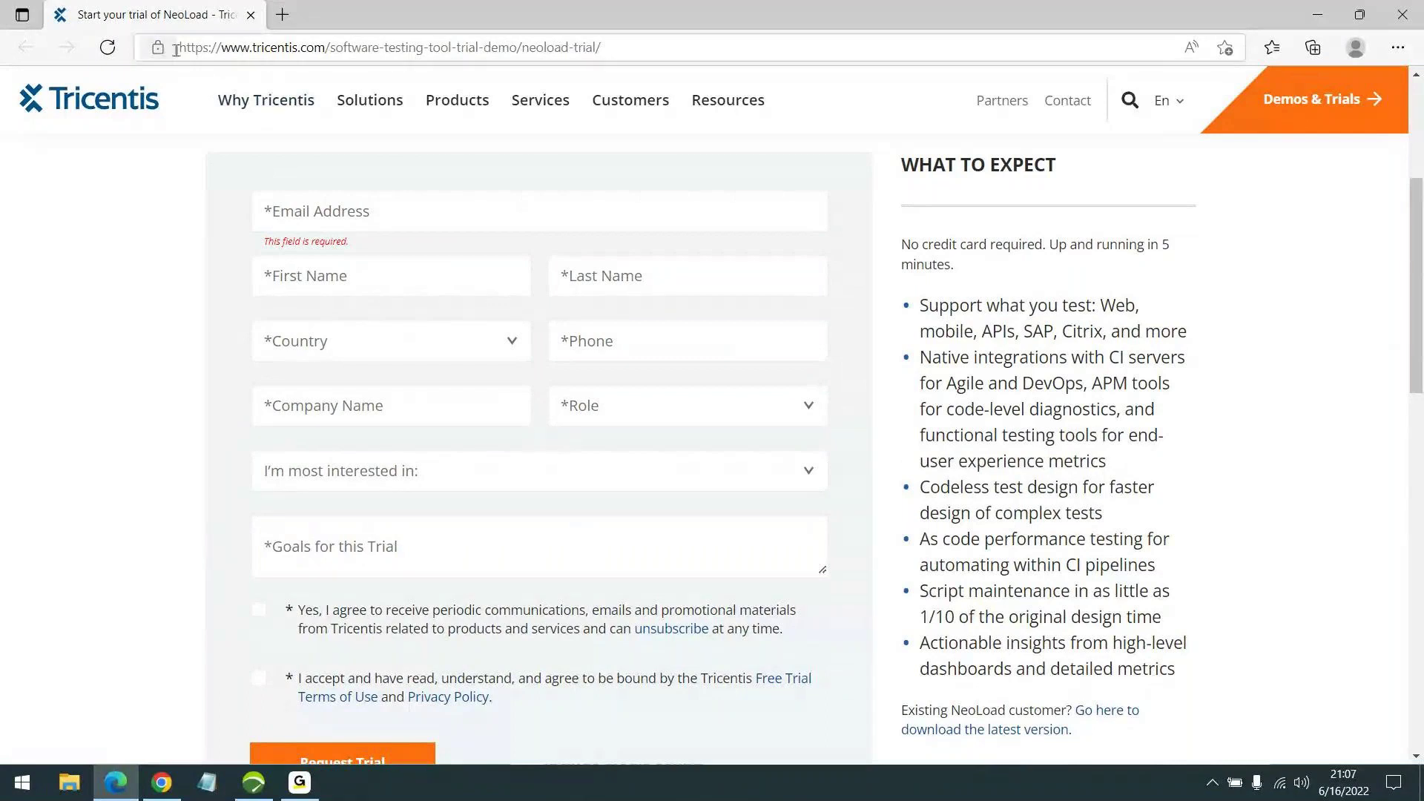
pyautogui.scroll(1, 519, 226)
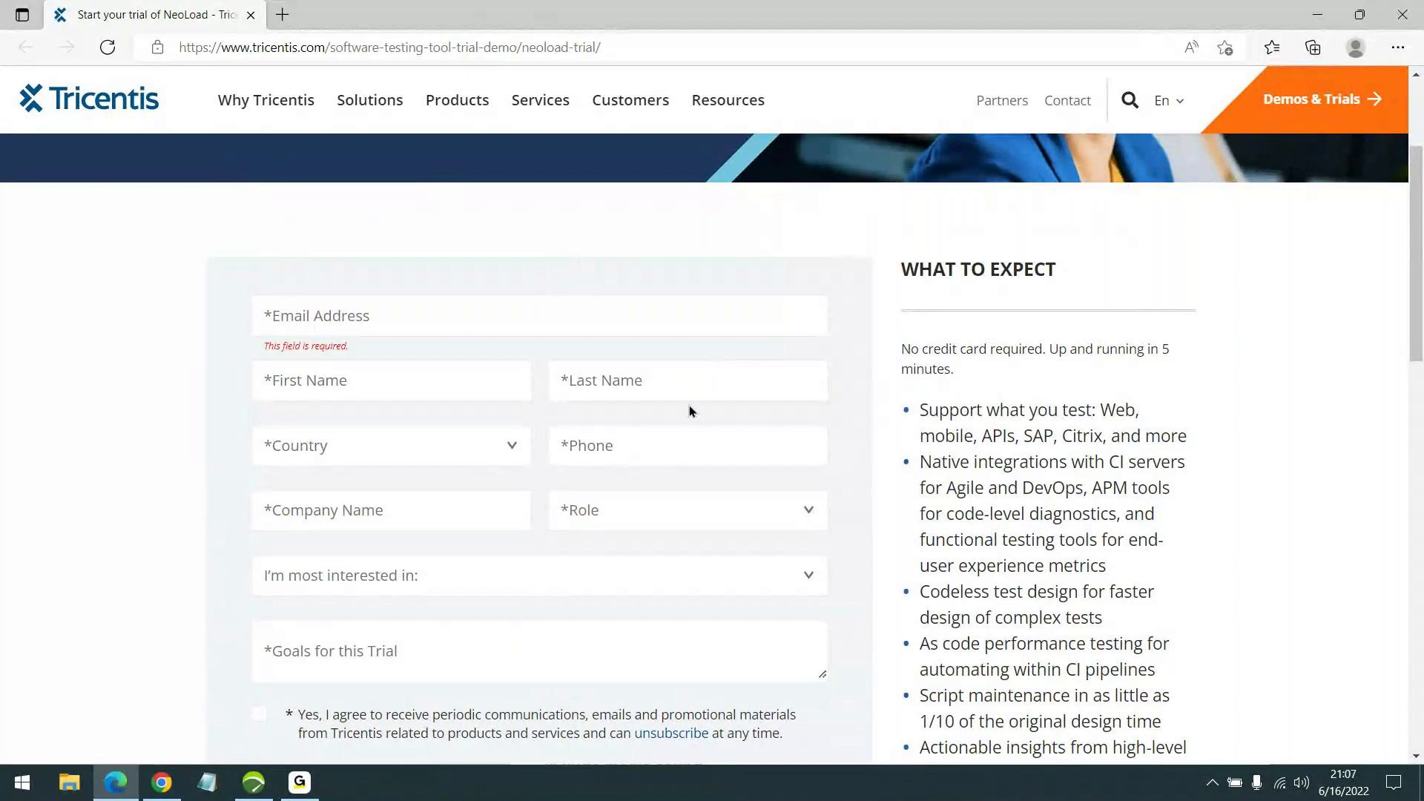
# Examine the trial request form's required contact fields, including Email Address and Company Name
pyautogui.click(398, 307)
pyautogui.scroll(-1, 401, 297)
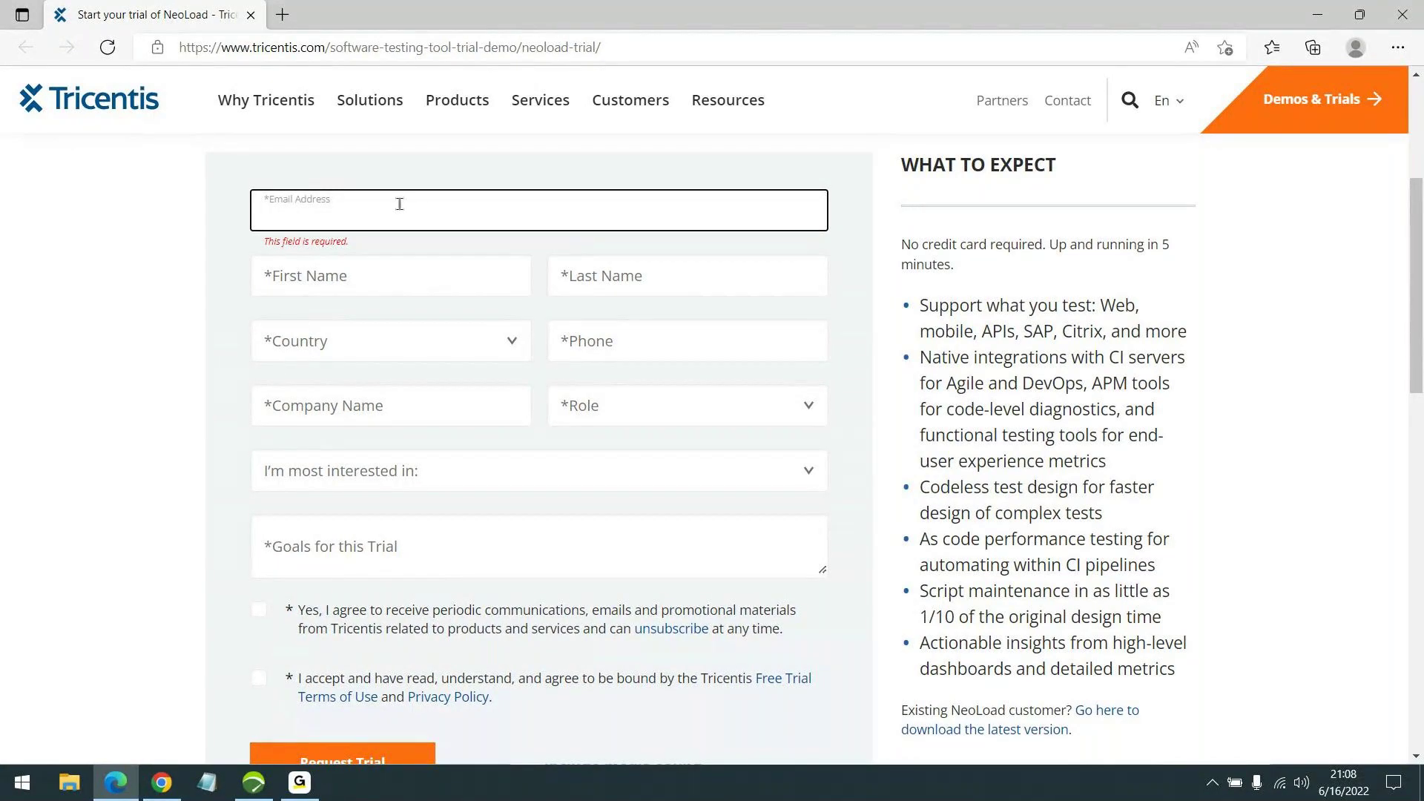
pyautogui.click(358, 213)
pyautogui.scroll(-1, 375, 256)
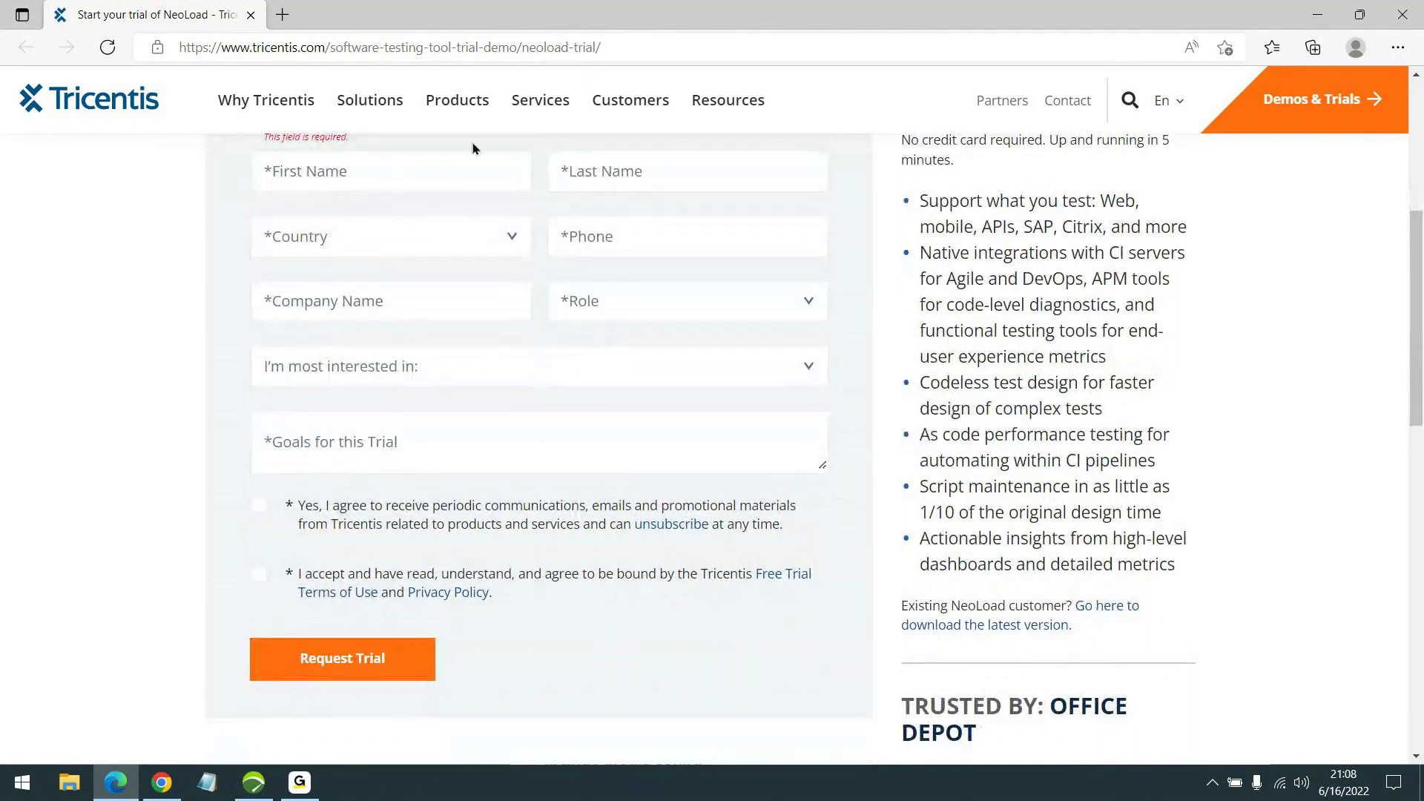
pyautogui.scroll(-2, 371, 416)
pyautogui.scroll(2, 393, 337)
pyautogui.click(487, 306)
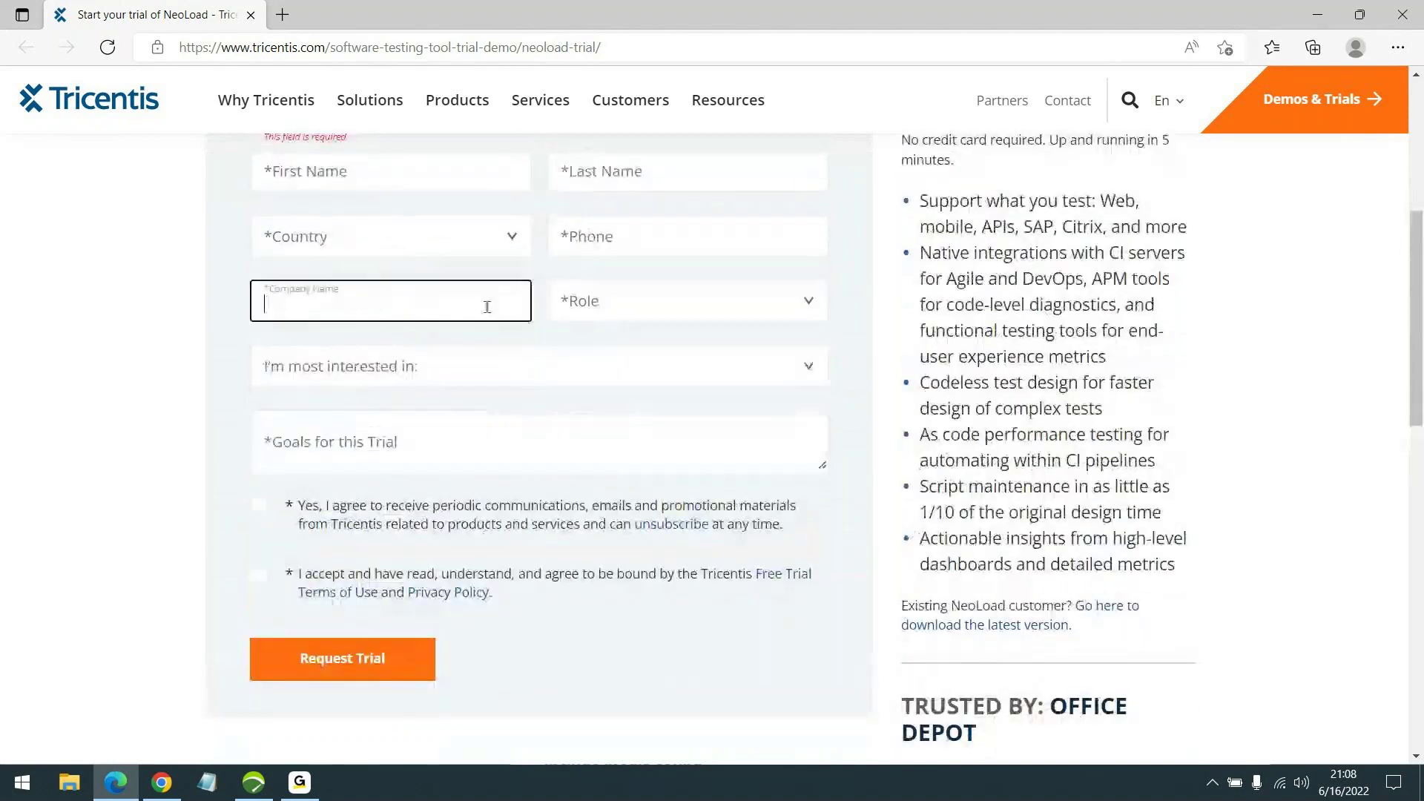
# Choose "Load & performance testing" as the area of most interest and activate the Goals for this Trial field
pyautogui.click(433, 367)
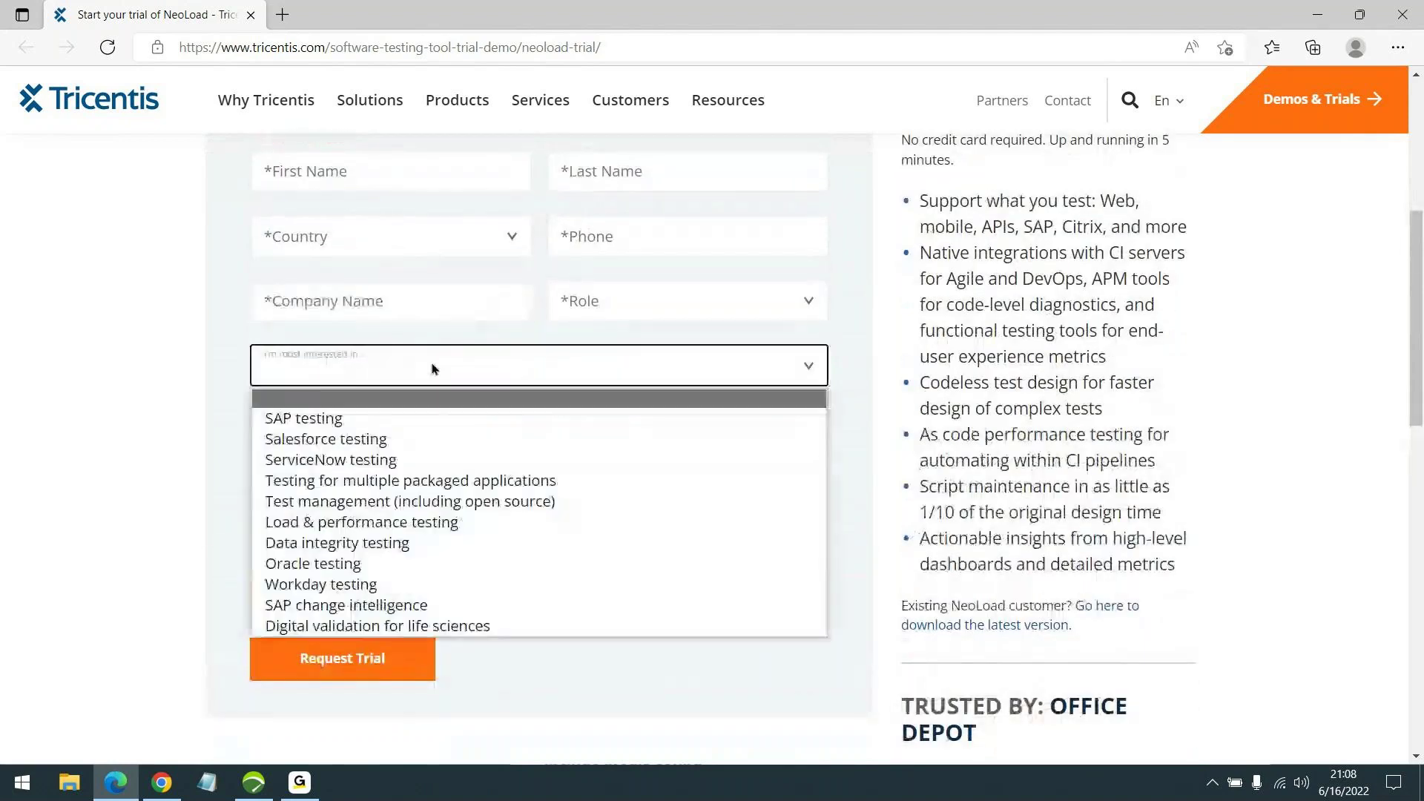
pyautogui.click(408, 523)
pyautogui.click(592, 452)
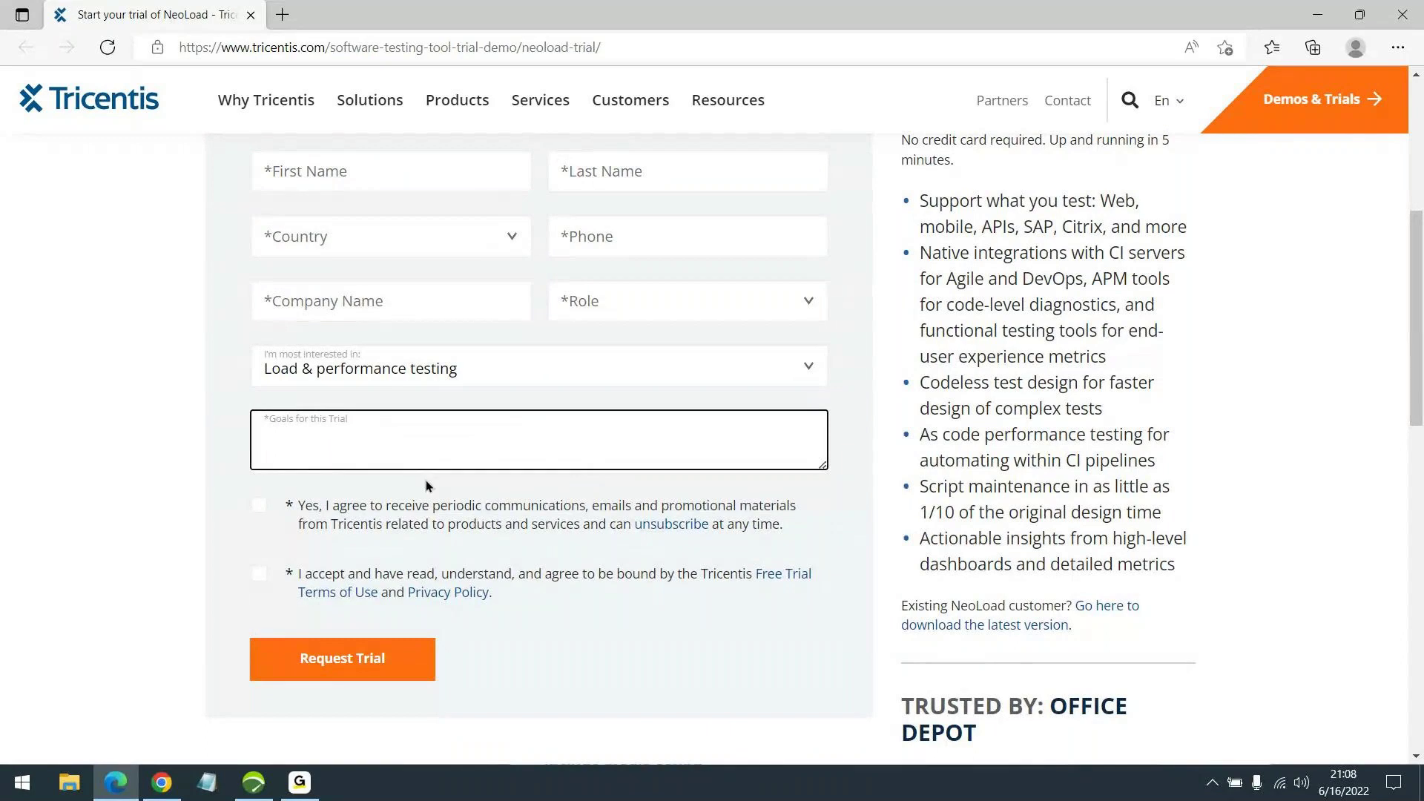
pyautogui.scroll(-1, 426, 479)
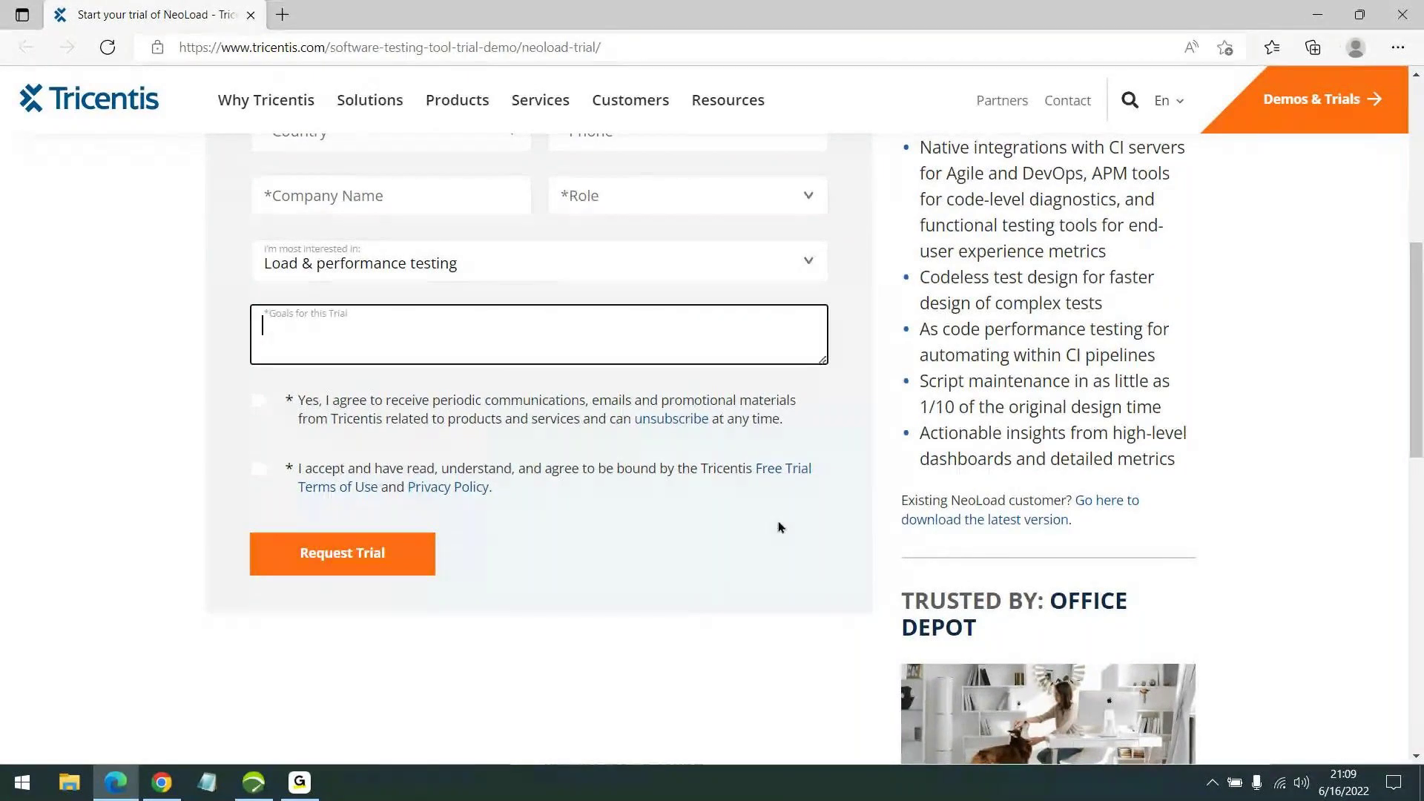
# Open the latest-version download page for existing NeoLoad customers and look through its Downloads list of NeoLoad 8.2 files
pyautogui.click(1024, 520)
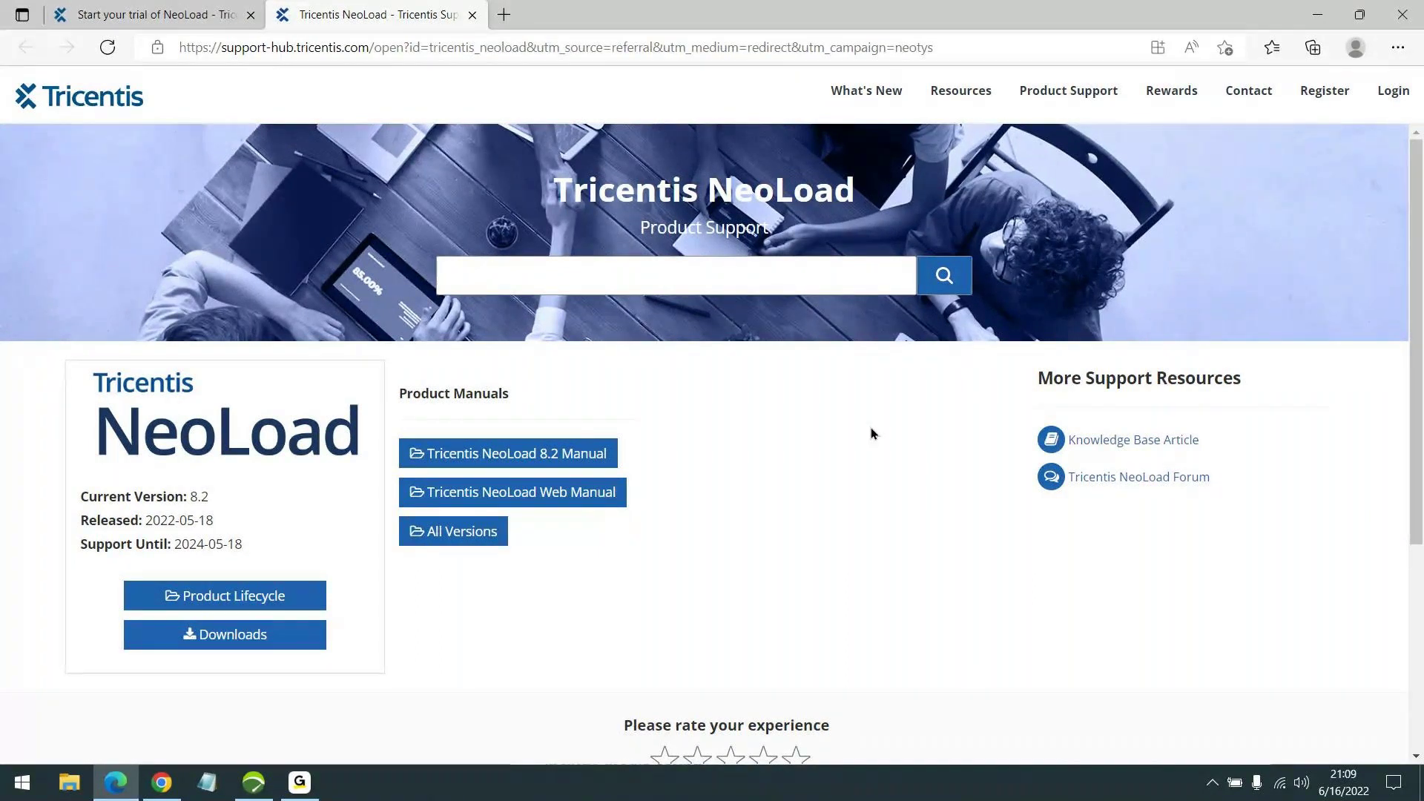
pyautogui.scroll(-1, 872, 433)
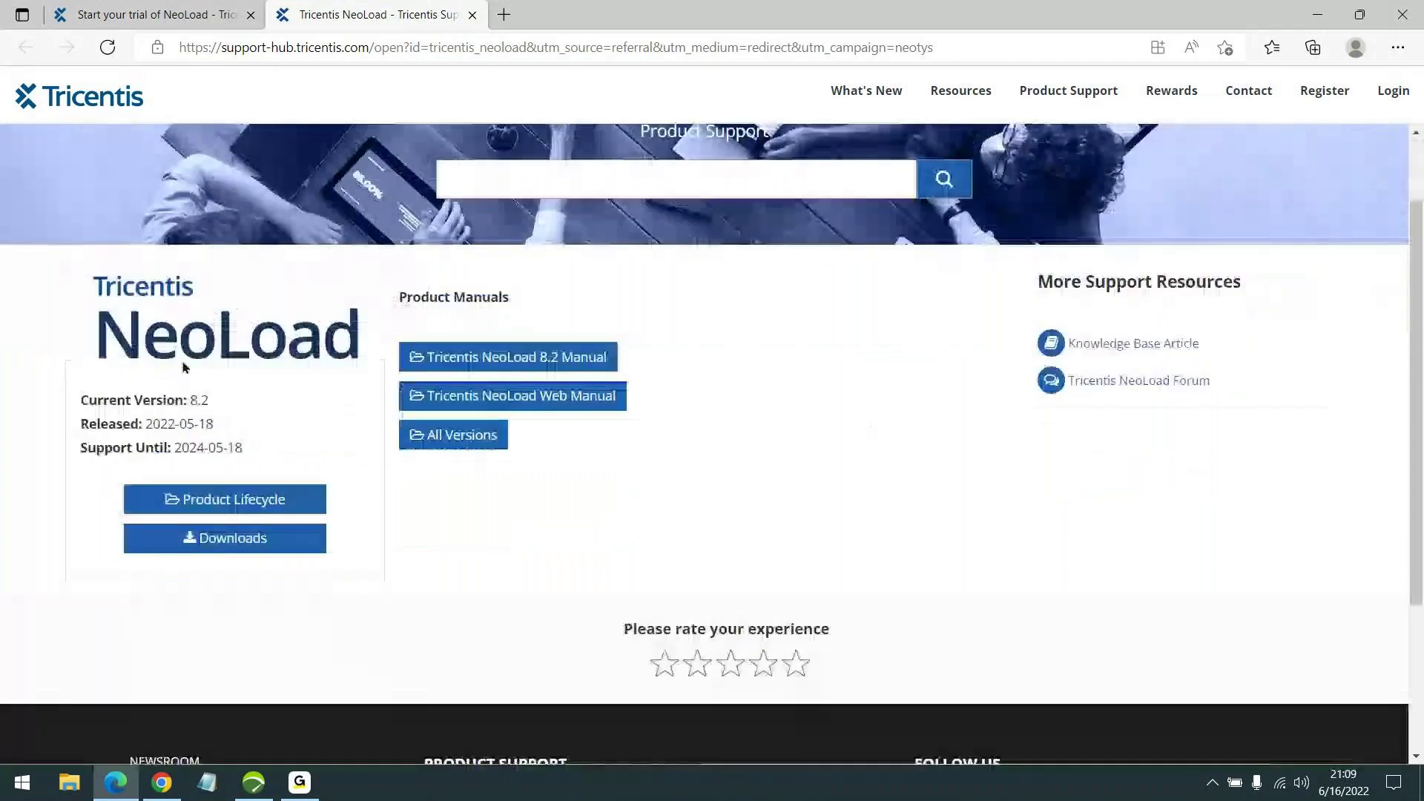
pyautogui.click(246, 545)
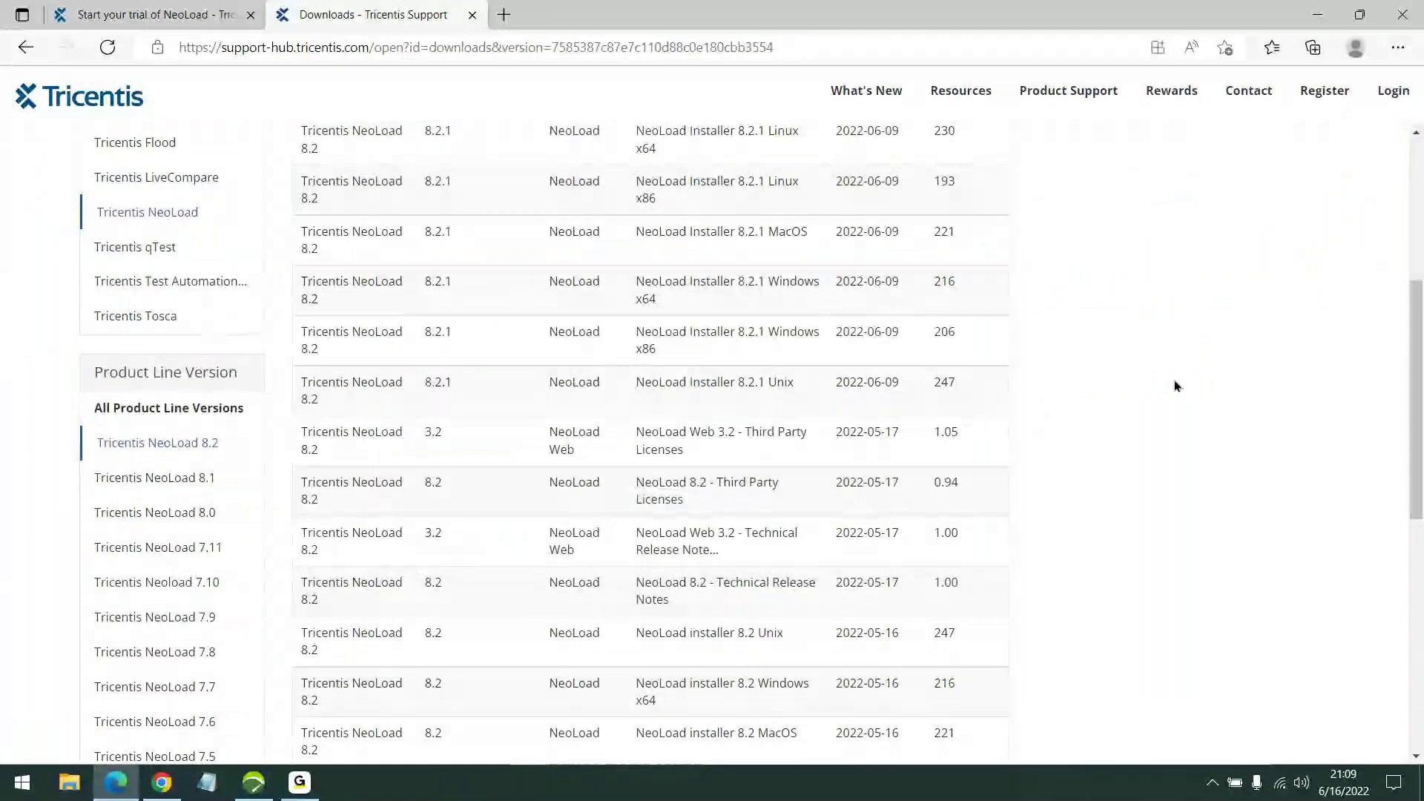
pyautogui.scroll(1, 1203, 528)
pyautogui.scroll(-1, 1203, 528)
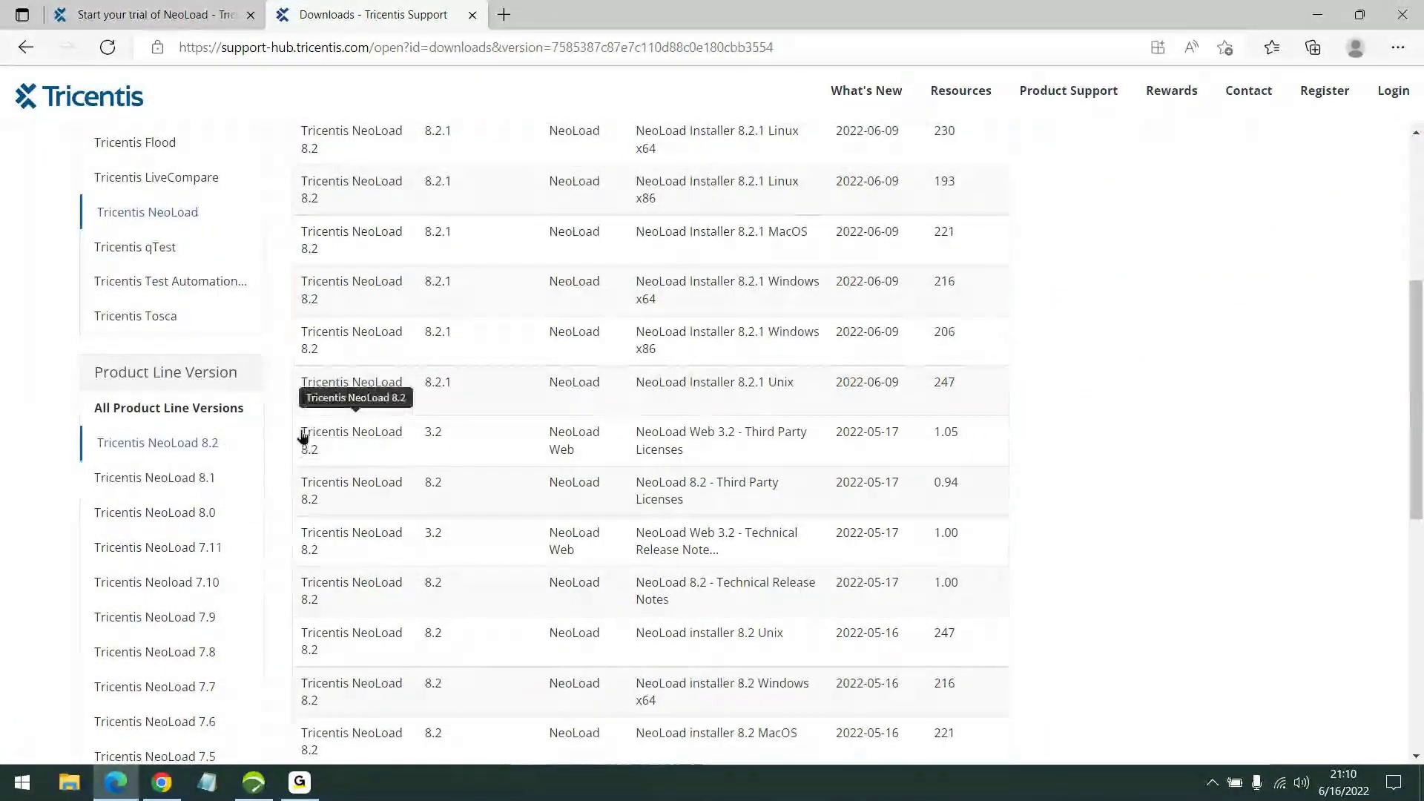
pyautogui.scroll(2, 286, 482)
pyautogui.scroll(-1, 278, 495)
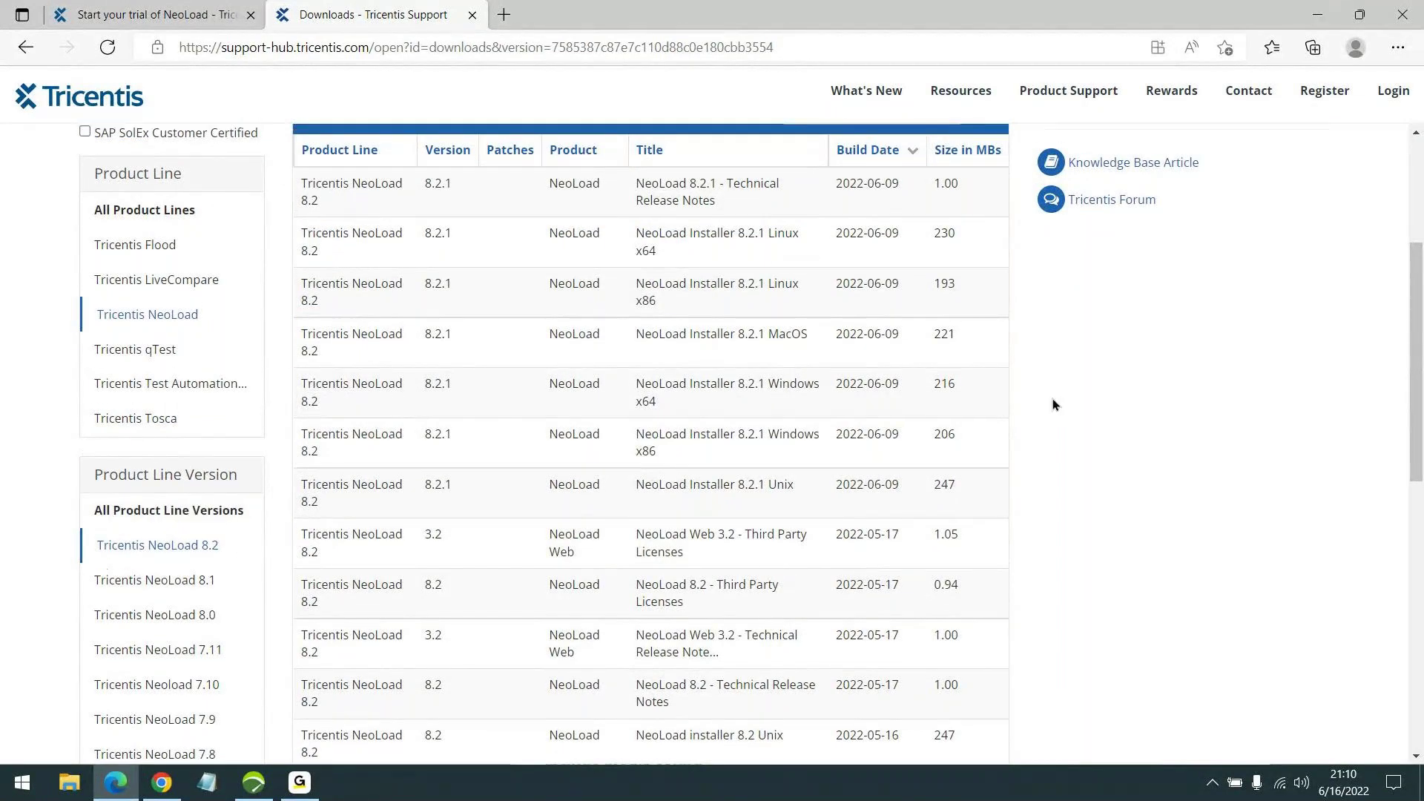
pyautogui.scroll(1, 1052, 399)
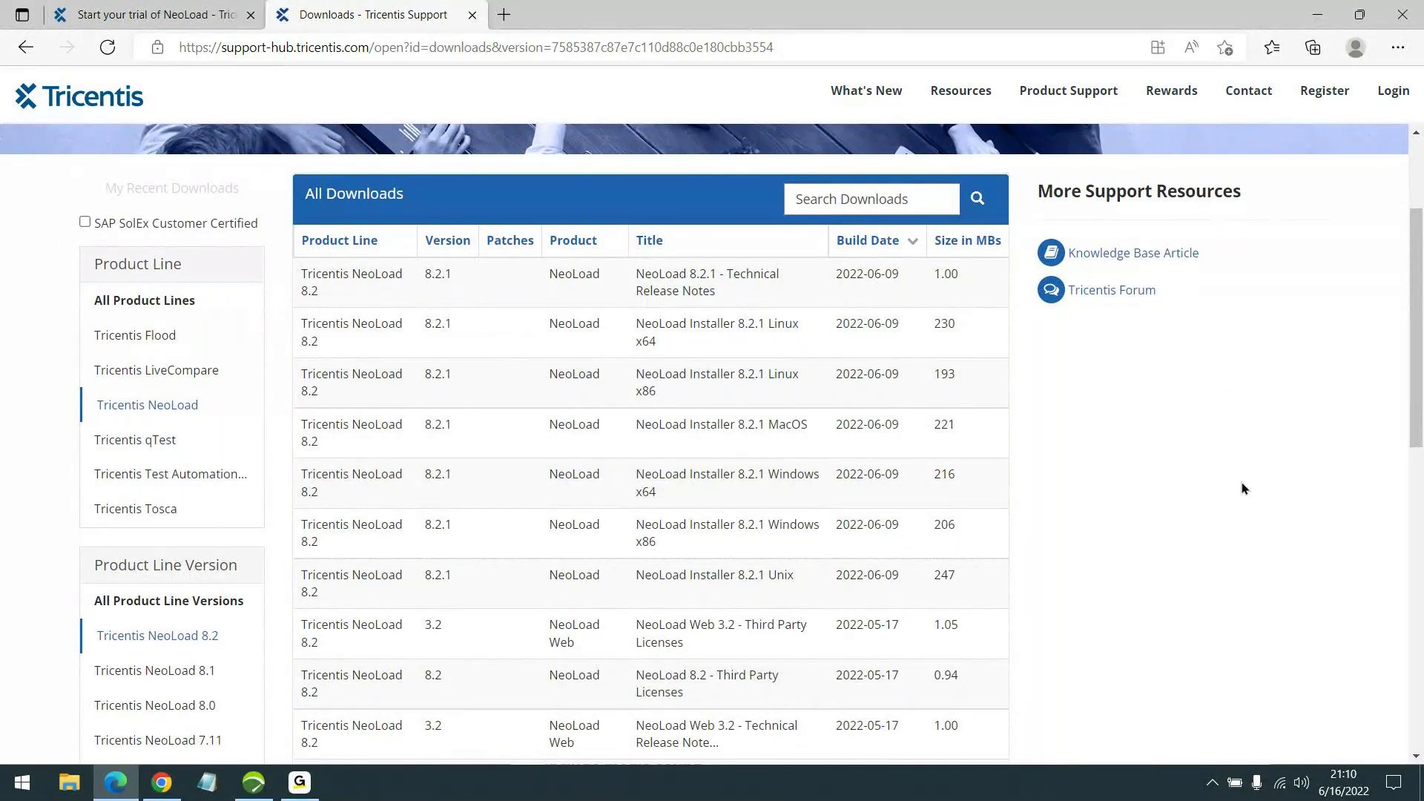
# Start downloading NeoLoad Installer 8.2.1 Windows x64, pause the download and cancel it
pyautogui.scroll(-1, 1241, 474)
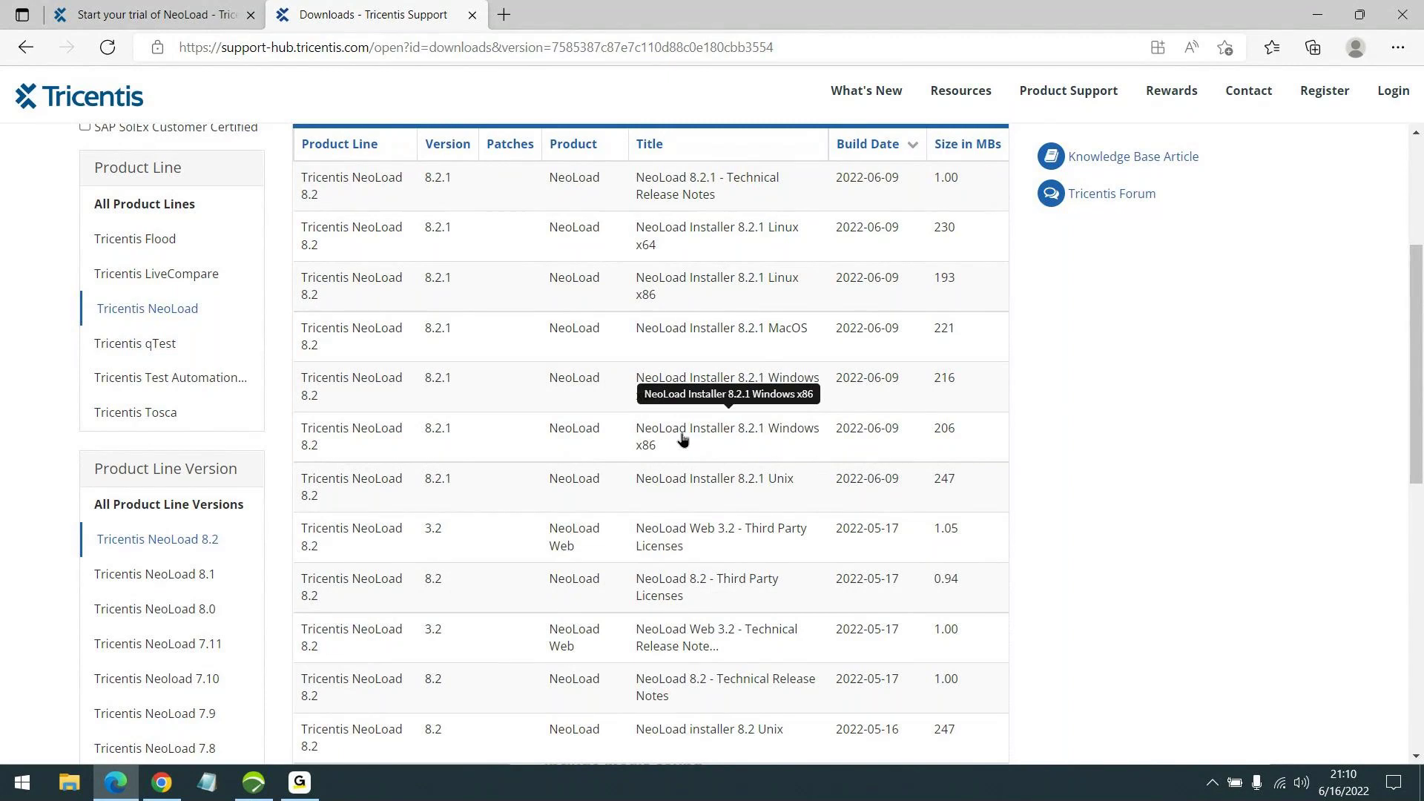
pyautogui.click(726, 384)
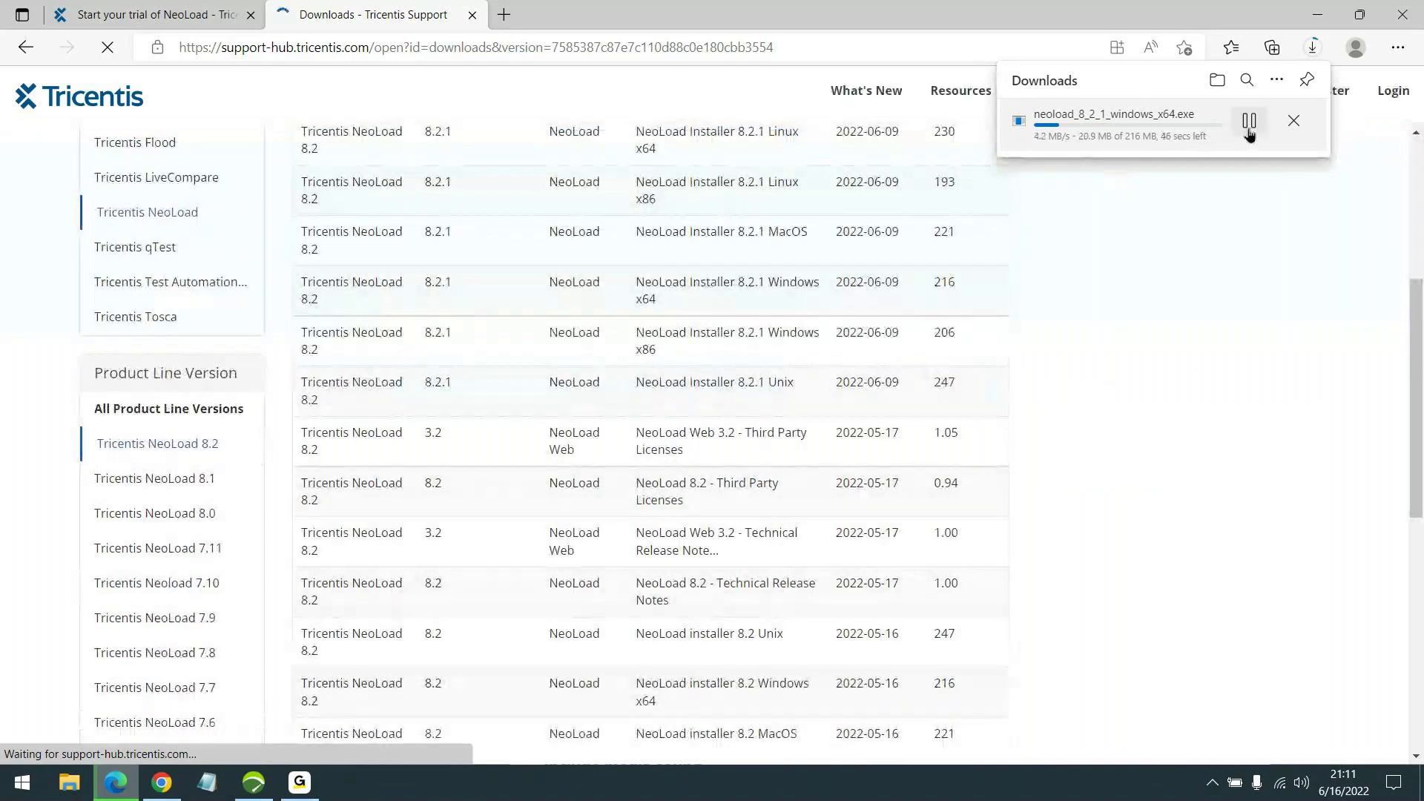
pyautogui.click(1249, 121)
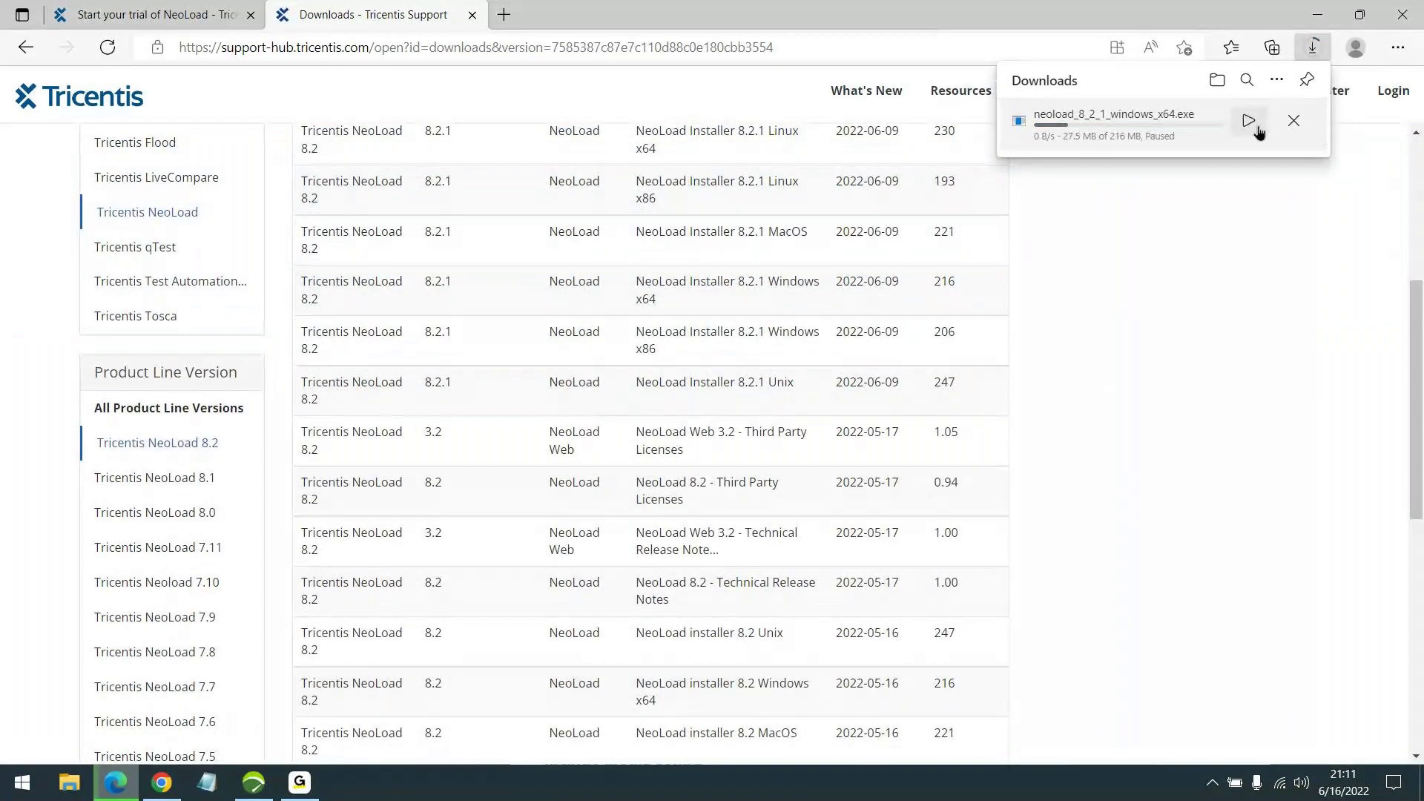
pyautogui.click(1293, 121)
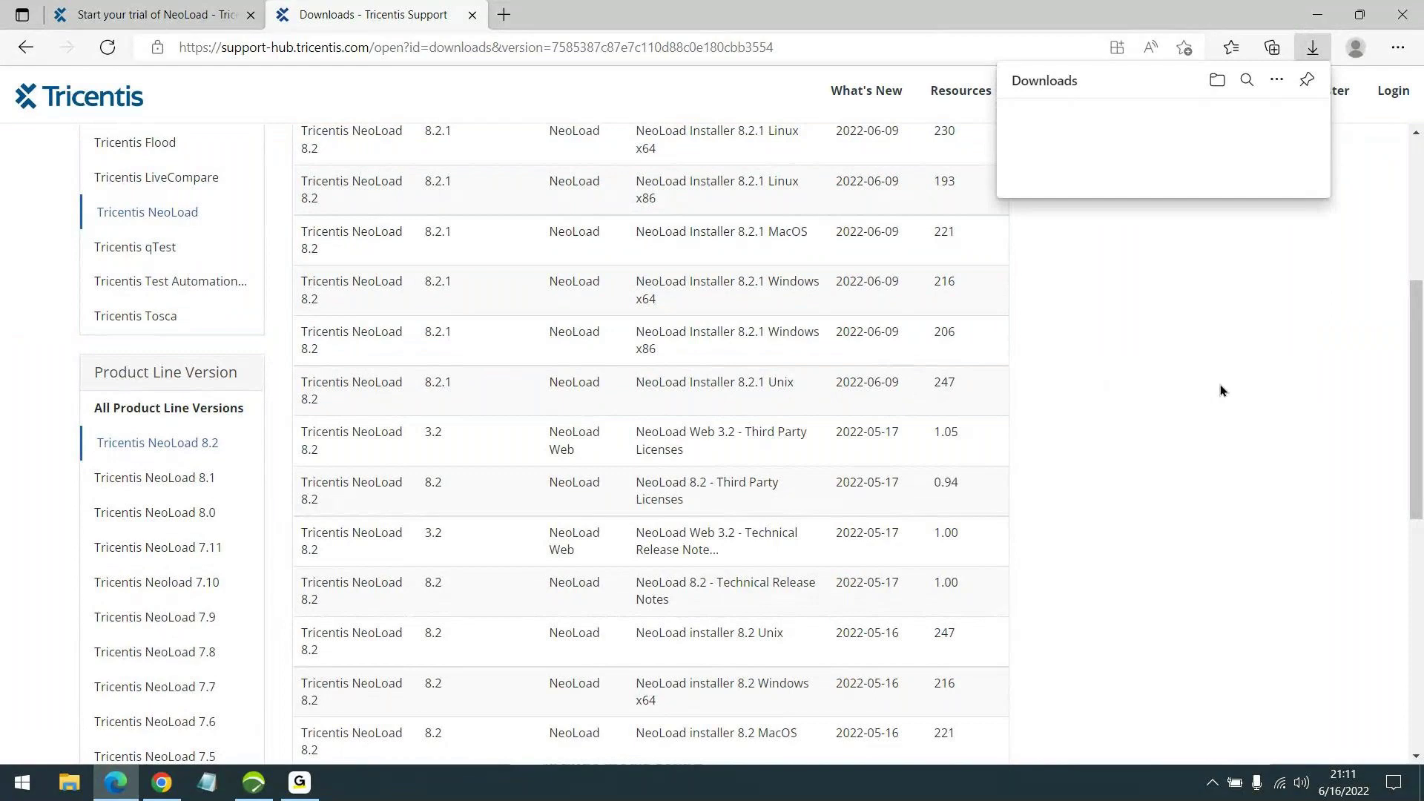
# Switch from the browser to the running NeoLoad program and check its installed version in the About NeoLoad information
pyautogui.click(1421, 786)
pyautogui.click(17, 275)
pyautogui.click(235, 339)
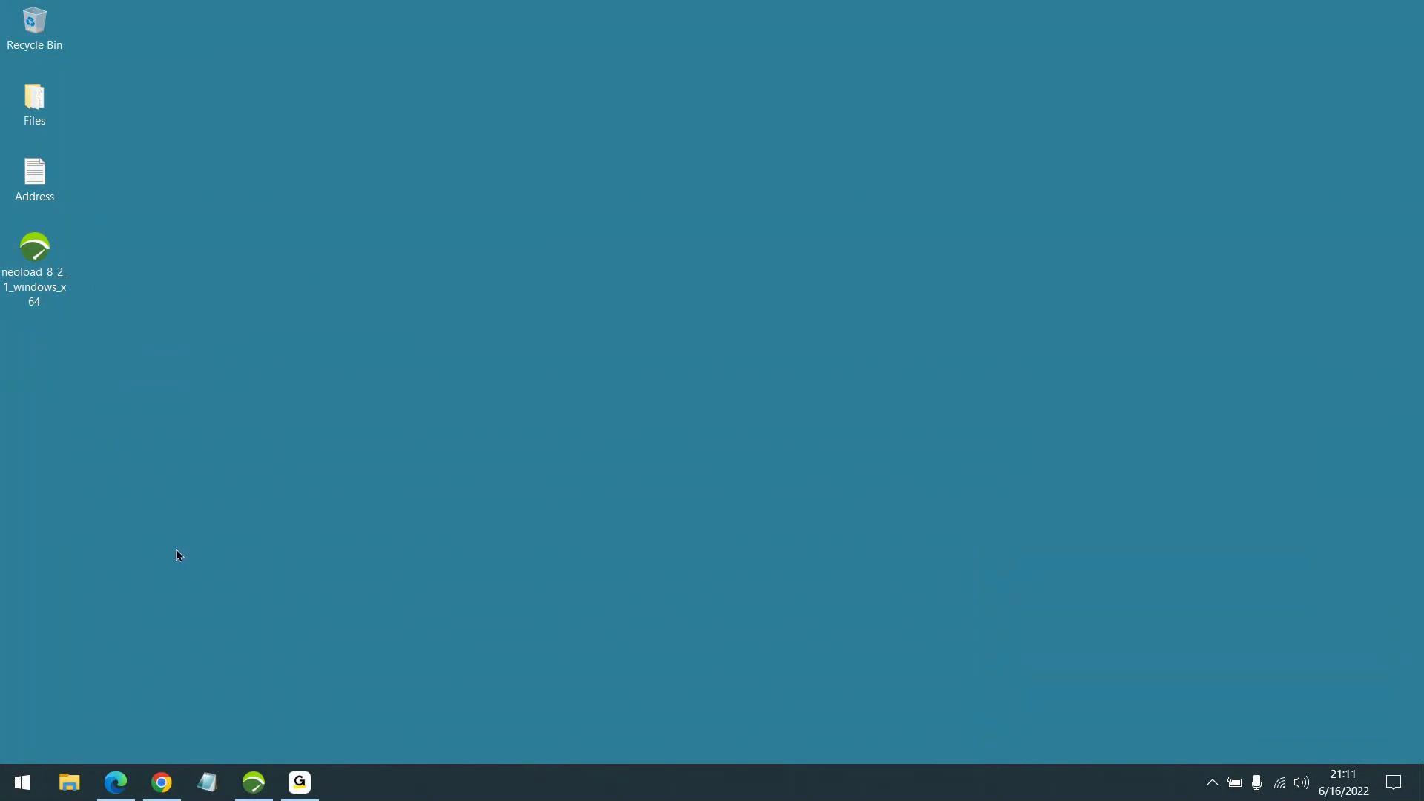
pyautogui.click(254, 782)
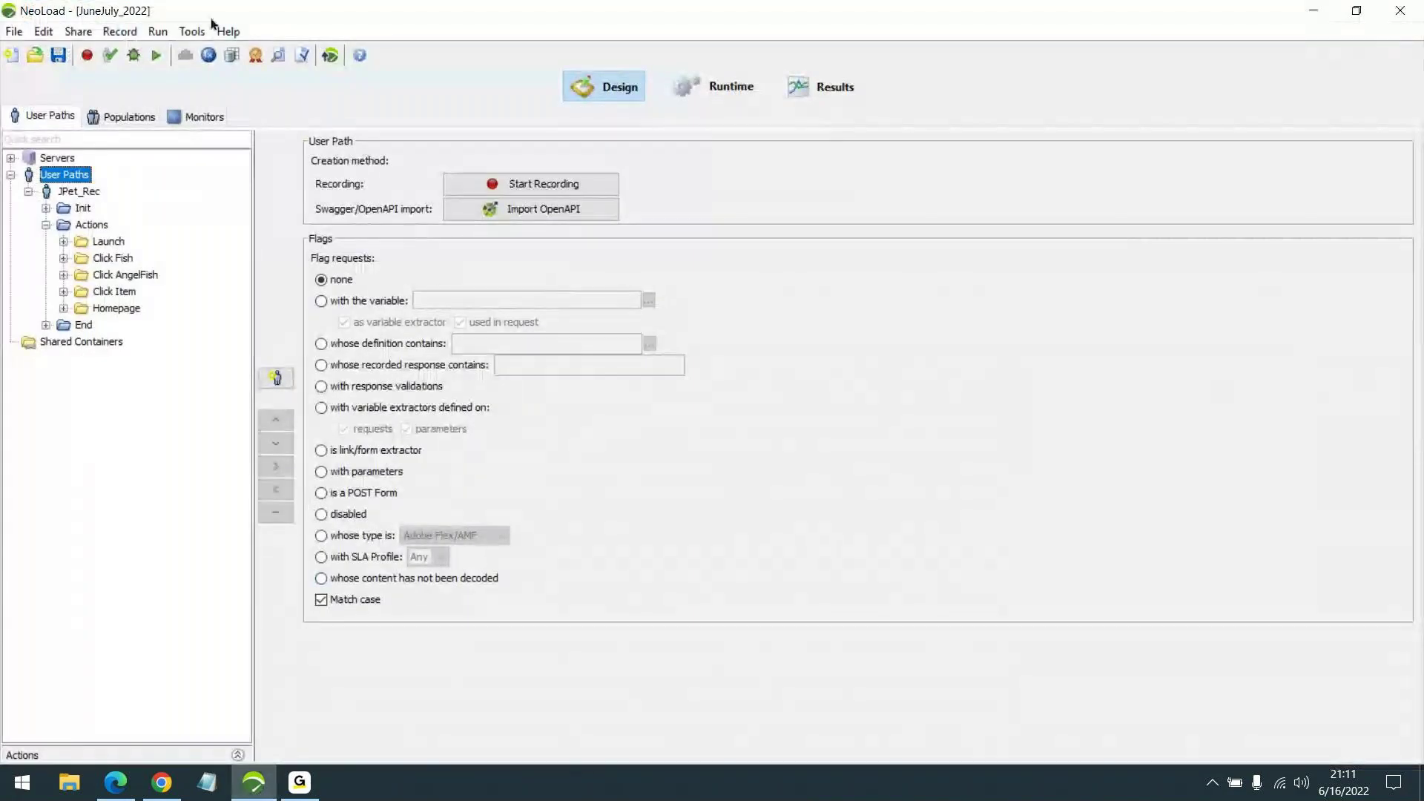
pyautogui.click(226, 31)
pyautogui.click(314, 273)
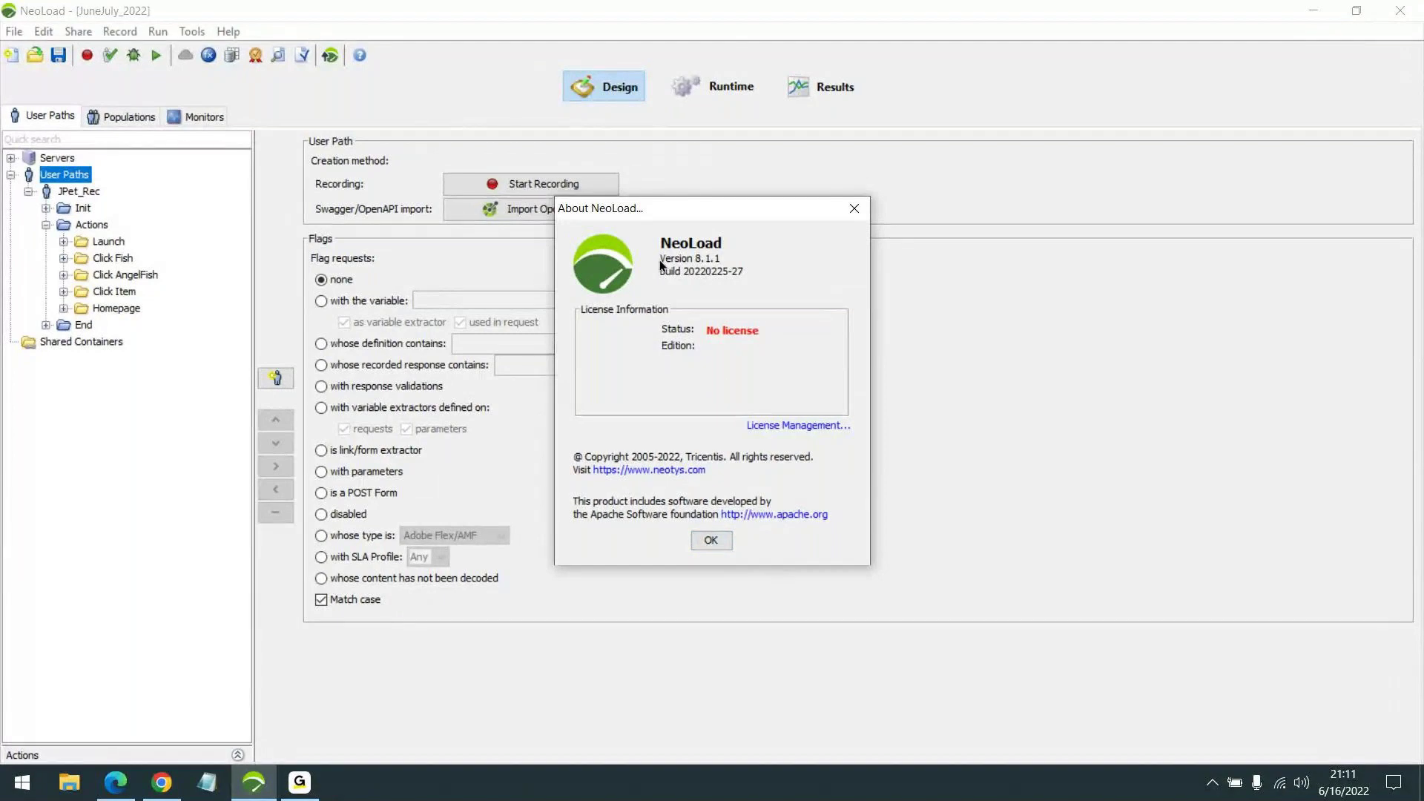
pyautogui.click(727, 541)
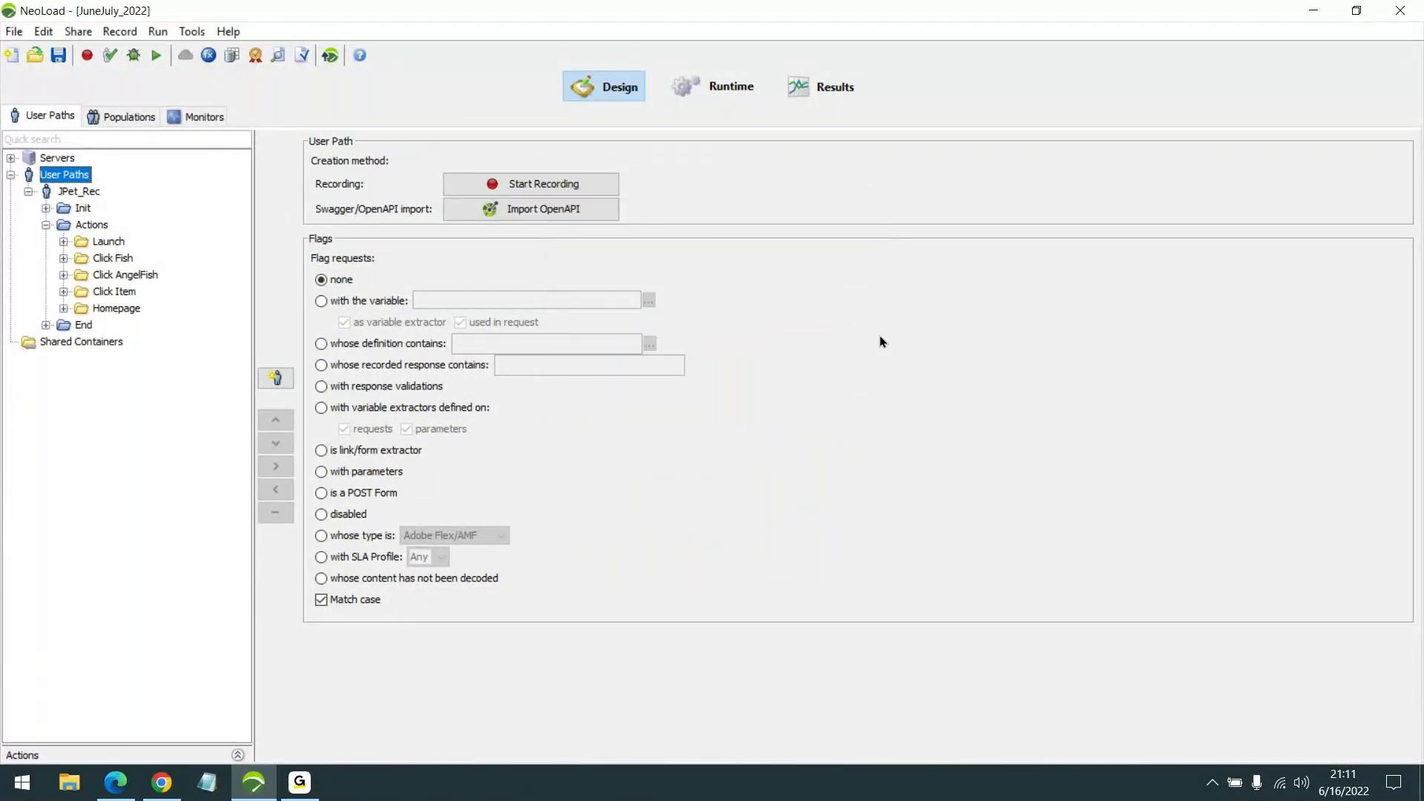
# Close NeoLoad and open the Windows Add or remove programs settings
pyautogui.click(1418, 7)
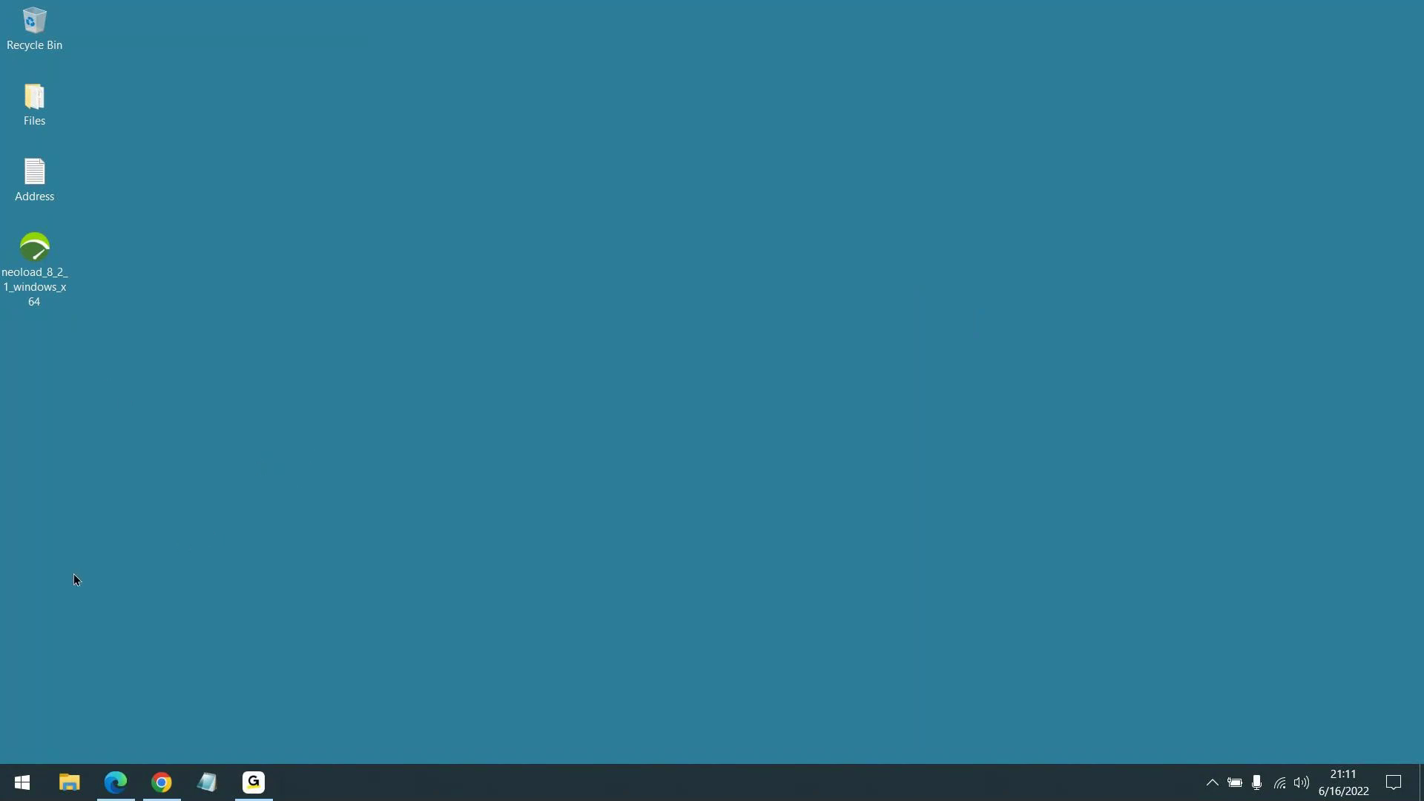
pyautogui.click(4, 774)
pyautogui.press('super')
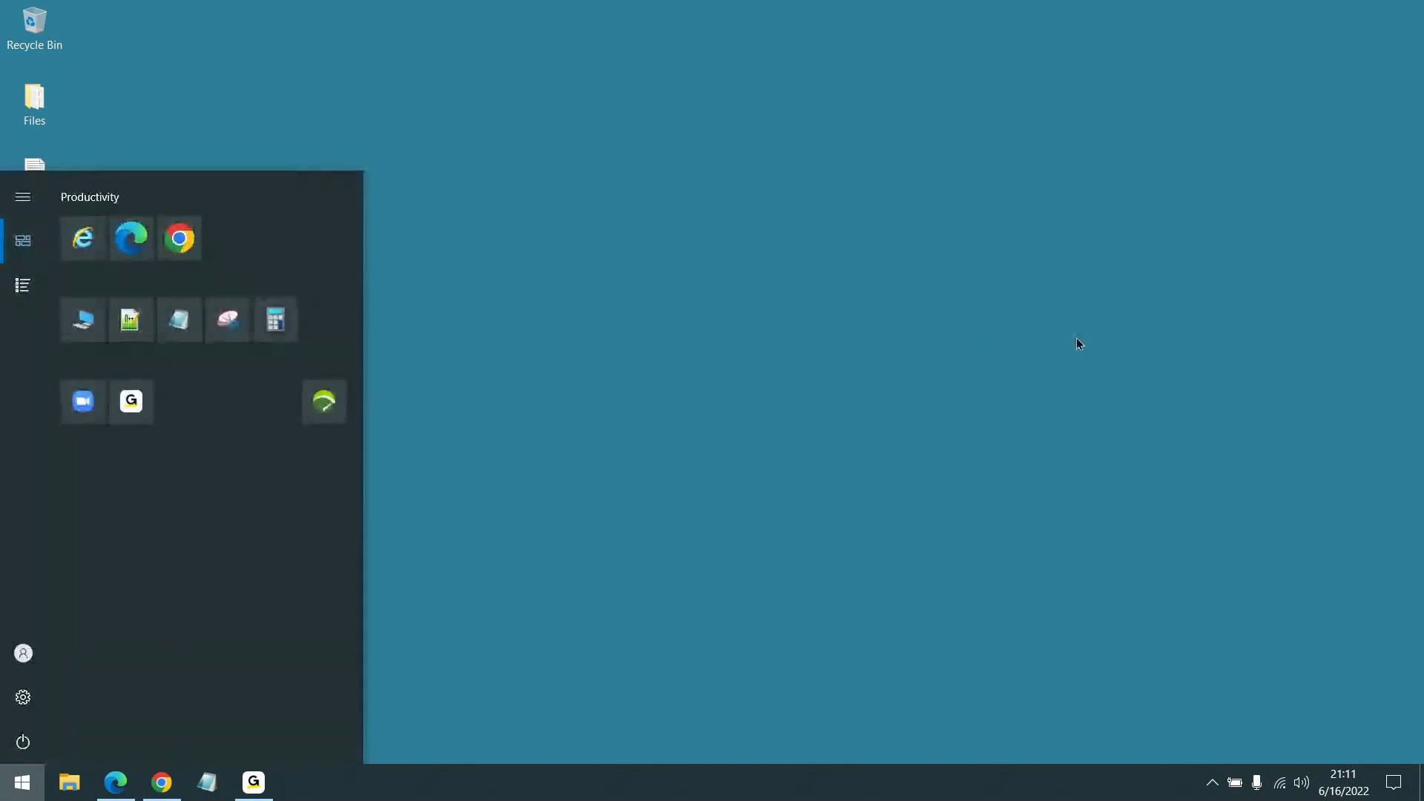
pyautogui.write('add or')
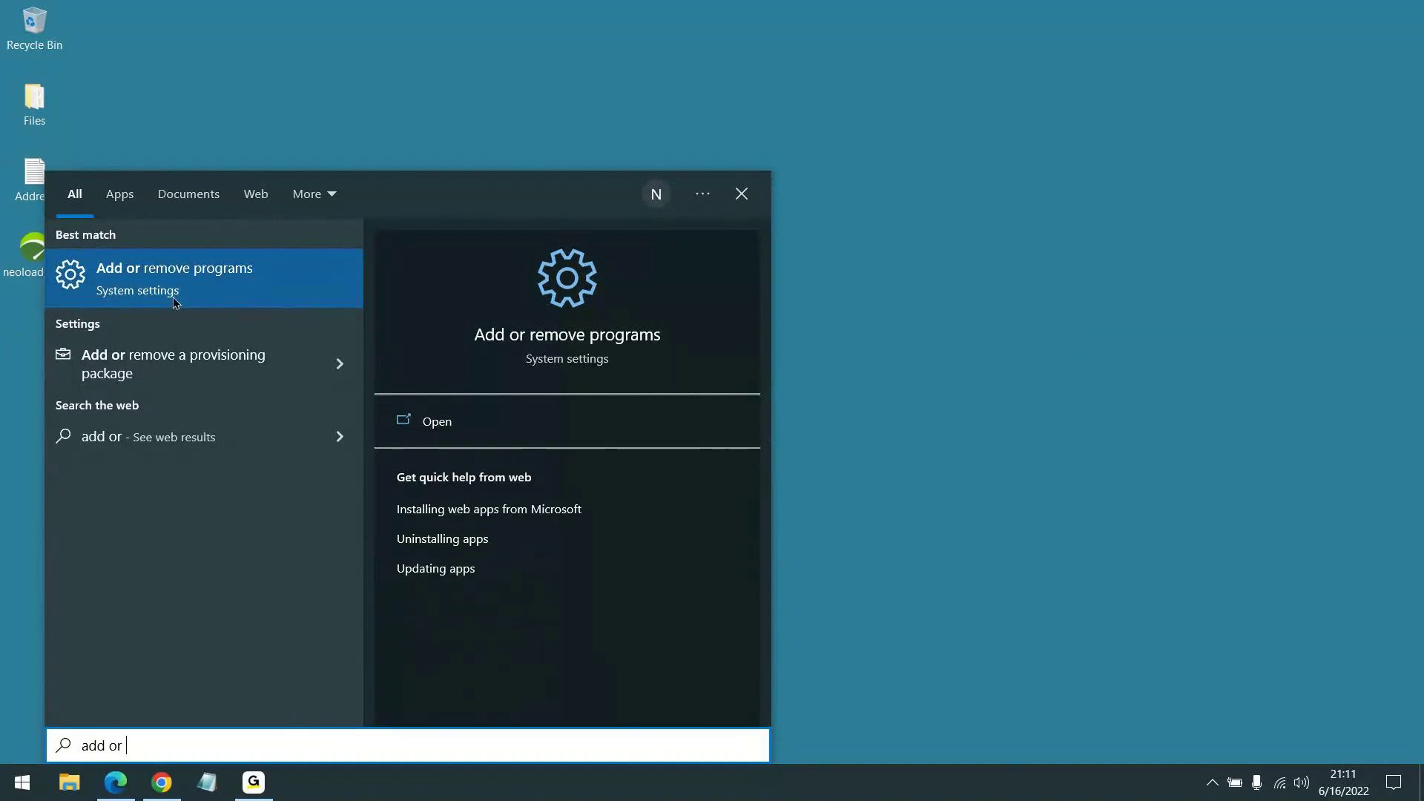
pyautogui.click(269, 277)
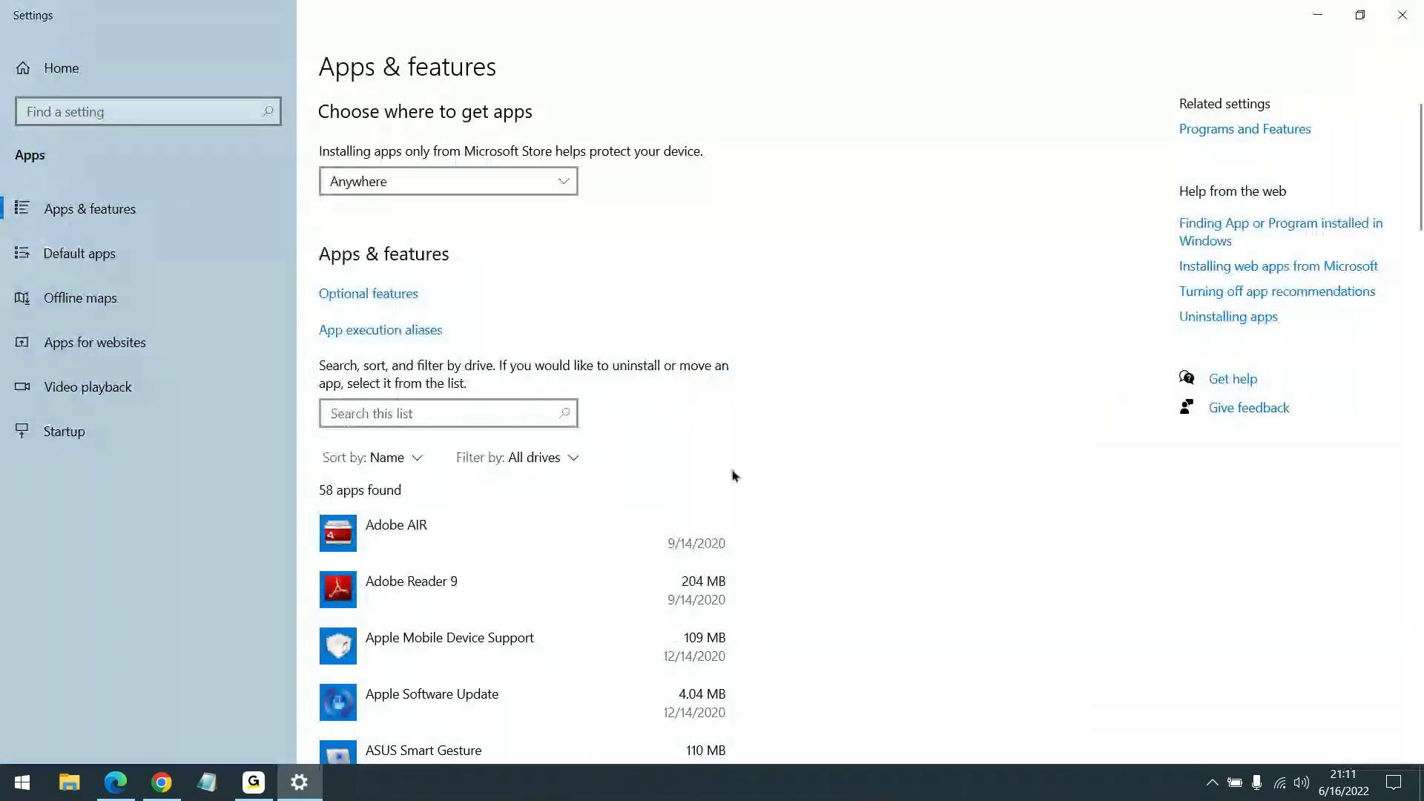
# Find NeoLoad 8.1.1 in the installed apps list and start its uninstallation
pyautogui.scroll(-3, 667, 534)
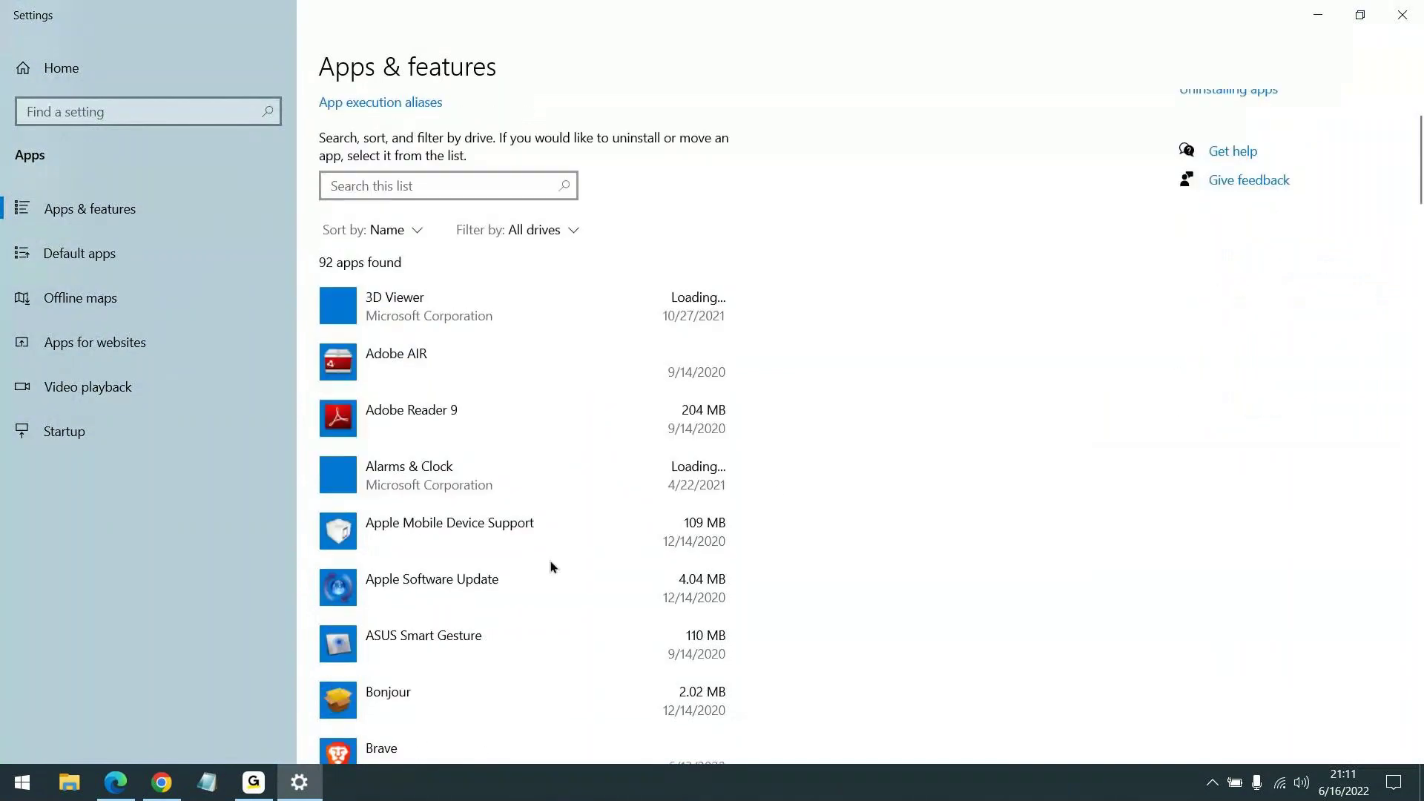
pyautogui.scroll(-5, 794, 488)
pyautogui.scroll(-6, 810, 482)
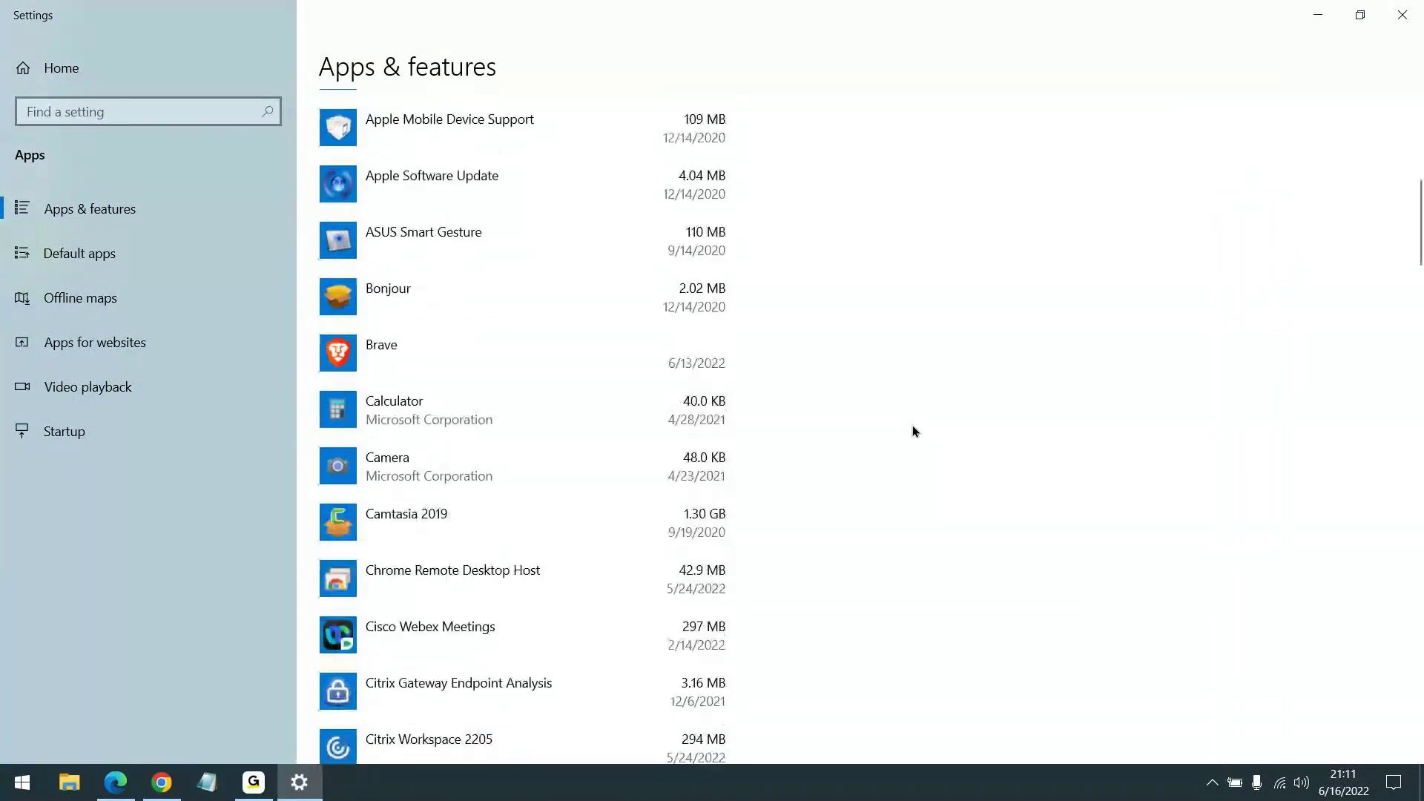
pyautogui.scroll(-9, 895, 448)
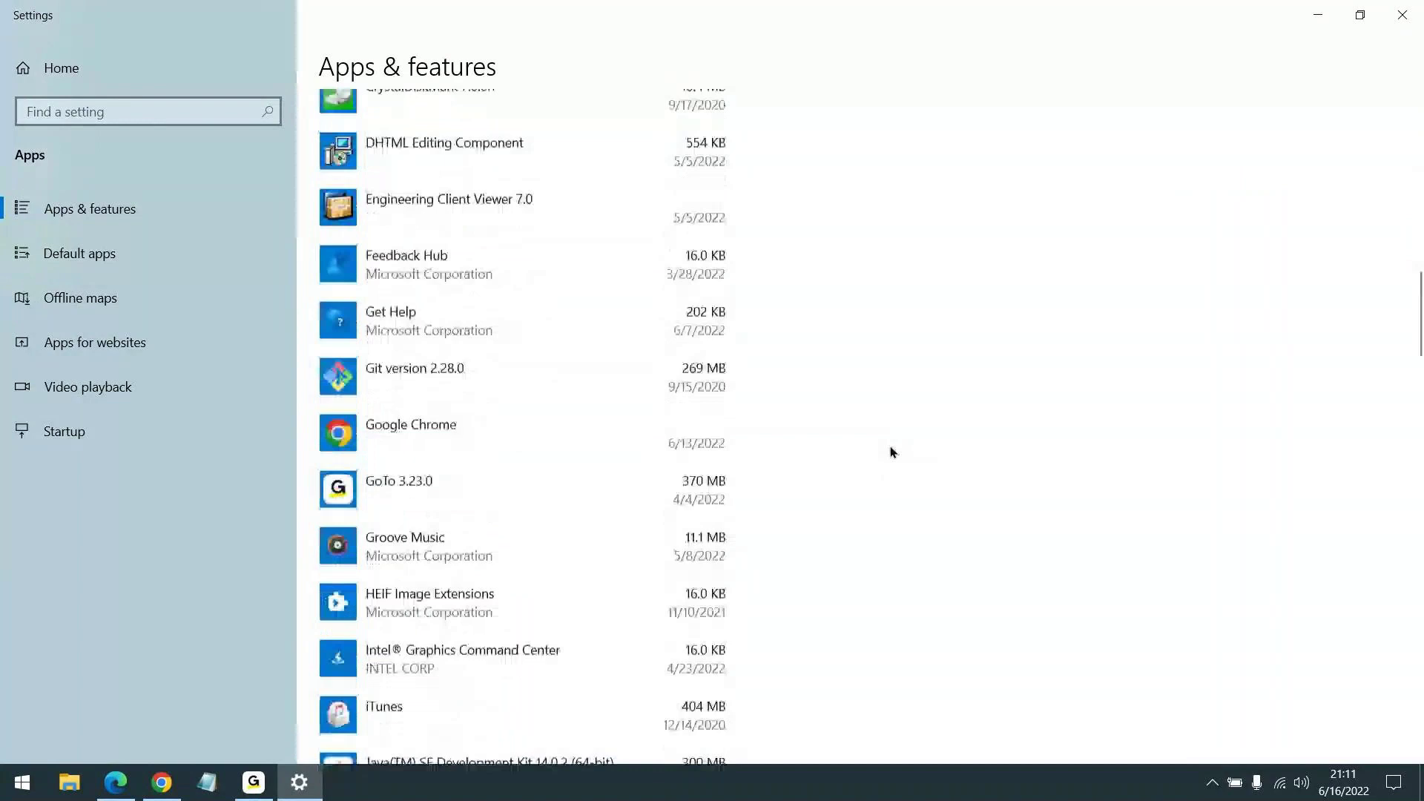
pyautogui.scroll(-6, 890, 454)
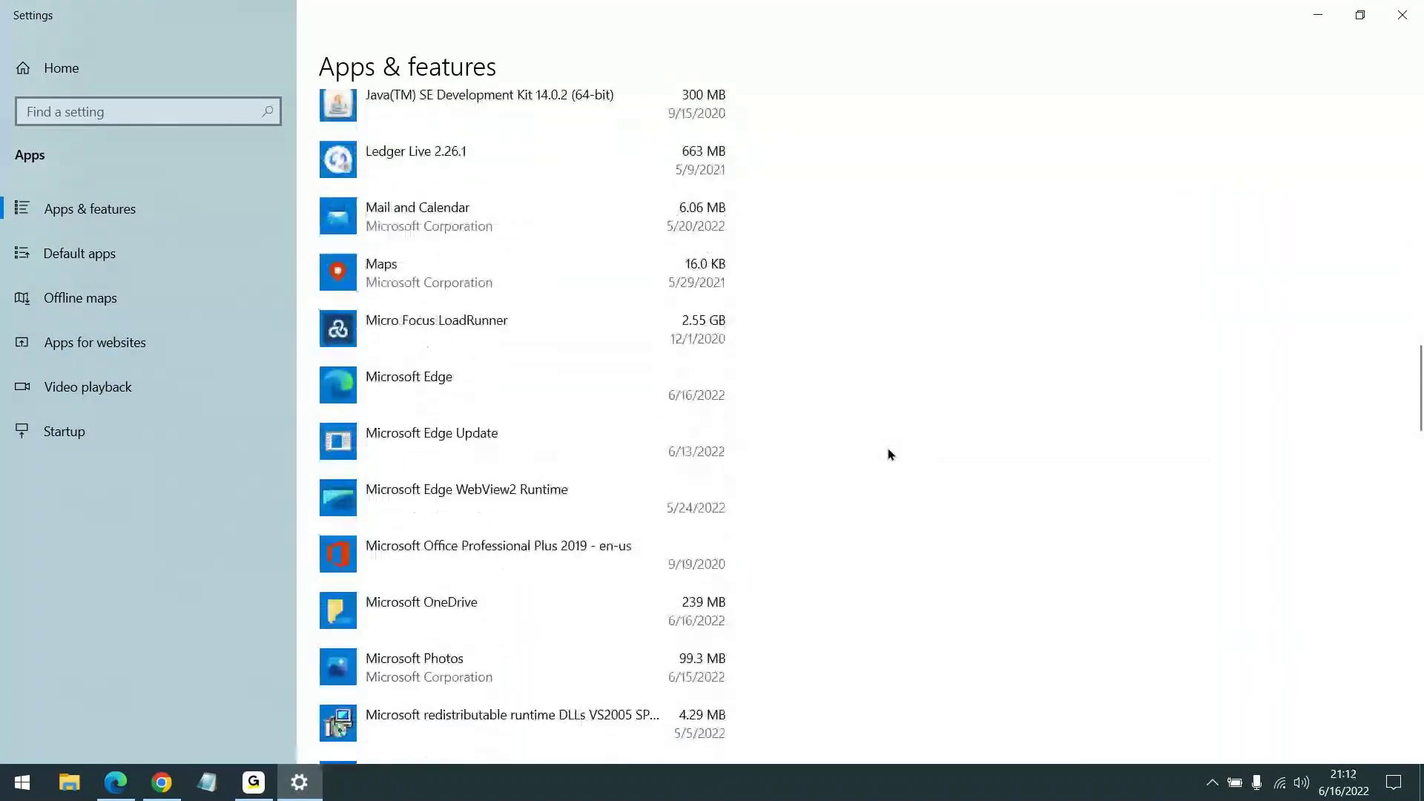
pyautogui.scroll(-3, 890, 454)
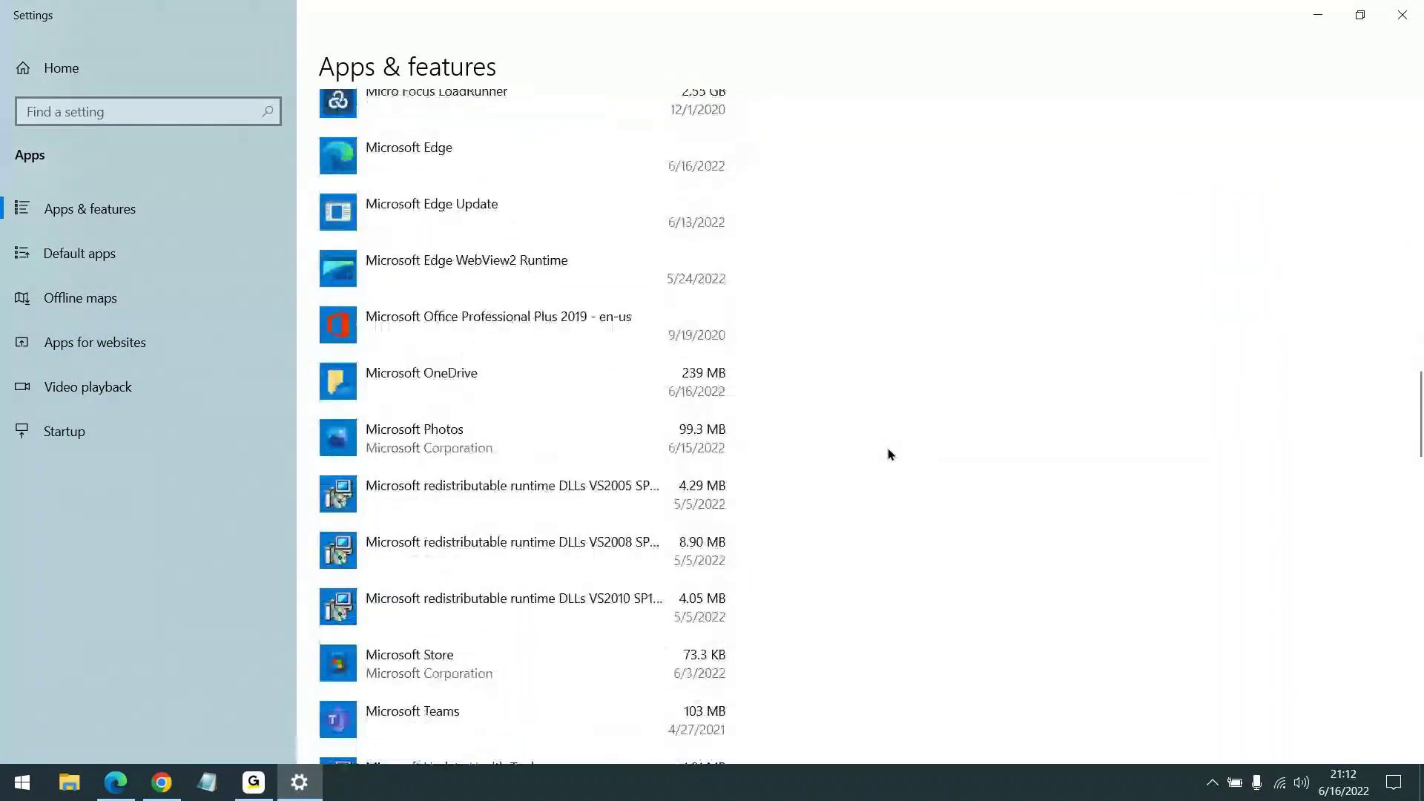
pyautogui.scroll(-4, 890, 454)
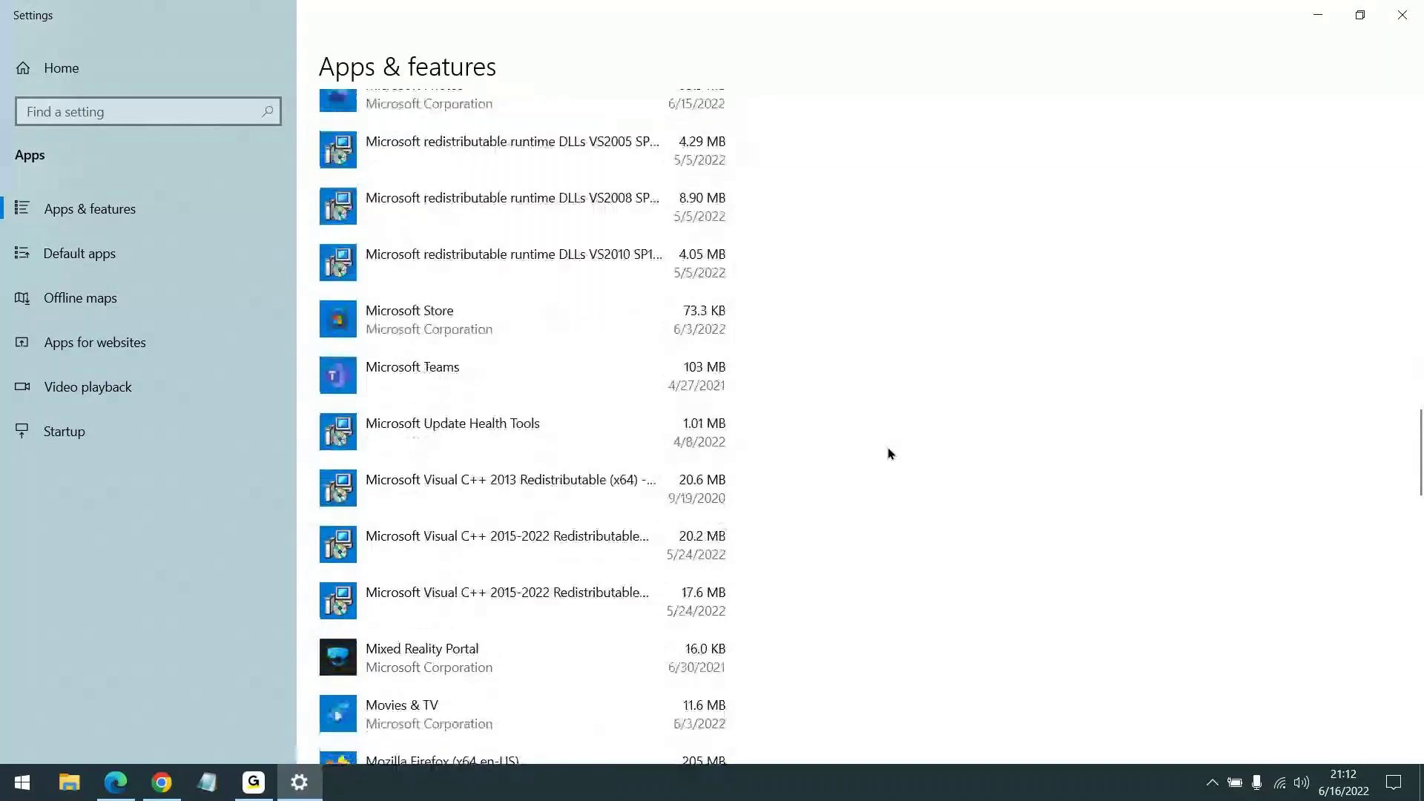
pyautogui.scroll(-6, 890, 454)
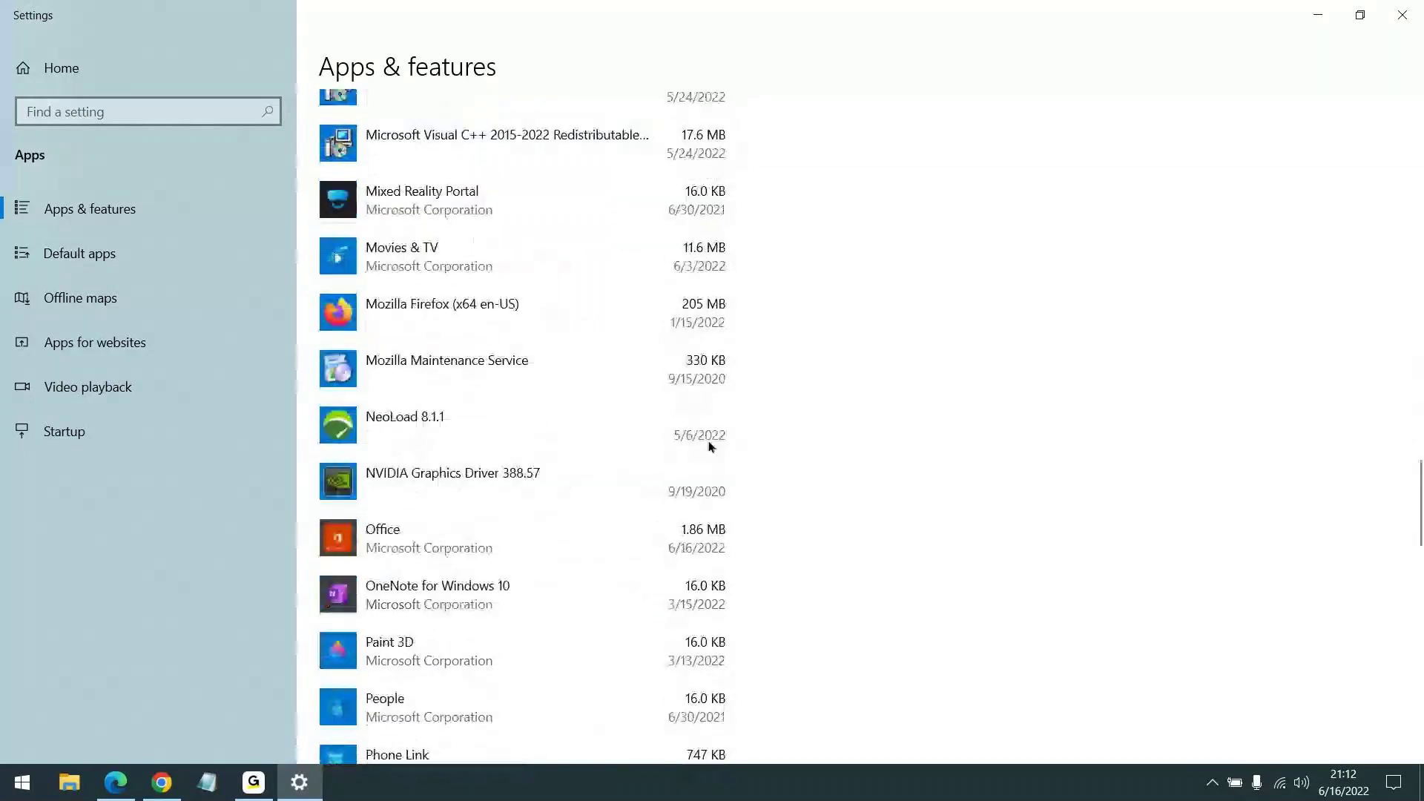
pyautogui.click(468, 420)
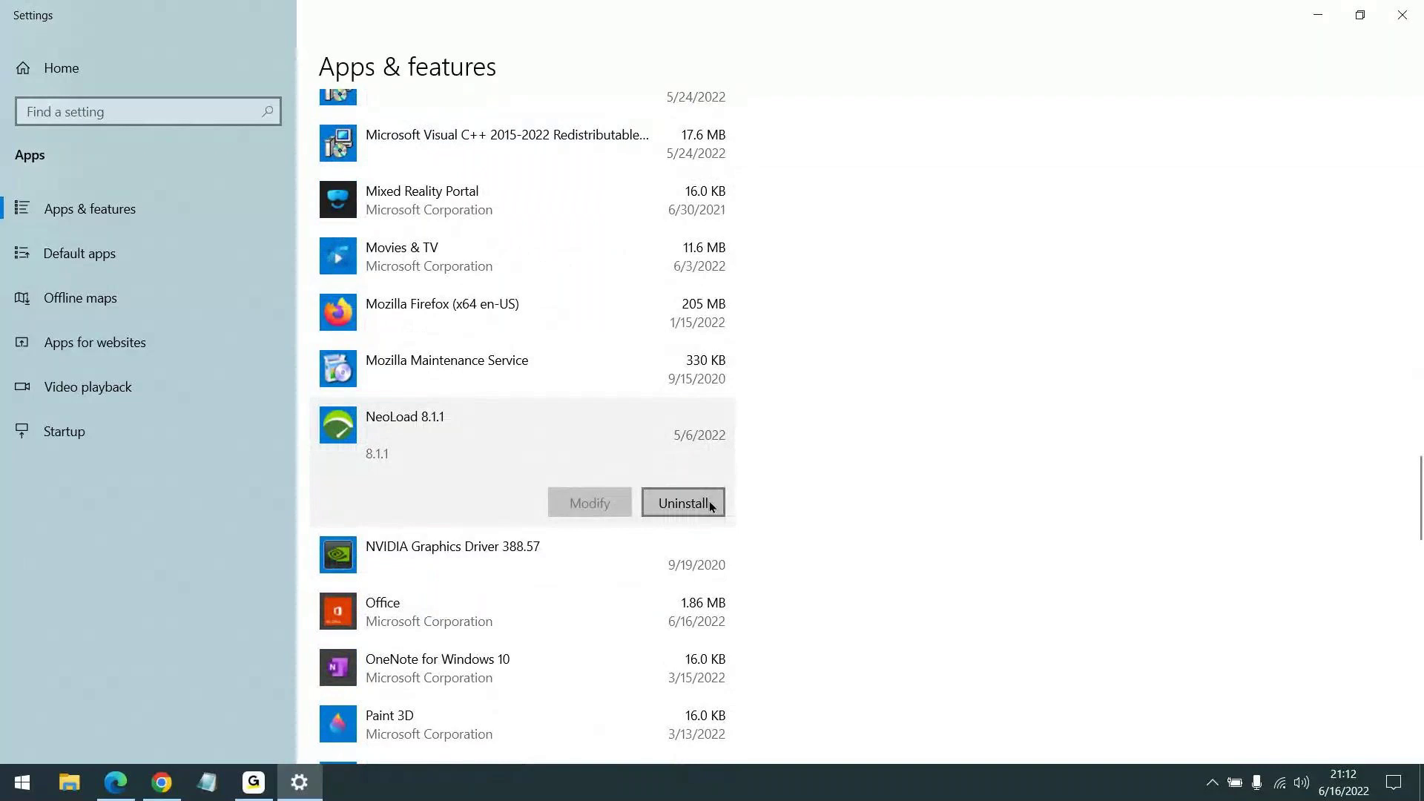
pyautogui.click(710, 506)
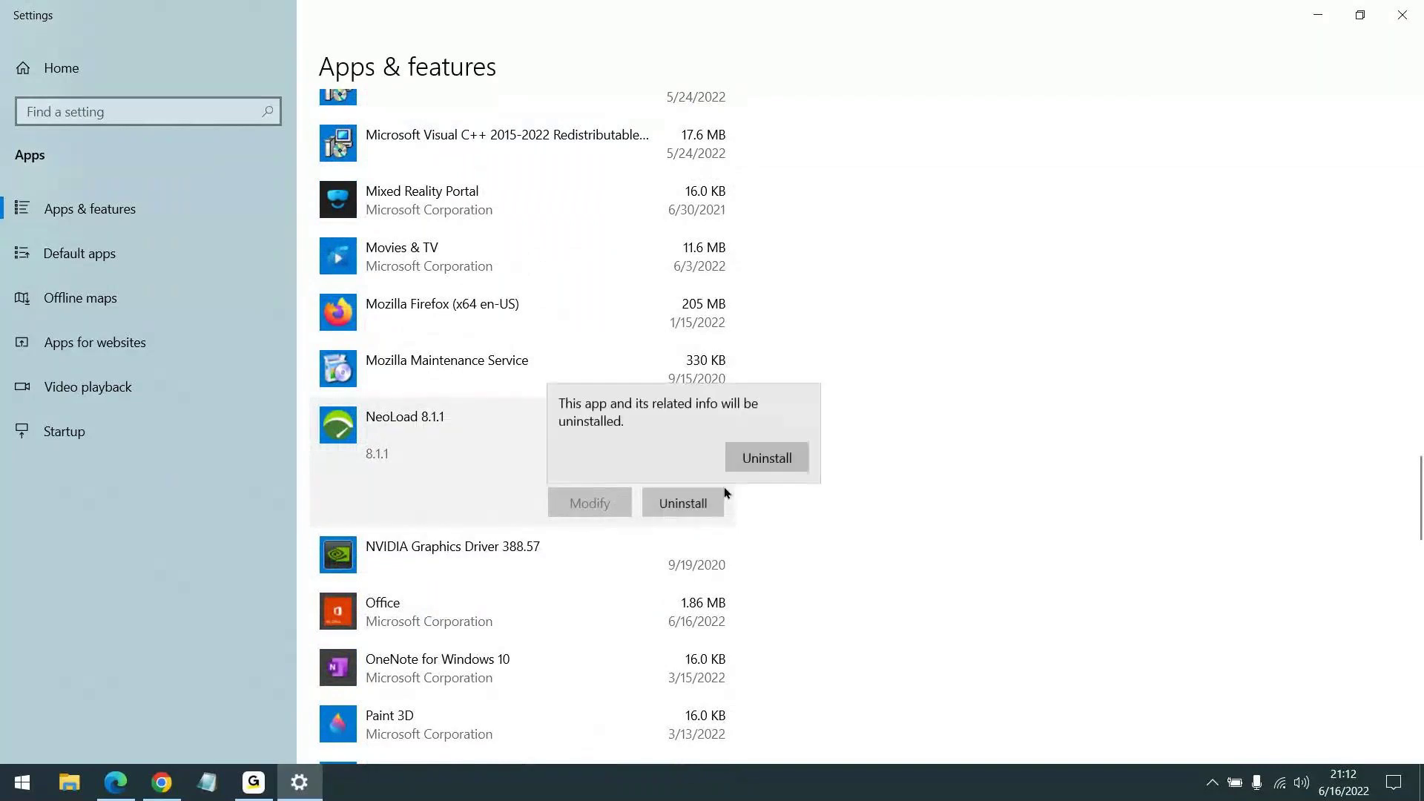
pyautogui.click(766, 457)
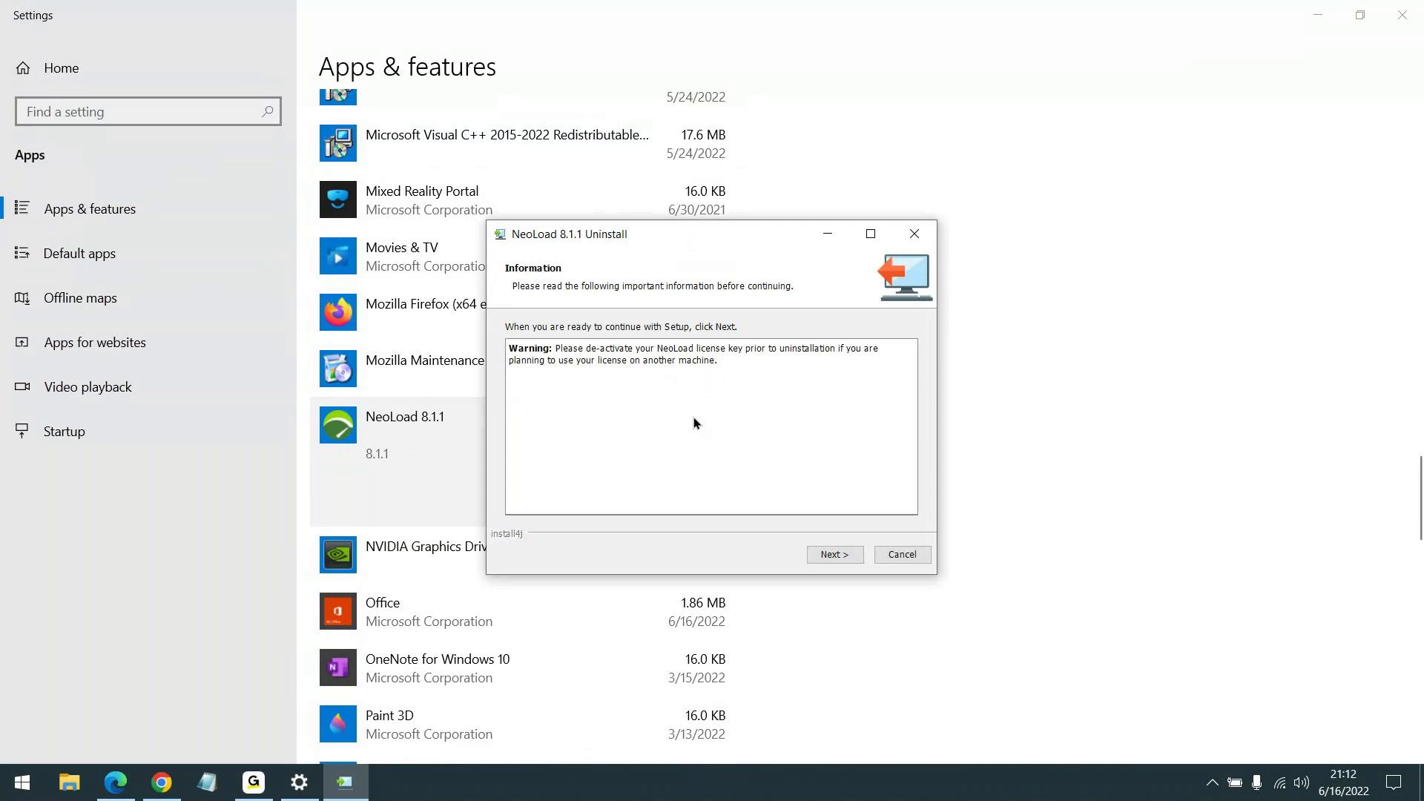
# Complete the NeoLoad 8.1.1 uninstall wizard and minimize the Settings window to return to the desktop
pyautogui.click(848, 558)
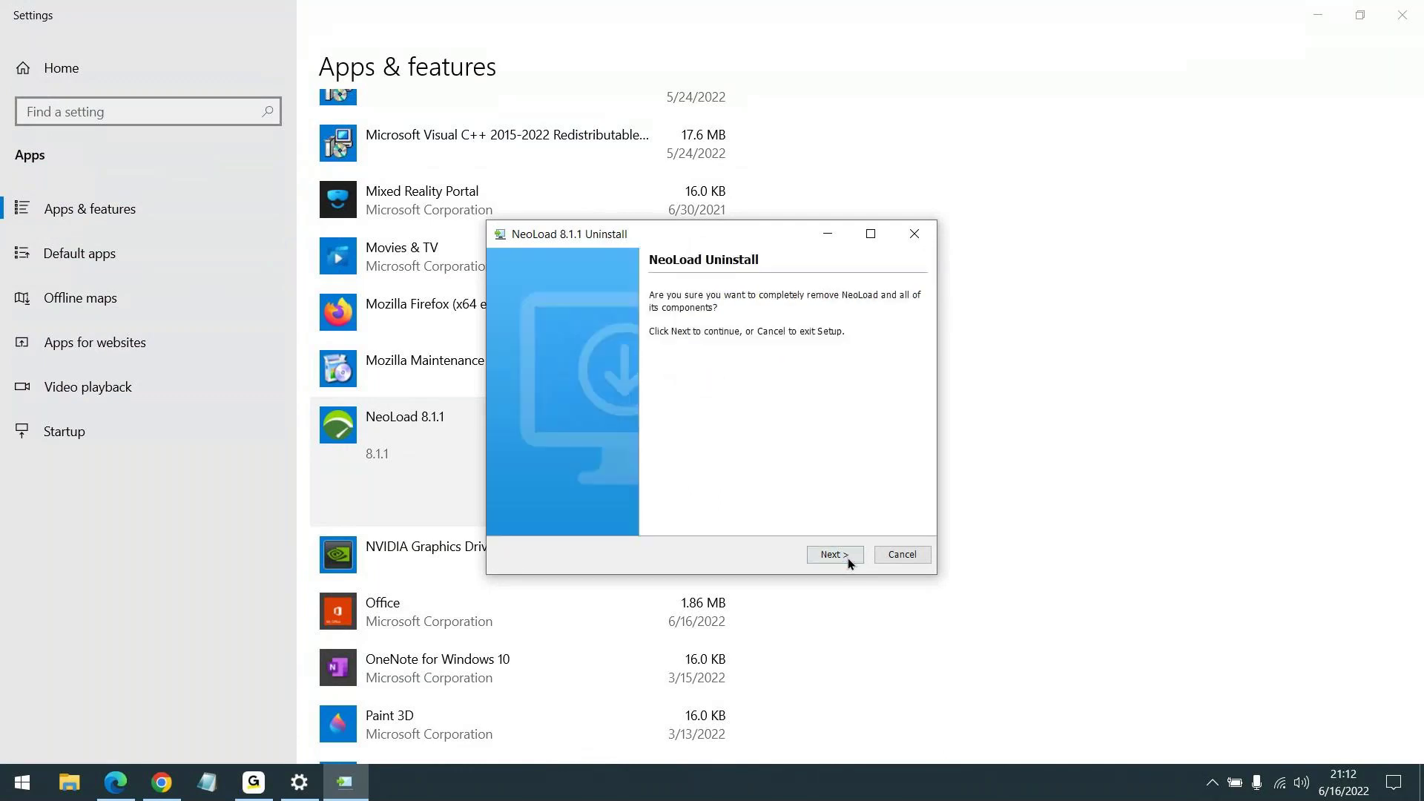
pyautogui.click(837, 554)
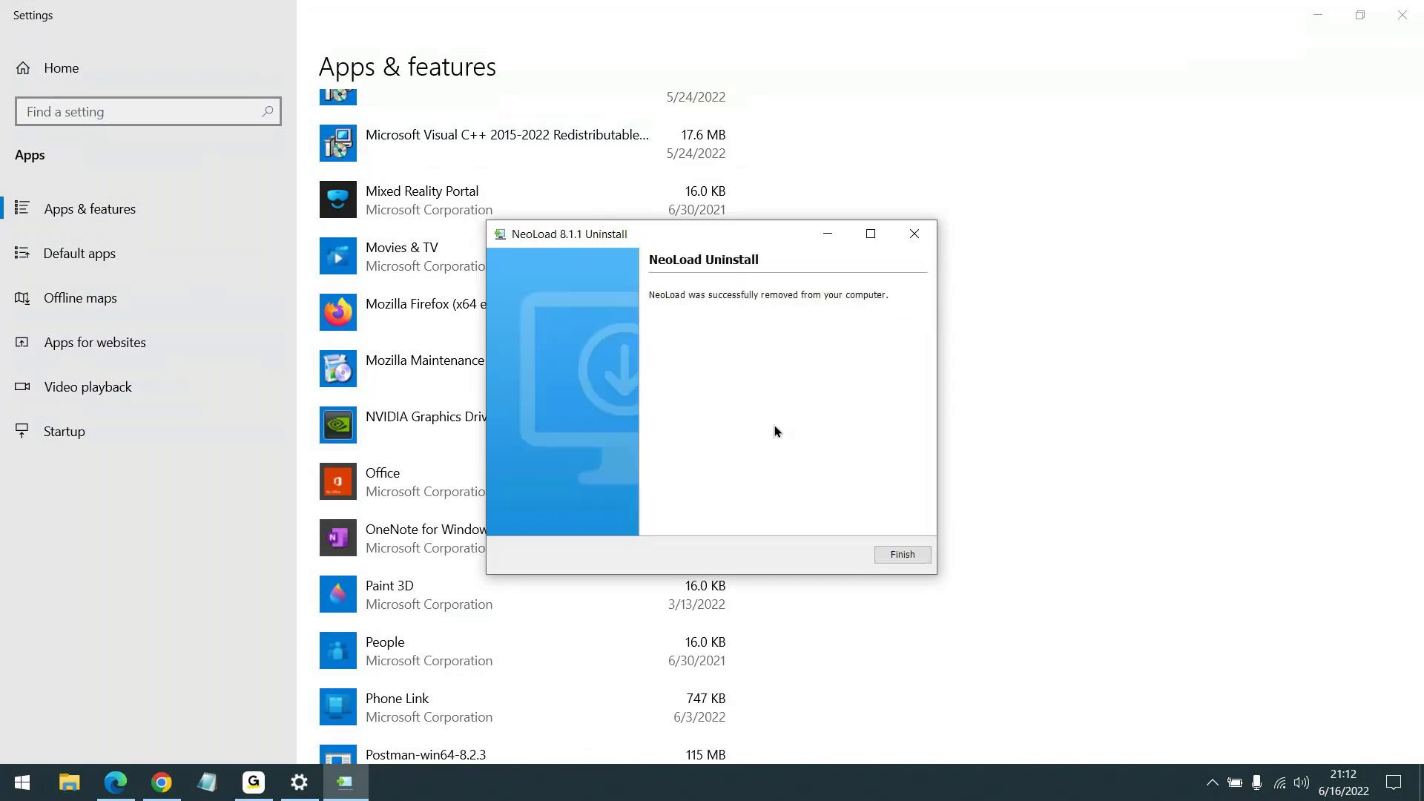
pyautogui.click(883, 558)
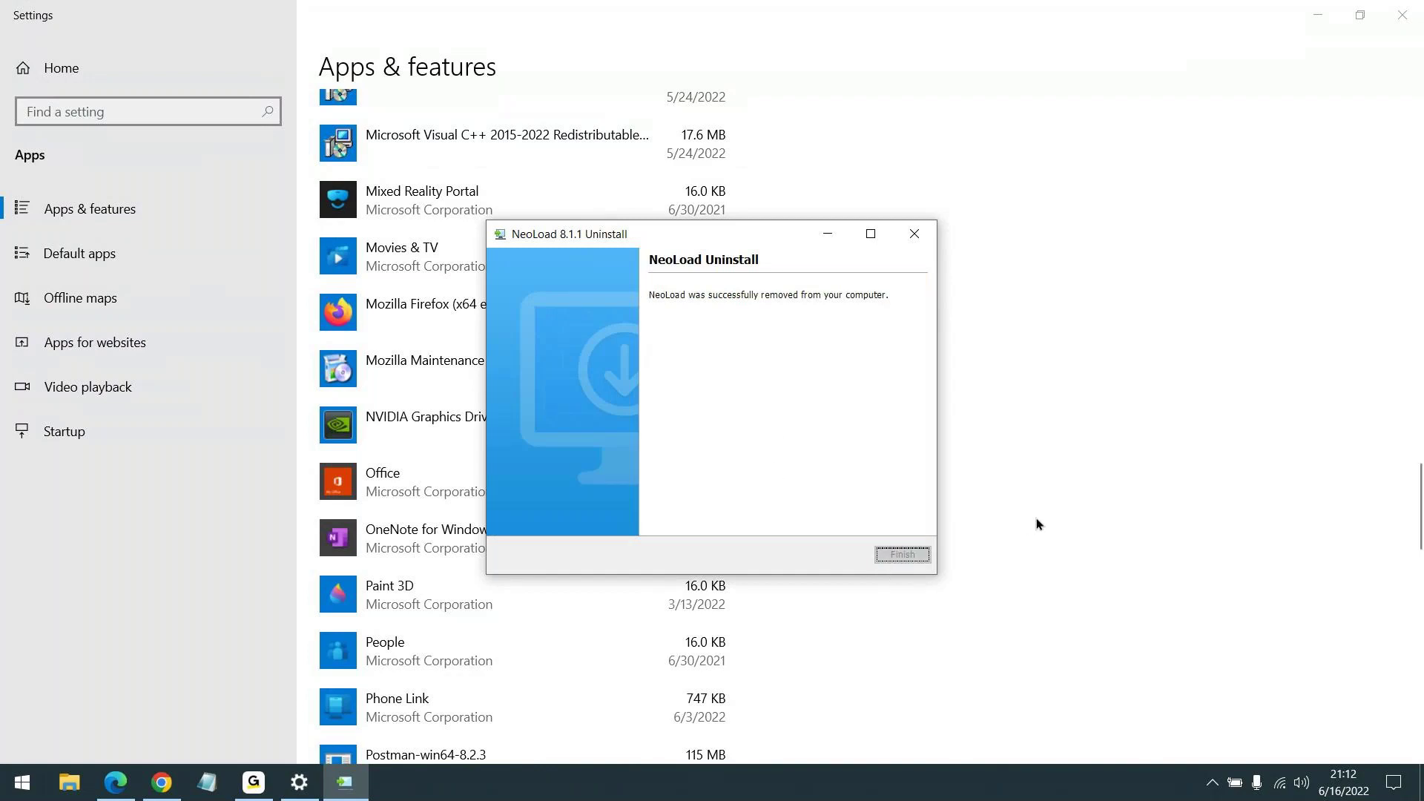
pyautogui.click(1329, 19)
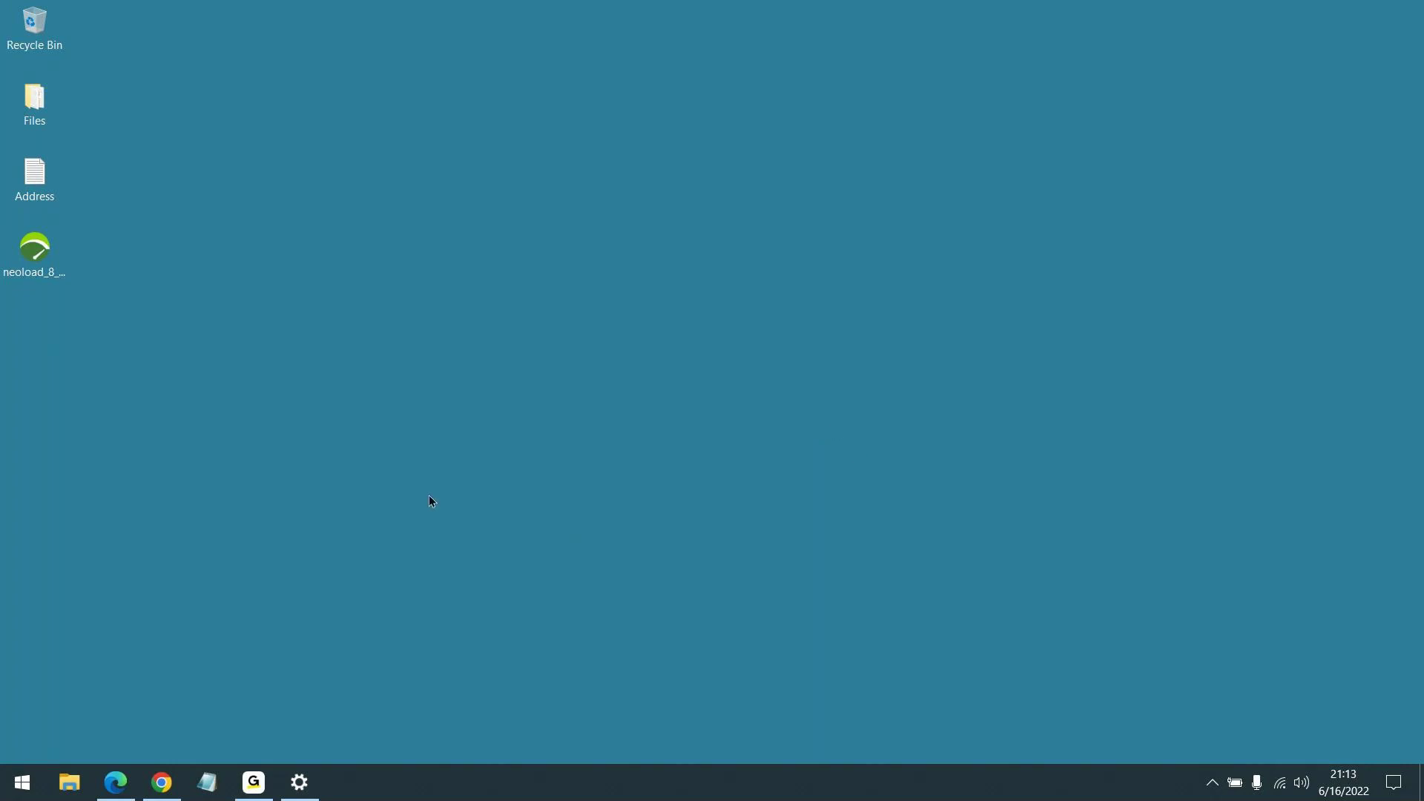
# Launch the neoload_8_2_1_windows_x64 installer from the desktop and set its language to English
pyautogui.click(31, 259)
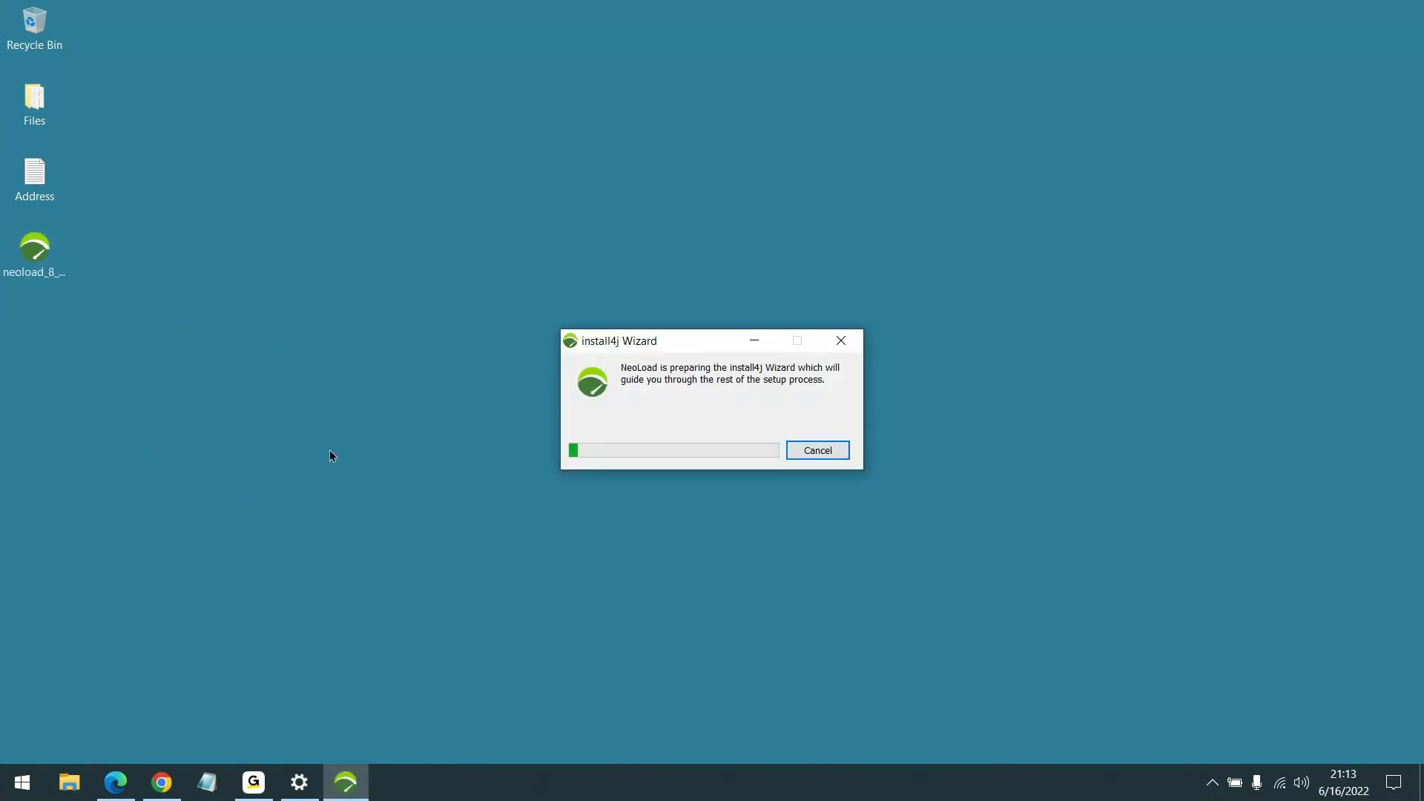
pyautogui.moveTo(697, 346); pyautogui.dragTo(737, 323)
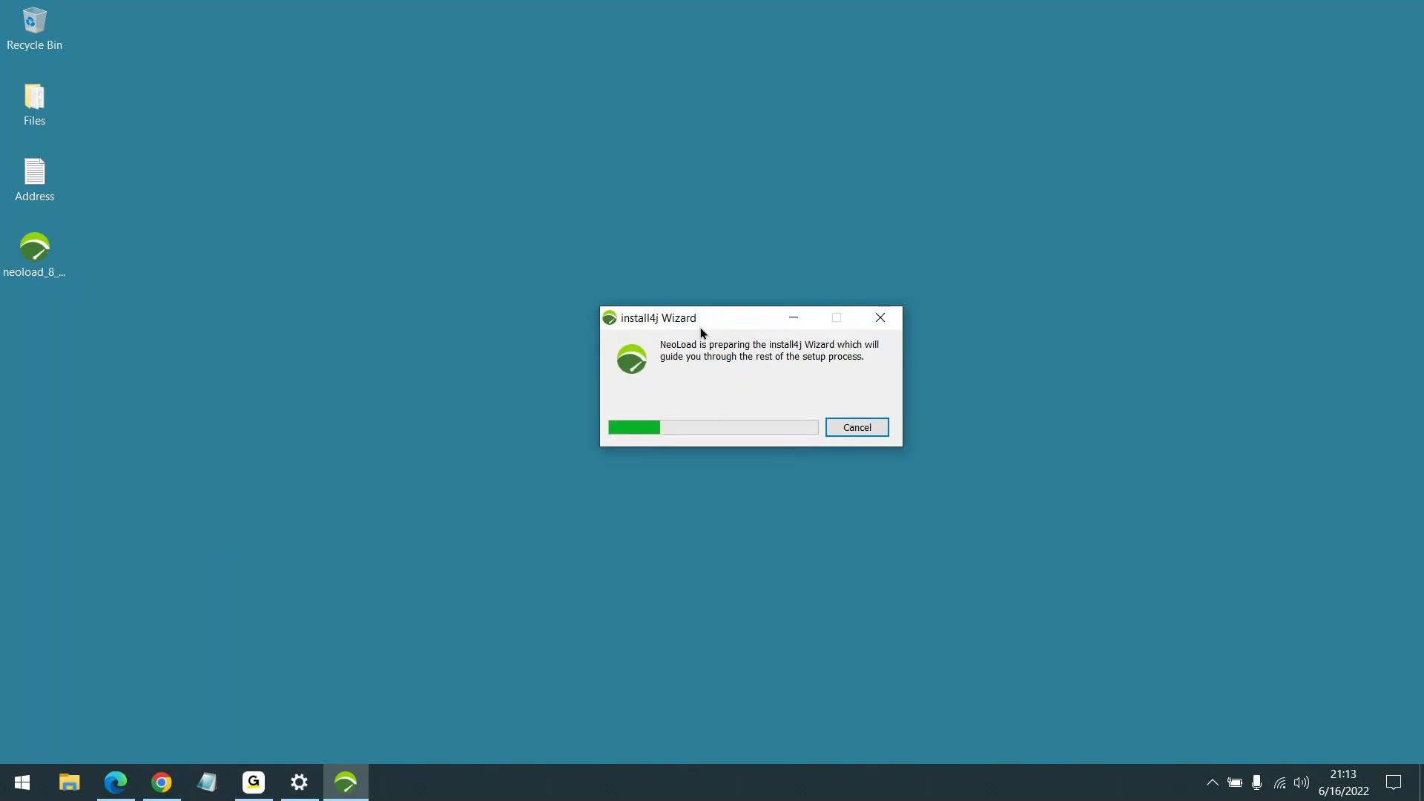
pyautogui.click(817, 733)
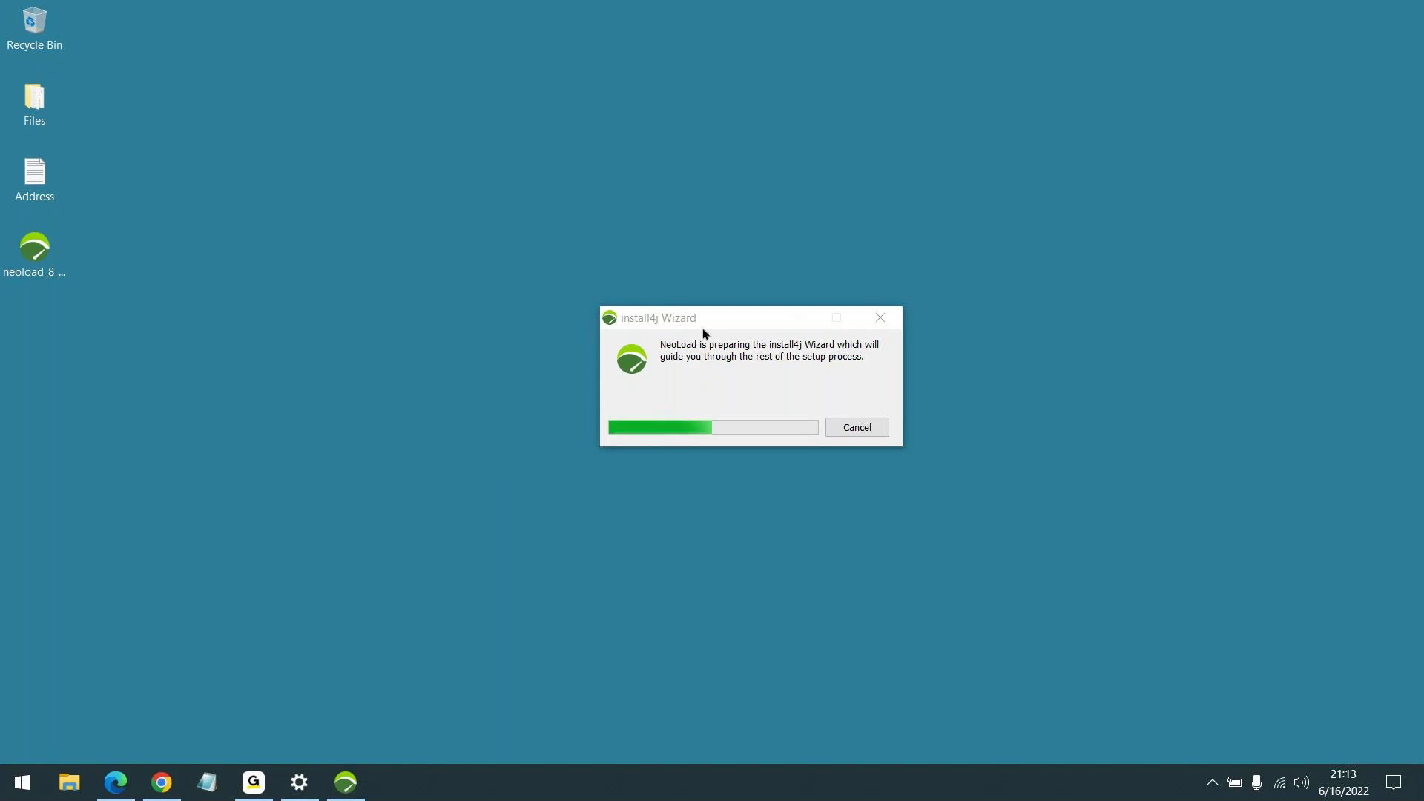
pyautogui.moveTo(707, 314); pyautogui.dragTo(683, 297)
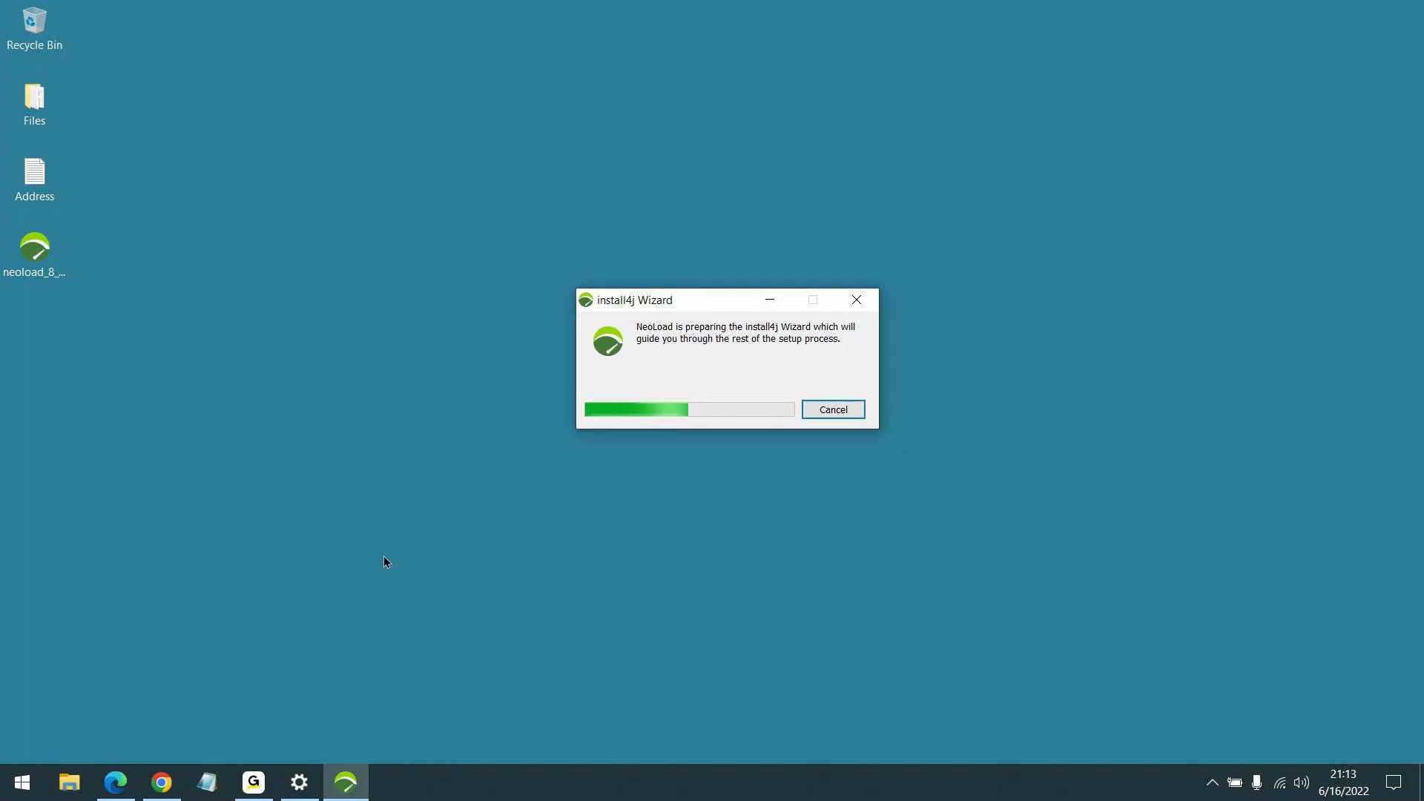
pyautogui.click(357, 719)
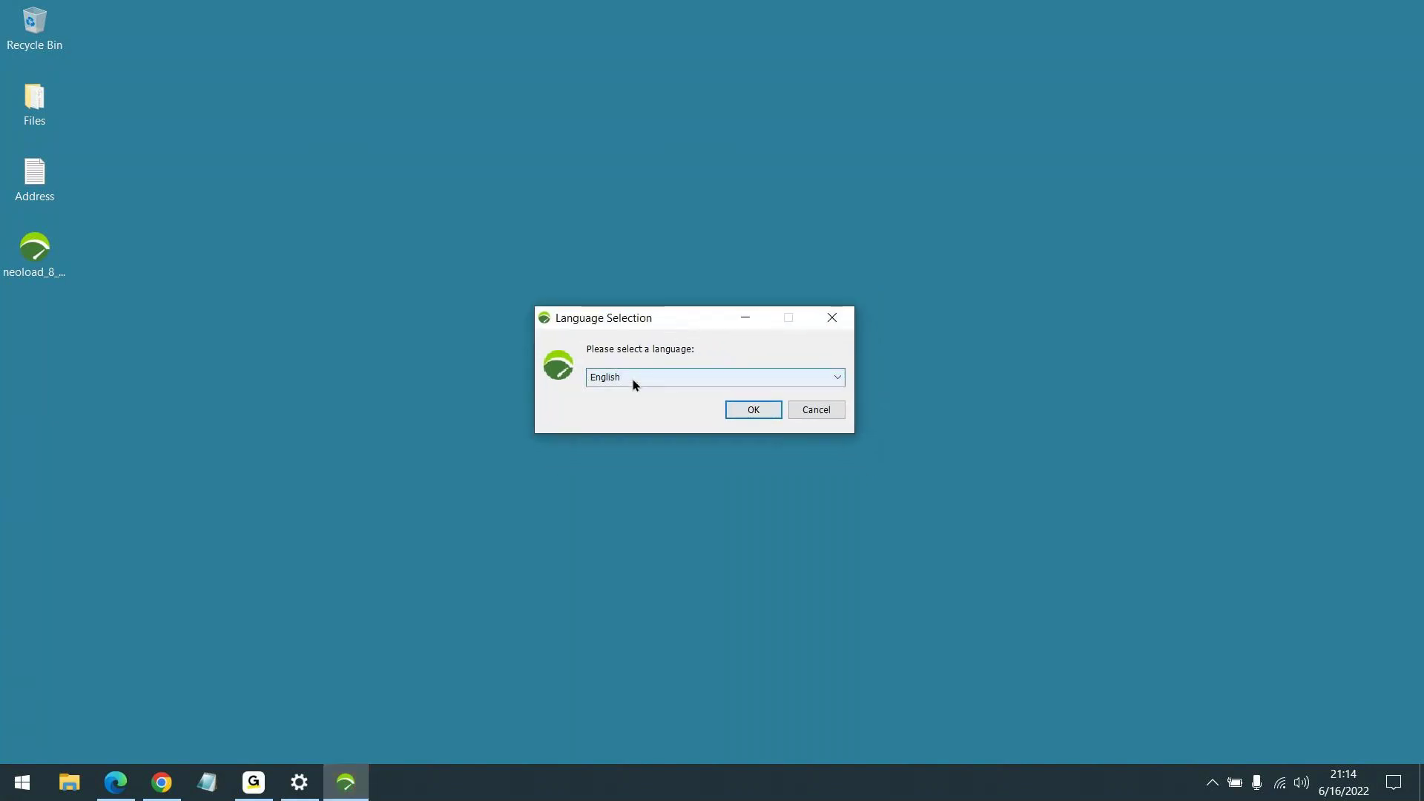
pyautogui.click(710, 374)
pyautogui.click(714, 391)
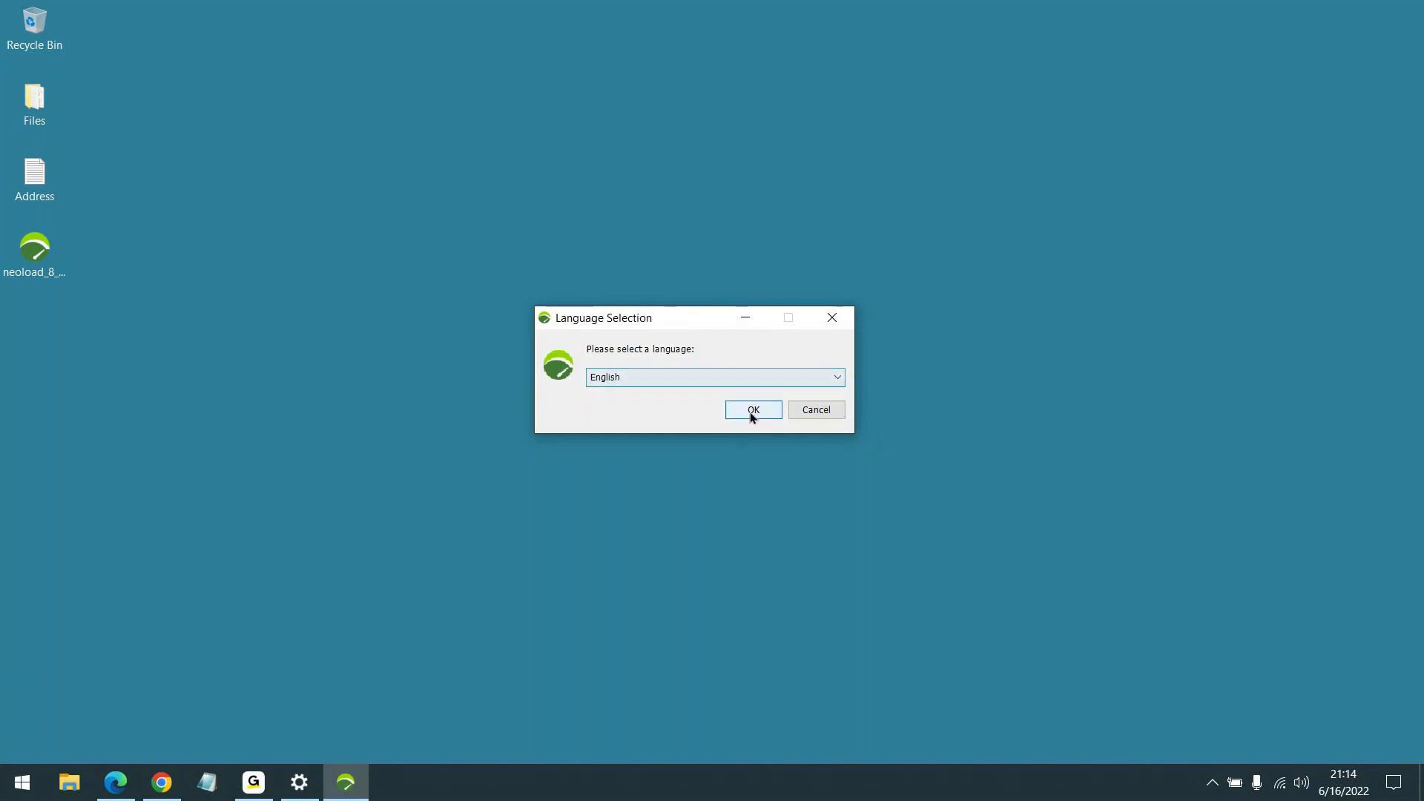
pyautogui.click(753, 410)
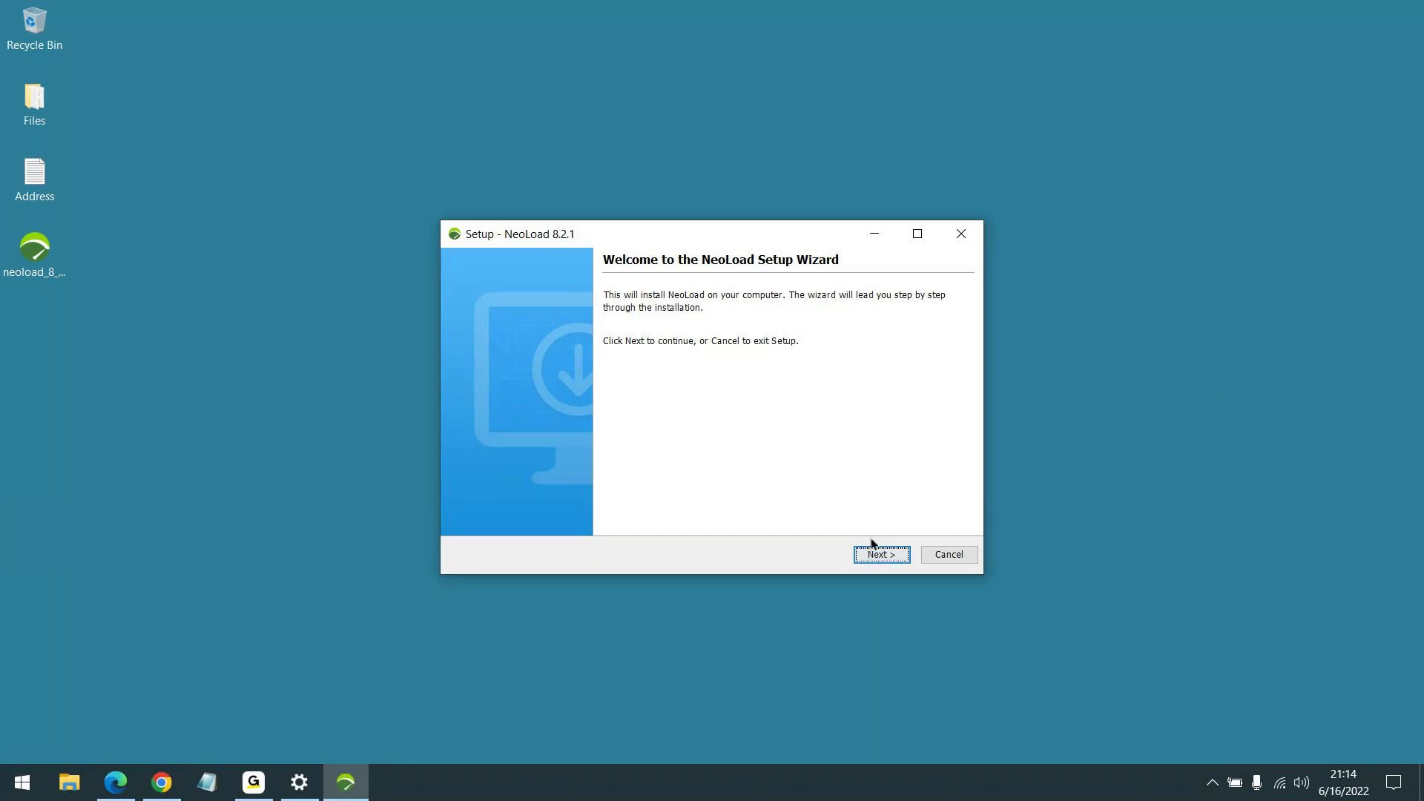
# Continue past the NeoLoad 8.2.1 setup welcome page, agree to the License Terms and Conditions, and proceed with the setup
pyautogui.click(882, 555)
pyautogui.click(491, 362)
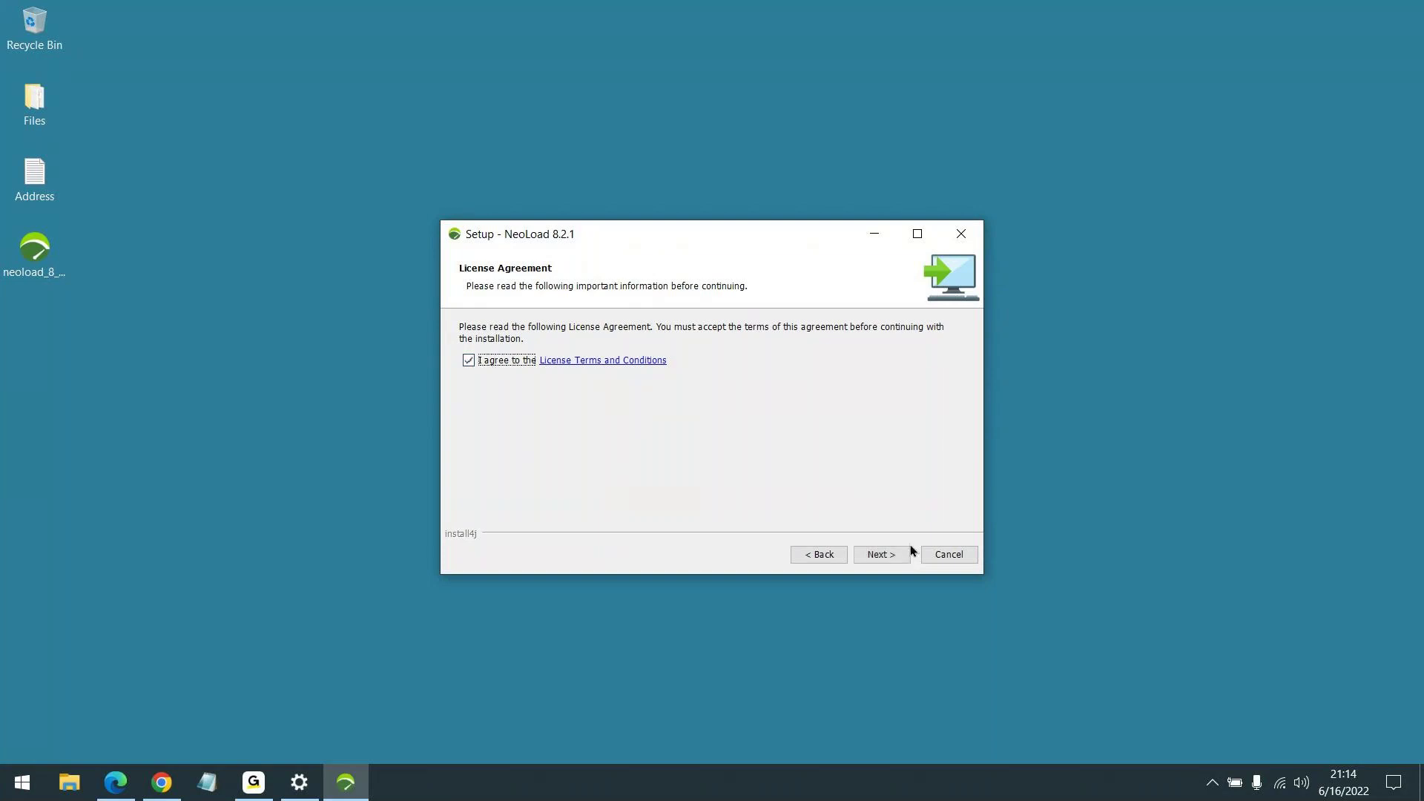
pyautogui.click(869, 557)
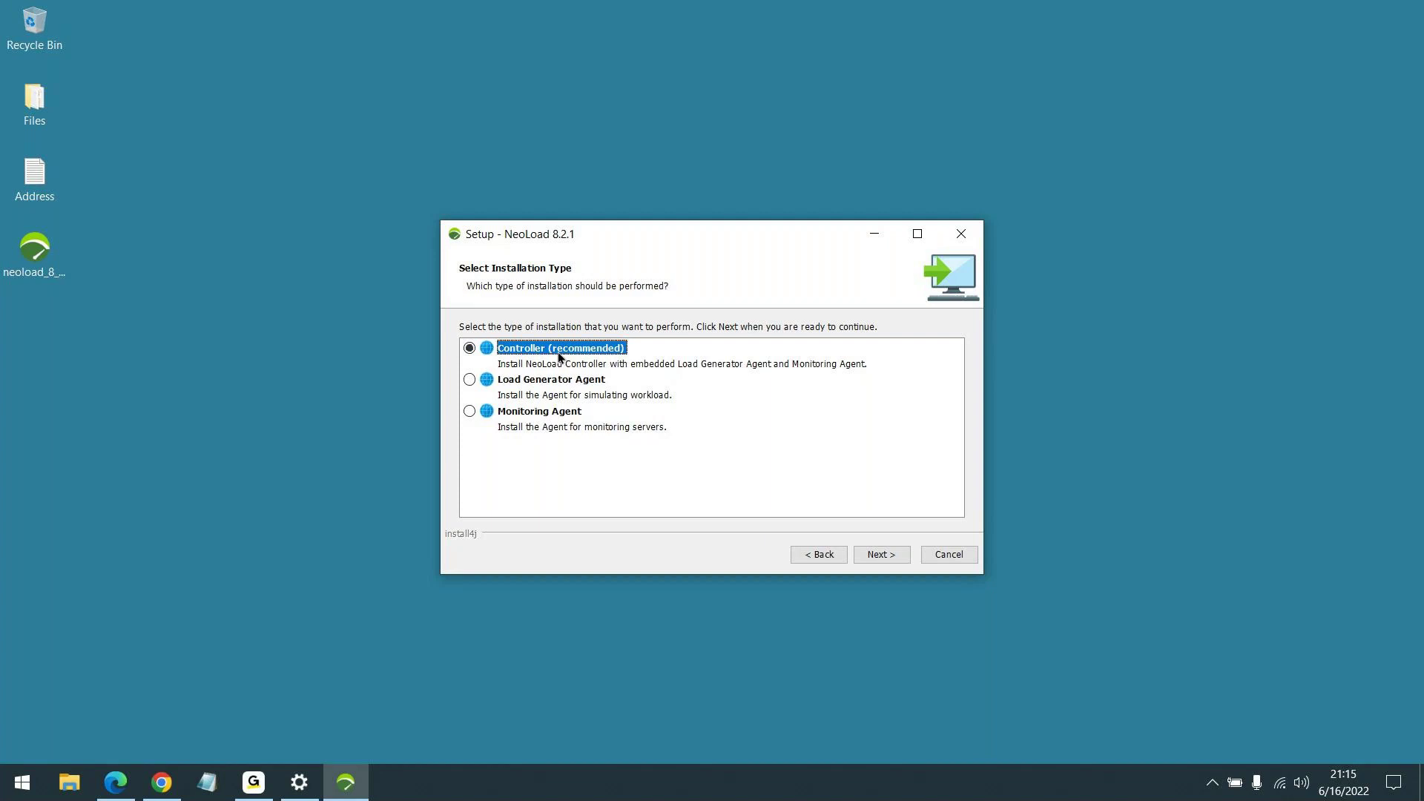
# Install the Controller without additional tasks in C:\Program Files\NeoLoad 8.2, using the NeoLoad 8.2 Start Menu folder with shortcuts for all users
pyautogui.click(875, 559)
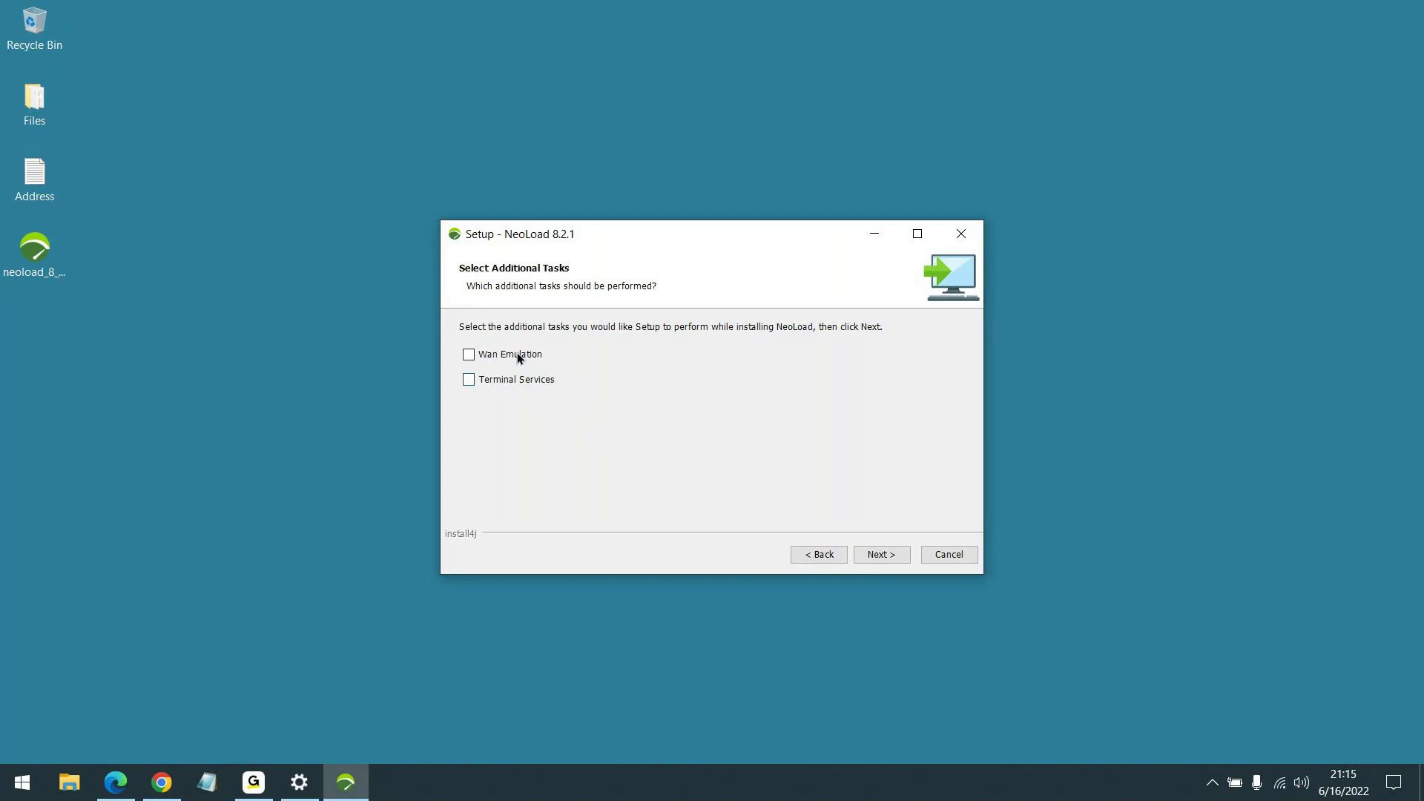
pyautogui.click(872, 563)
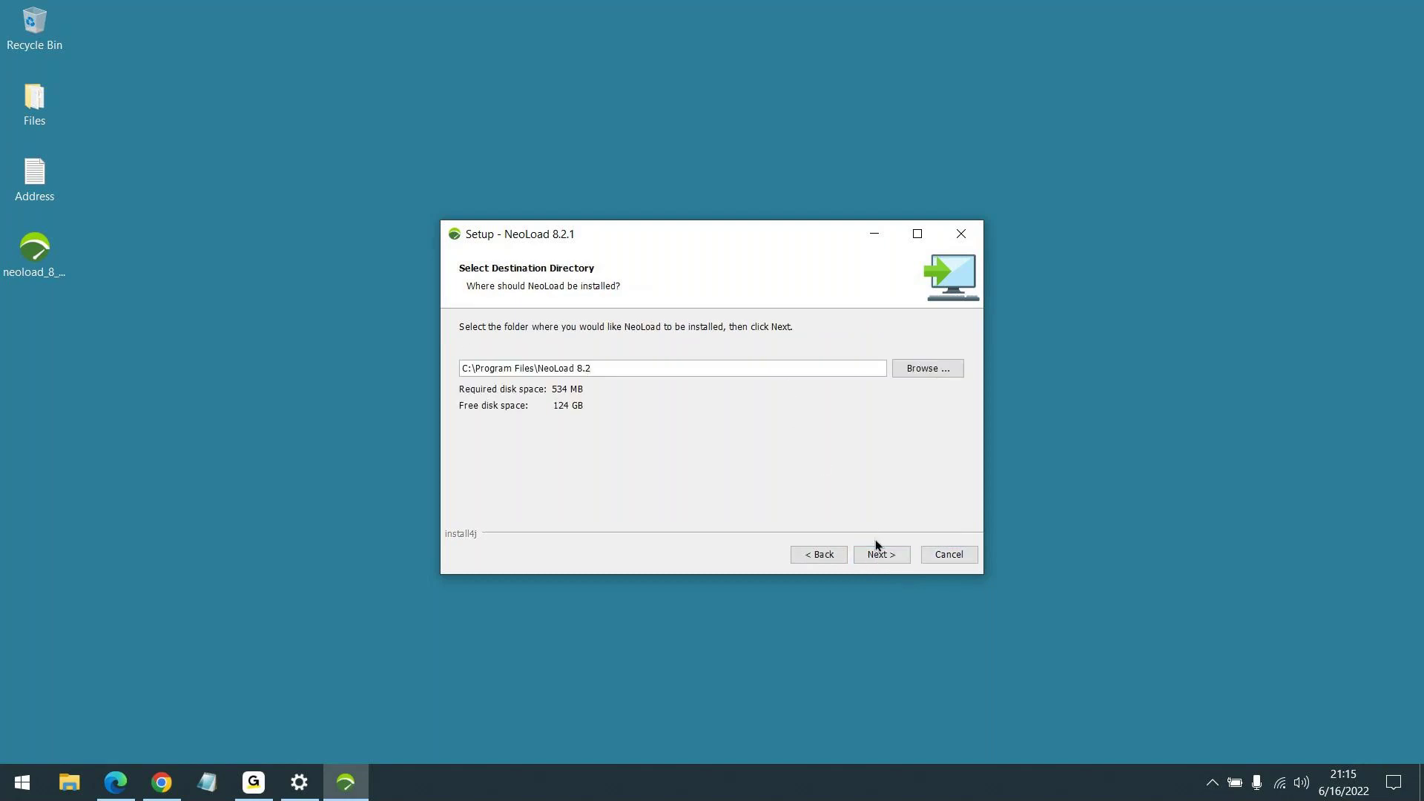
pyautogui.click(879, 555)
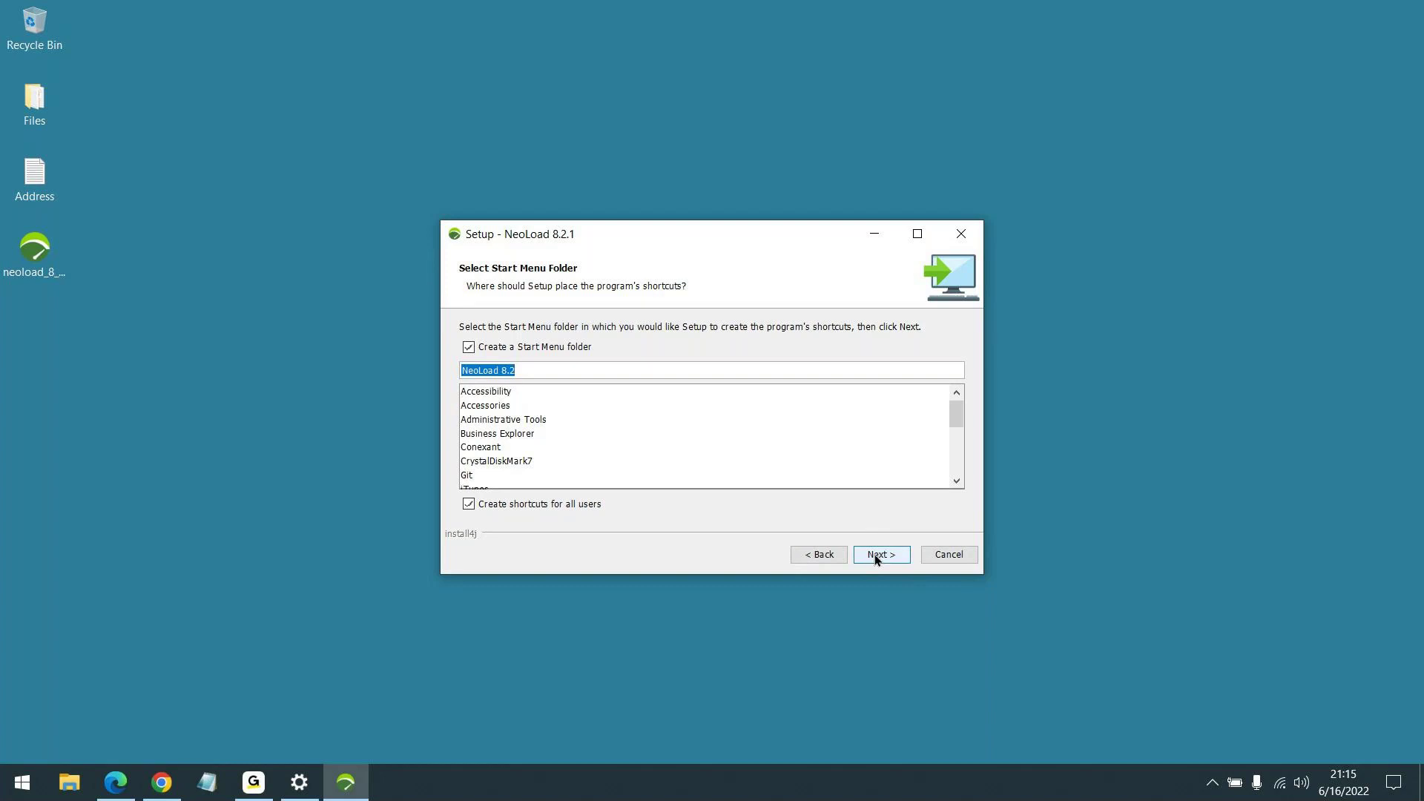
pyautogui.click(875, 554)
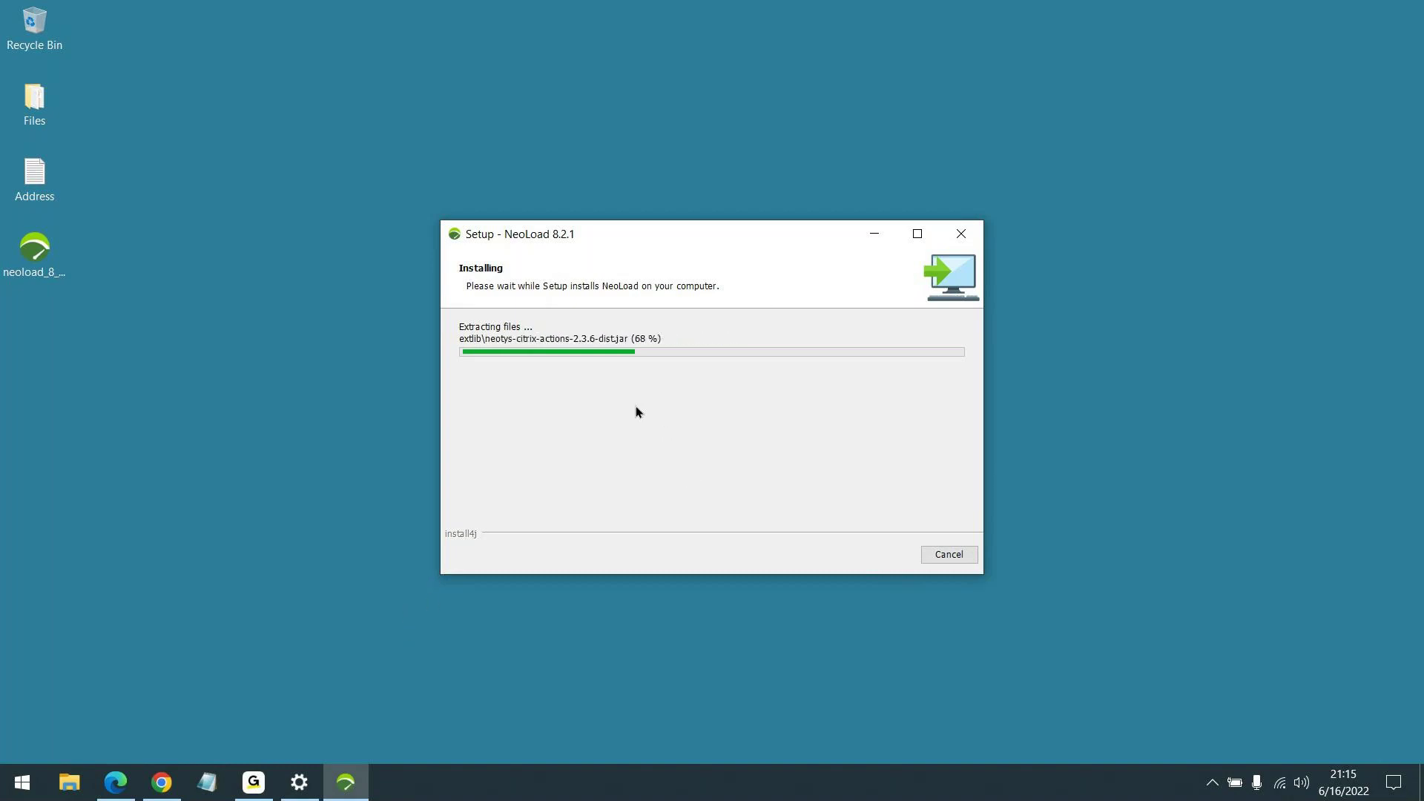
pyautogui.click(292, 533)
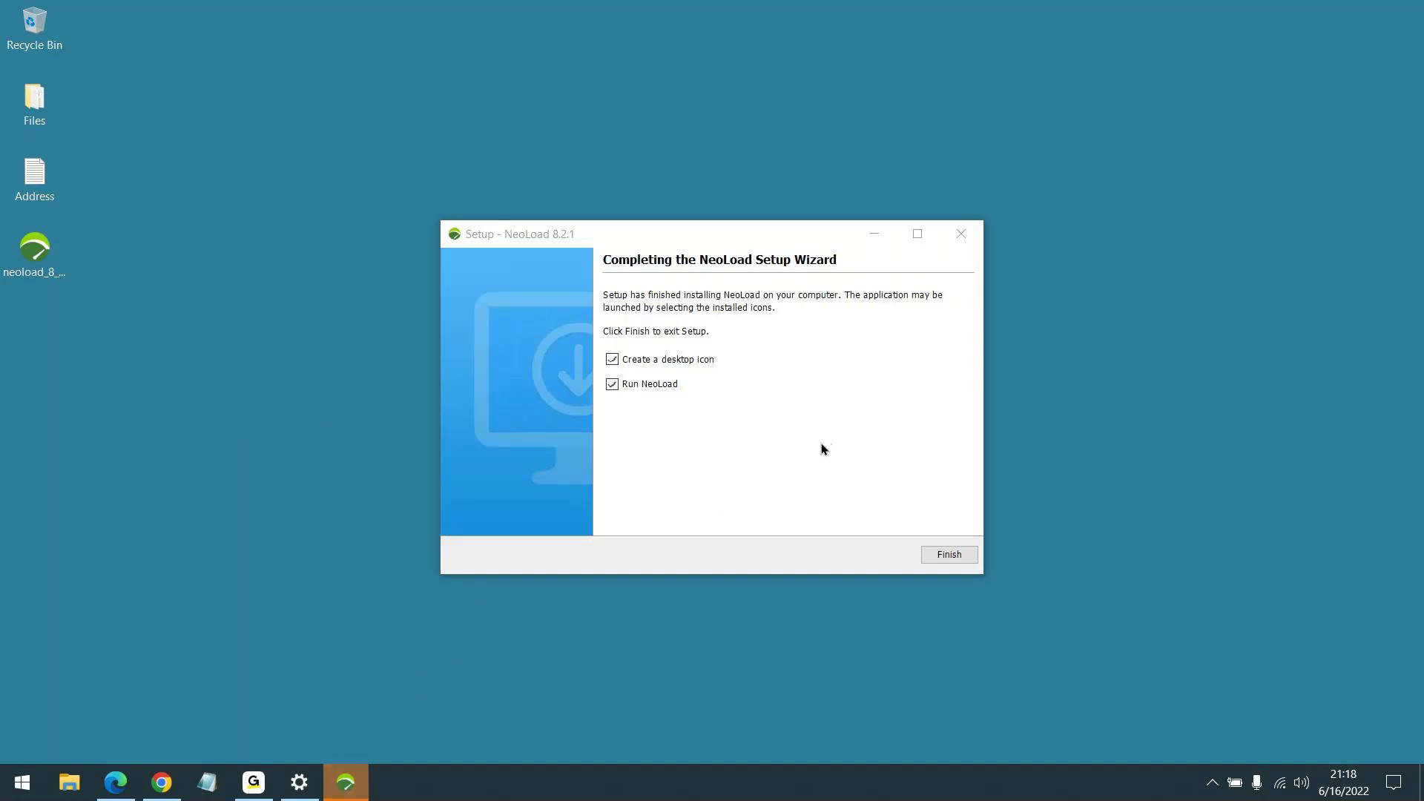
# Finish the setup without a desktop icon but with Run NeoLoad enabled, and dismiss the non-privileged mode warning so it is not displayed next time
pyautogui.click(682, 363)
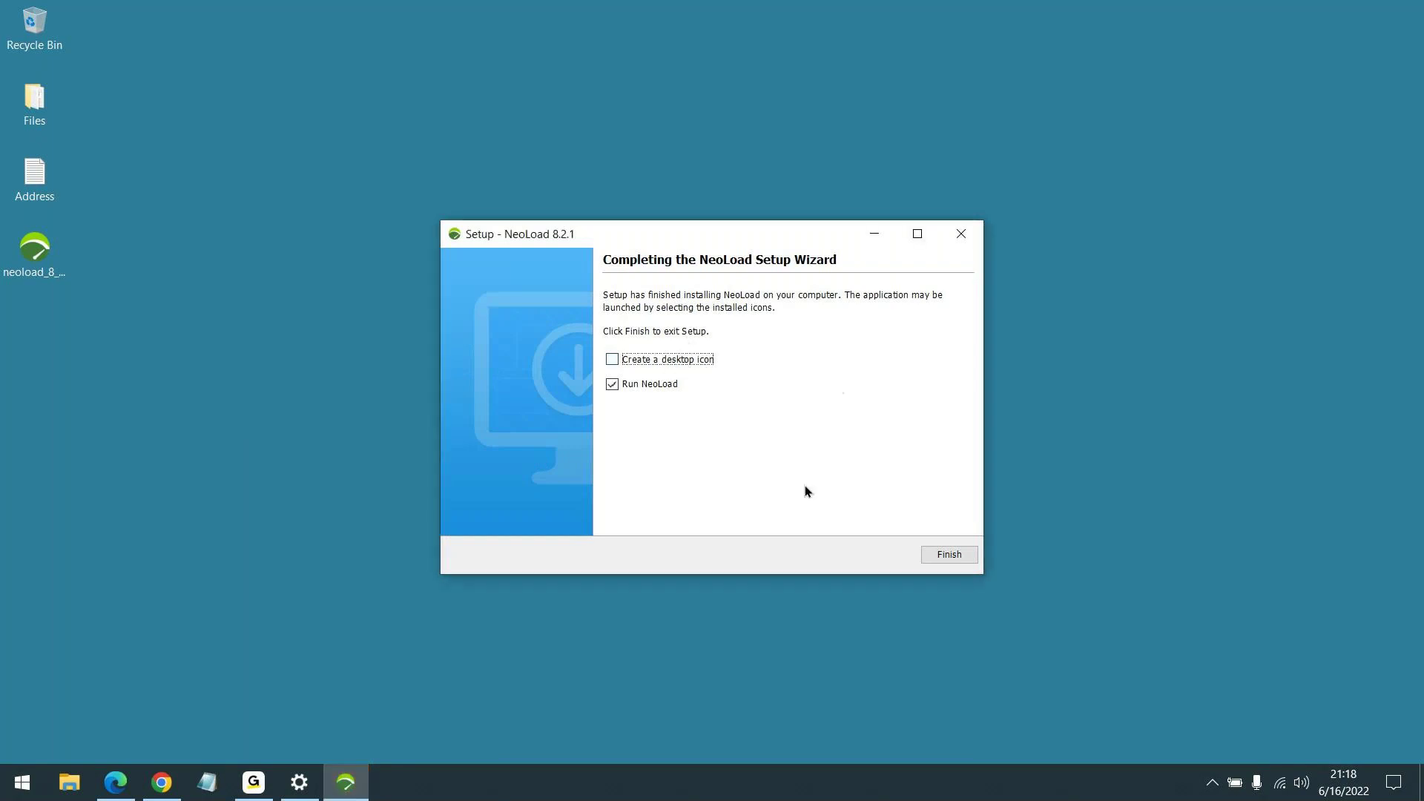
pyautogui.click(941, 558)
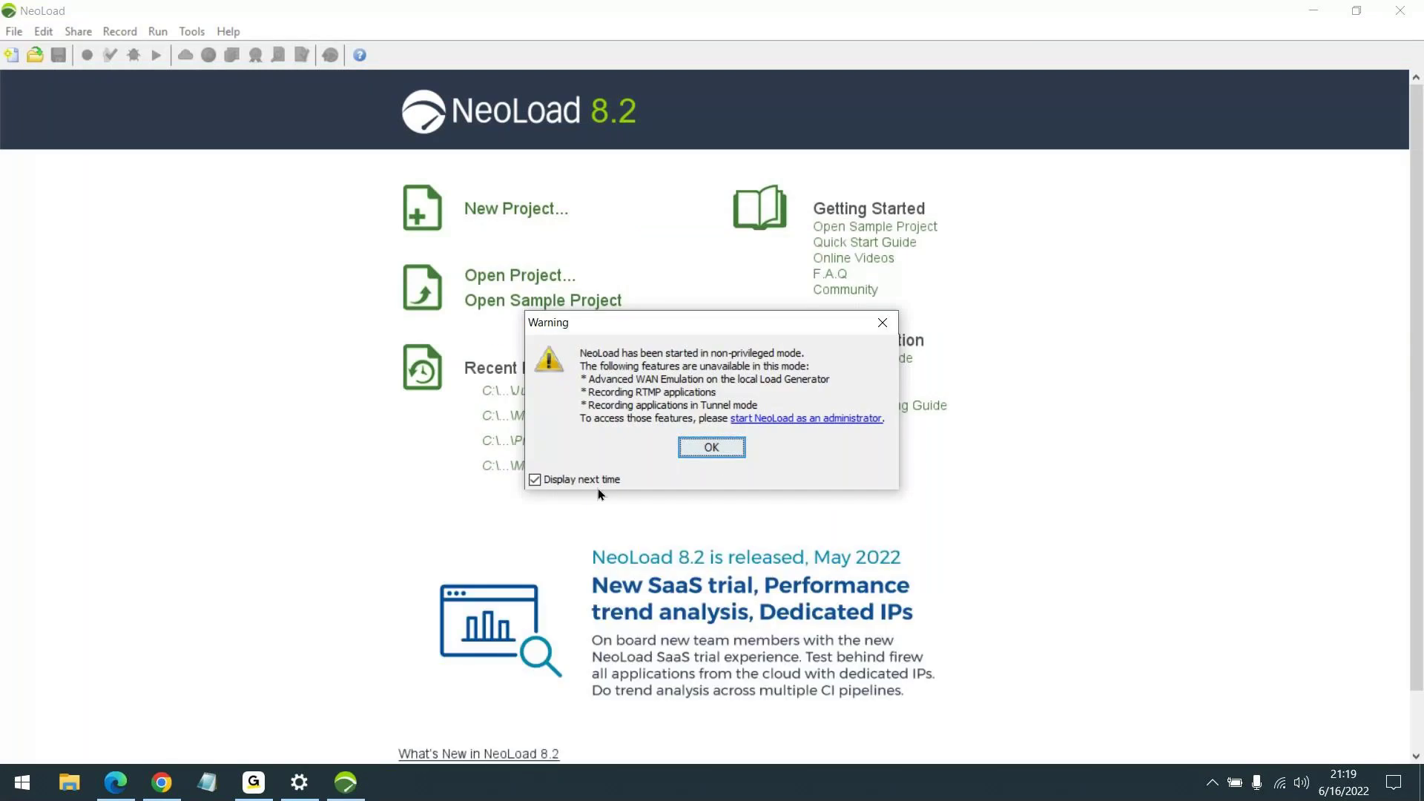
pyautogui.click(595, 479)
pyautogui.click(705, 450)
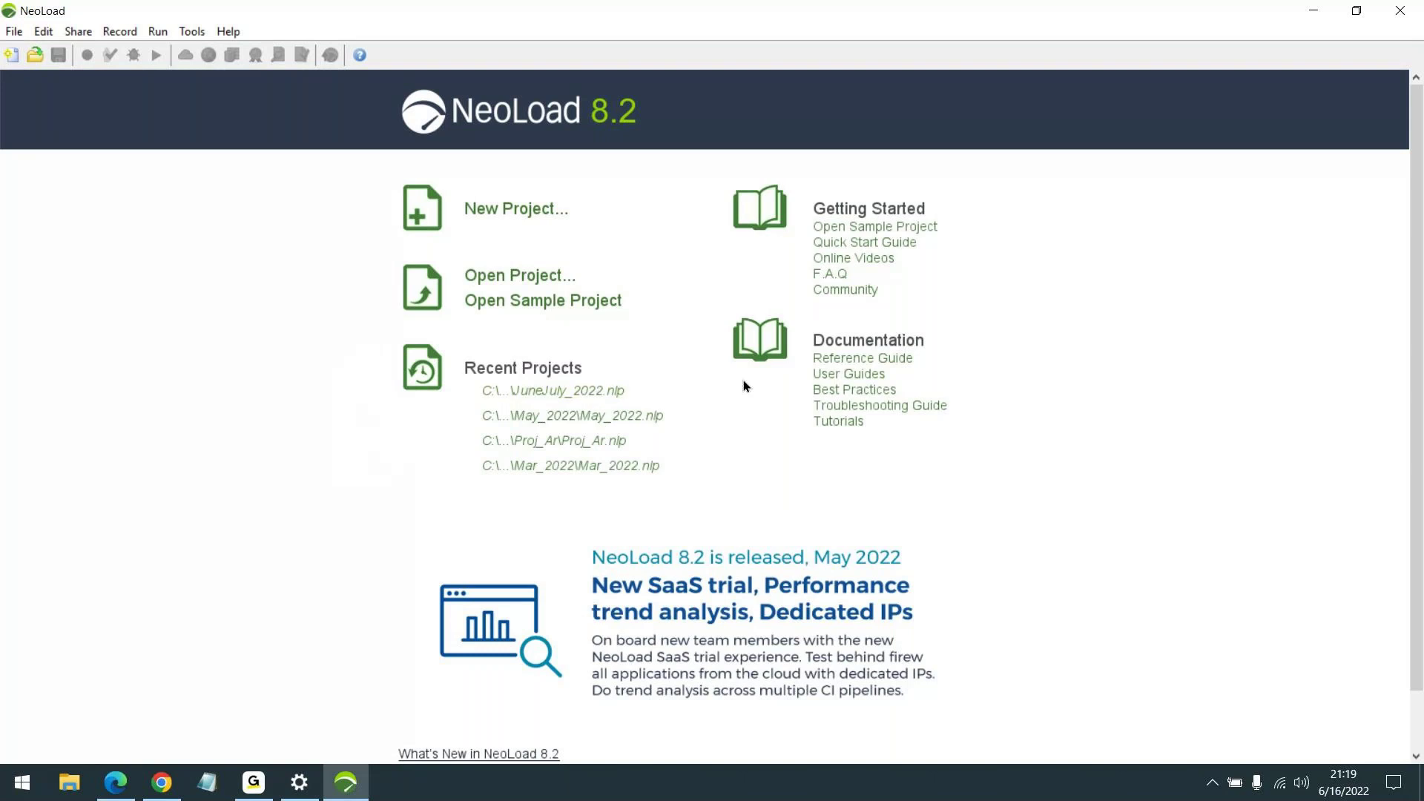
# Switch to Edge and review the NeoLoad 8.2 installers on the Tricentis downloads page
pyautogui.click(116, 792)
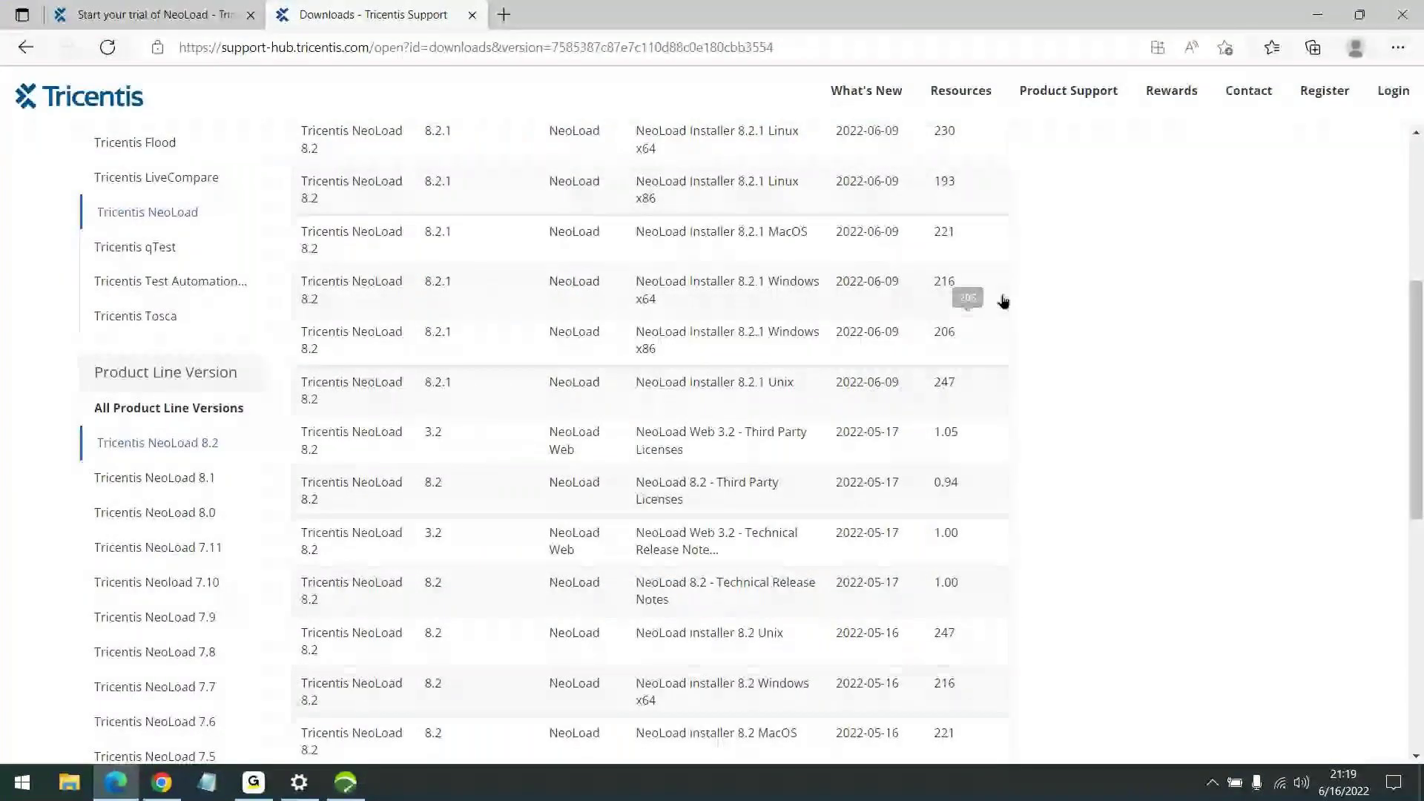
pyautogui.scroll(3, 787, 430)
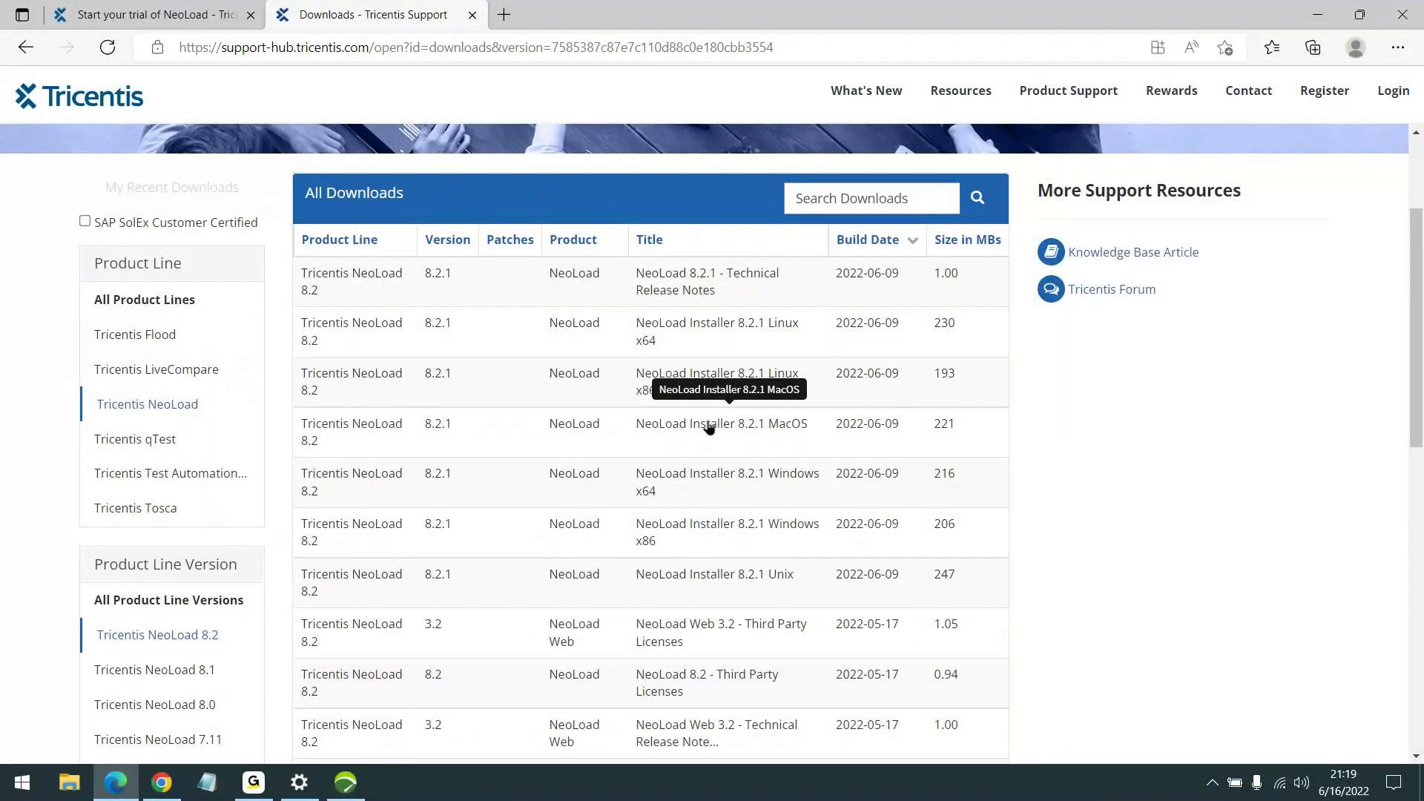
pyautogui.click(149, 643)
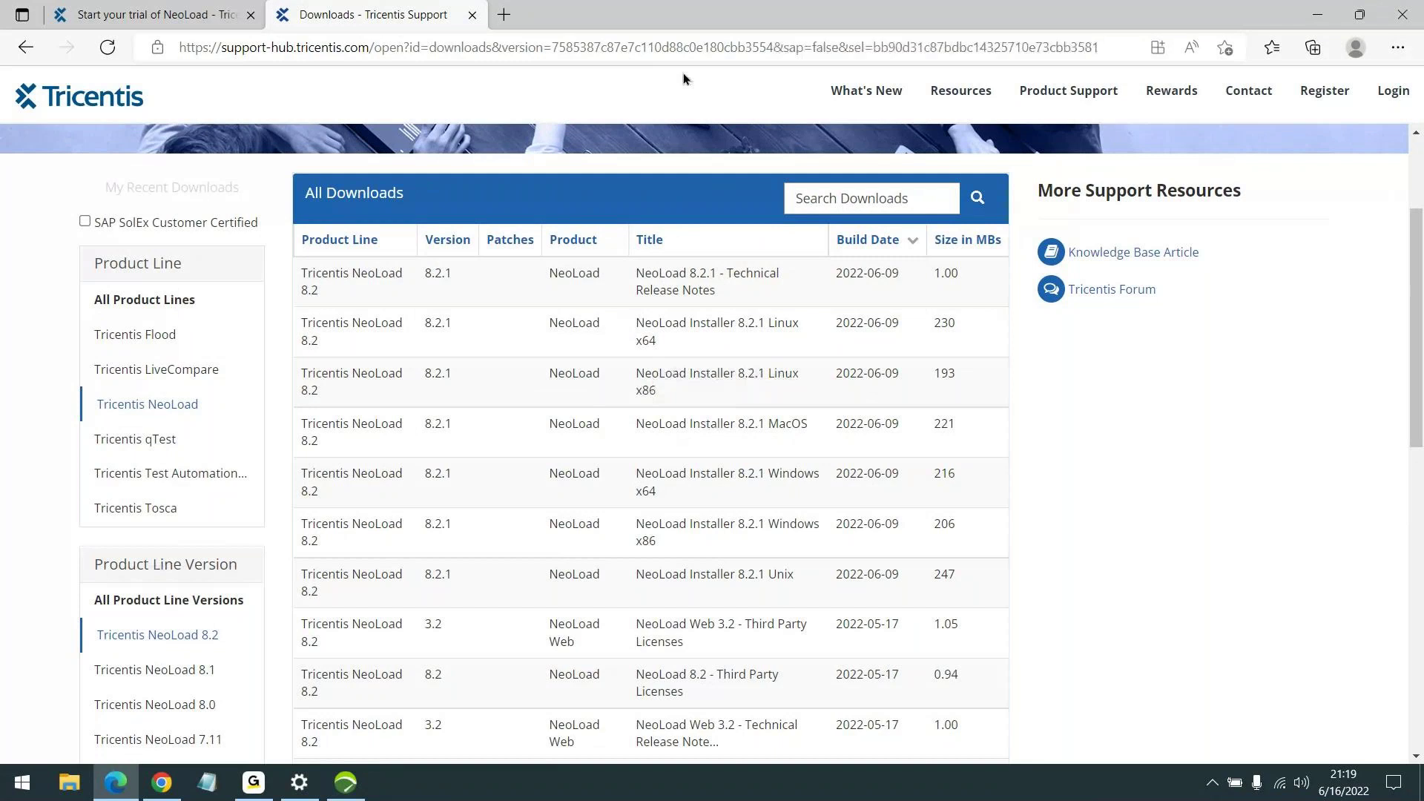
# Show the NeoLoad trial page, highlight its web address, and locate the link for existing customers to download the latest version
pyautogui.click(148, 16)
pyautogui.rightClick(393, 49)
pyautogui.click(361, 47)
pyautogui.hotkey('shift', 'Home')
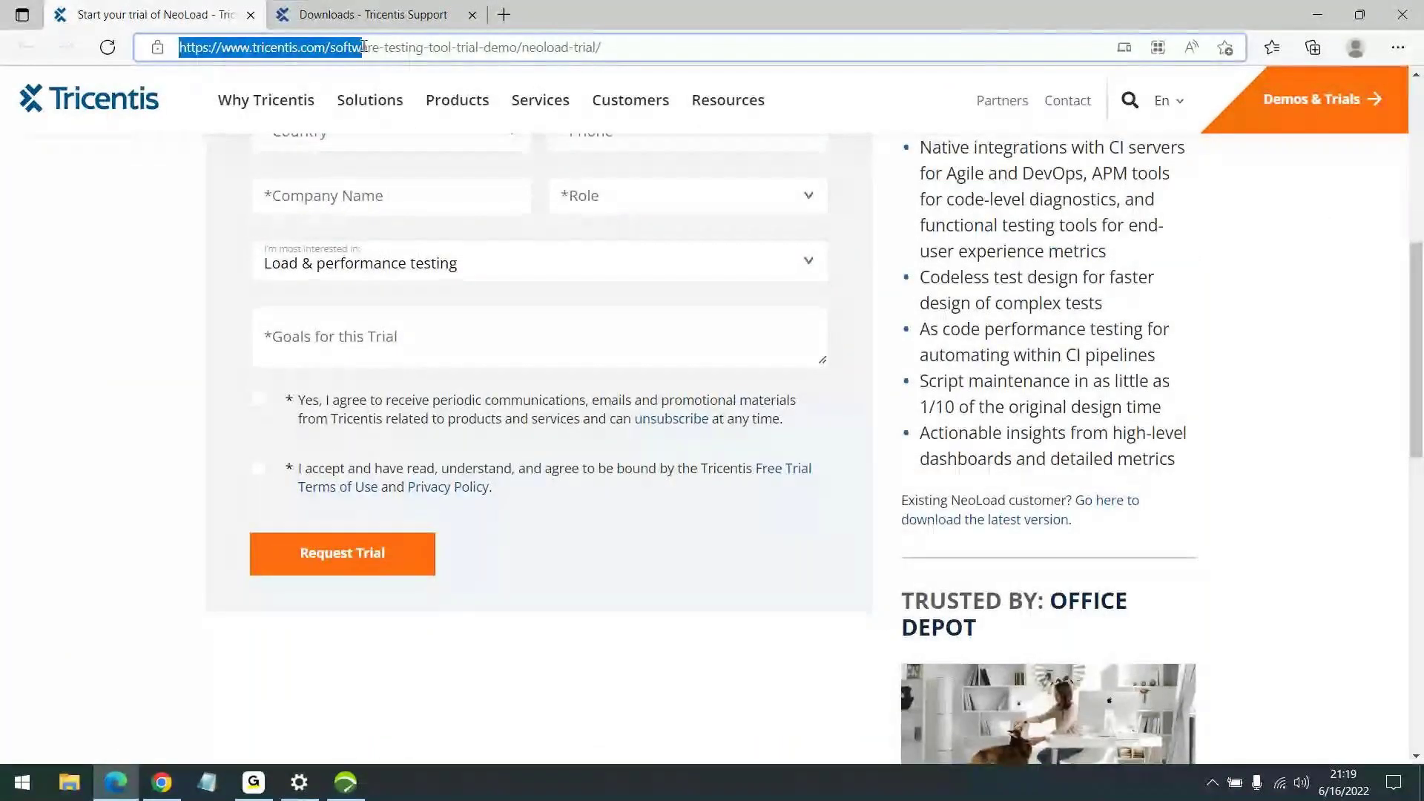
pyautogui.hotkey('ctrl', 'a')
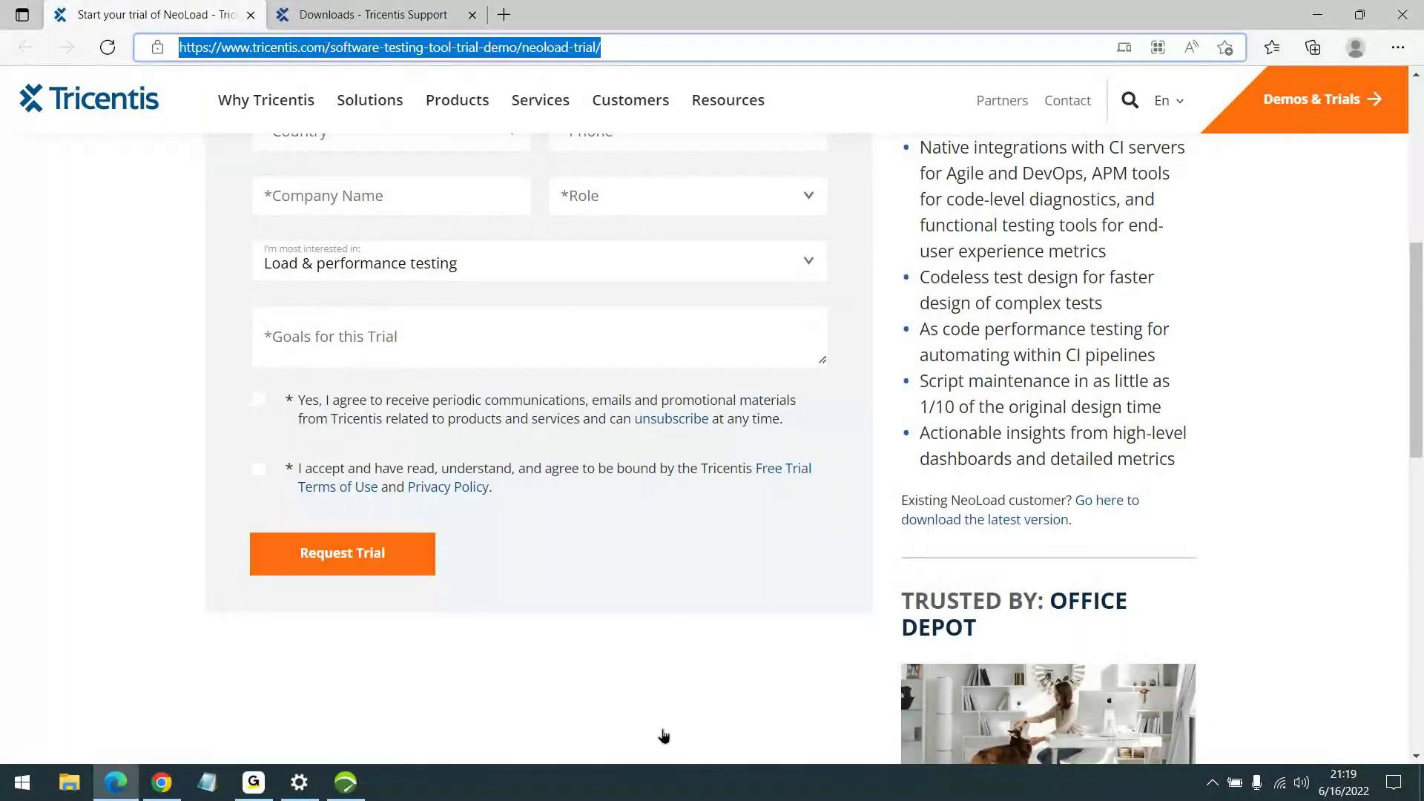
pyautogui.click(869, 729)
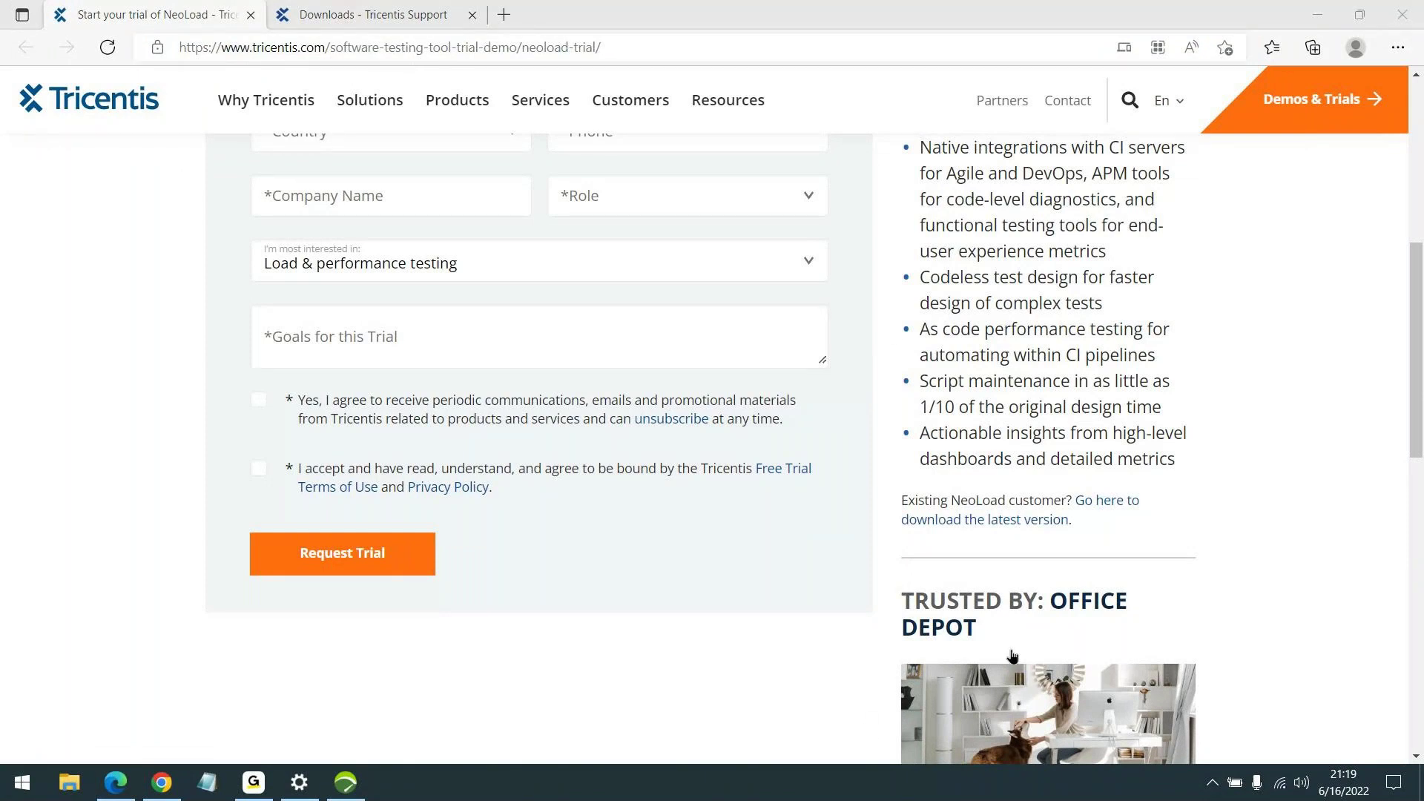
pyautogui.click(148, 464)
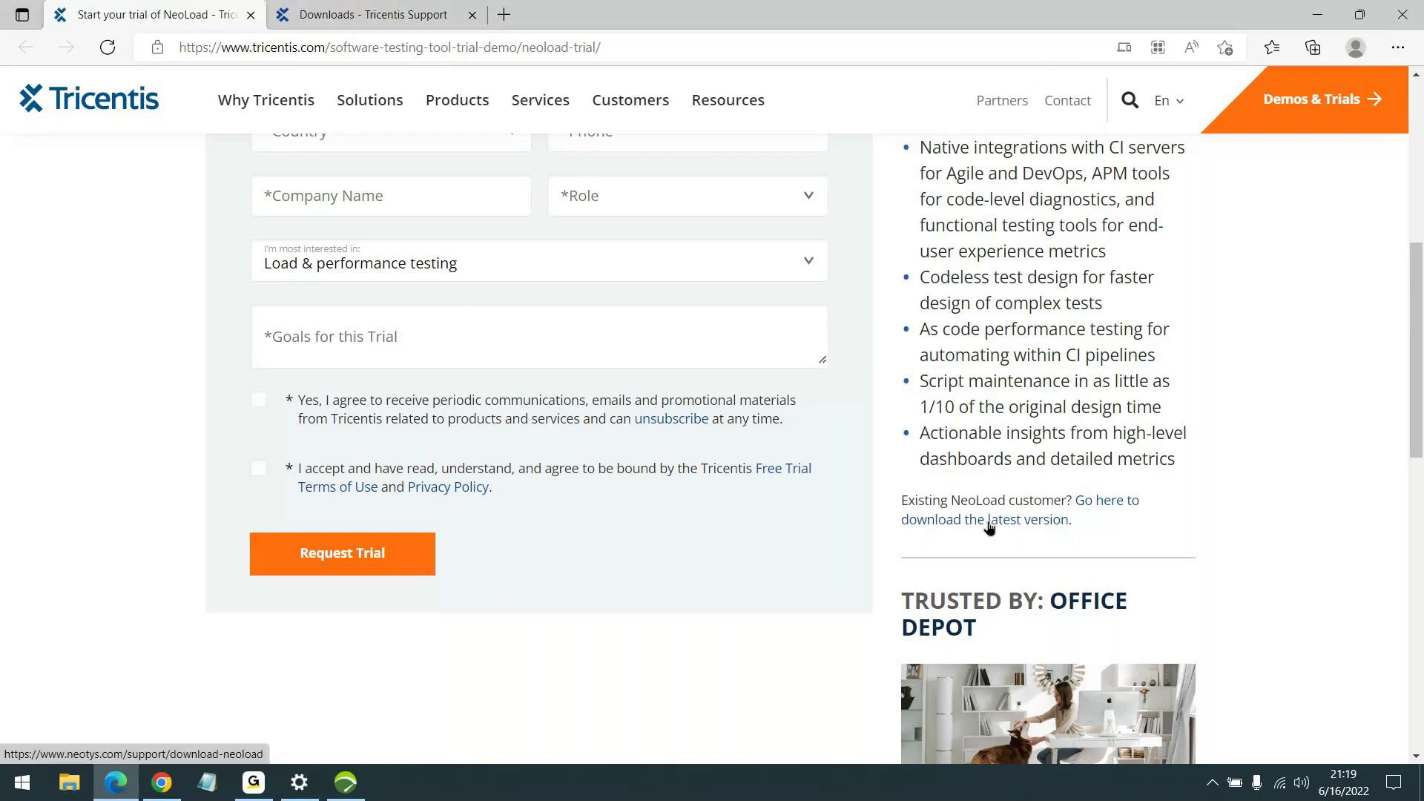
# Check NeoLoad briefly, return to the trial page in Edge, and follow the existing-customer link through to the NeoLoad downloads
pyautogui.click(348, 783)
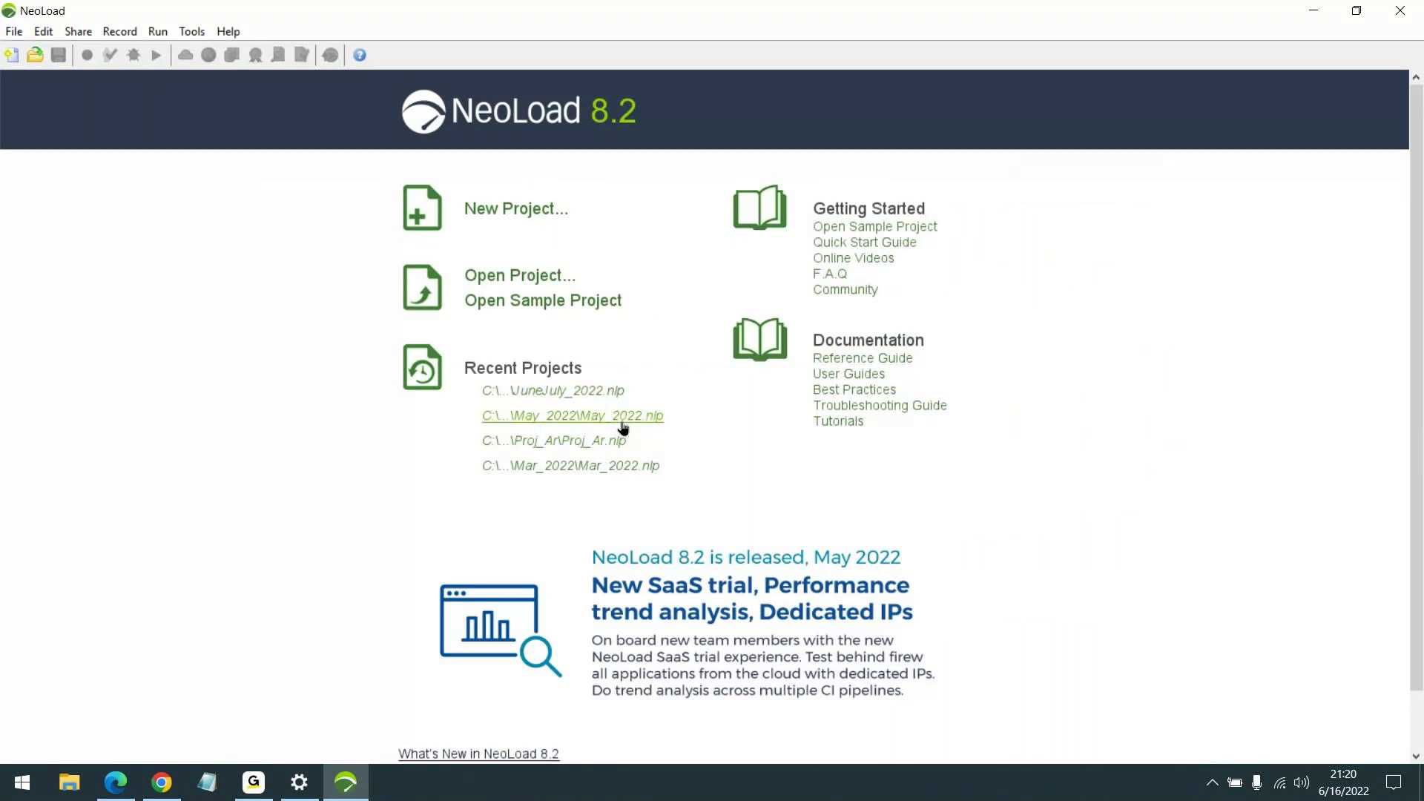
pyautogui.click(116, 783)
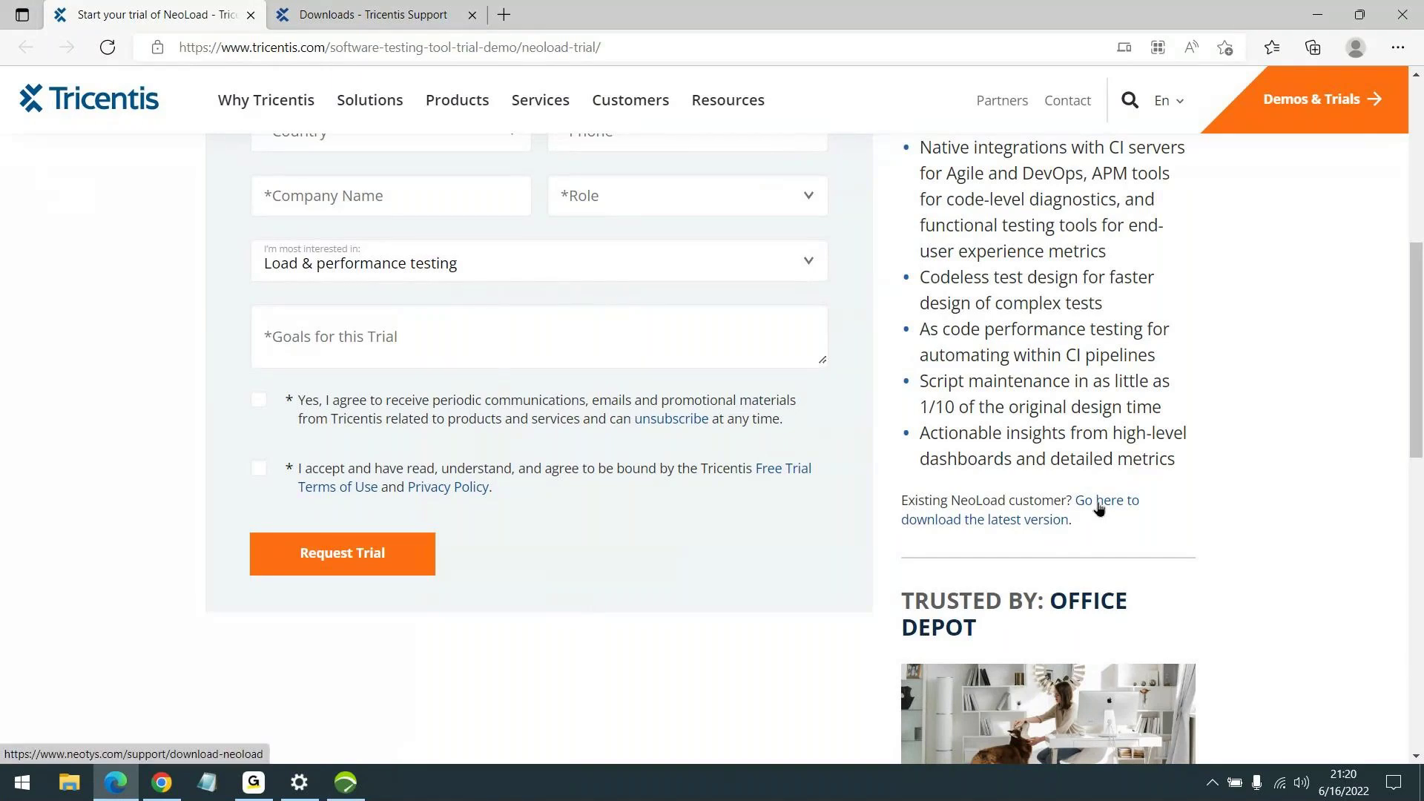
pyautogui.click(970, 521)
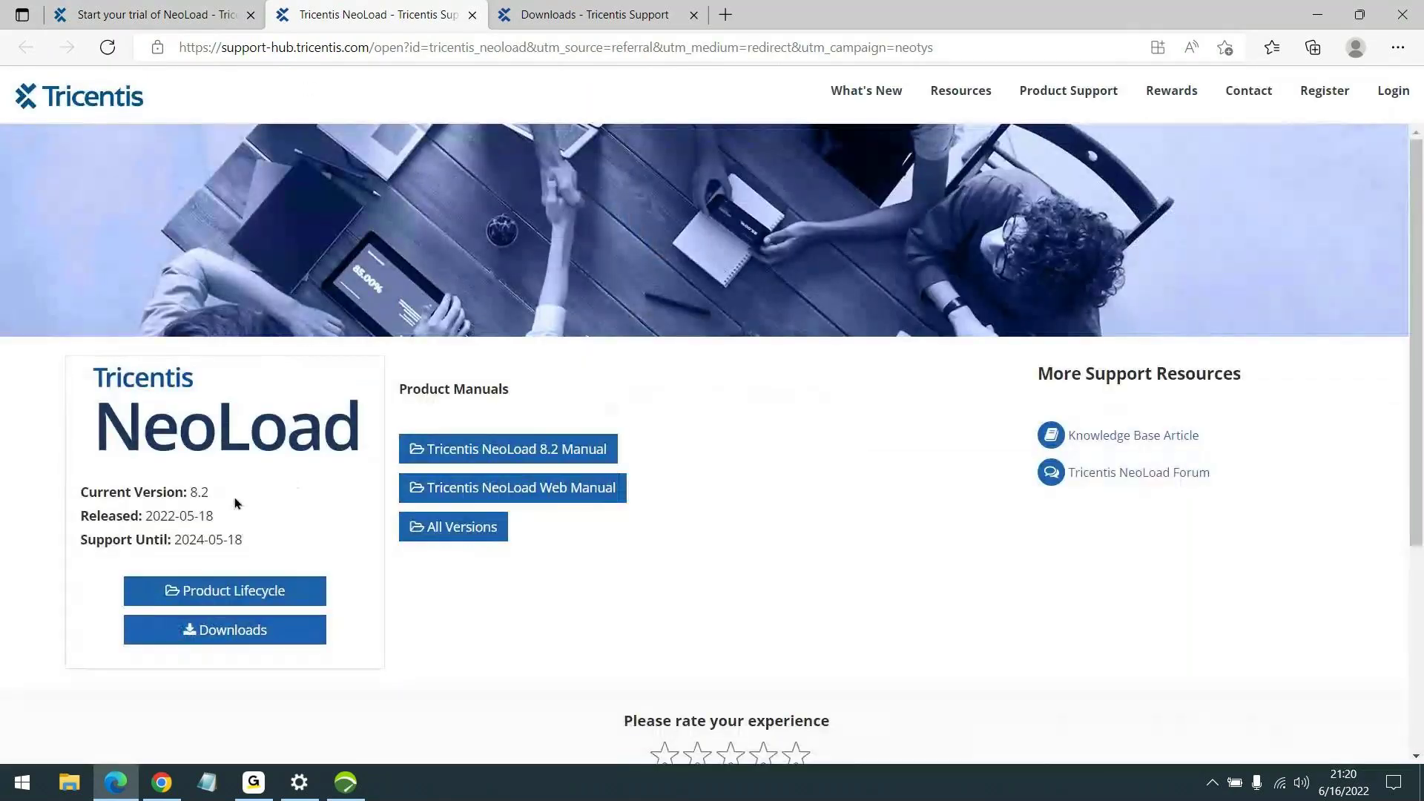
pyautogui.click(234, 640)
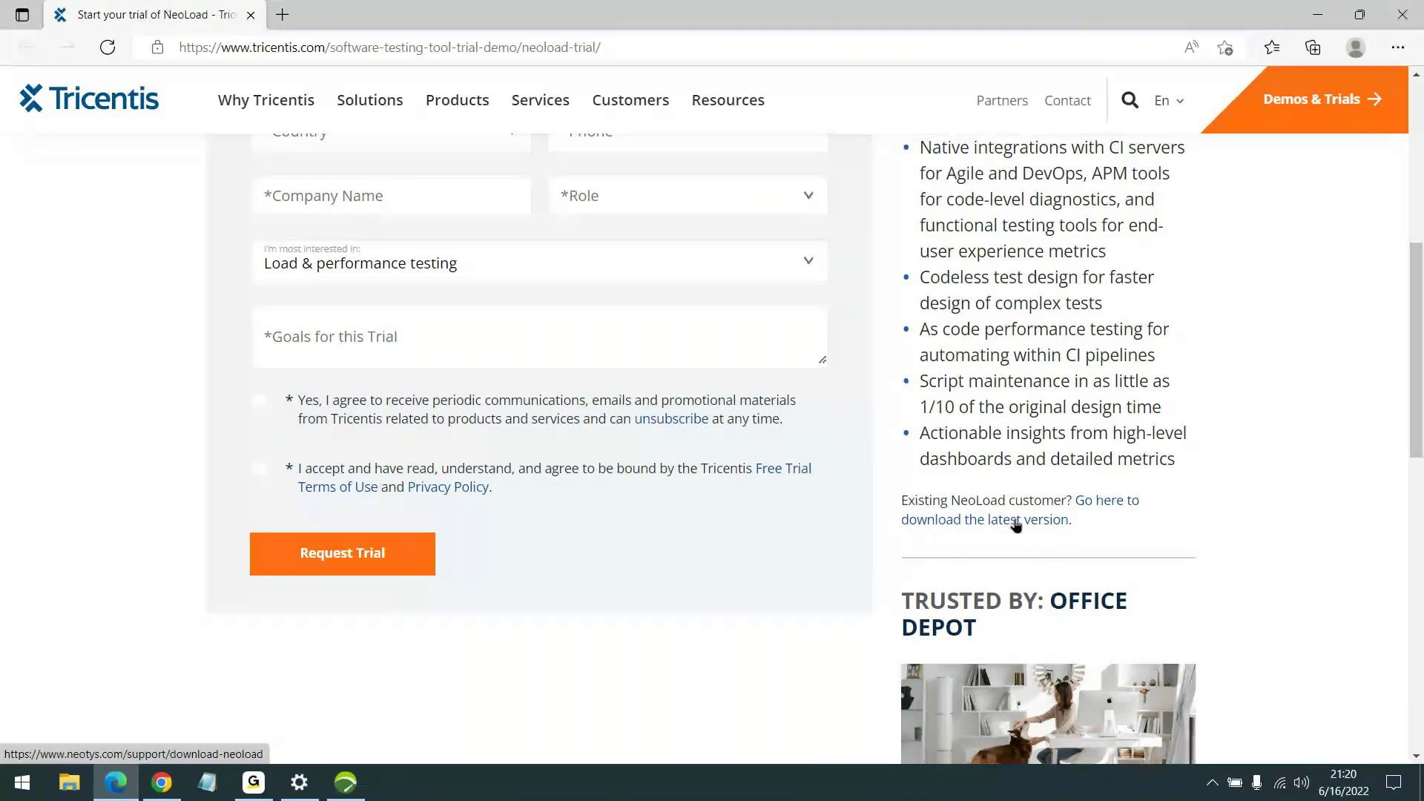
pyautogui.click(1017, 525)
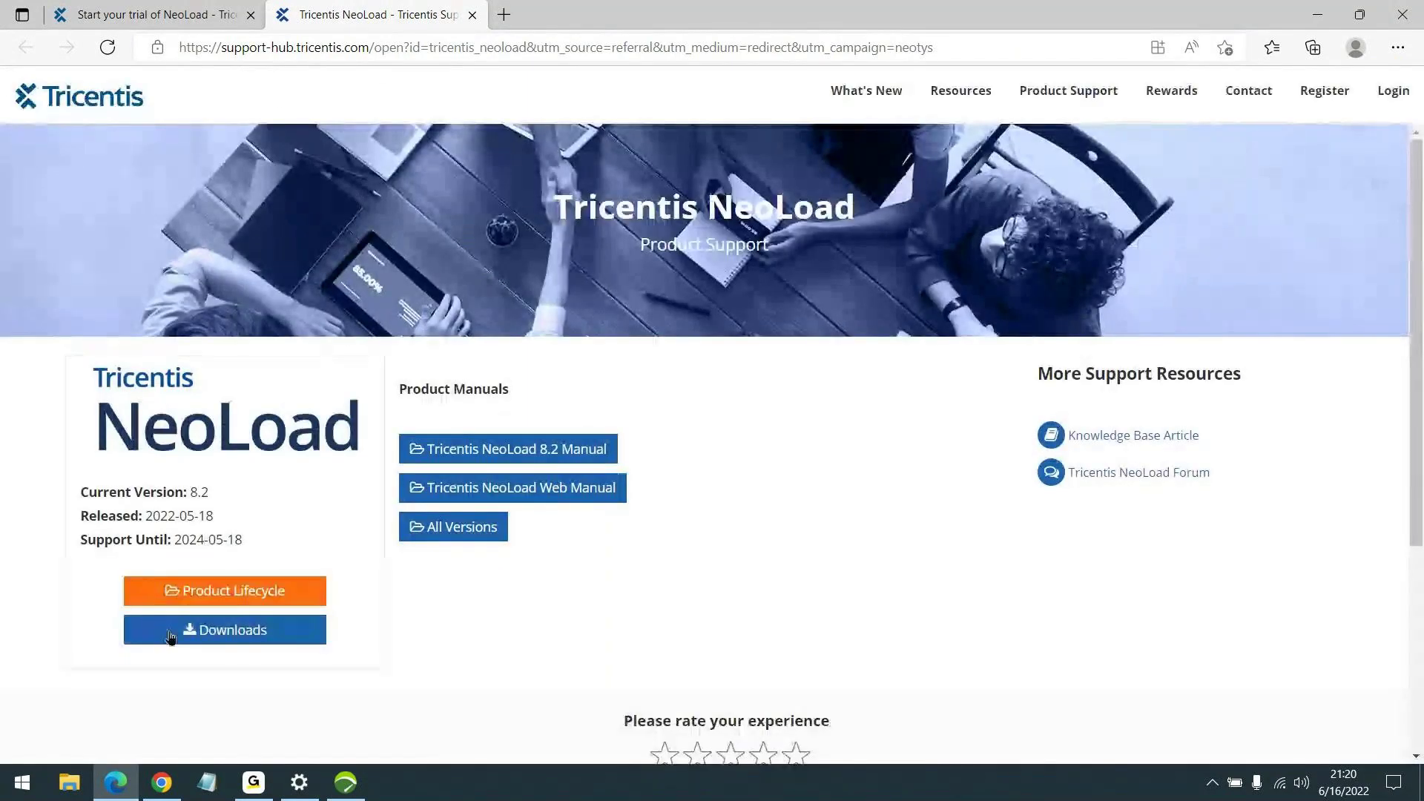
pyautogui.click(207, 642)
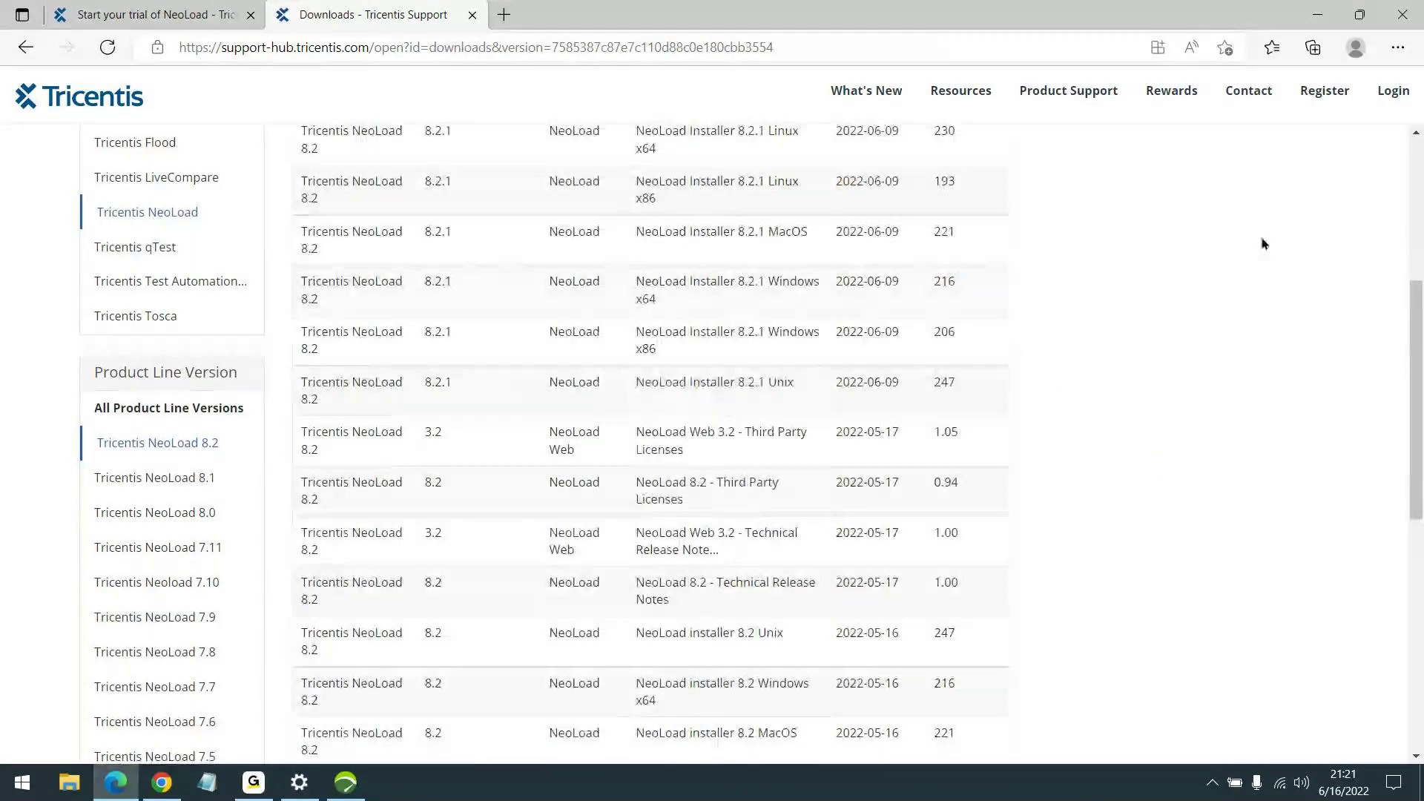
# Look through the NeoLoad 8.2.1 installers, start downloading the MacOS one, and cancel that download
pyautogui.scroll(3, 1091, 339)
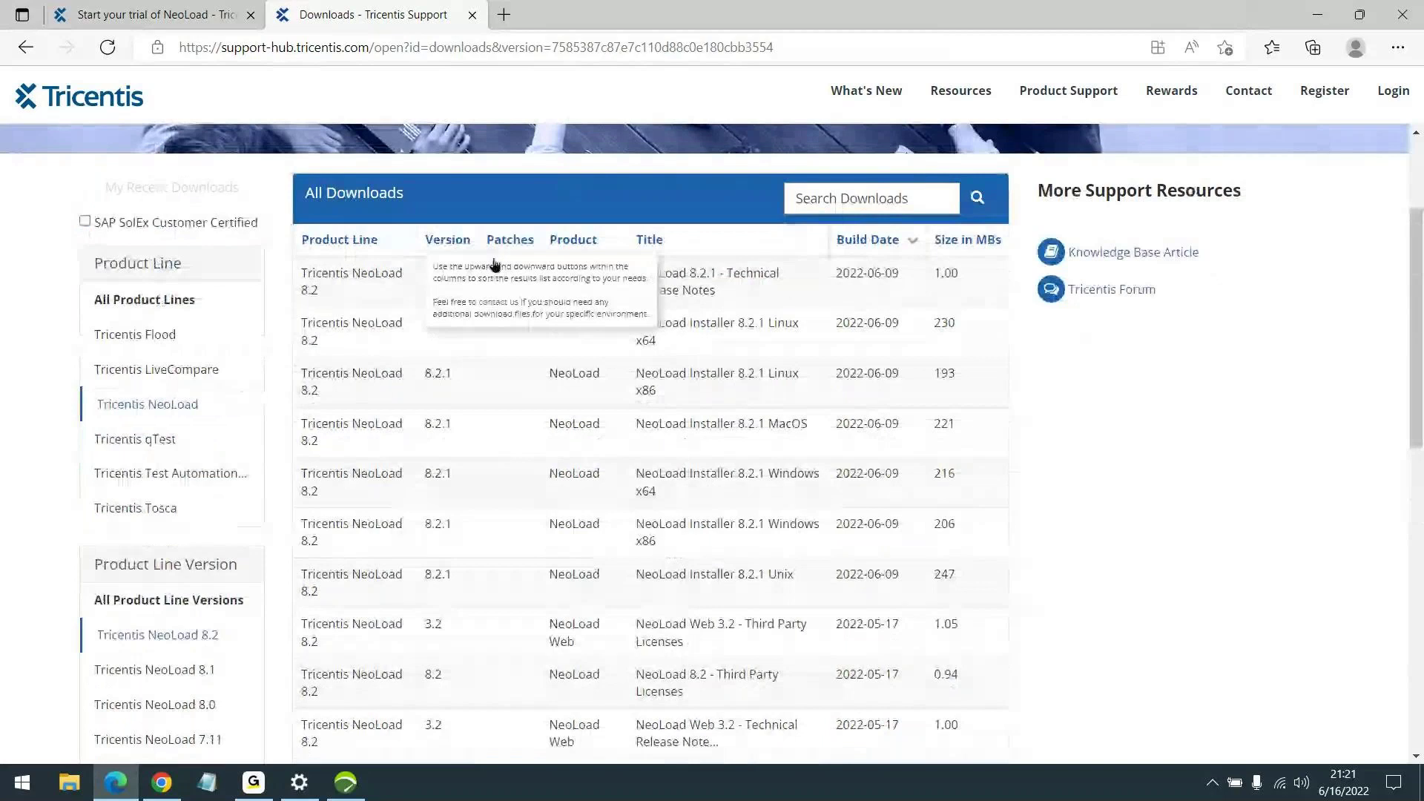
pyautogui.scroll(-4, 735, 312)
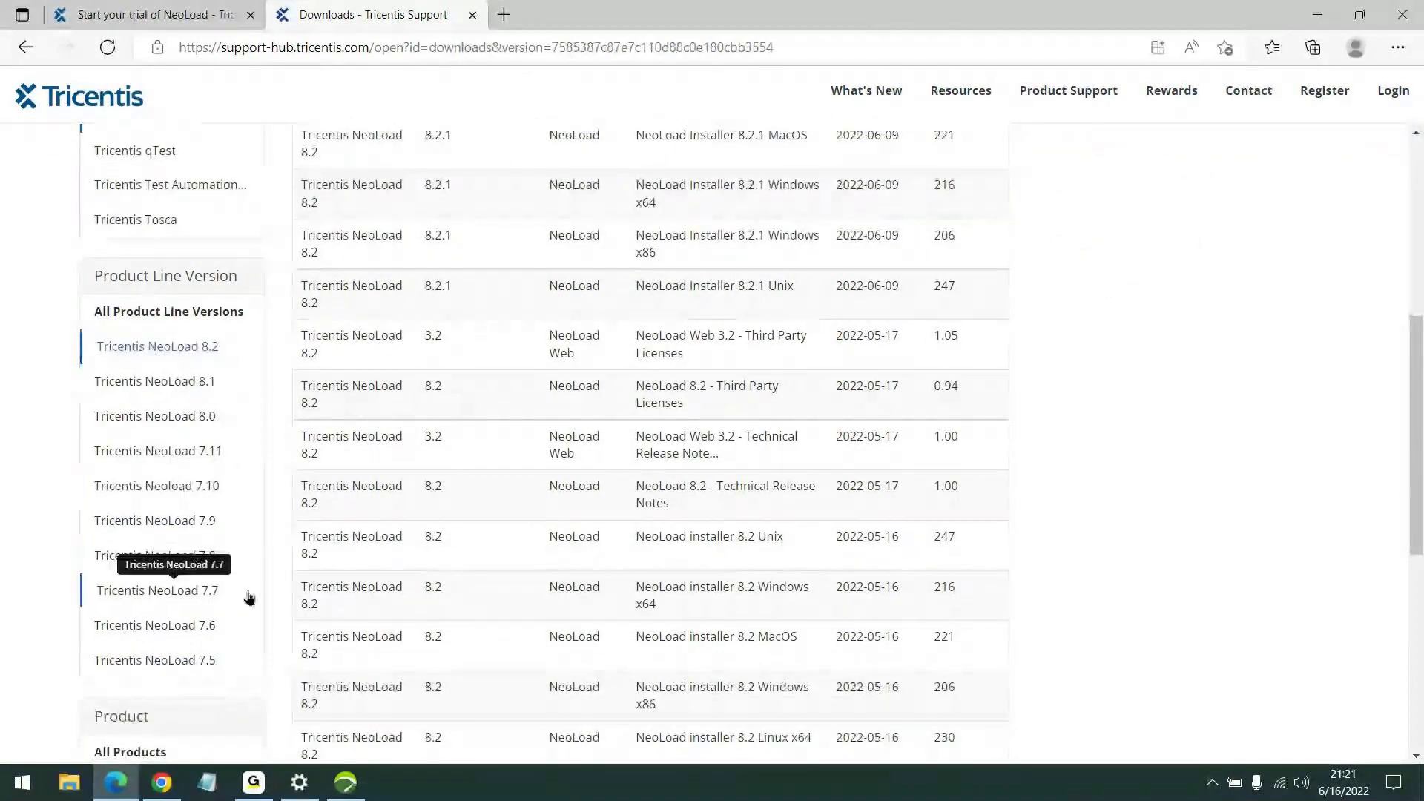
pyautogui.scroll(5, 517, 318)
pyautogui.scroll(-3, 858, 382)
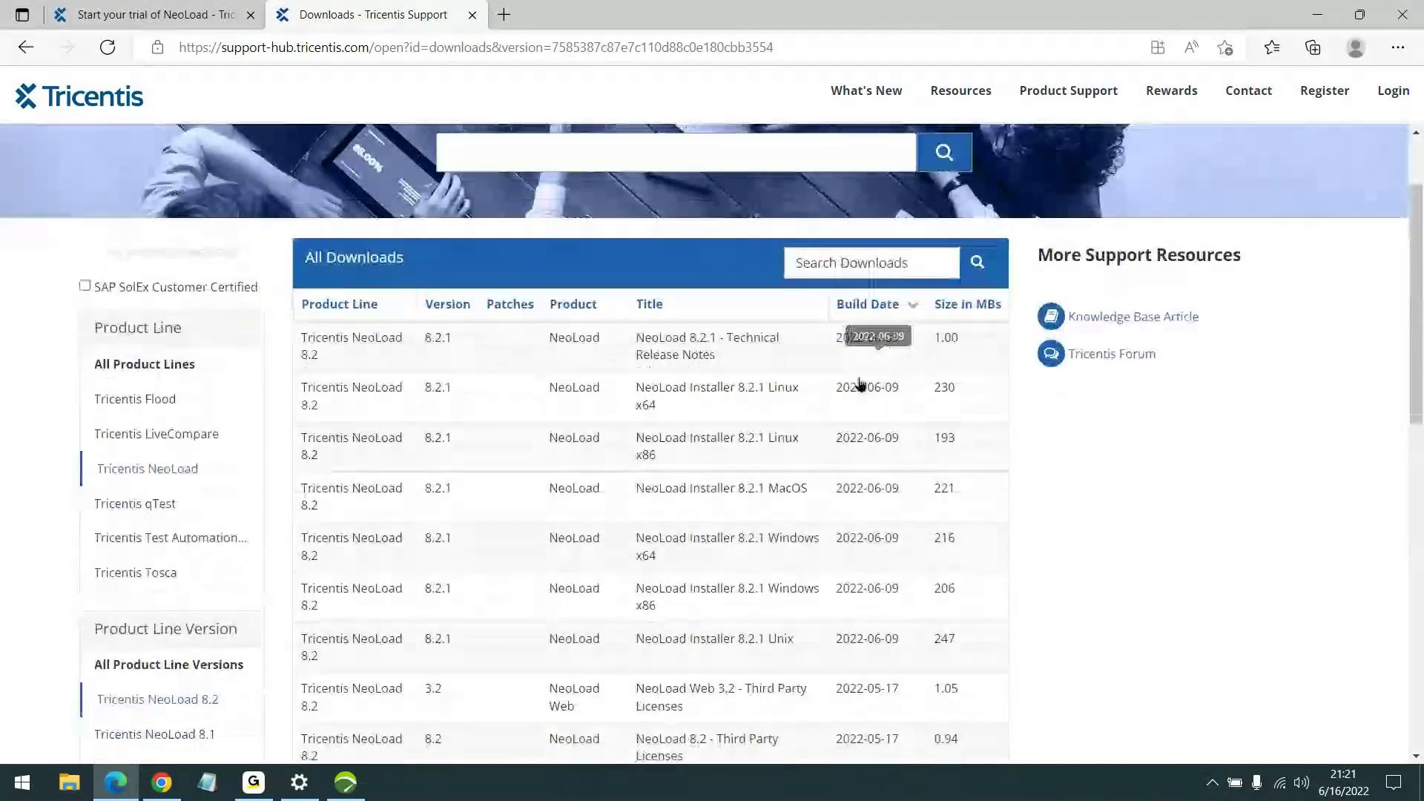
pyautogui.scroll(1, 801, 334)
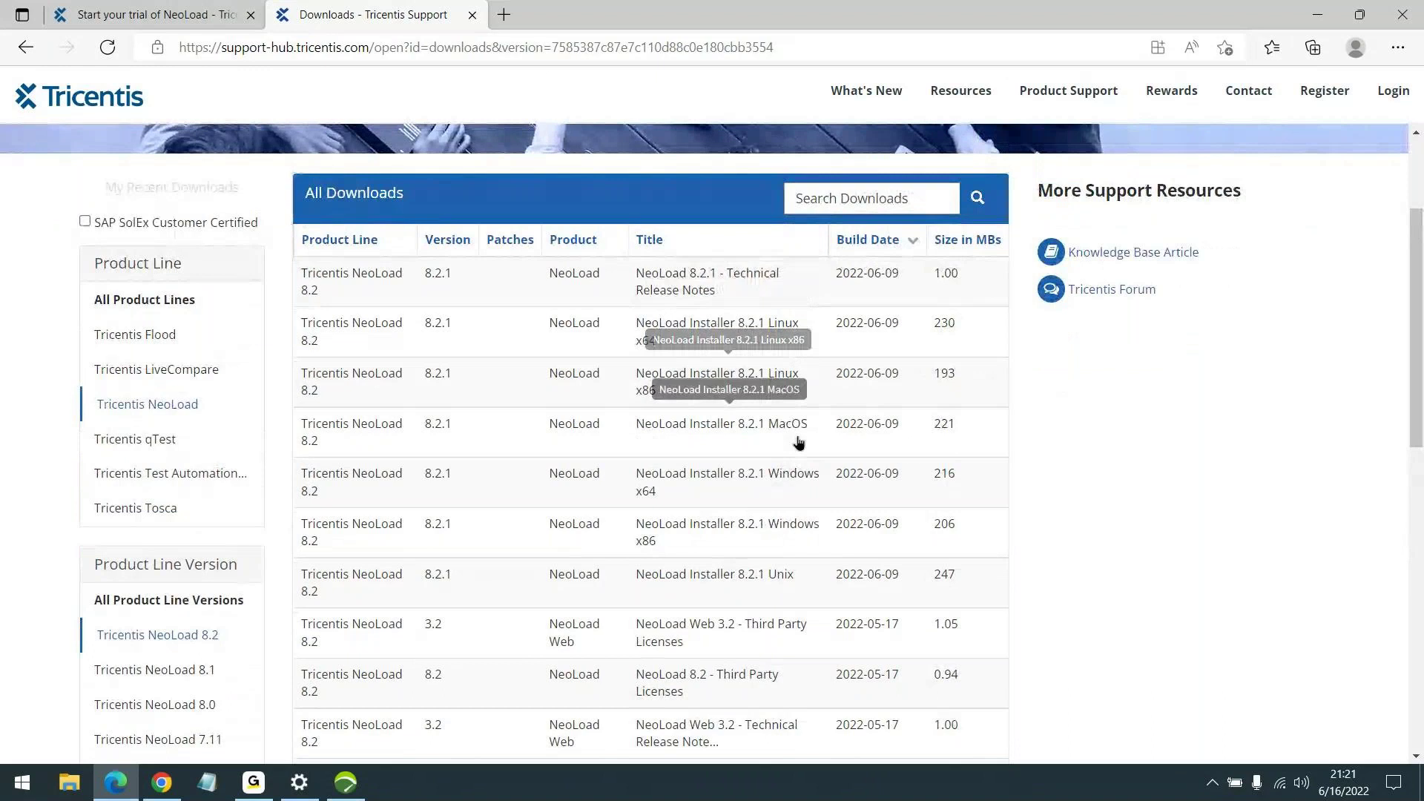
pyautogui.scroll(-1, 804, 433)
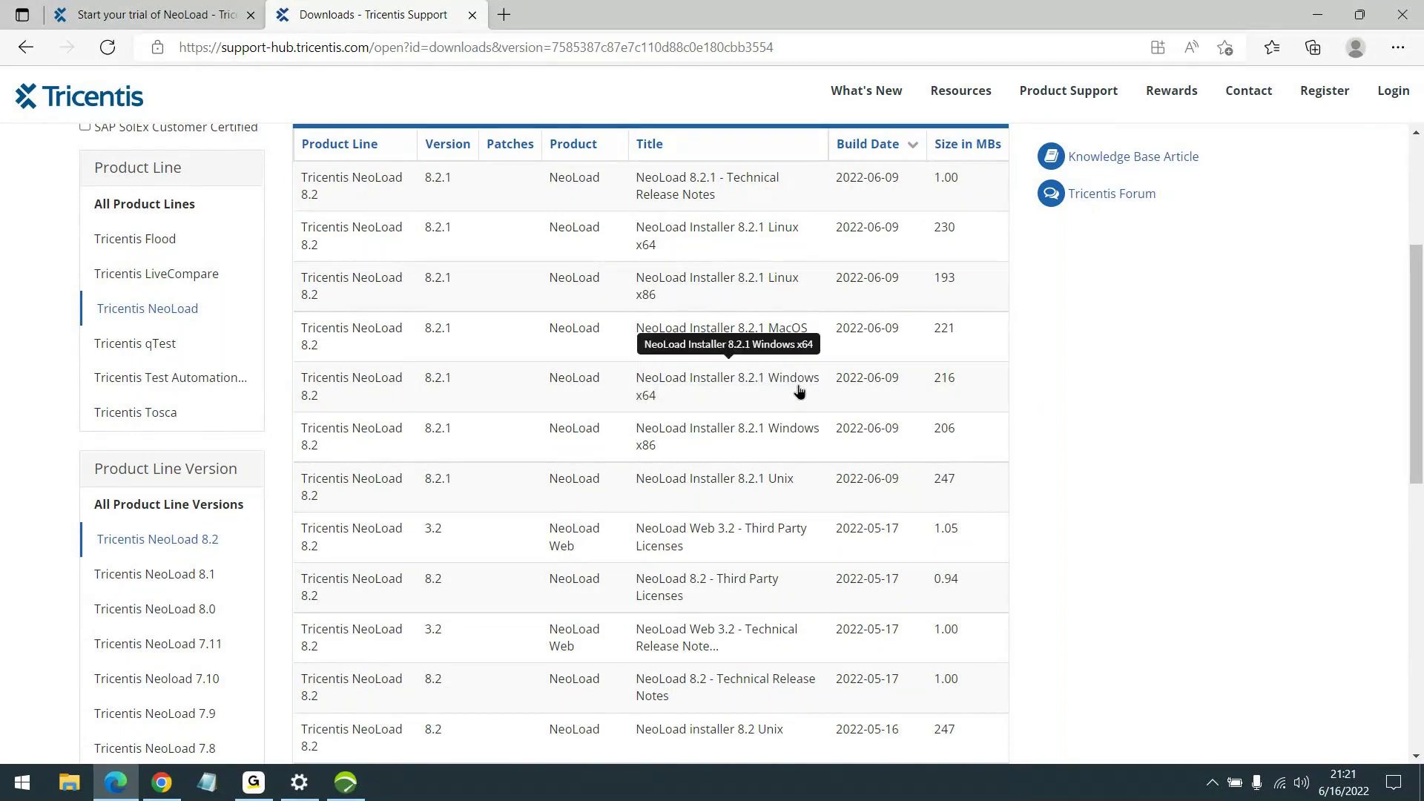
pyautogui.click(740, 335)
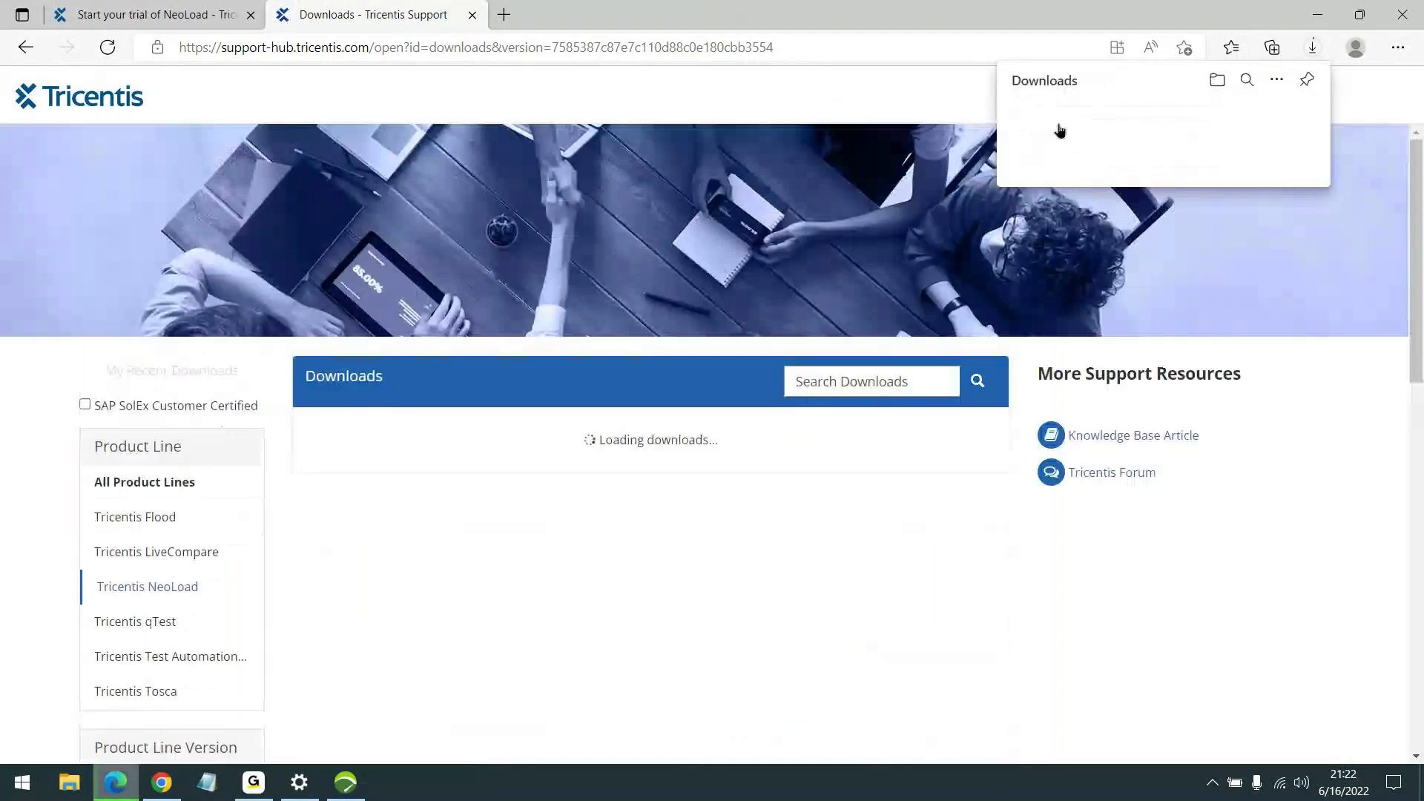
pyautogui.click(1249, 120)
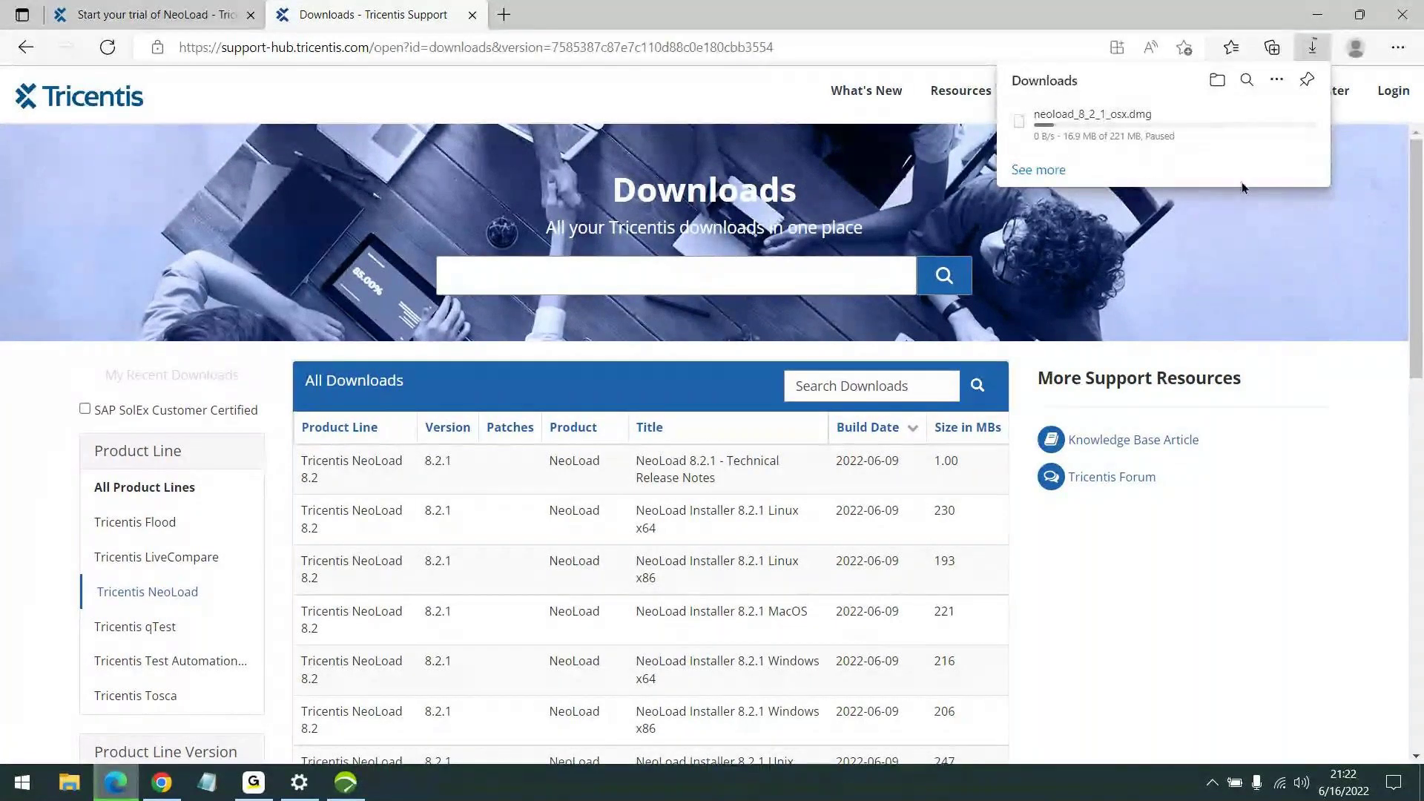
pyautogui.click(1295, 121)
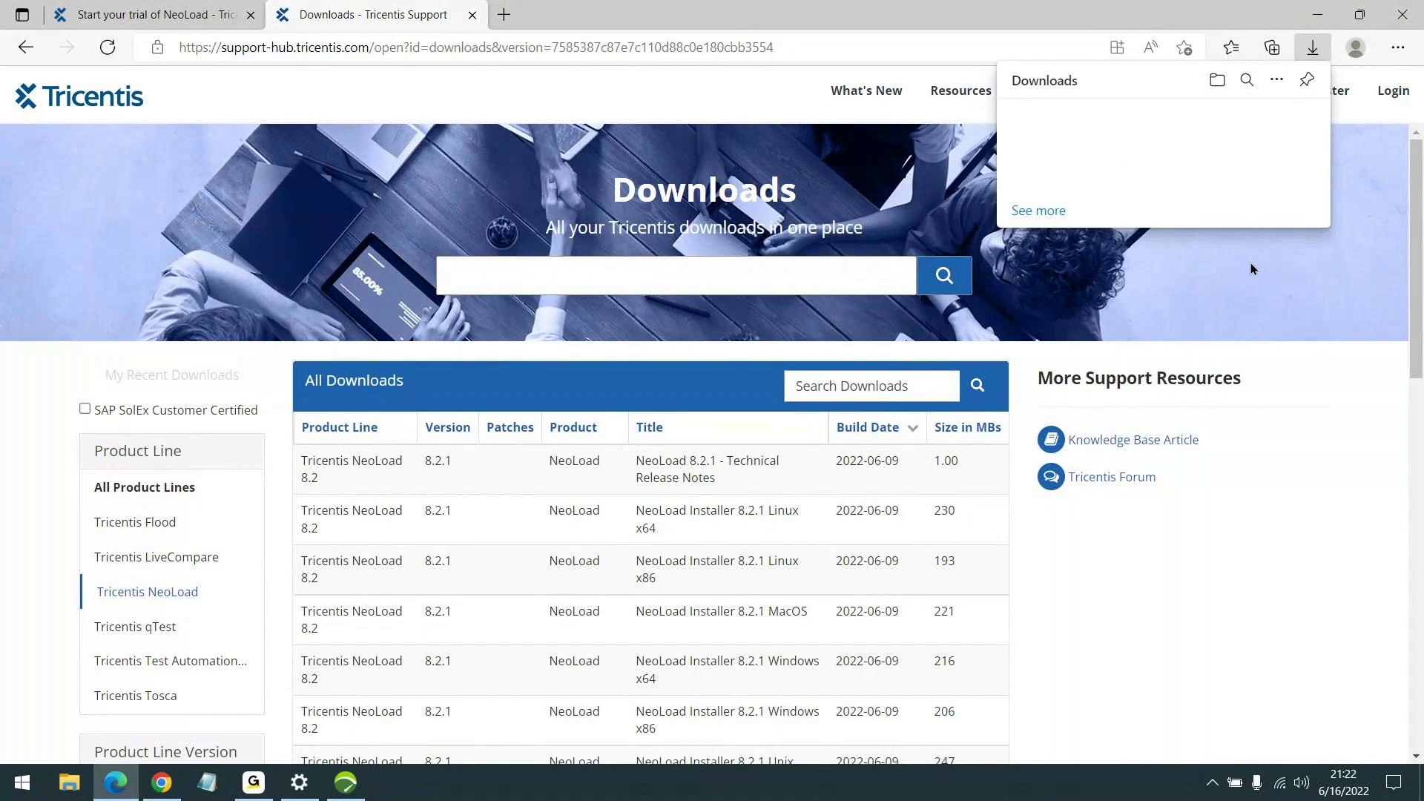
pyautogui.click(1186, 304)
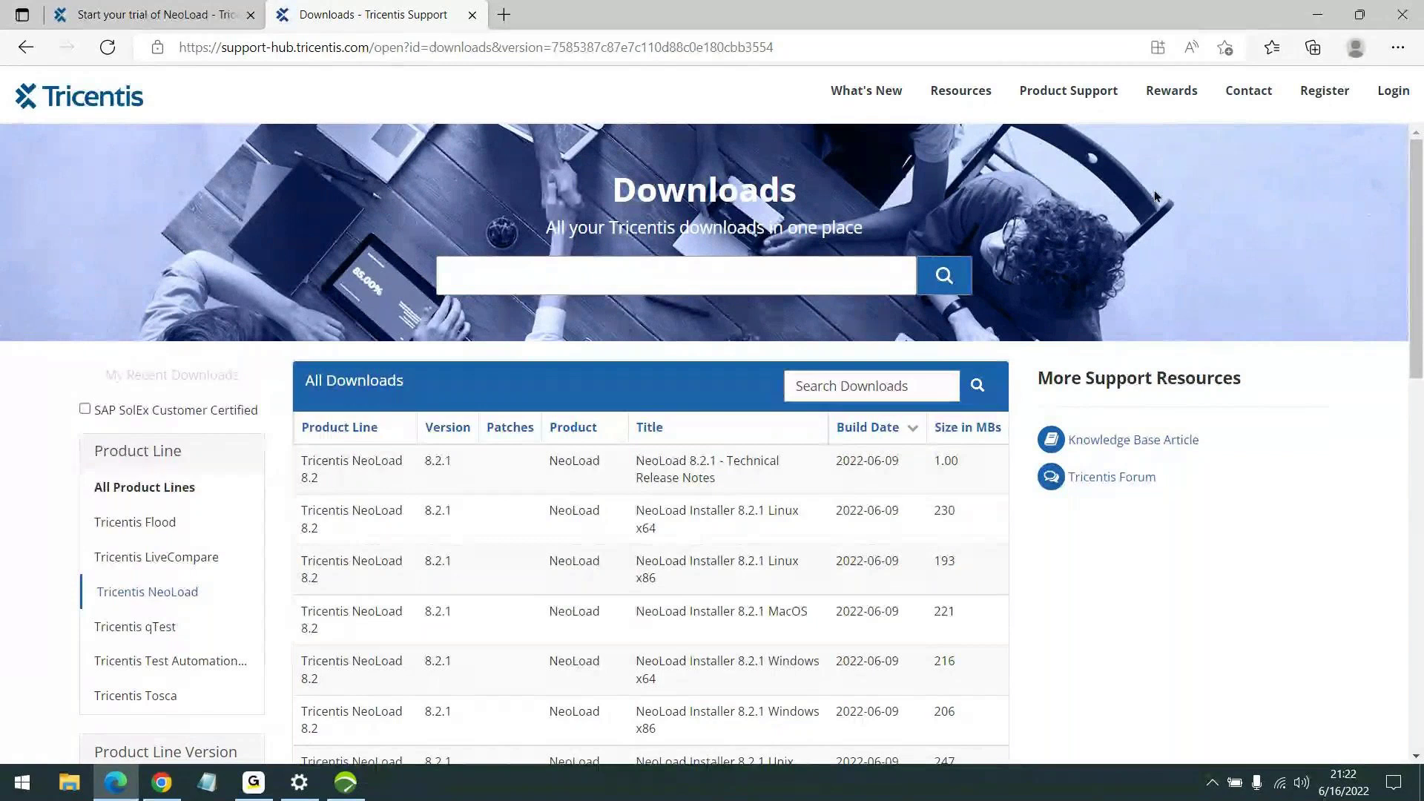
# Switch to NeoLoad and open the recent project JuneJuly_2022, followed by the May_2022 project
pyautogui.click(346, 783)
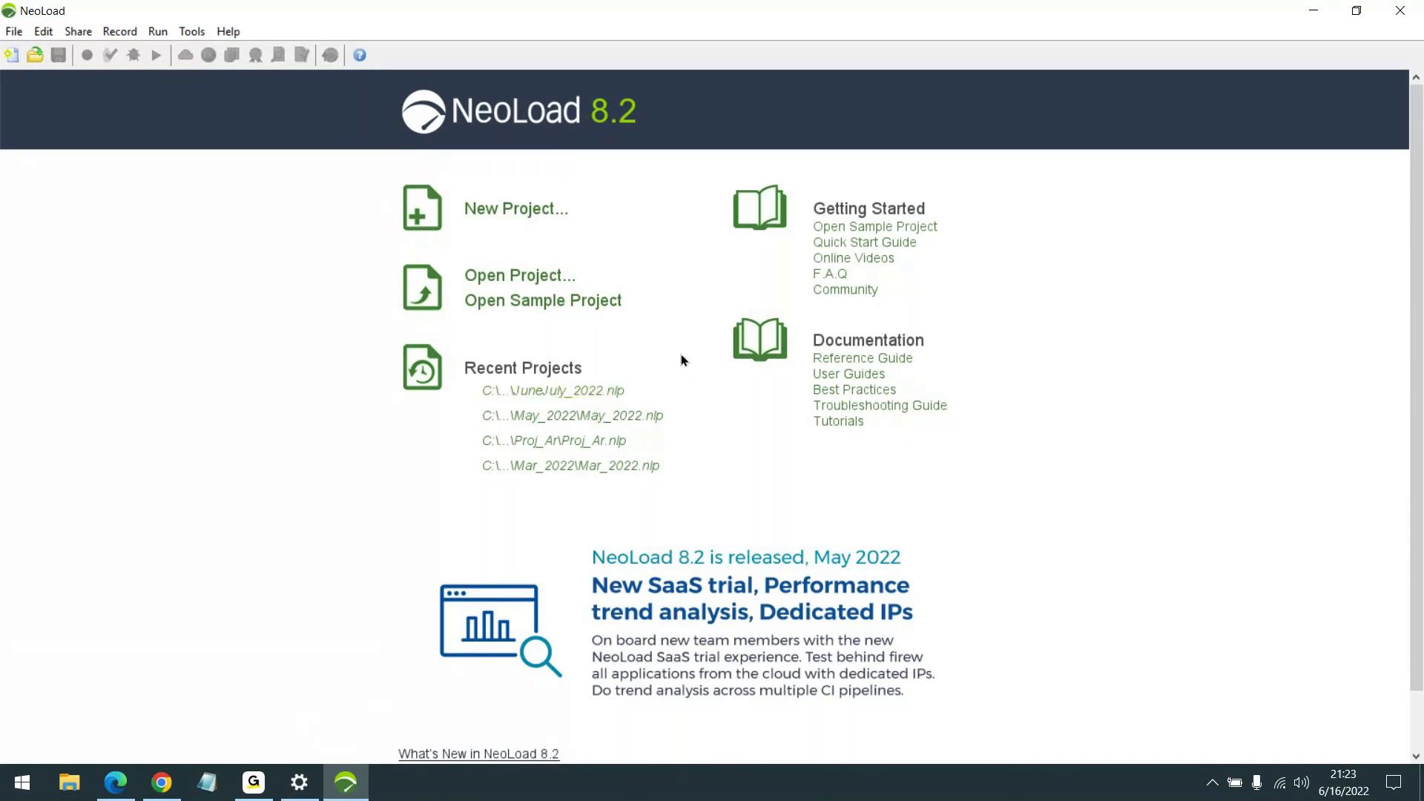
pyautogui.click(601, 395)
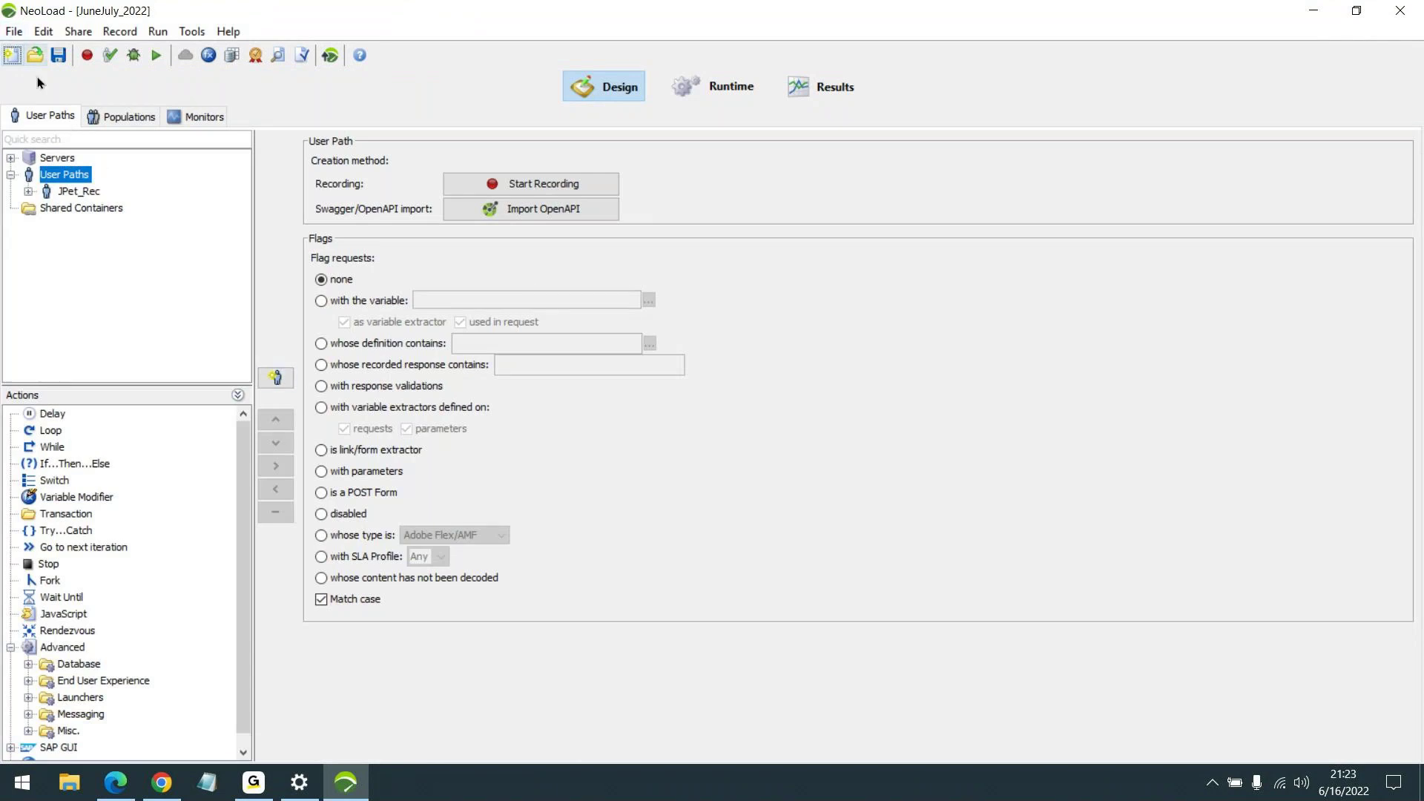
pyautogui.click(13, 31)
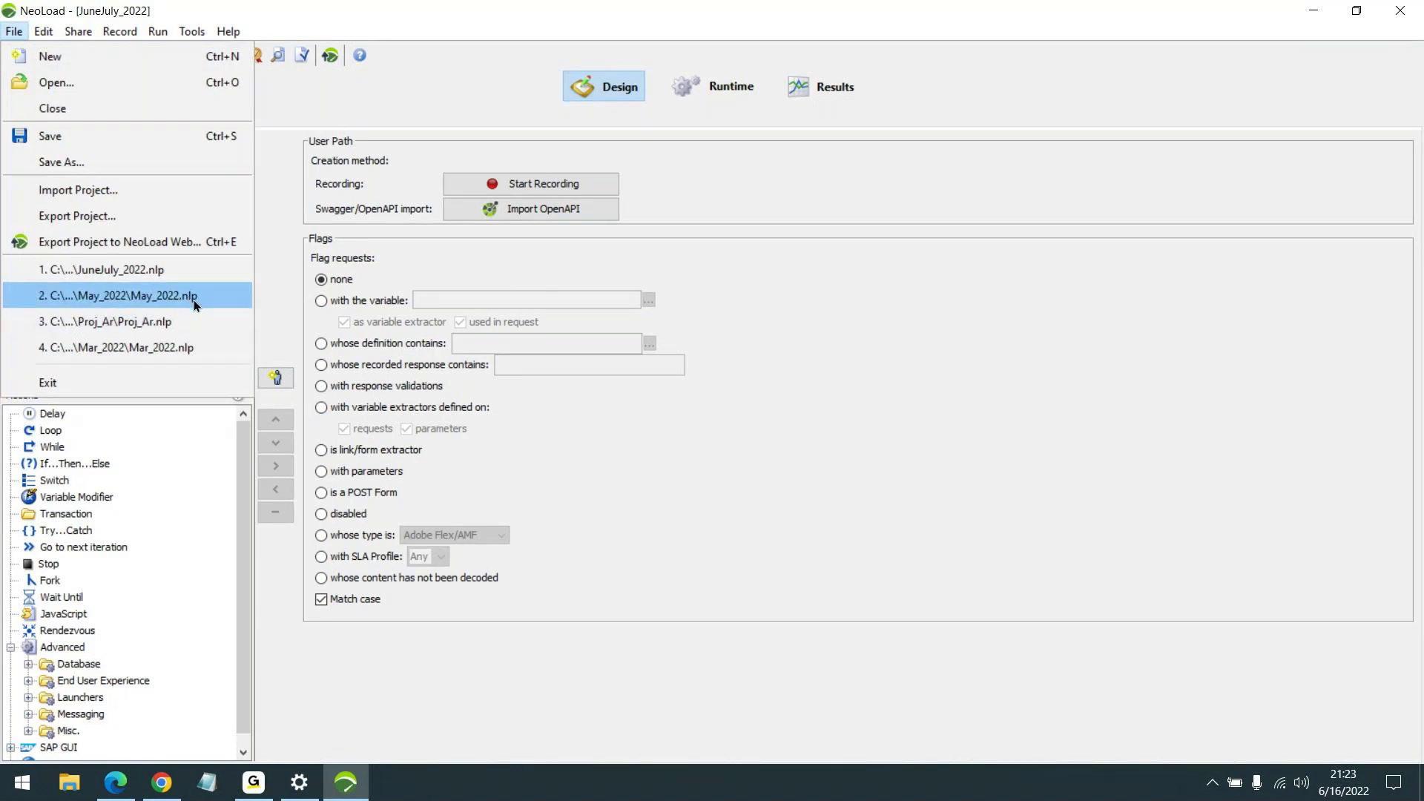
pyautogui.click(193, 299)
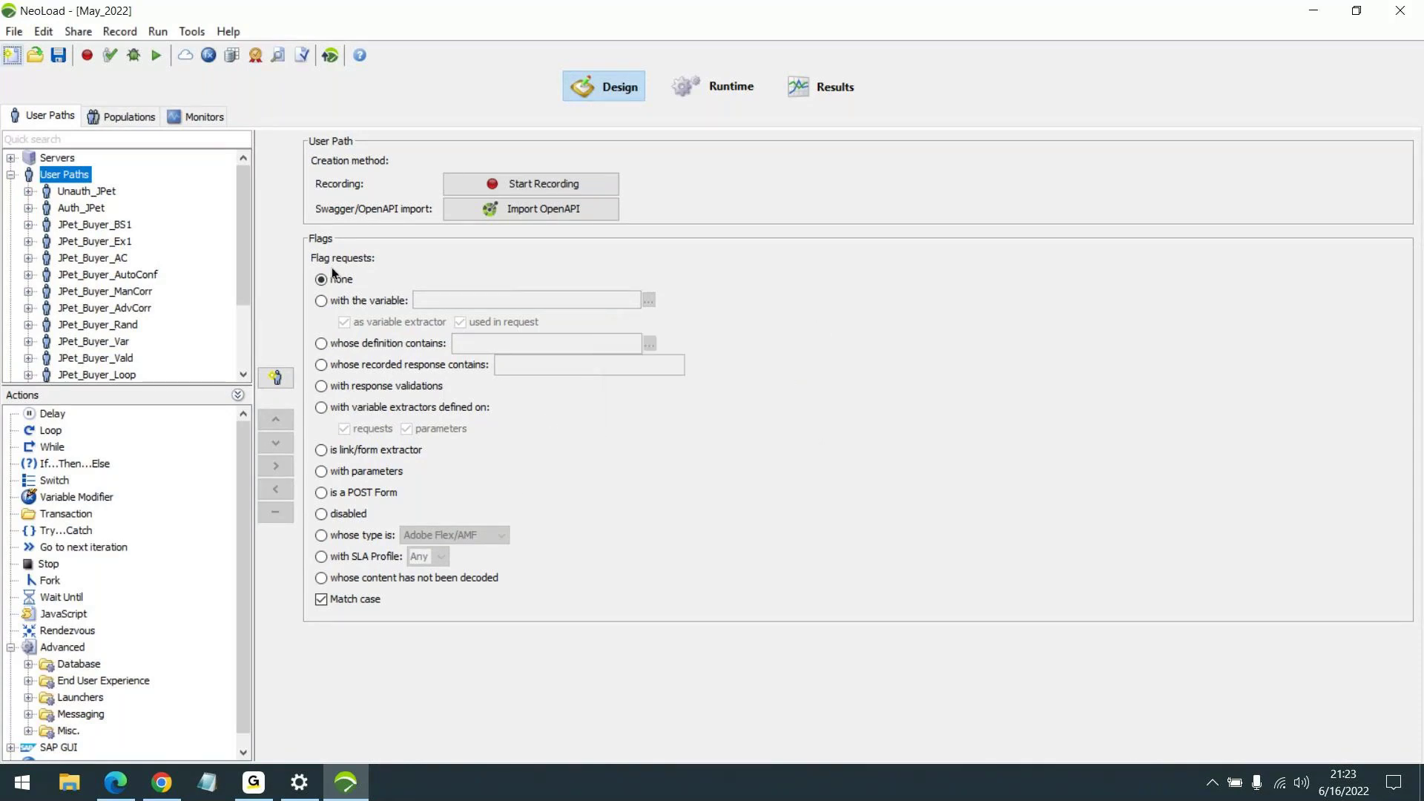
# Open the recent project Mar_2022, and switch back to JuneJuly_2022 without saving the current project
pyautogui.click(14, 34)
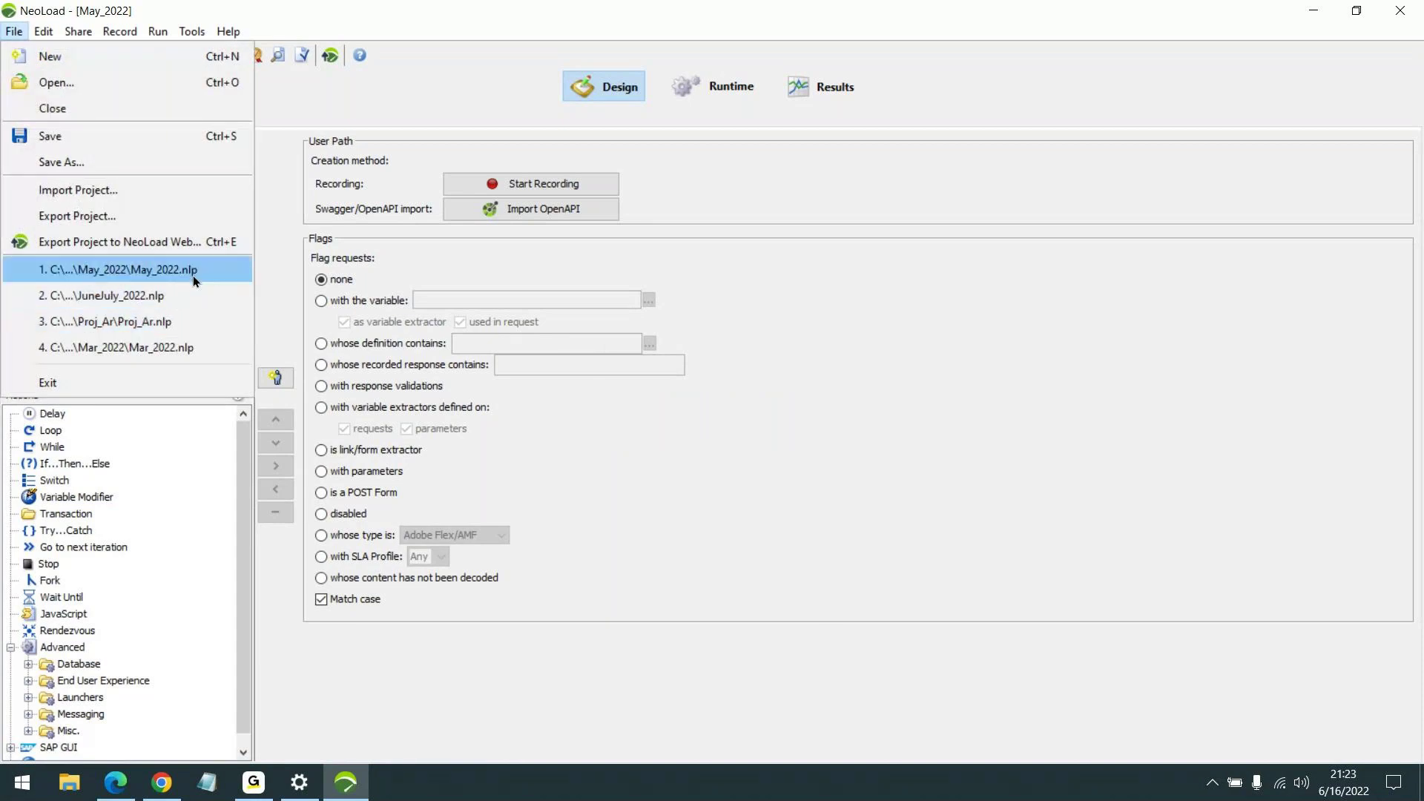
pyautogui.click(185, 347)
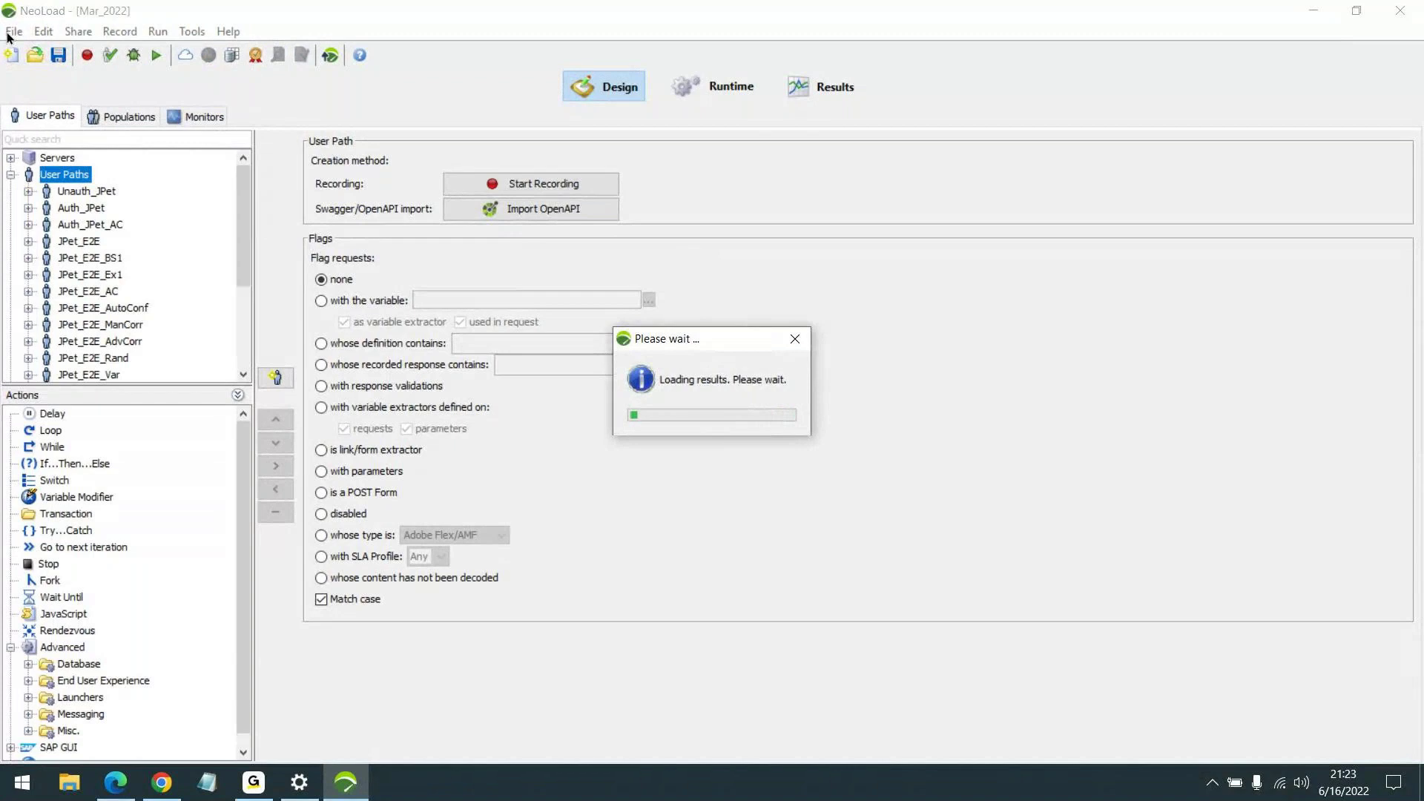
pyautogui.click(43, 32)
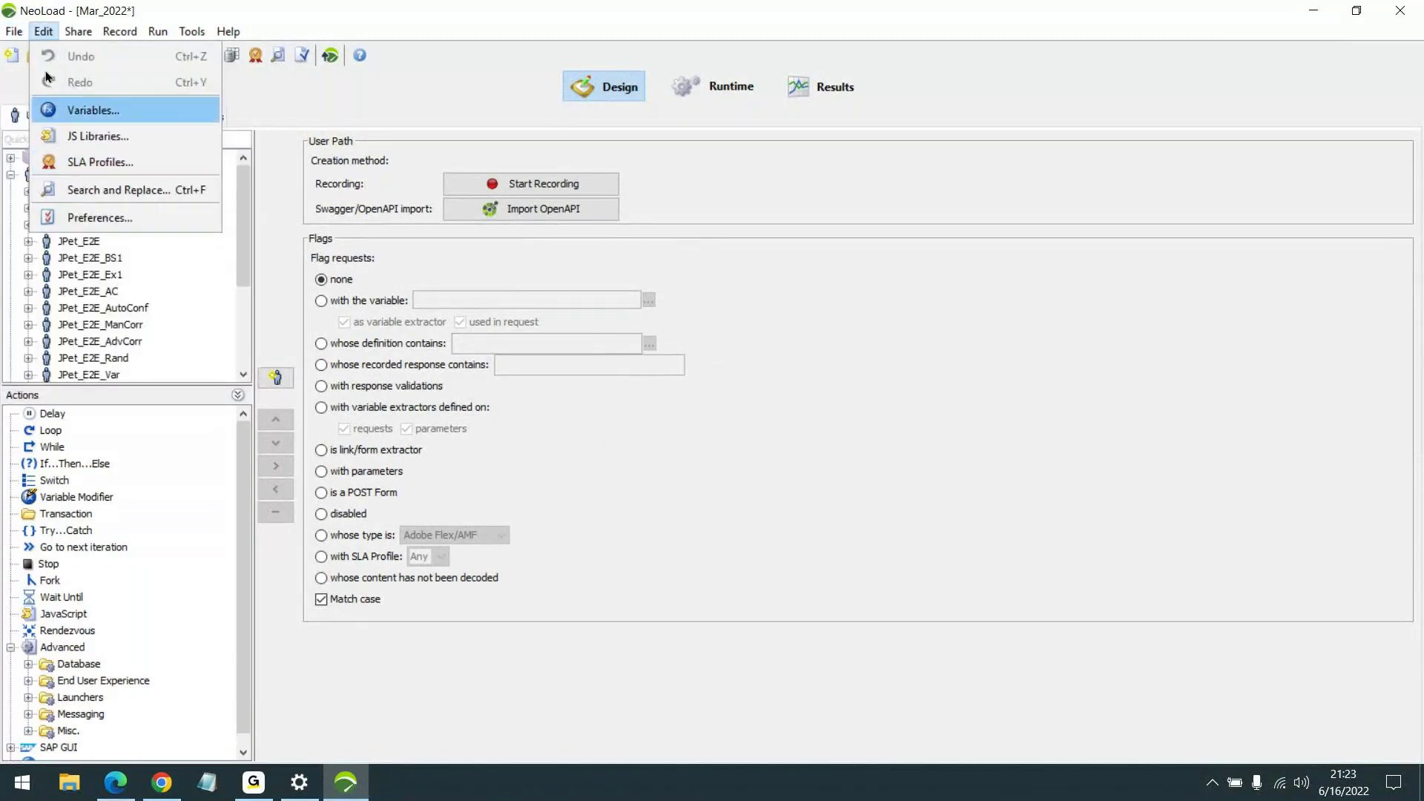
pyautogui.click(13, 31)
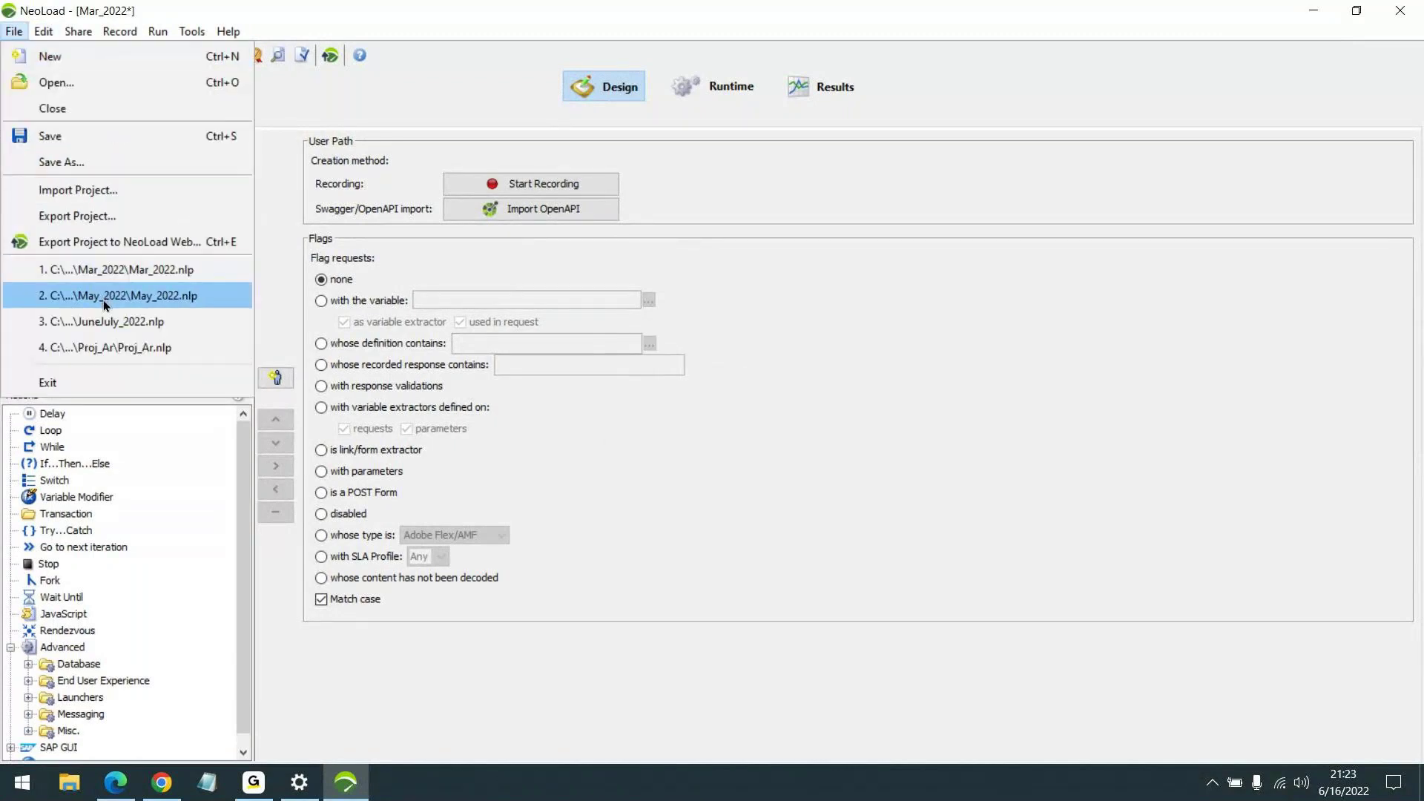
pyautogui.click(103, 323)
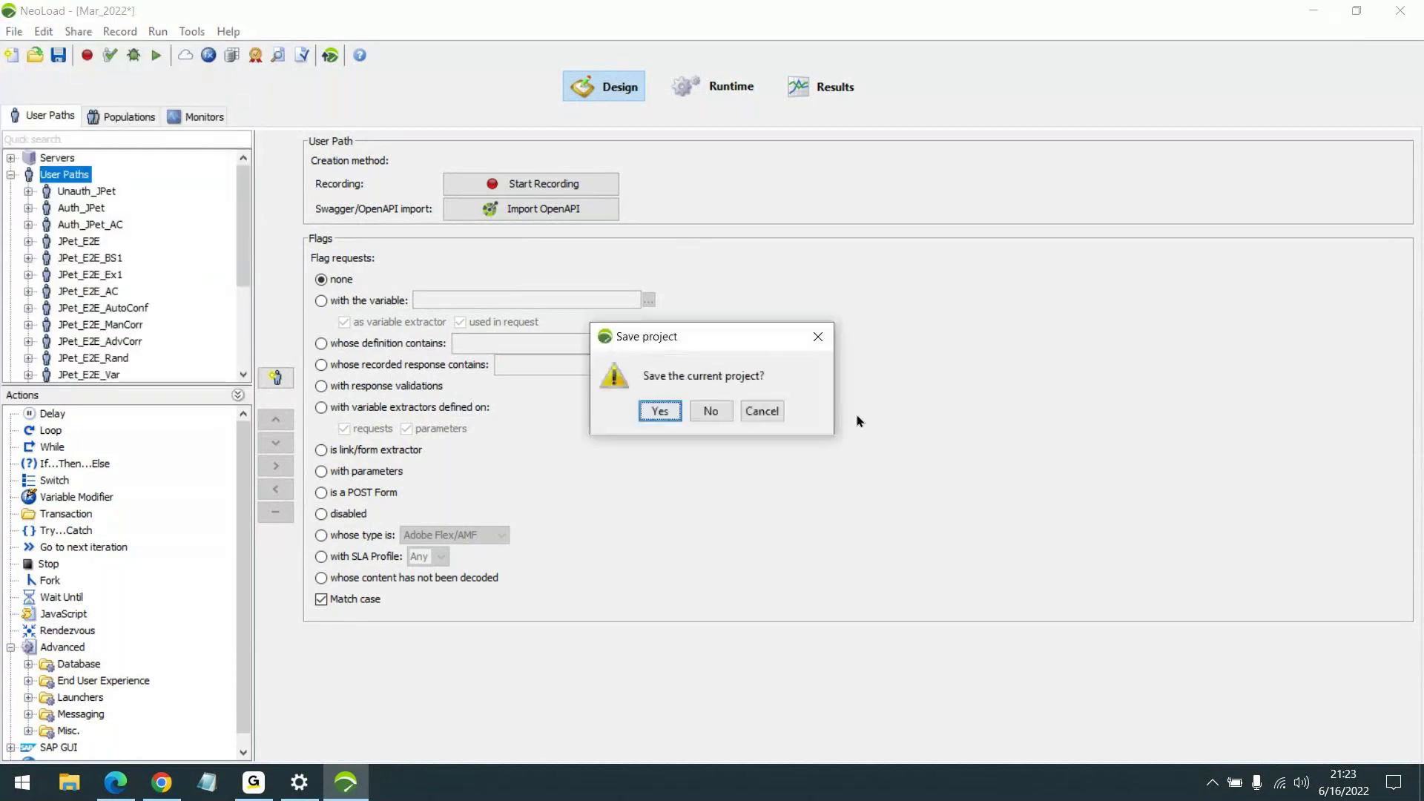
pyautogui.click(704, 414)
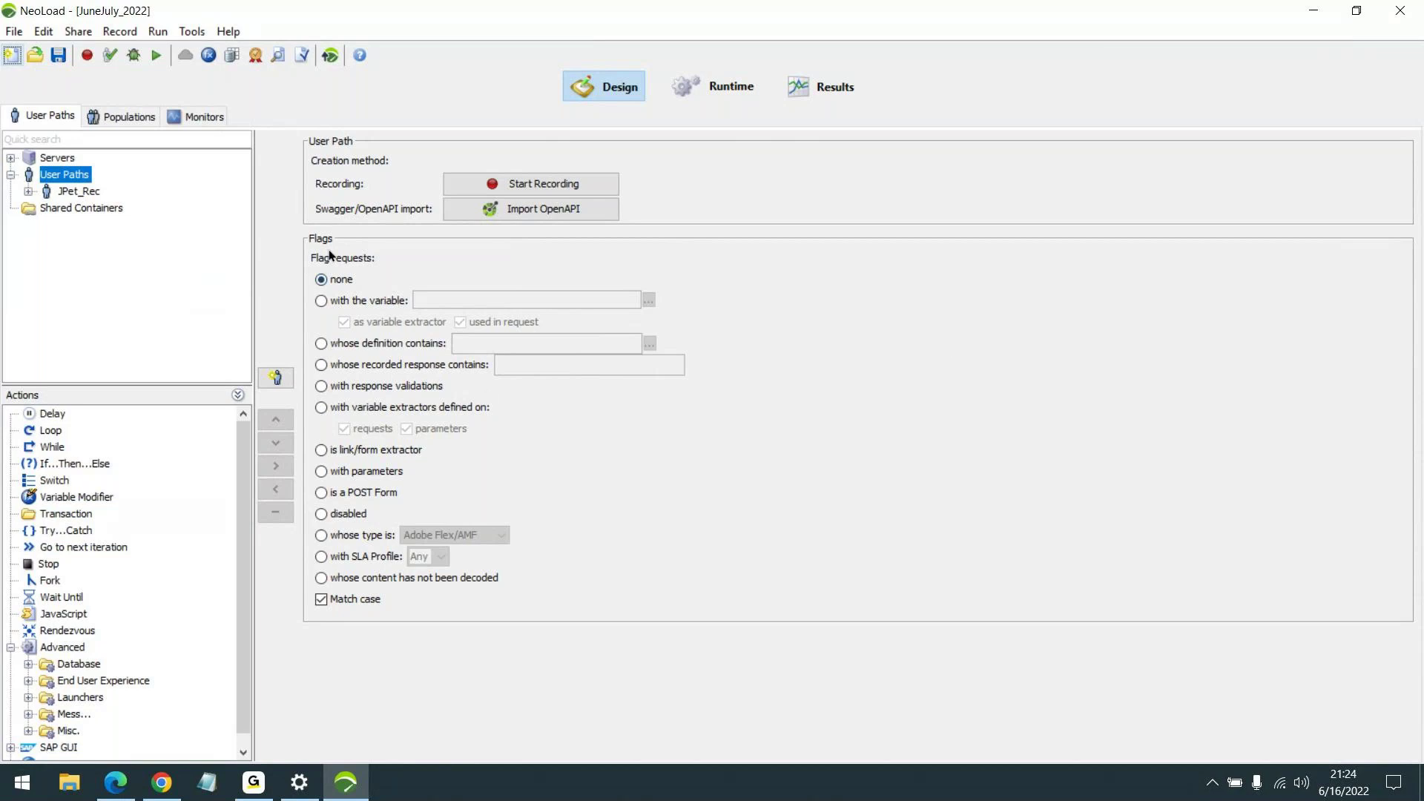
# Check the installed version and license information in the About NeoLoad details, and close them
pyautogui.click(229, 32)
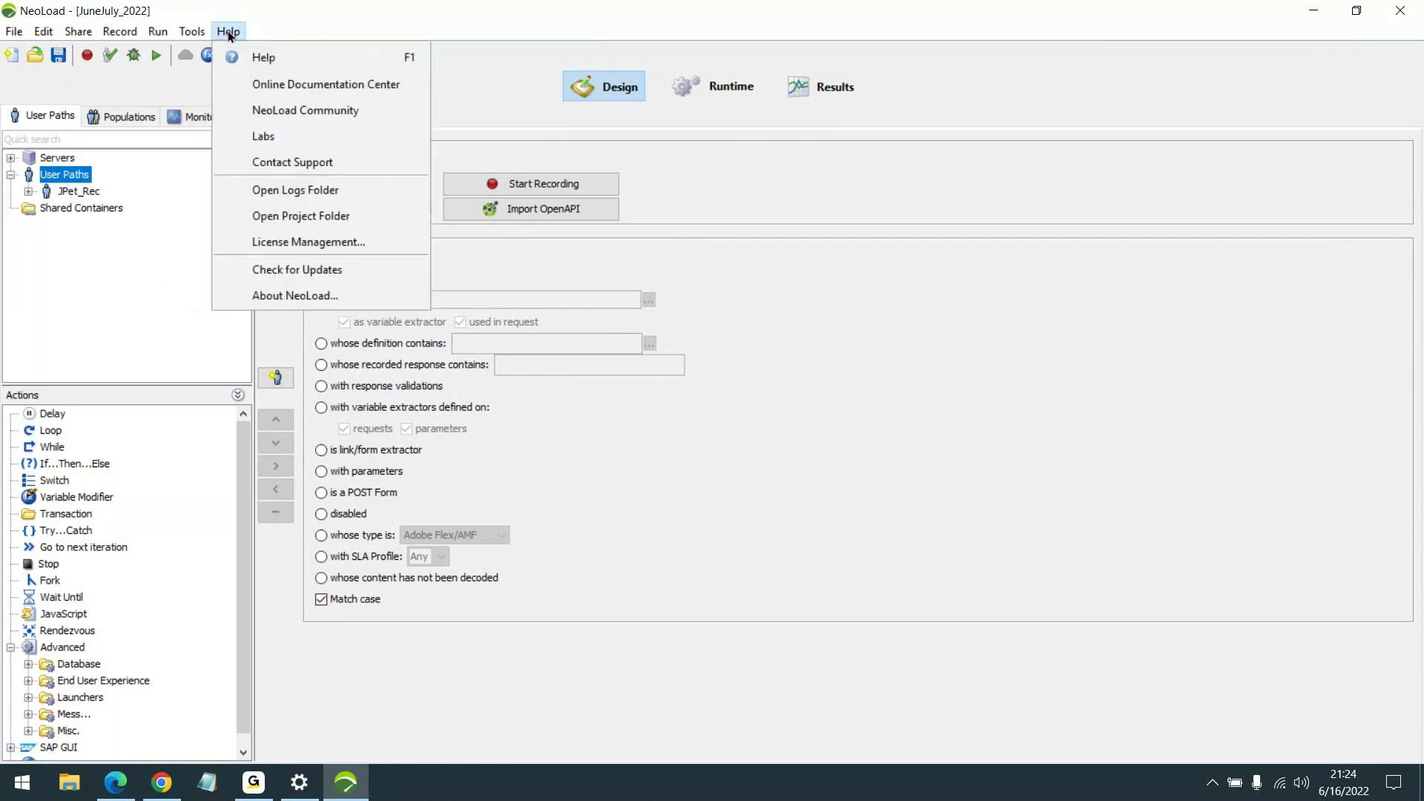
pyautogui.click(283, 297)
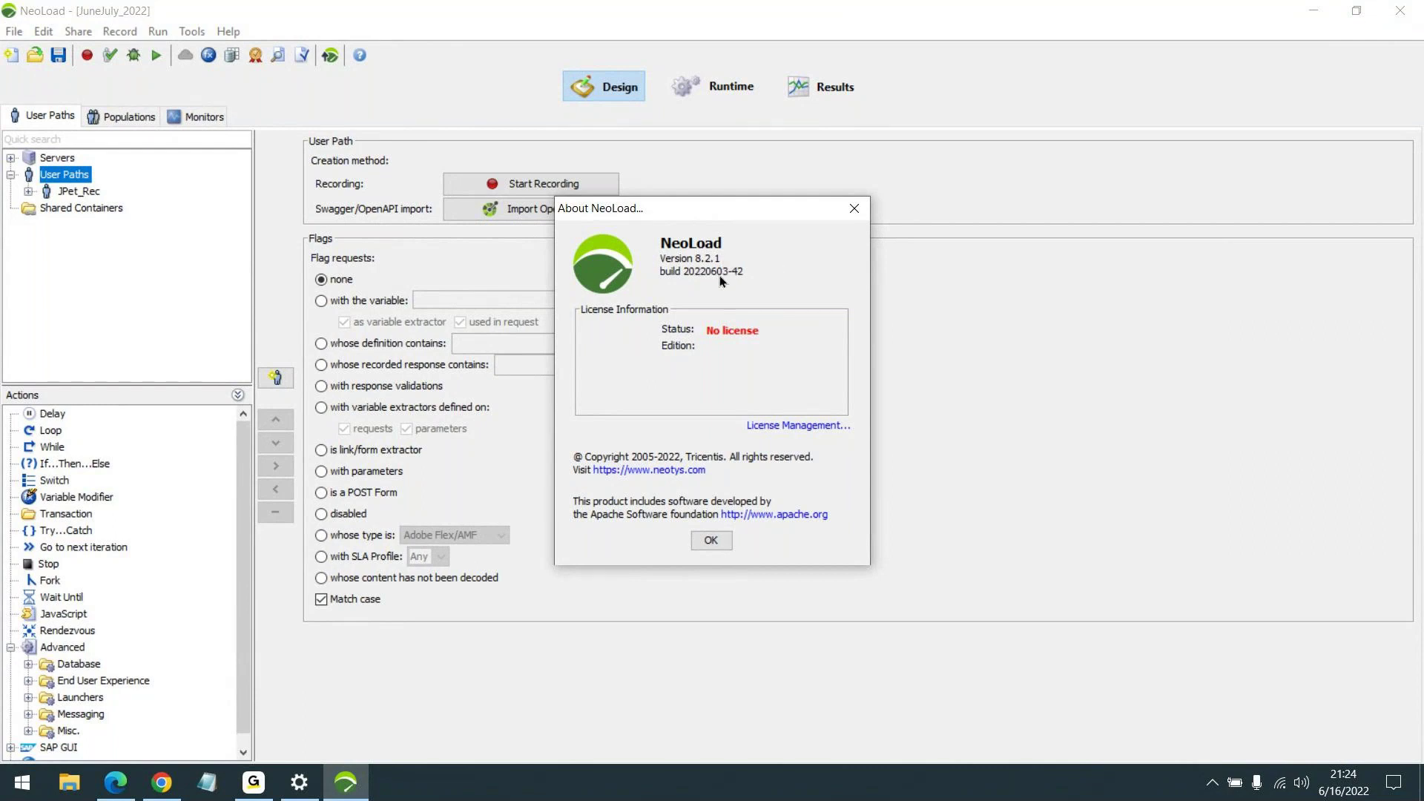
pyautogui.click(702, 547)
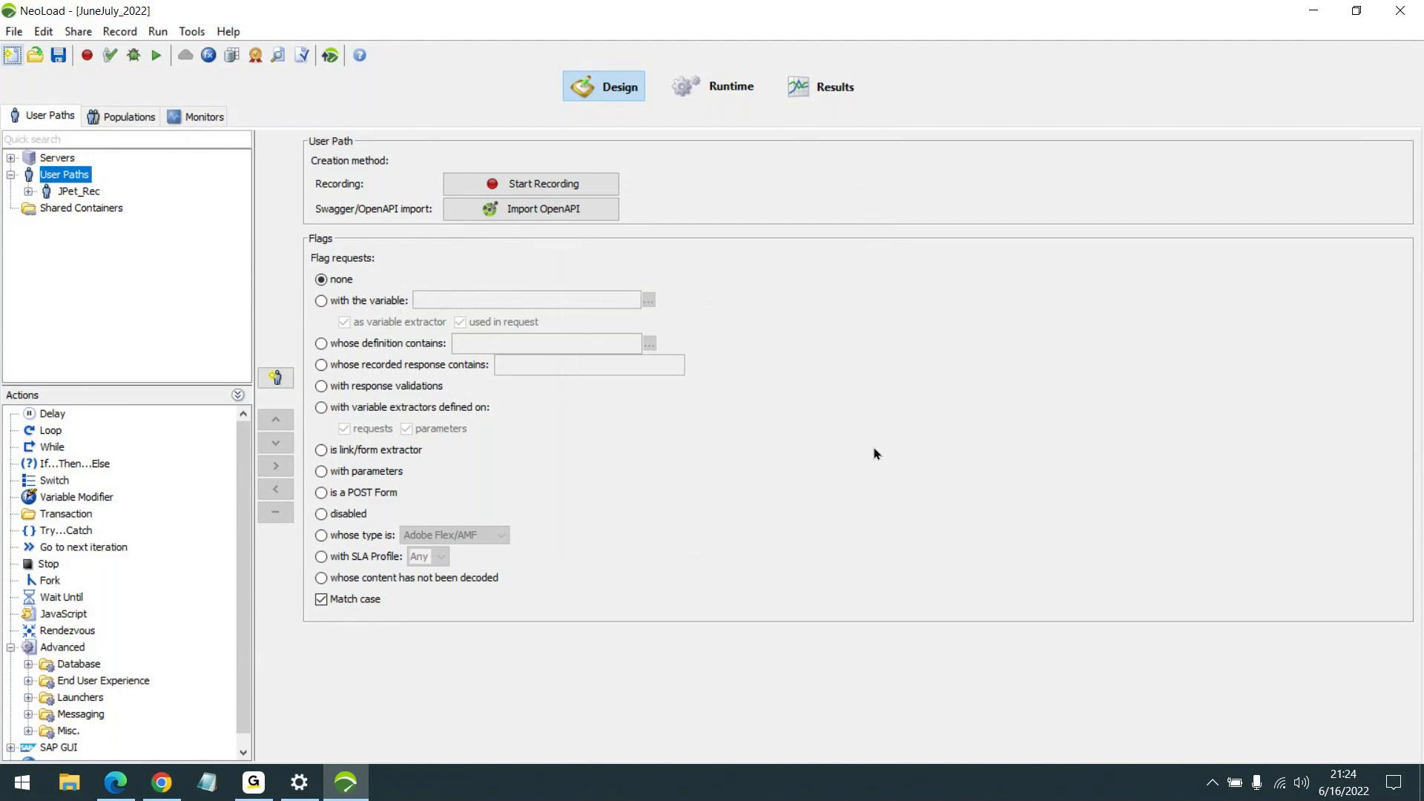
# Collapse the Actions list, and show the license management settings followed by the NeoLoad Web preferences
pyautogui.click(237, 395)
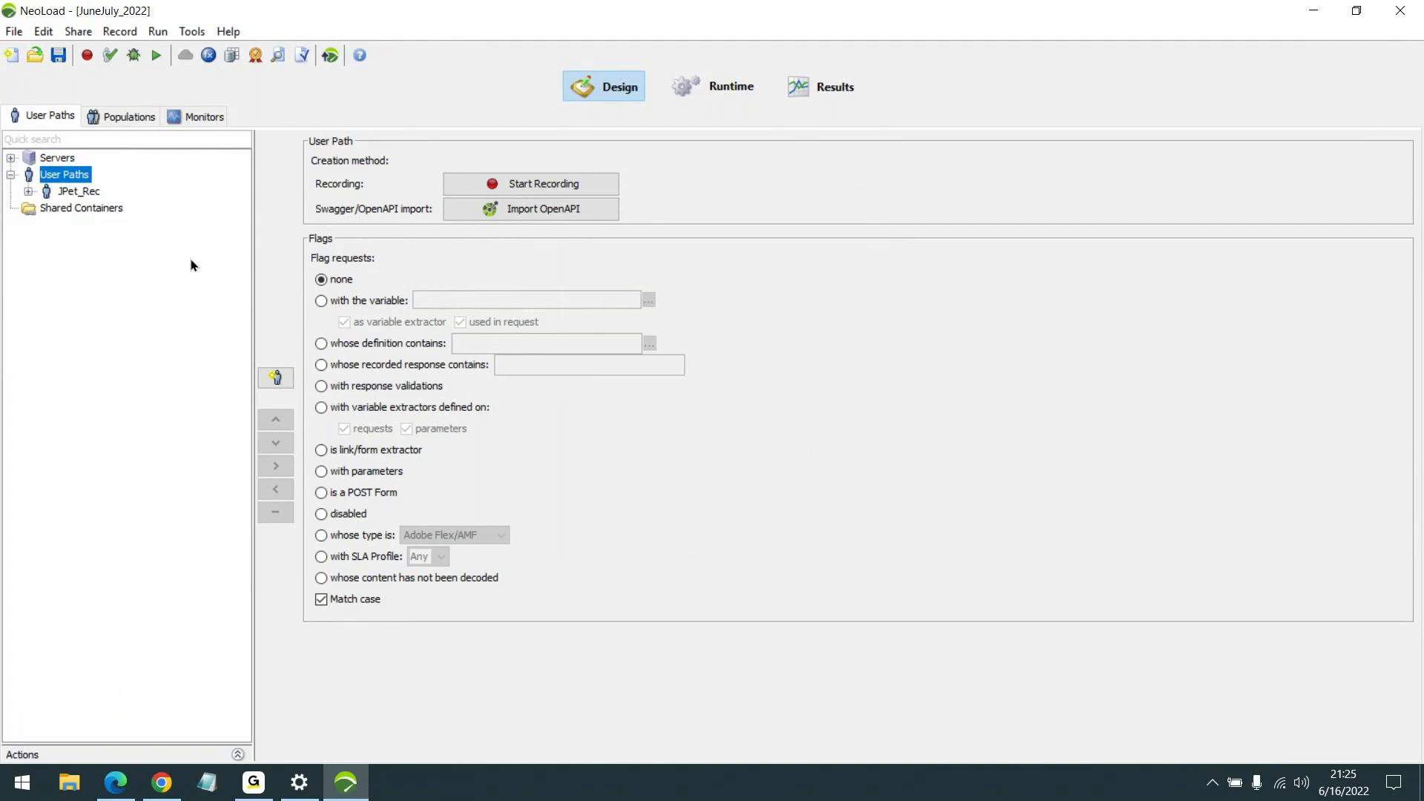
pyautogui.click(226, 32)
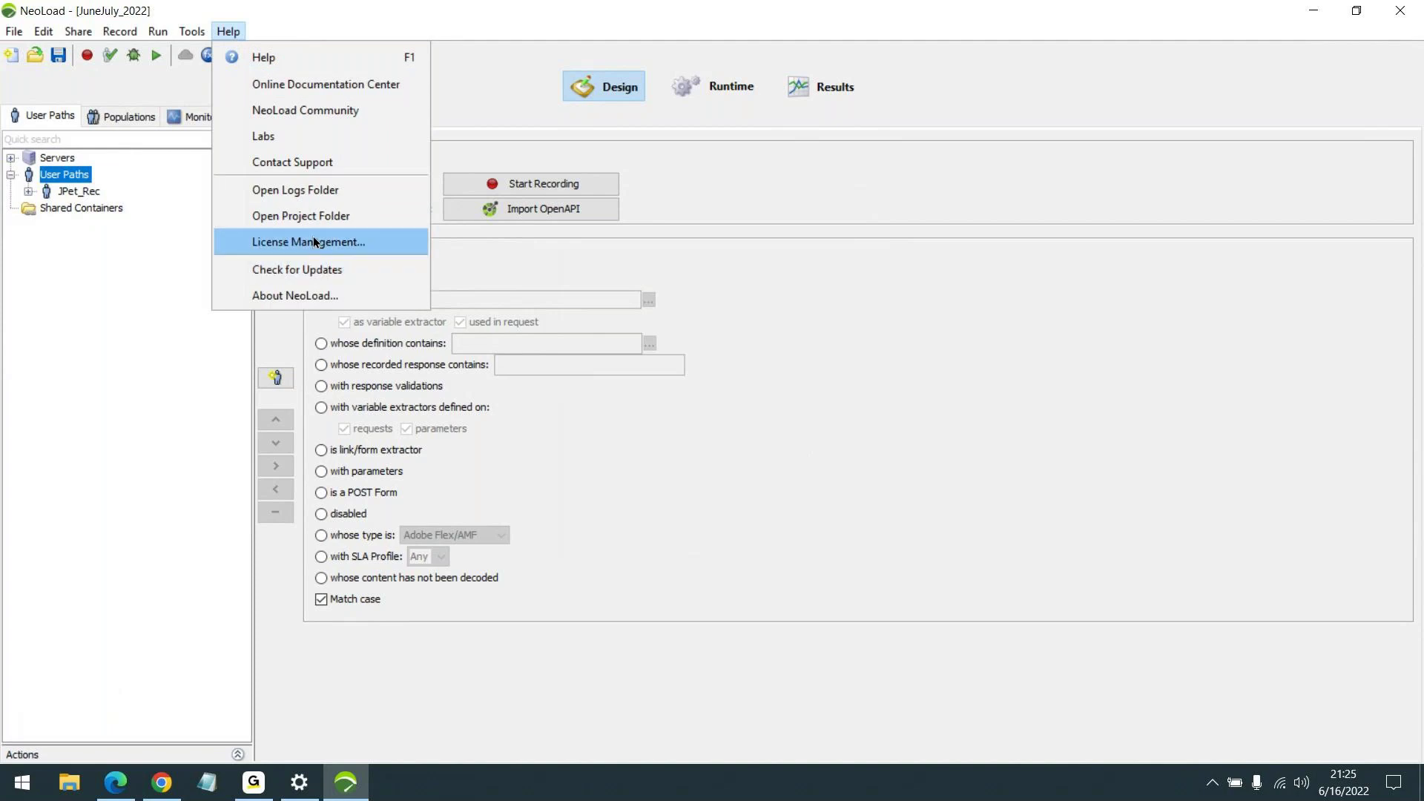
pyautogui.click(311, 237)
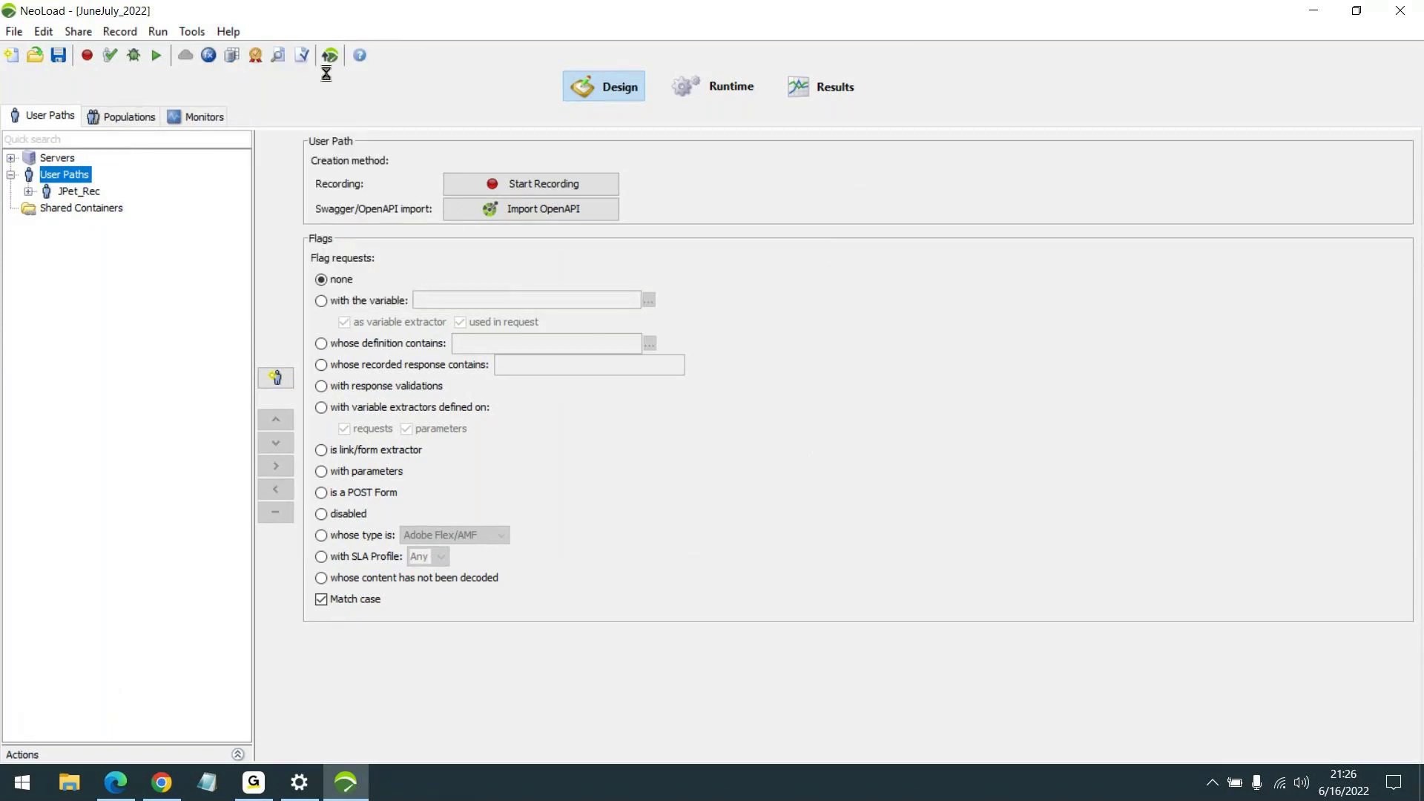
pyautogui.press('Return')
pyautogui.click(221, 32)
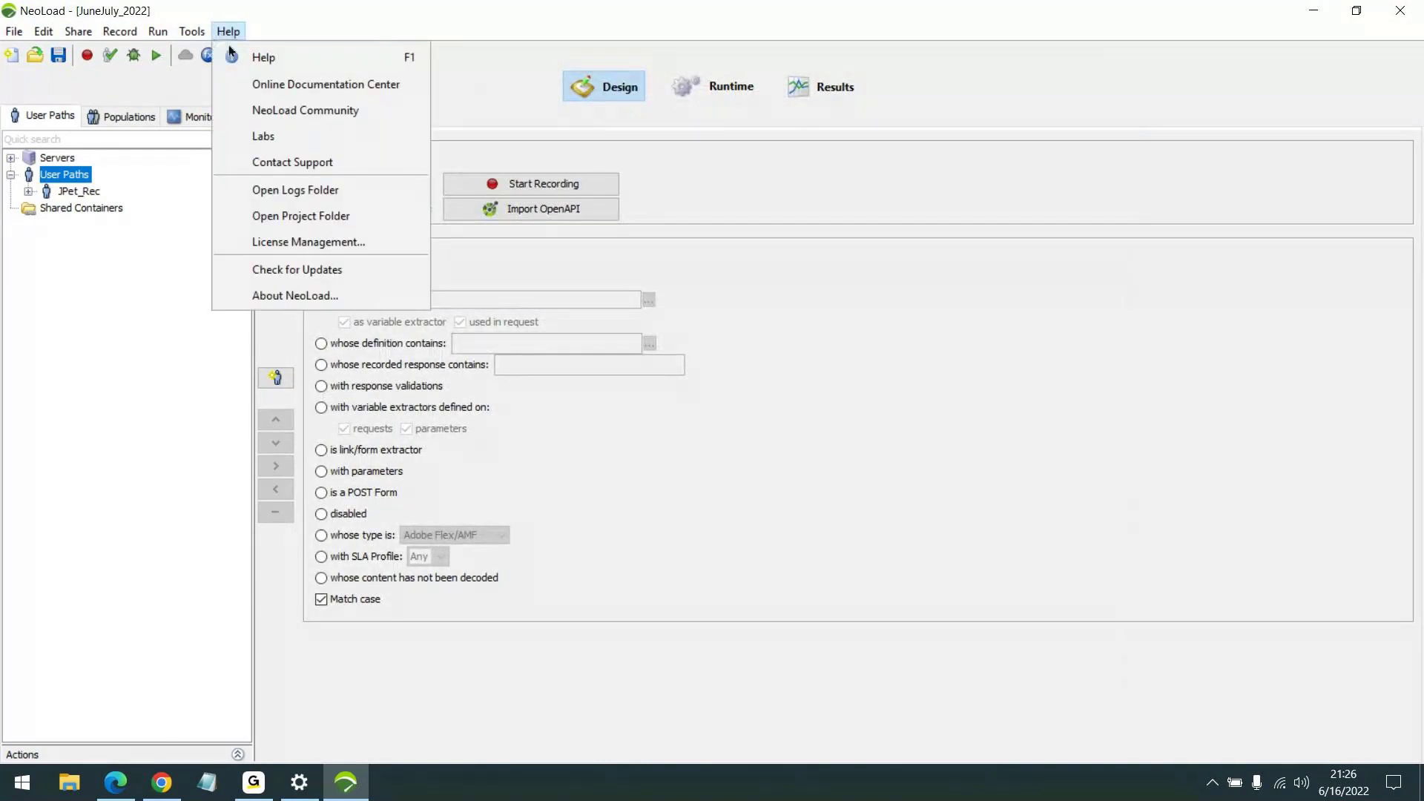
pyautogui.click(278, 248)
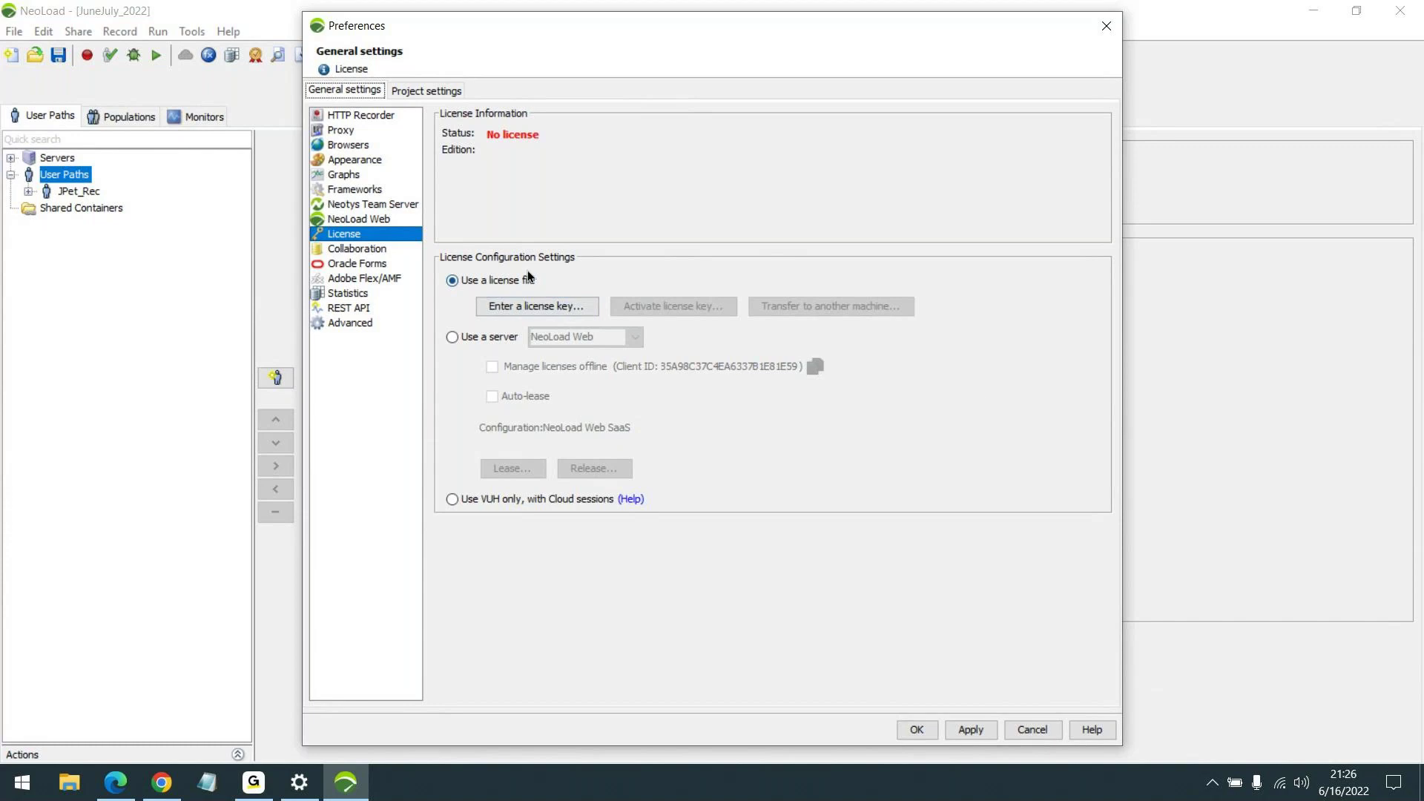
pyautogui.click(371, 220)
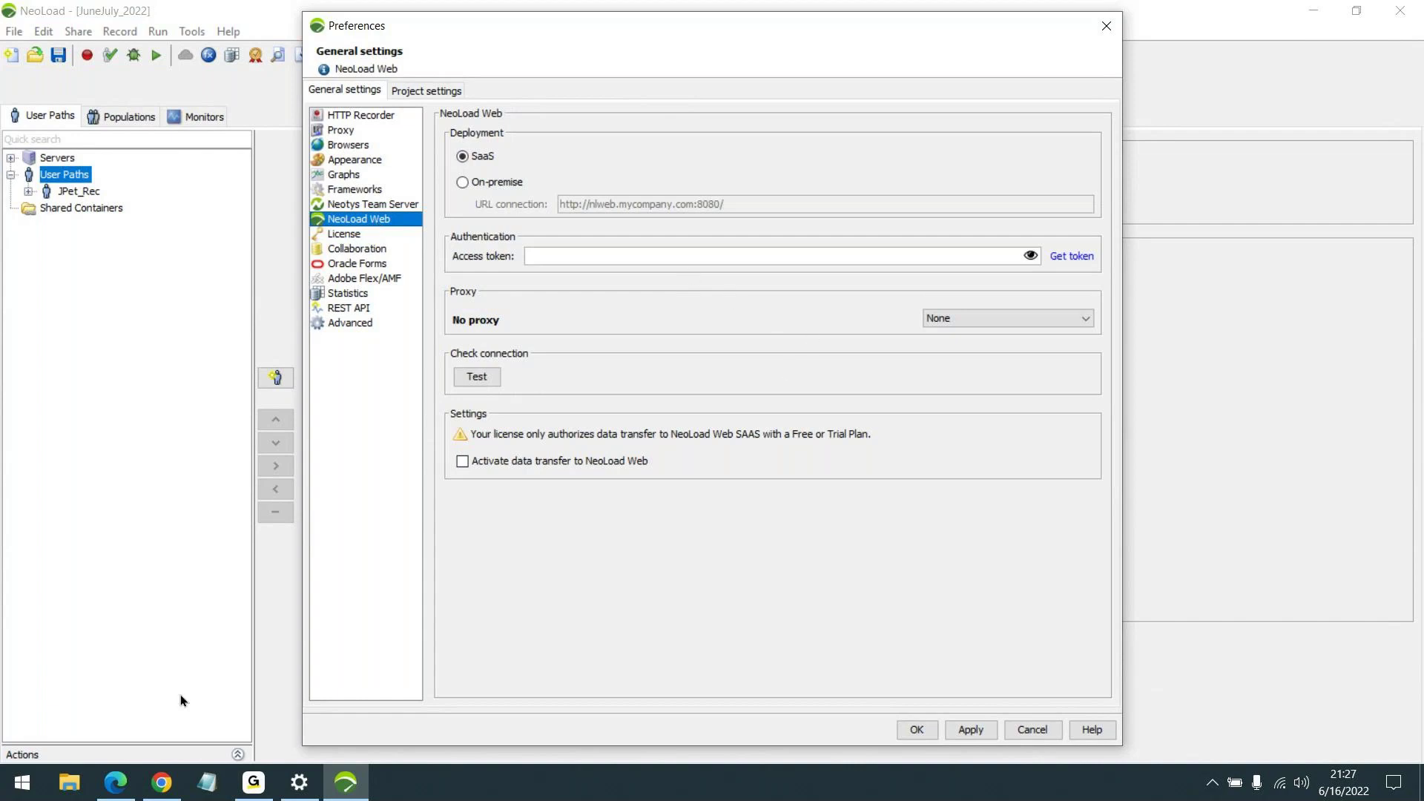
# Switch to Edge to review the NeoLoad trial request page, and return to the NeoLoad preferences
pyautogui.click(115, 782)
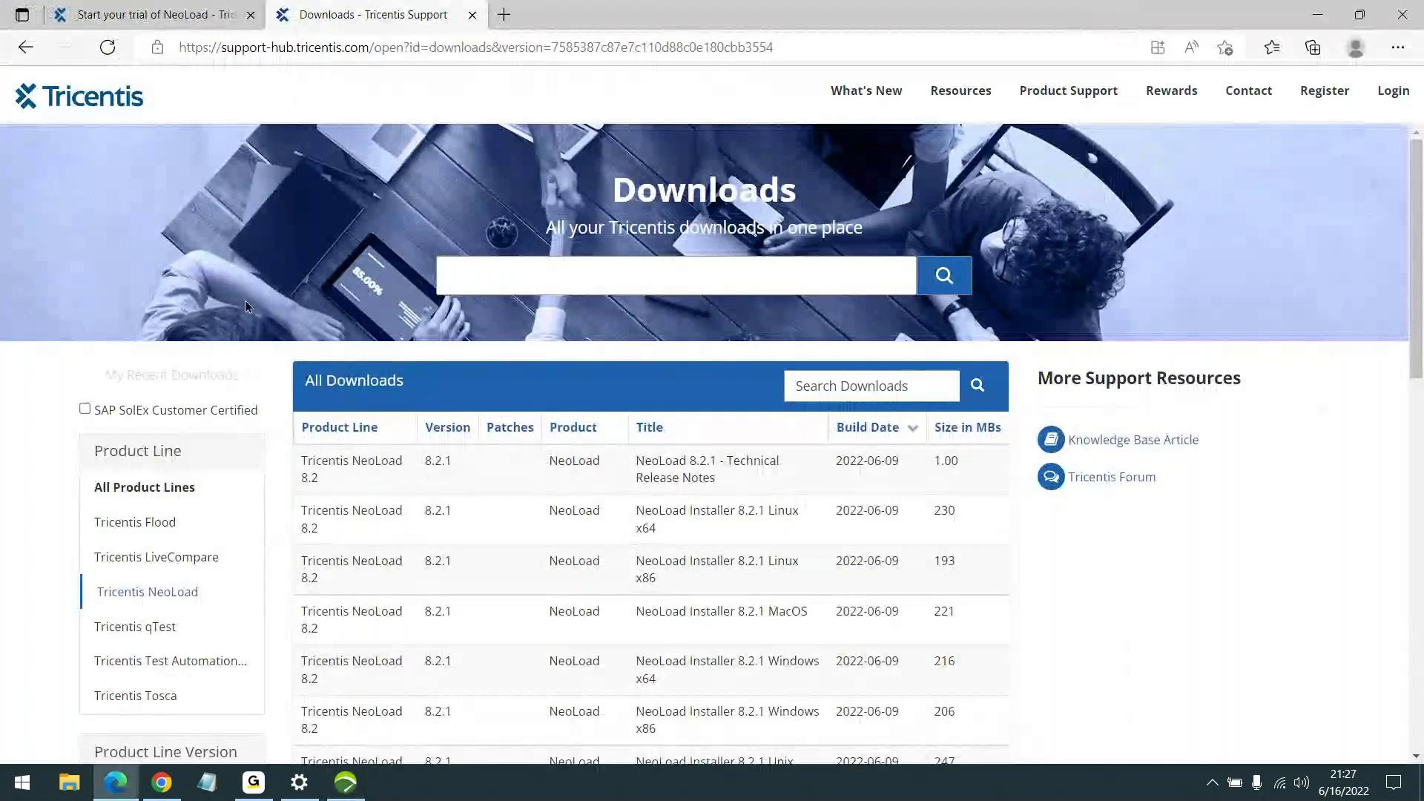
pyautogui.click(156, 15)
pyautogui.scroll(3, 331, 181)
pyautogui.scroll(-6, 469, 364)
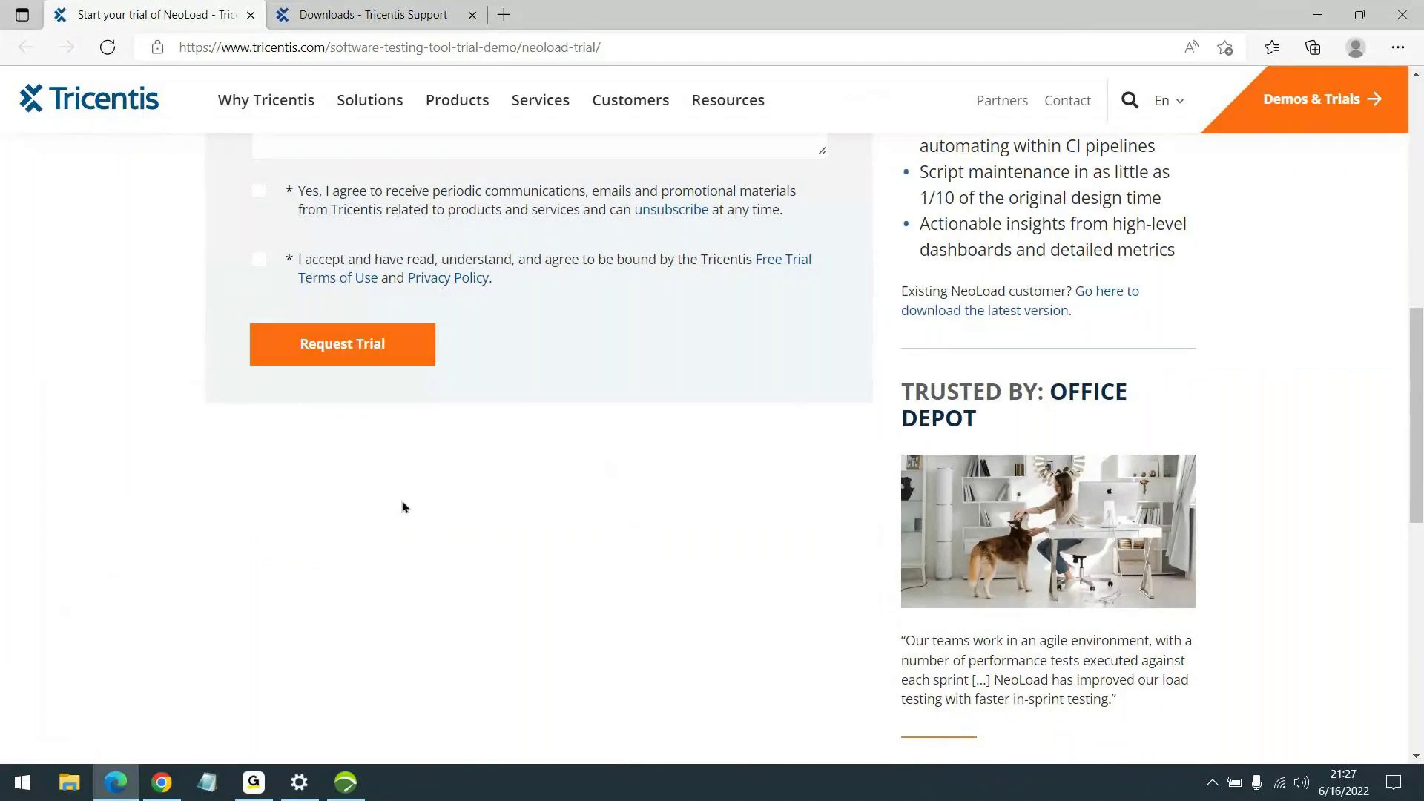
pyautogui.click(346, 782)
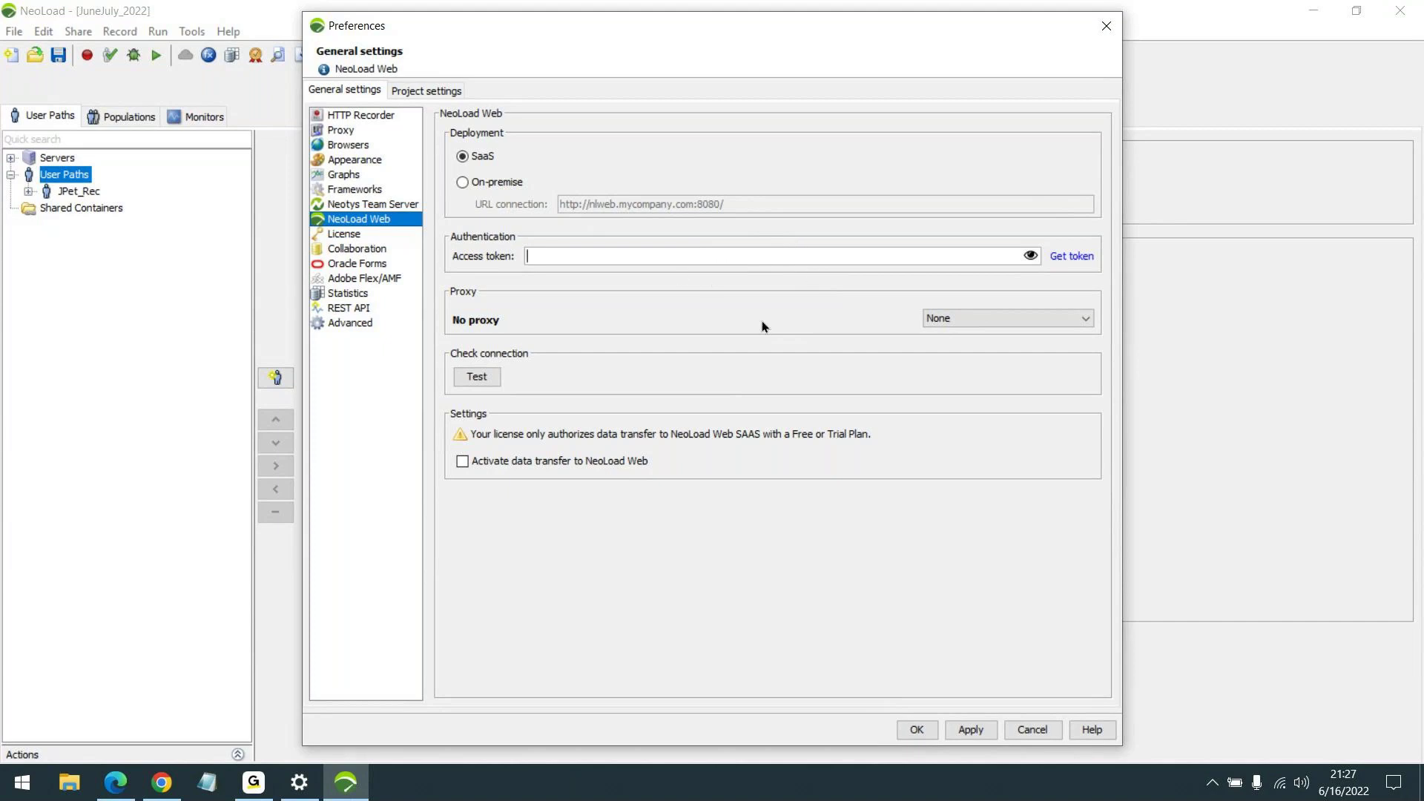
# Follow the link for getting an access token, switch to Chrome, and log back in to NeoLoad Web after the session timeout
pyautogui.click(1078, 256)
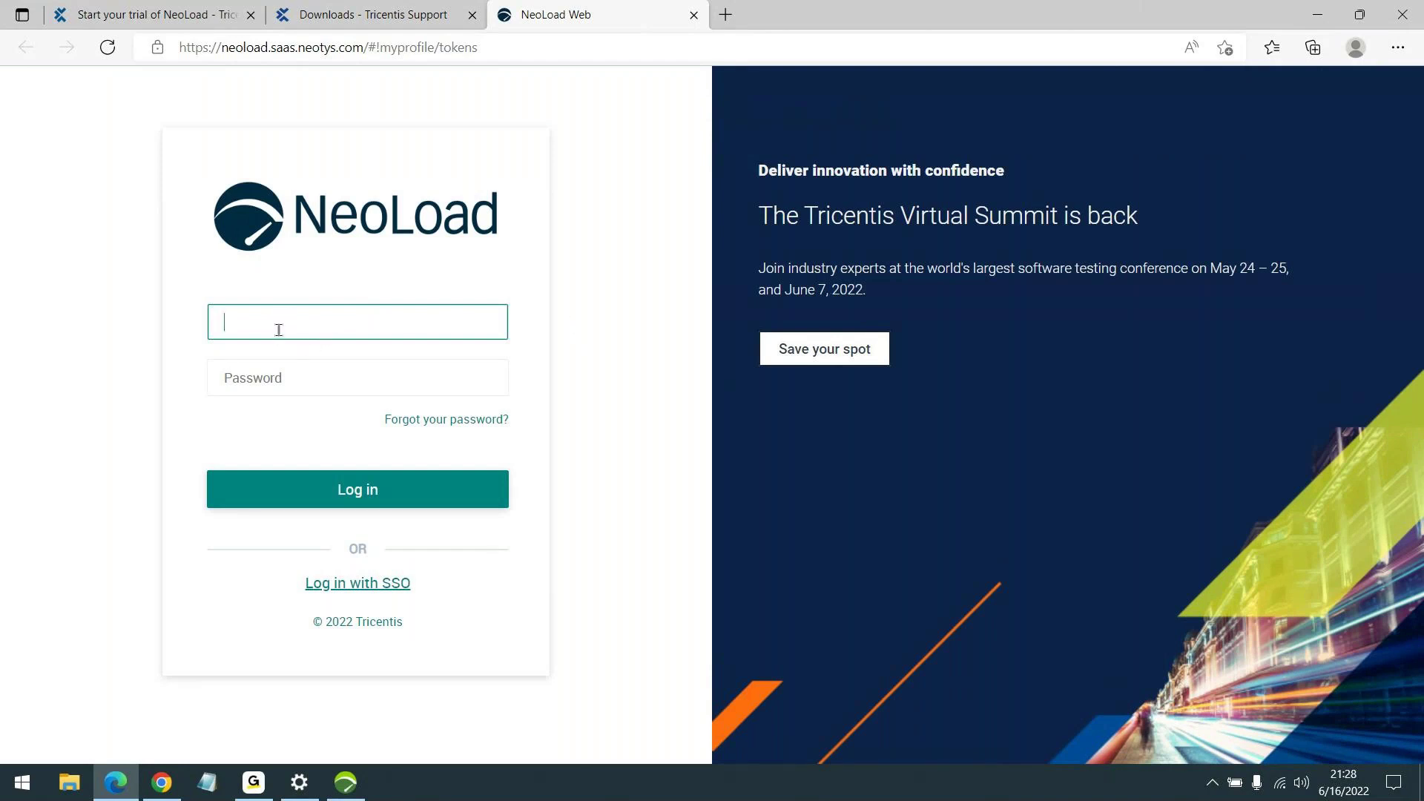
pyautogui.moveTo(164, 794)
pyautogui.click(165, 794)
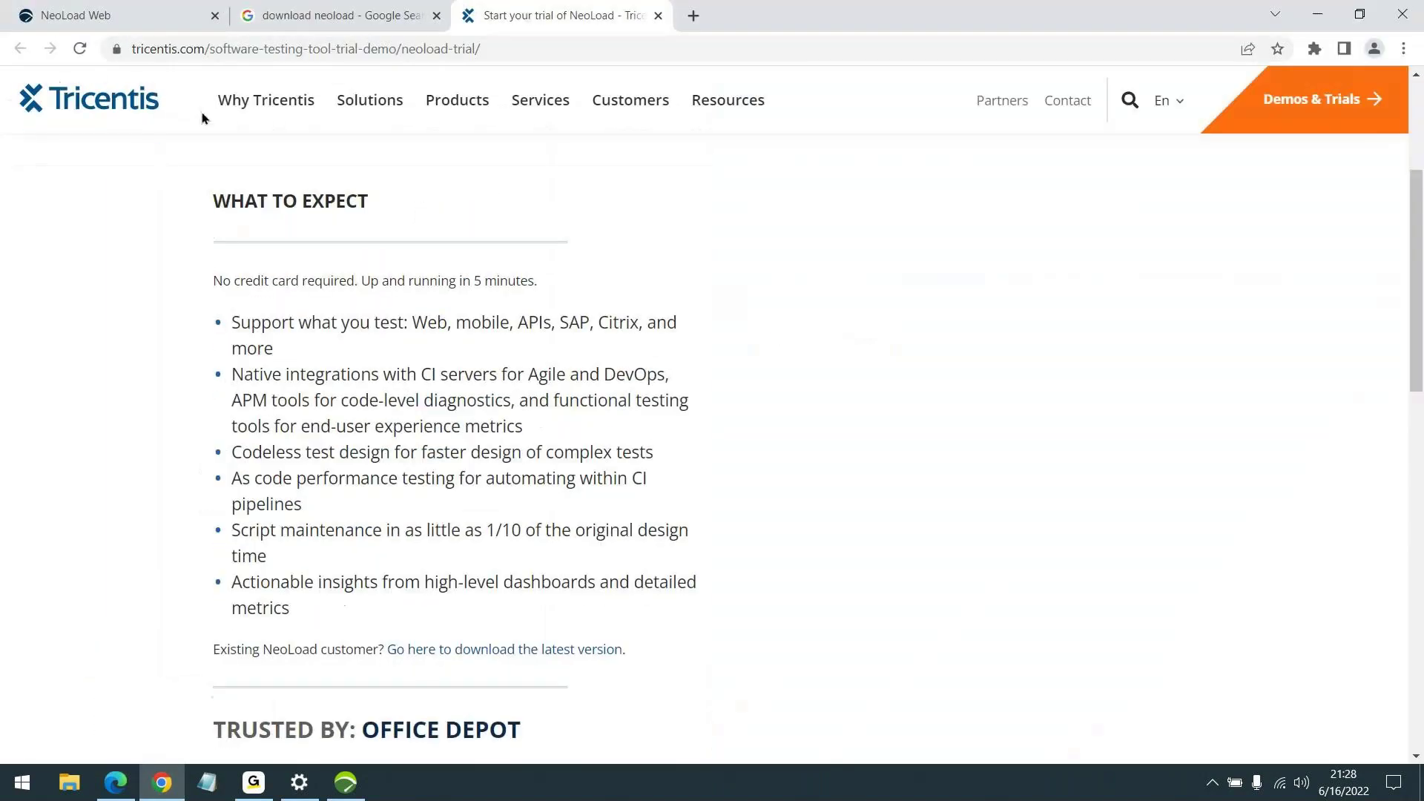
pyautogui.click(165, 31)
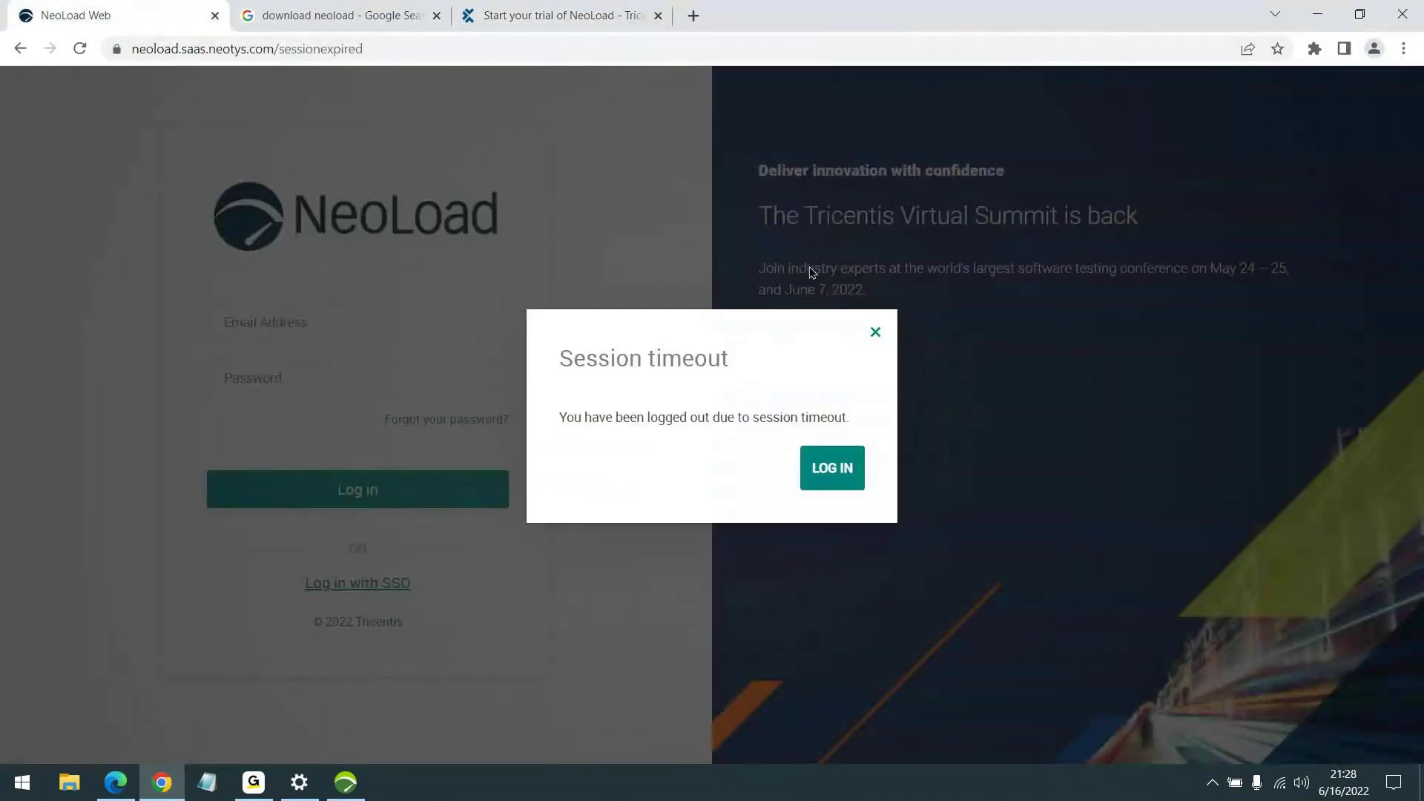
pyautogui.click(830, 468)
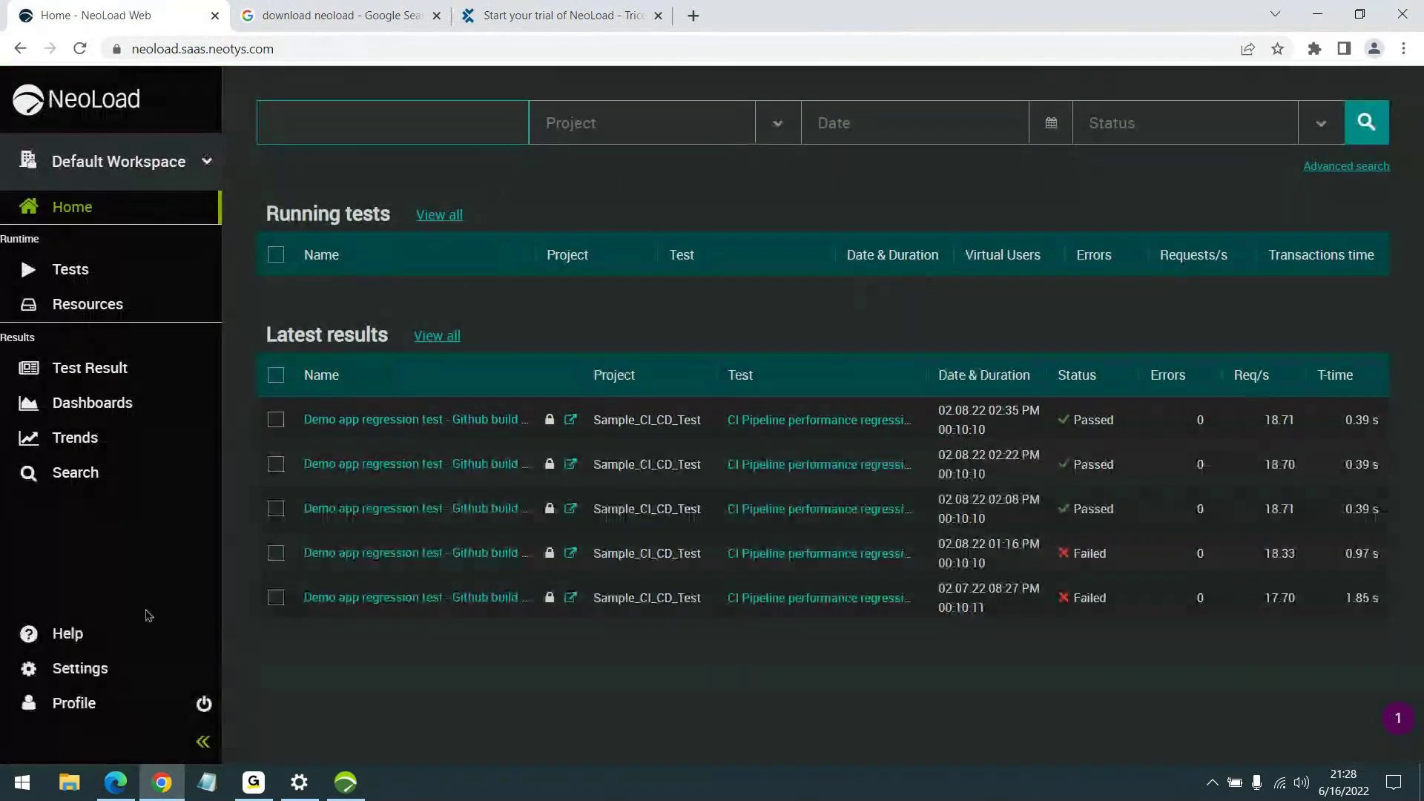
# Examine the NeoLoad Web account's subscription plan, general settings and user list, ending on the subscription
pyautogui.click(77, 677)
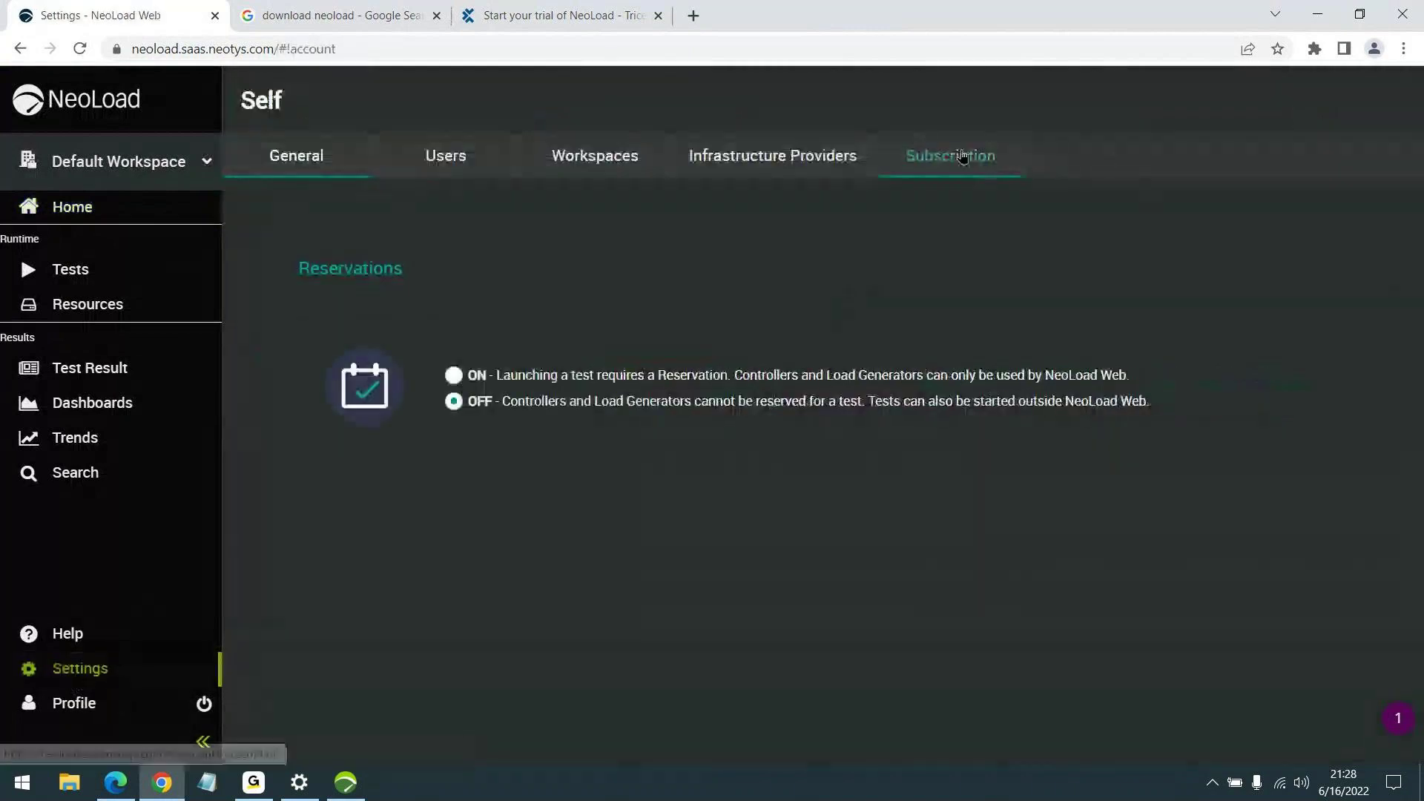
pyautogui.click(962, 155)
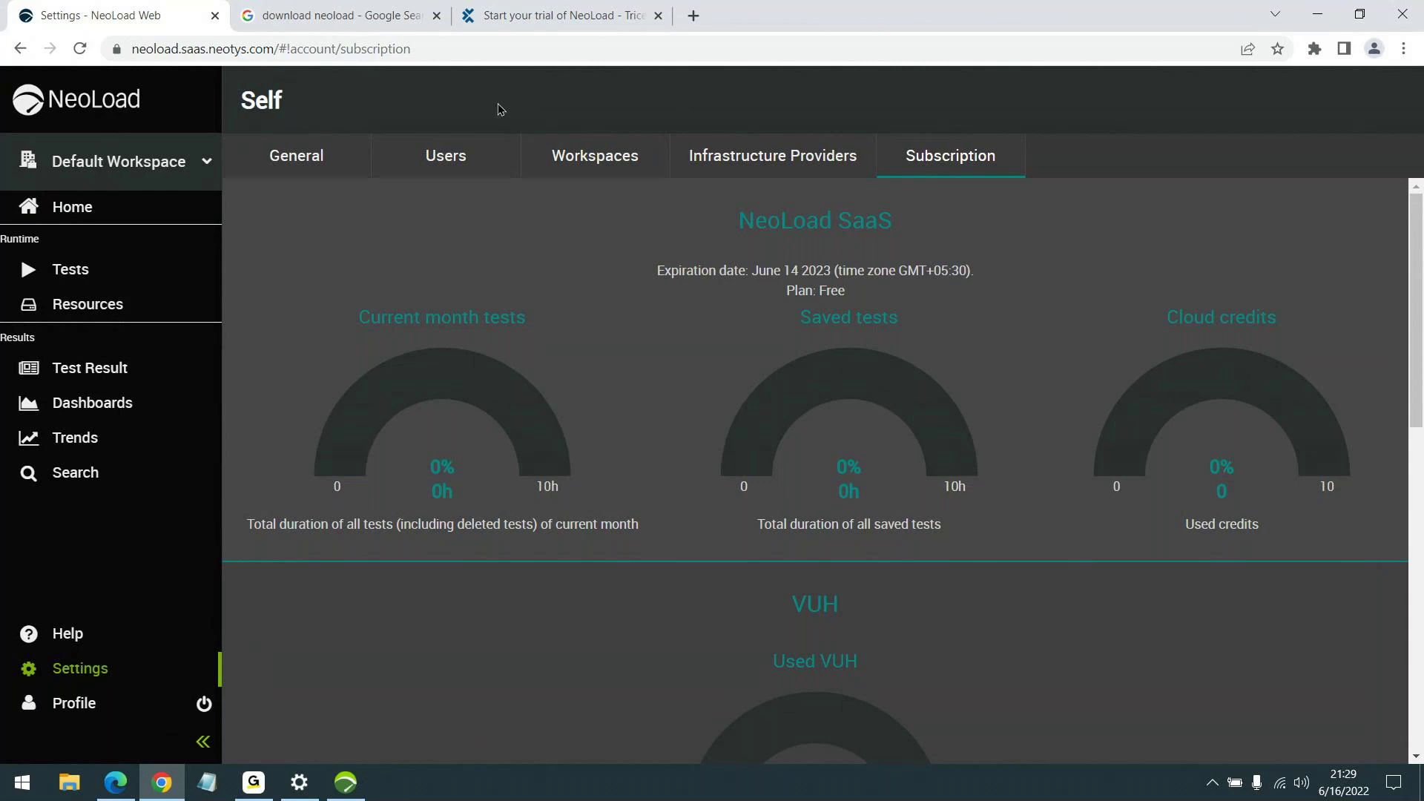
pyautogui.click(326, 157)
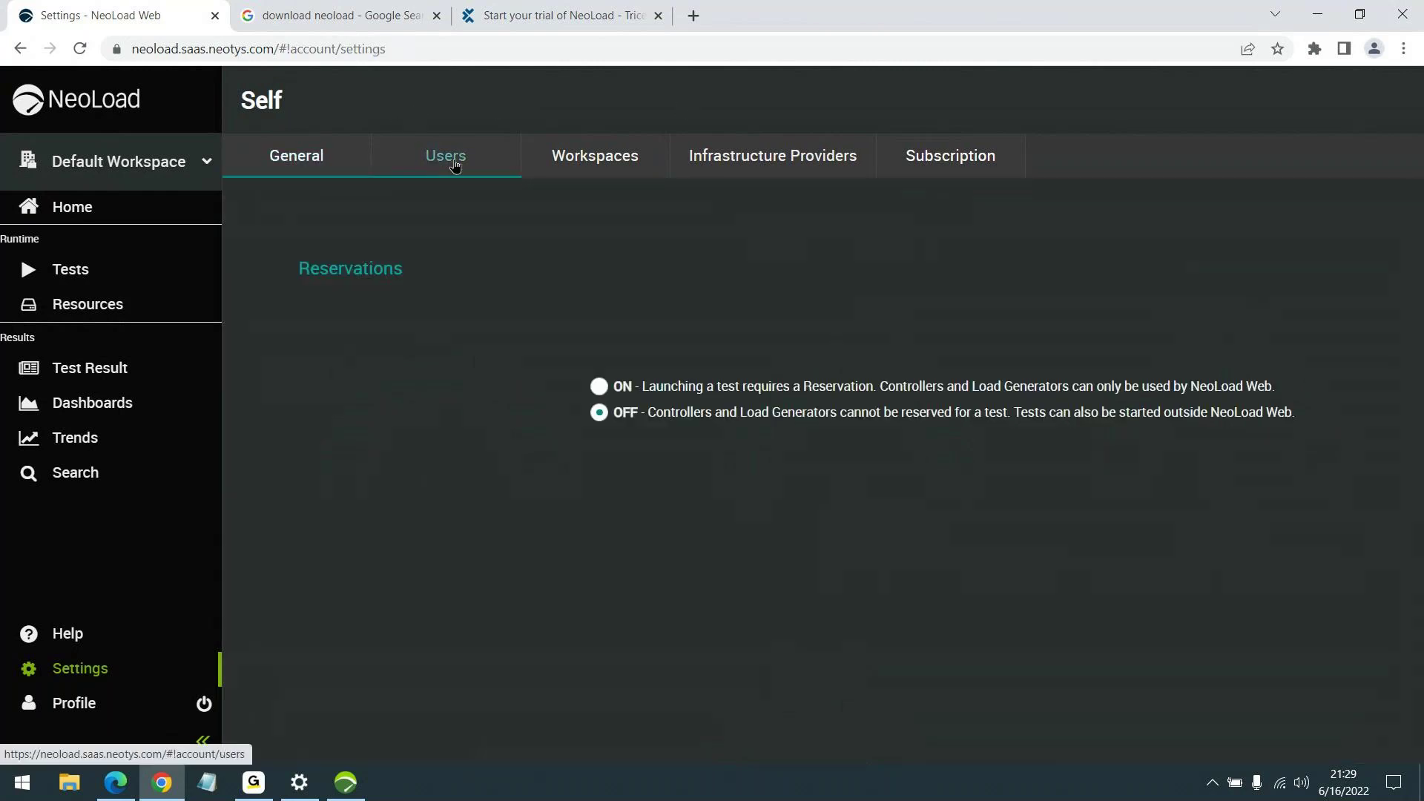
pyautogui.click(458, 164)
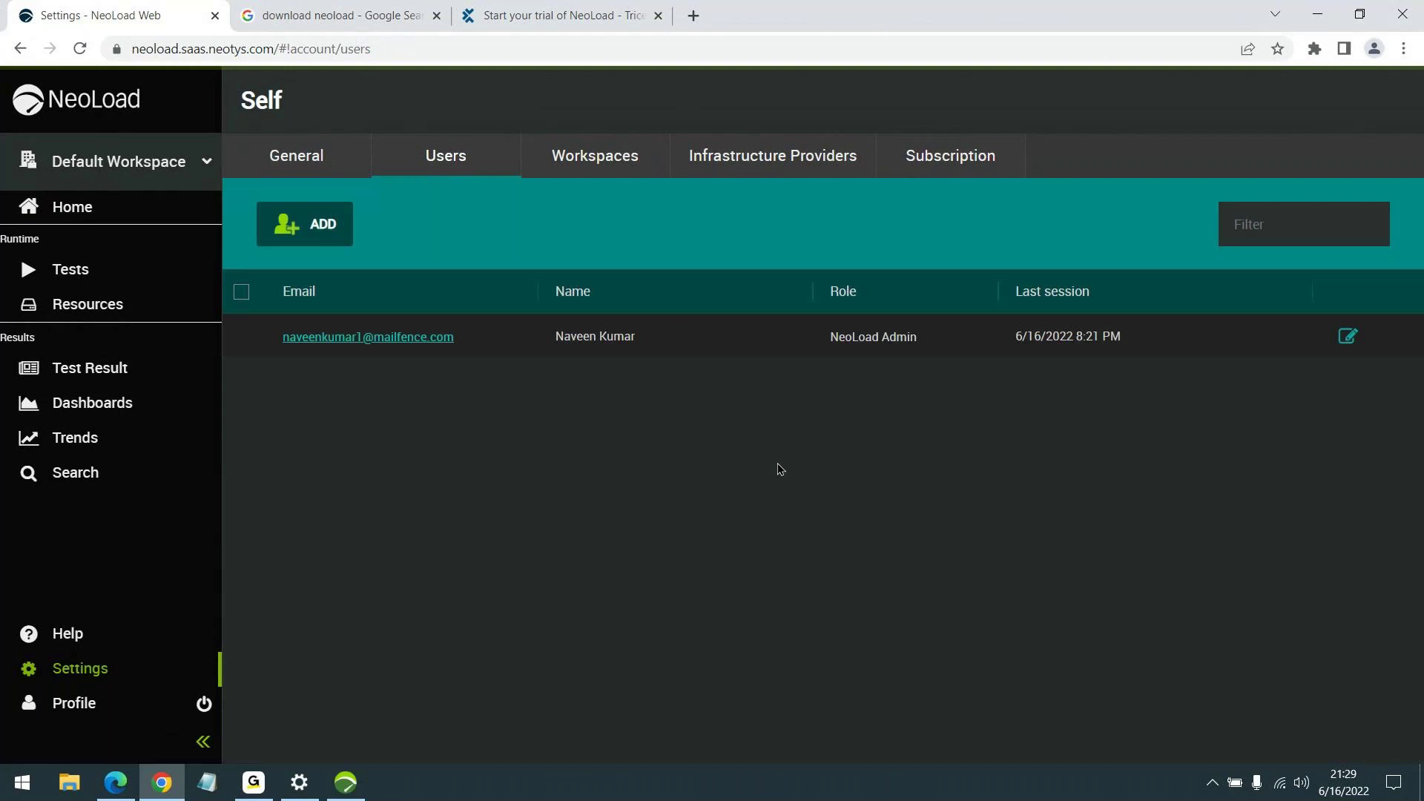
pyautogui.click(955, 154)
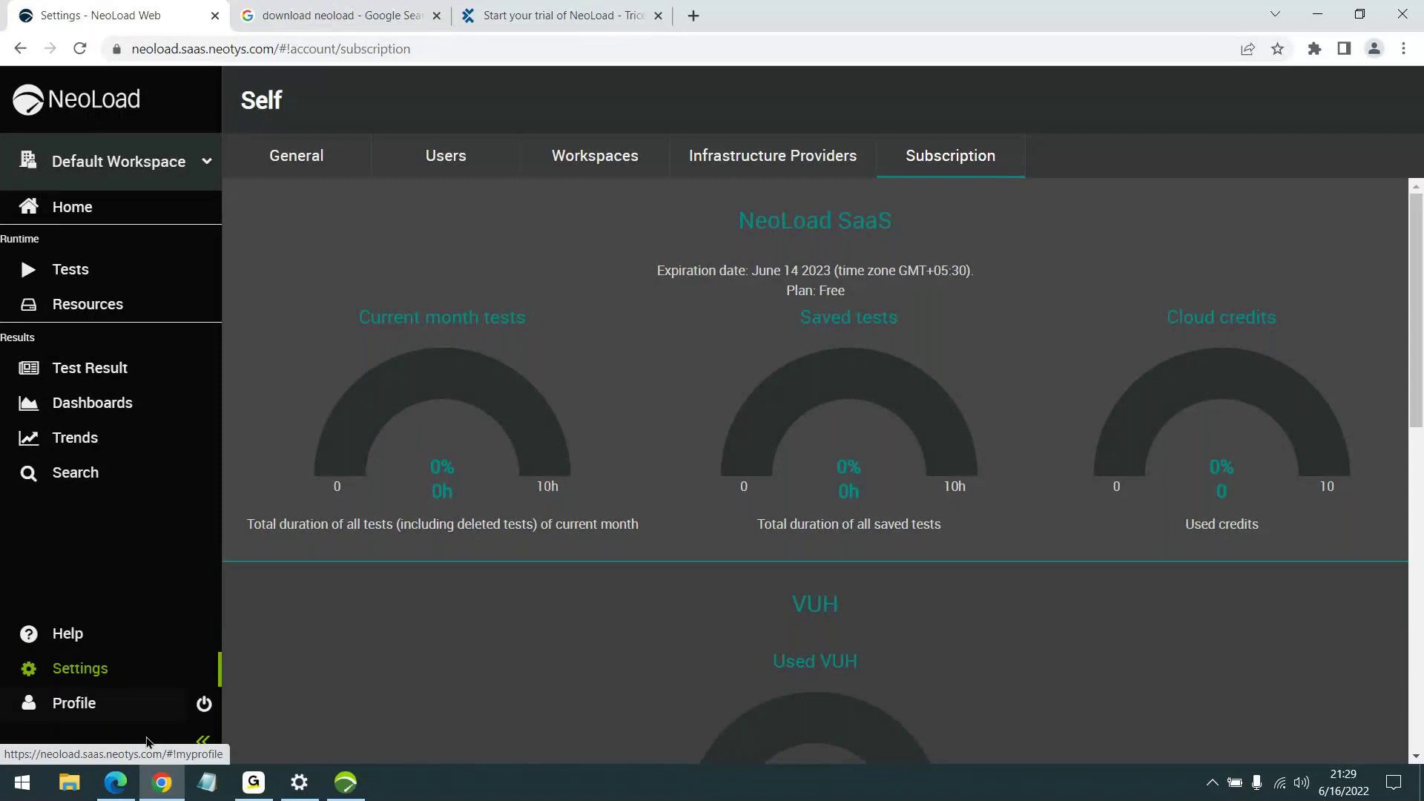
# Look through the NeoLoad Web profile details and Git repositories, and return to the access tokens
pyautogui.click(64, 711)
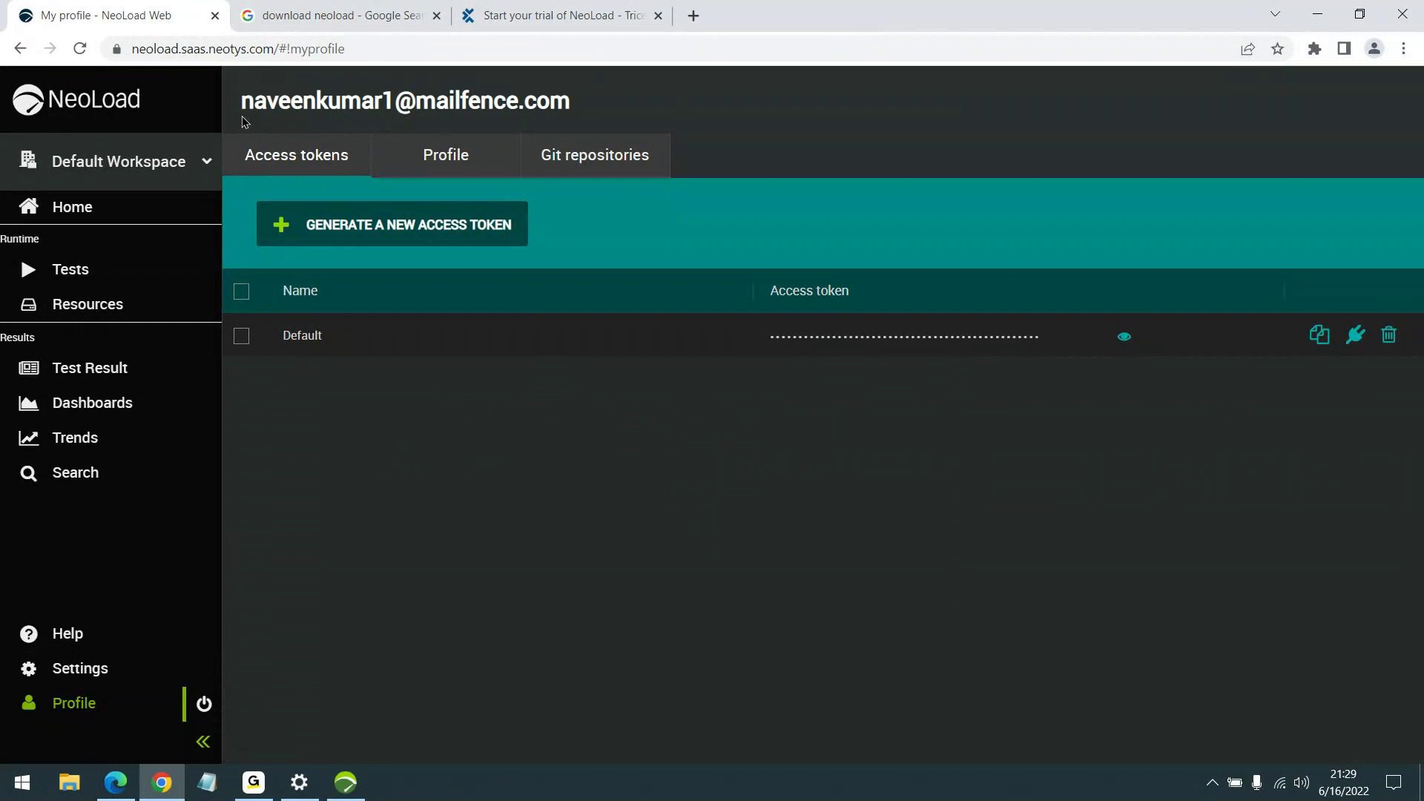
pyautogui.click(442, 151)
pyautogui.click(586, 152)
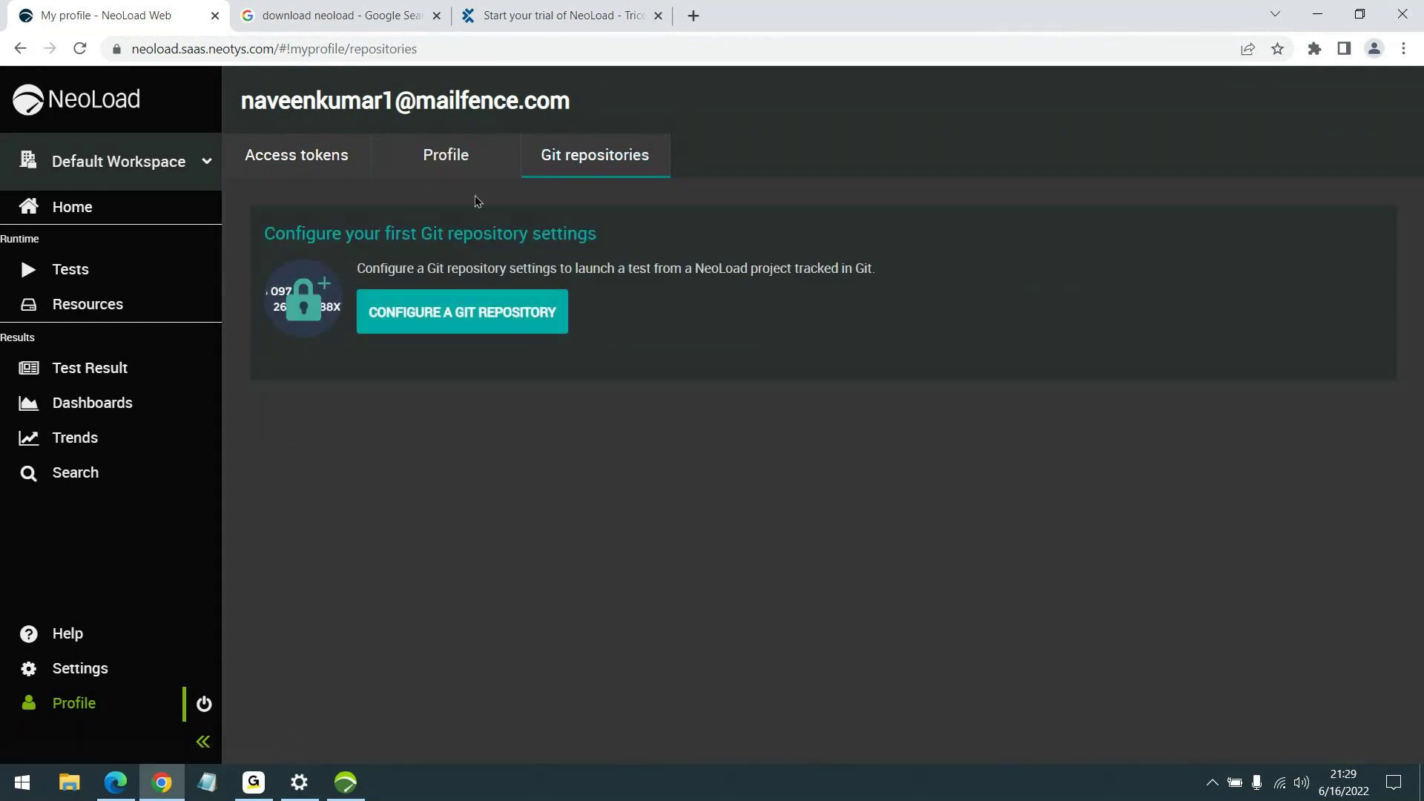
pyautogui.click(281, 154)
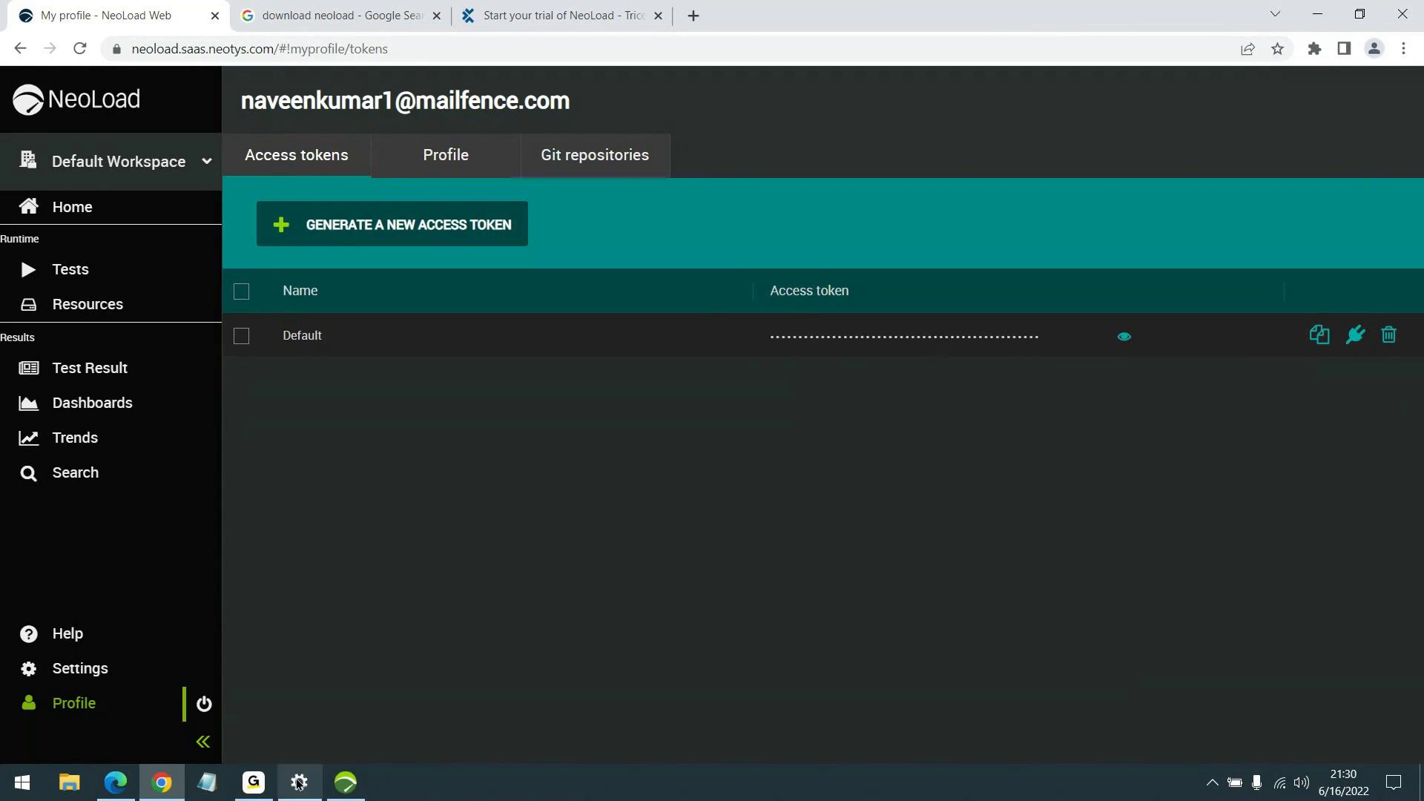
# Connect NeoLoad to NeoLoad Web from the Default access token, allow the browser to open neoloadgui, and accept the resulting configuration
pyautogui.click(346, 782)
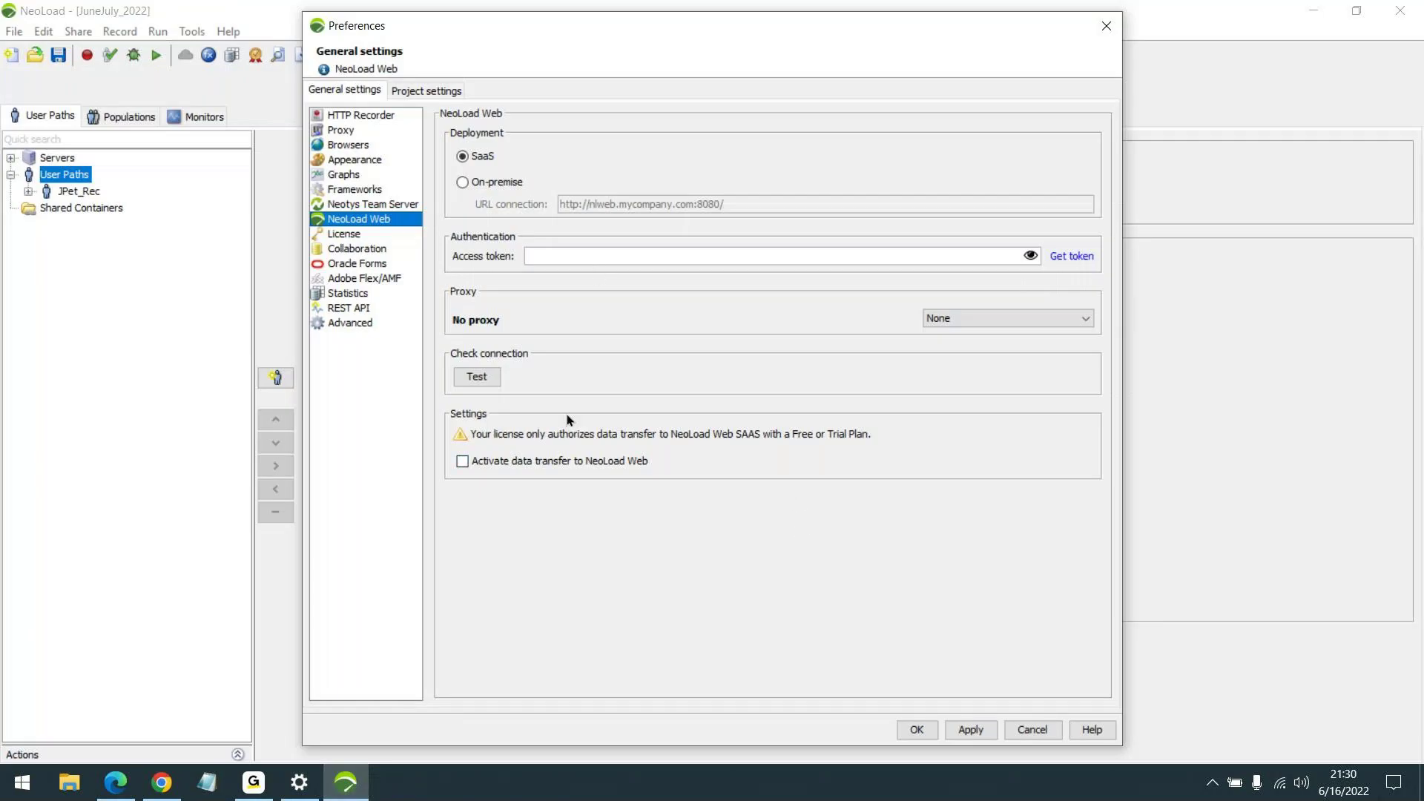
pyautogui.click(345, 783)
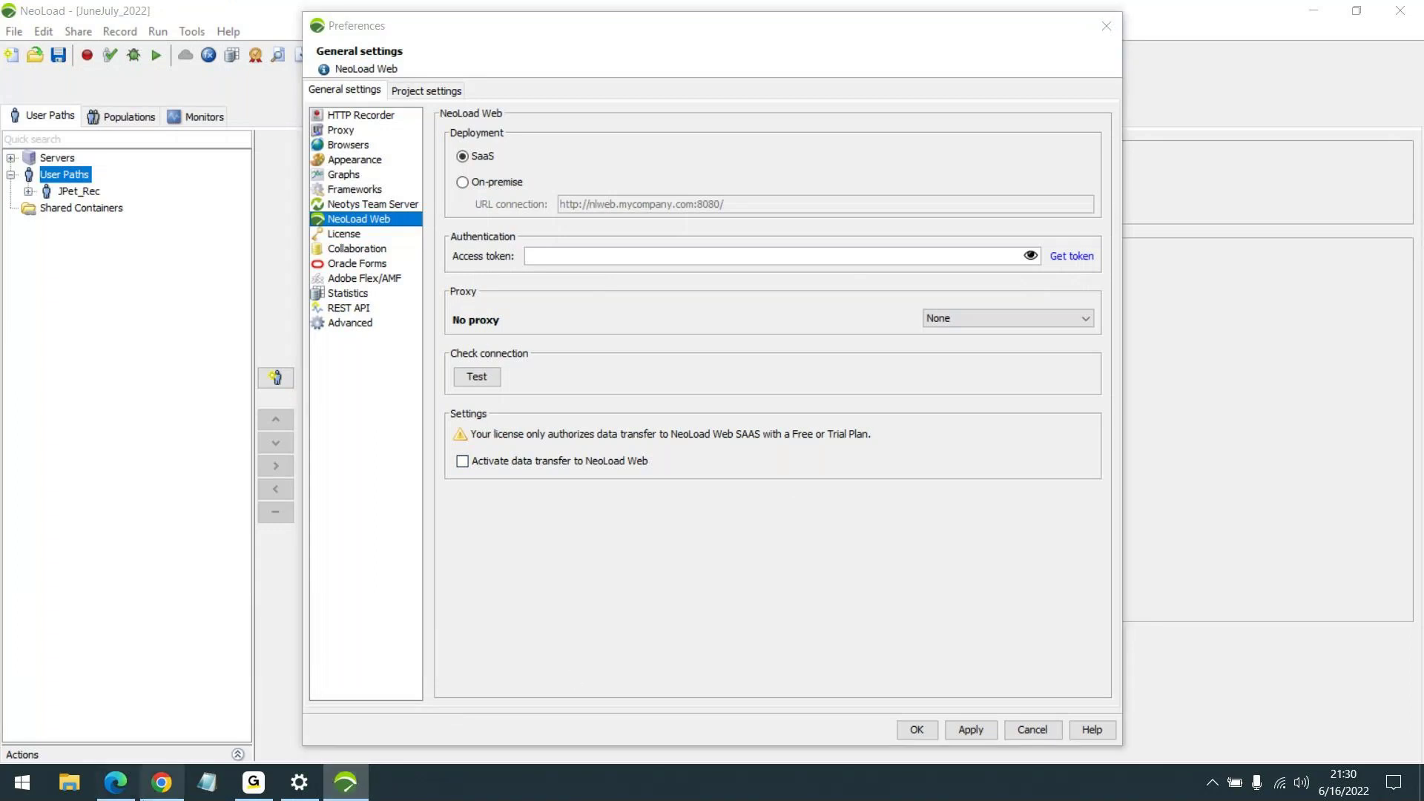
pyautogui.click(162, 782)
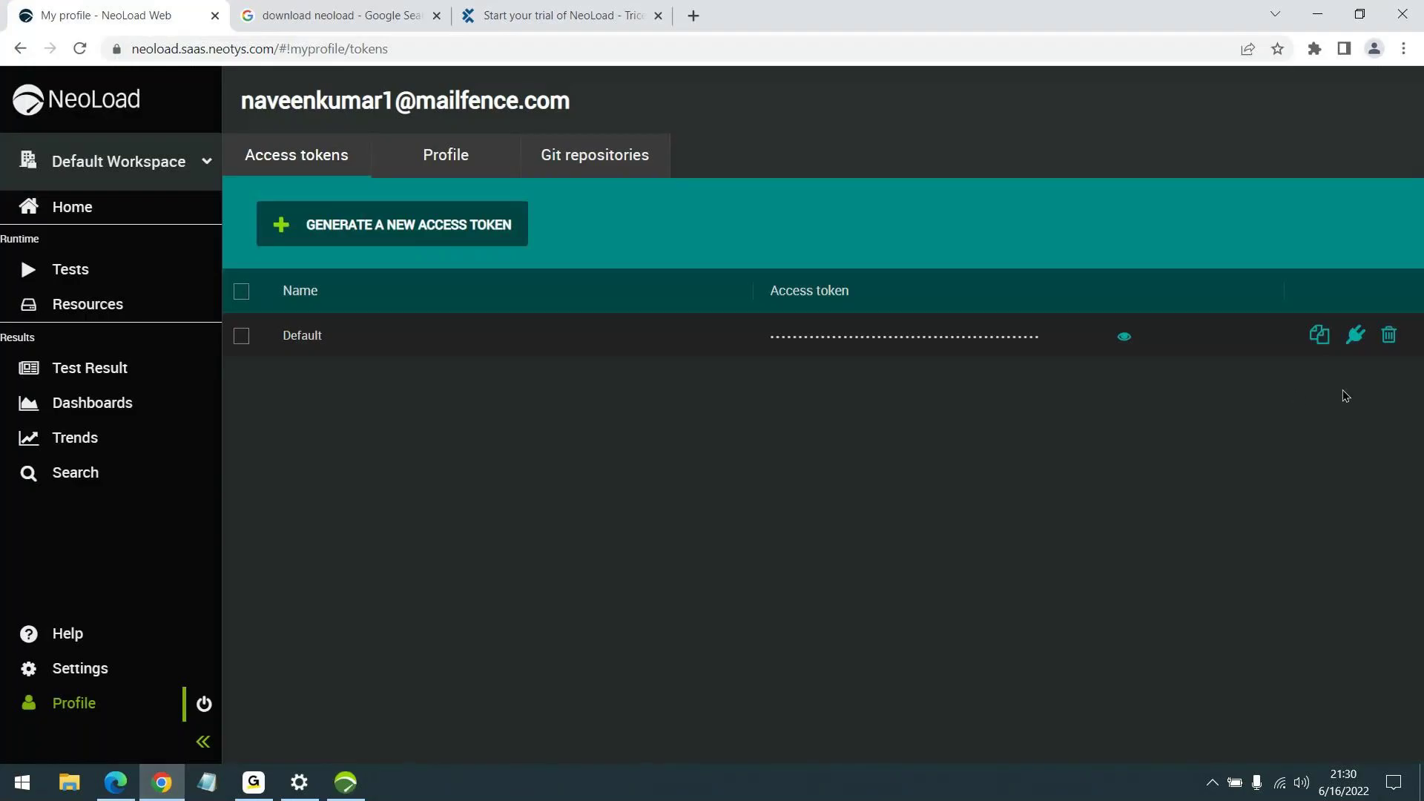
pyautogui.click(1356, 336)
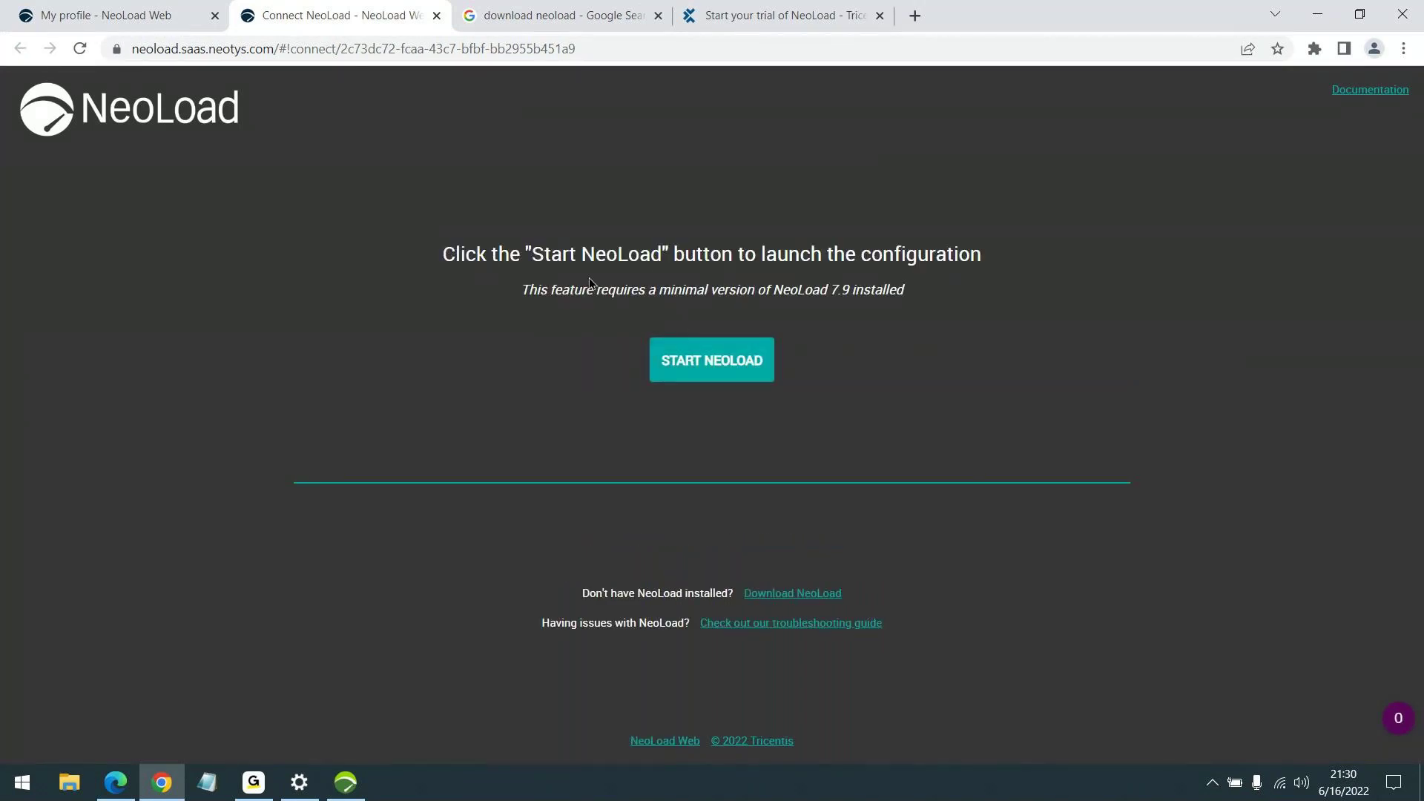
pyautogui.click(720, 359)
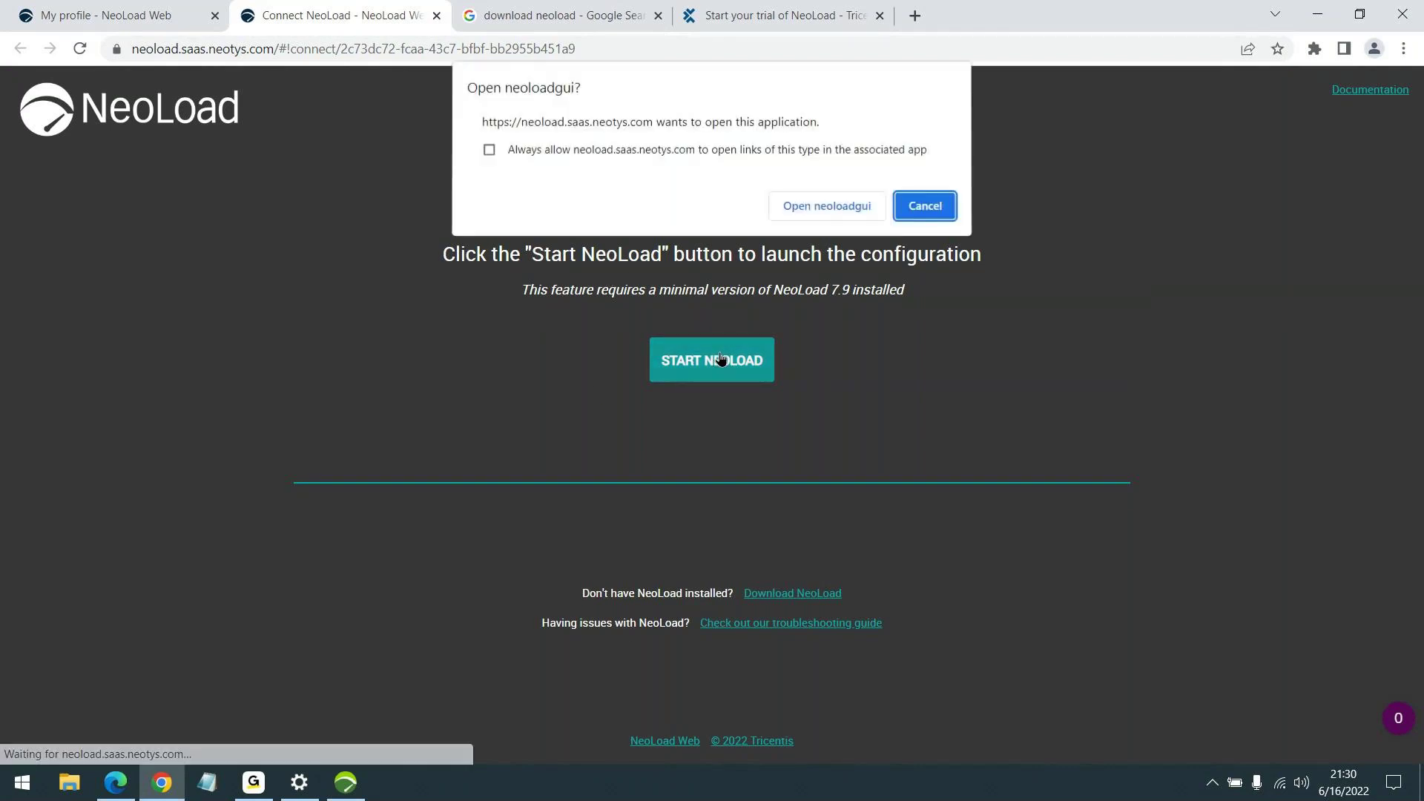
pyautogui.click(802, 210)
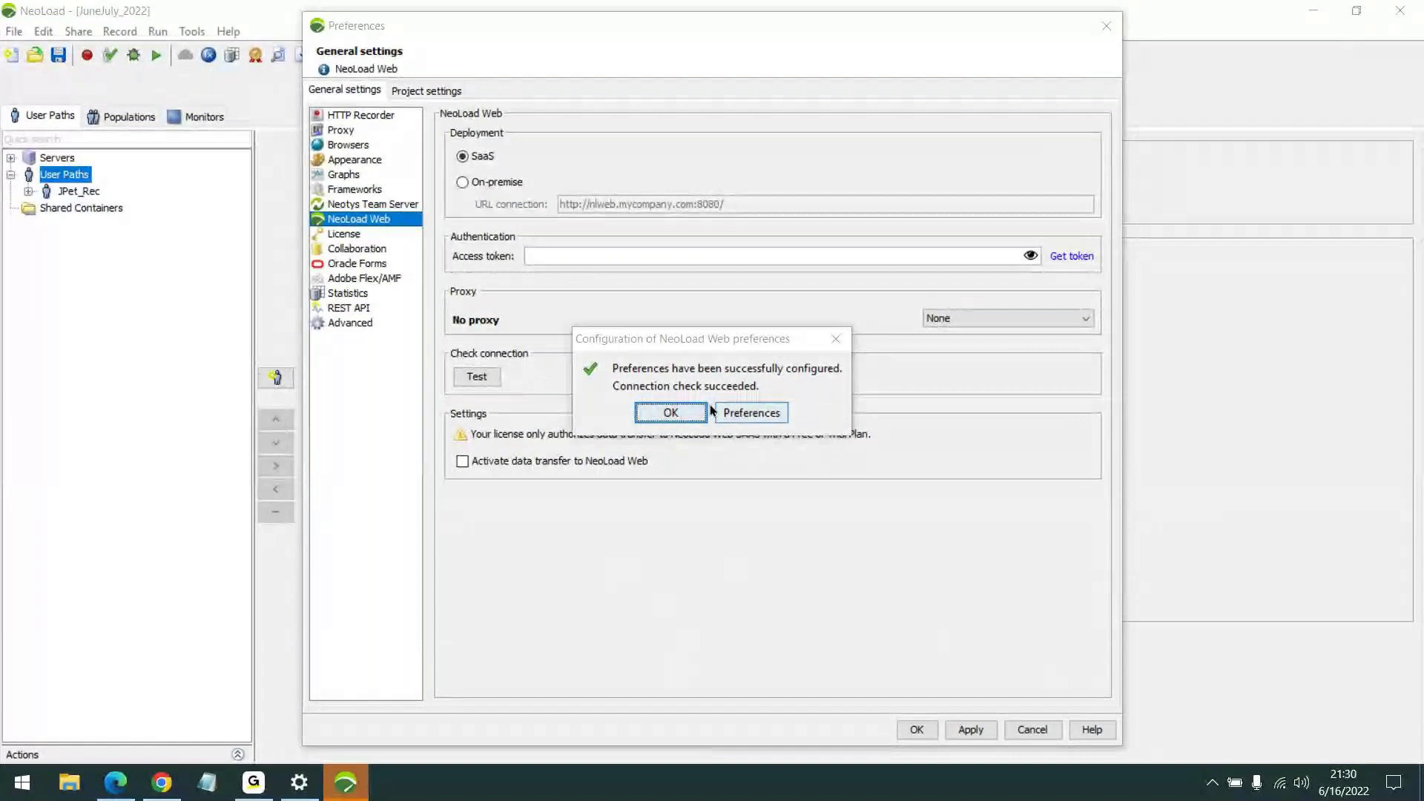
pyautogui.click(669, 412)
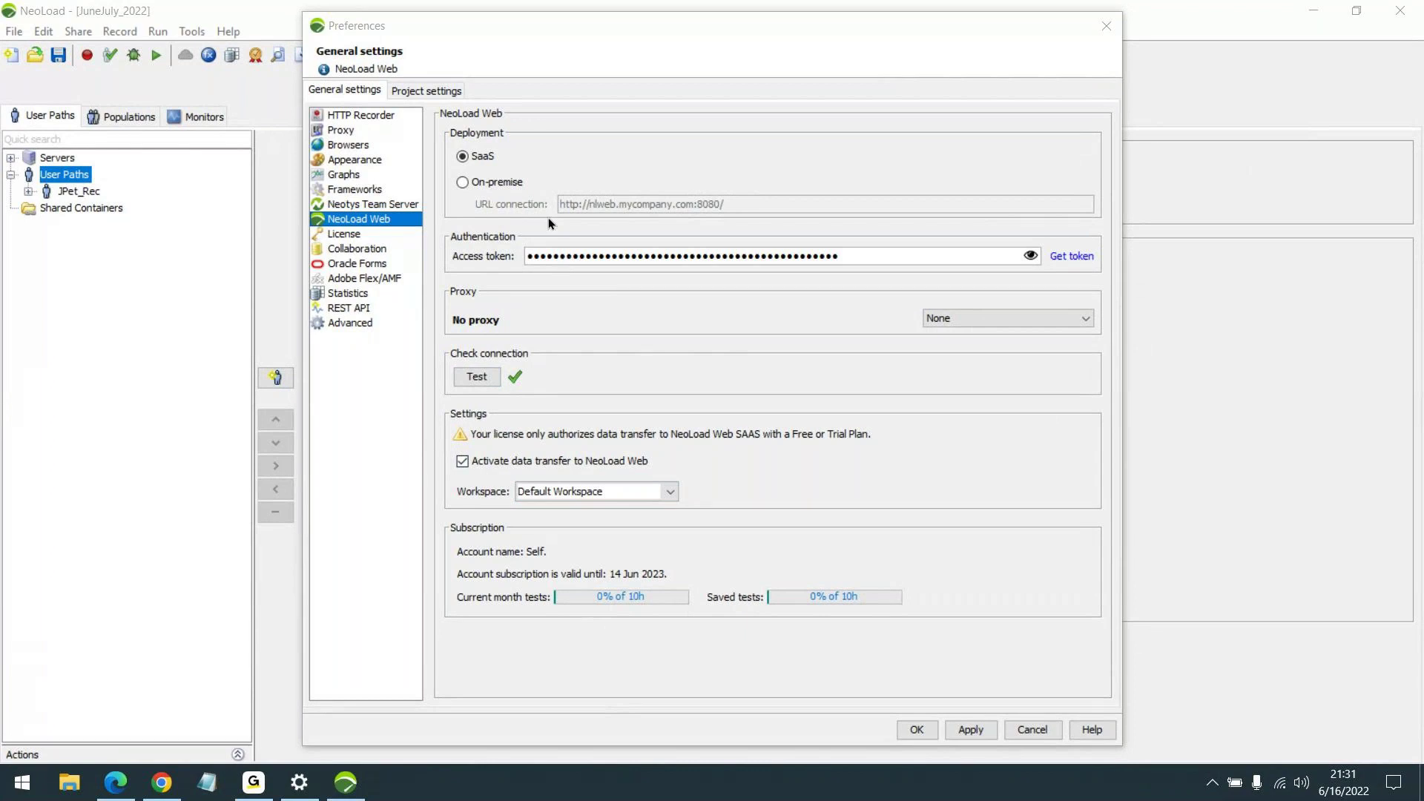
# Set the license configuration to use a NeoLoad Web server, and check the NeoLoad Web connection preferences
pyautogui.click(364, 233)
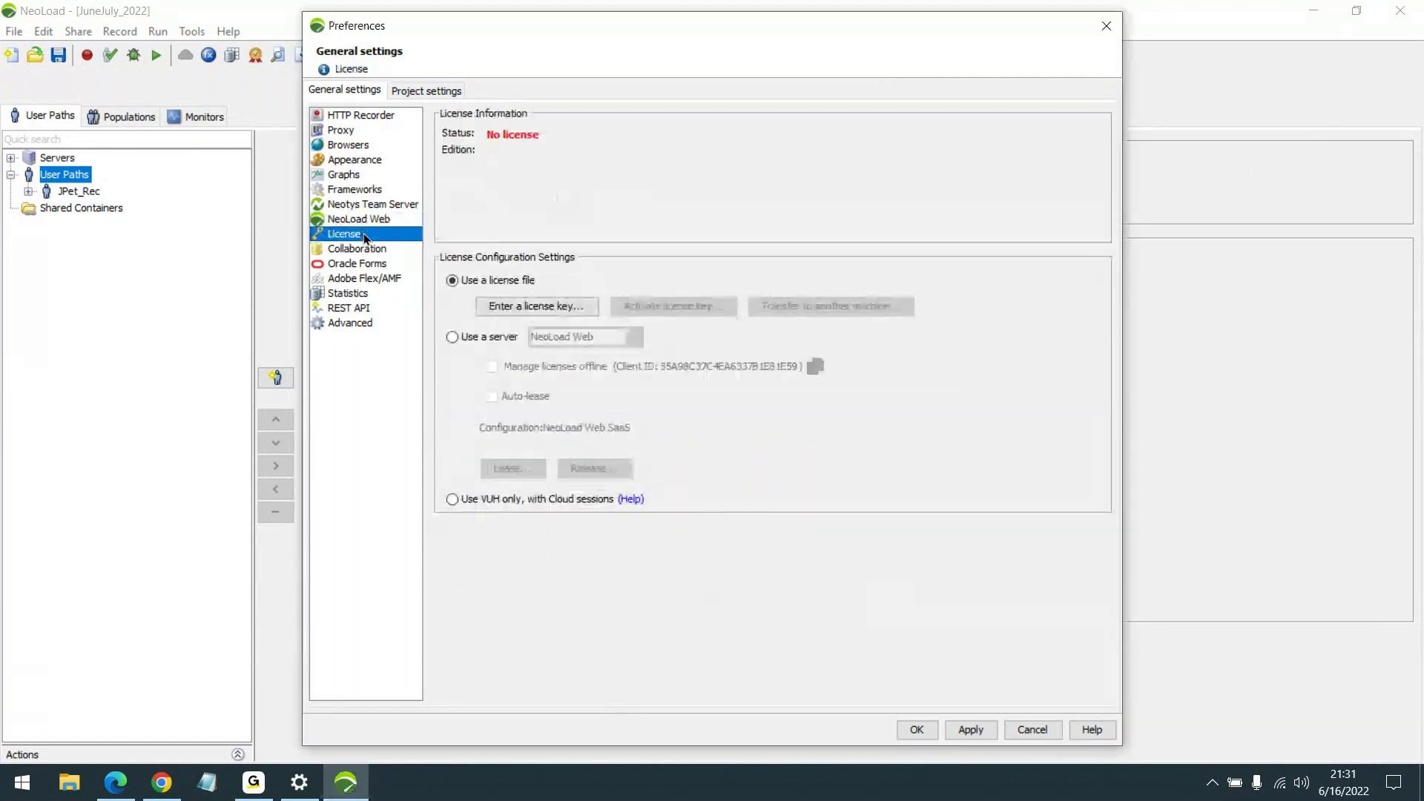
pyautogui.click(467, 343)
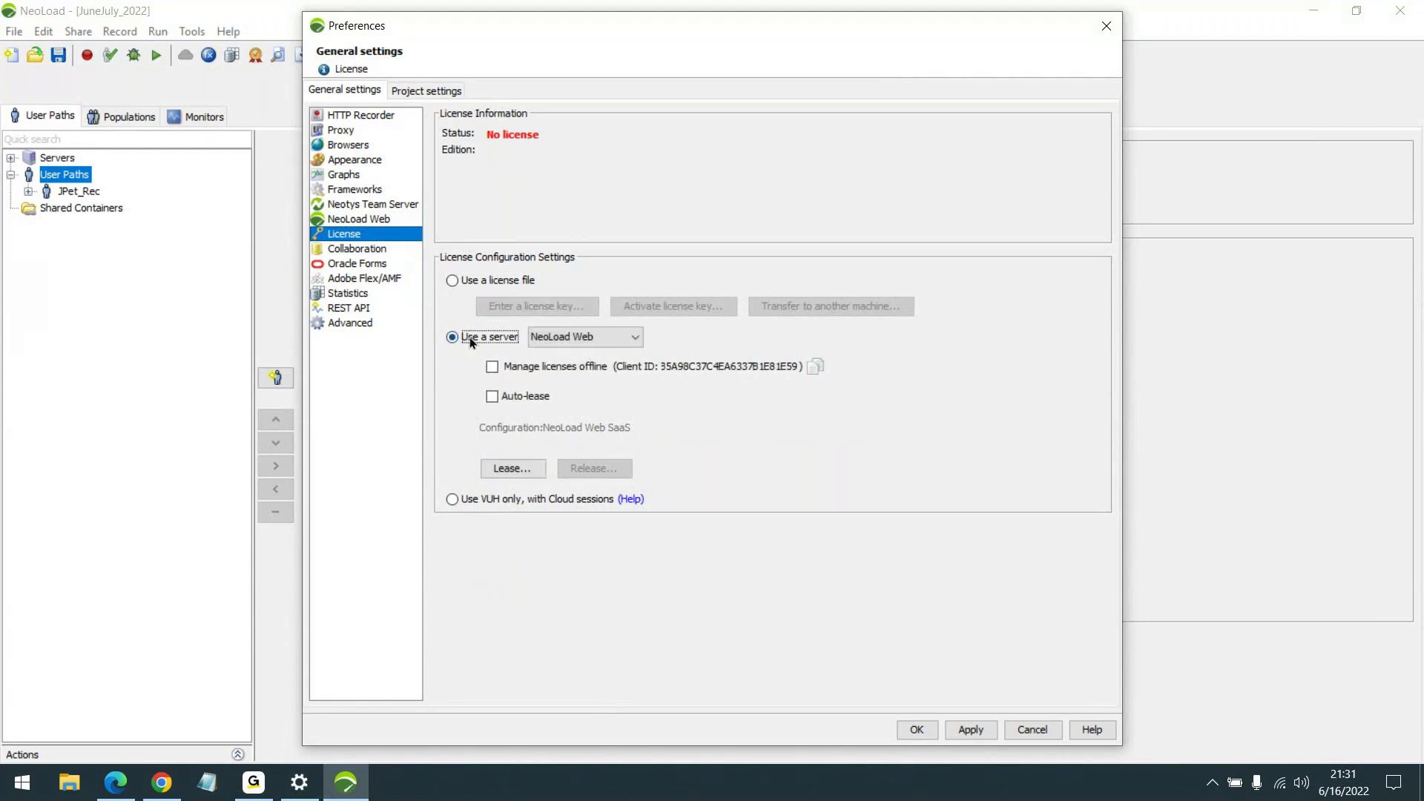
pyautogui.click(350, 220)
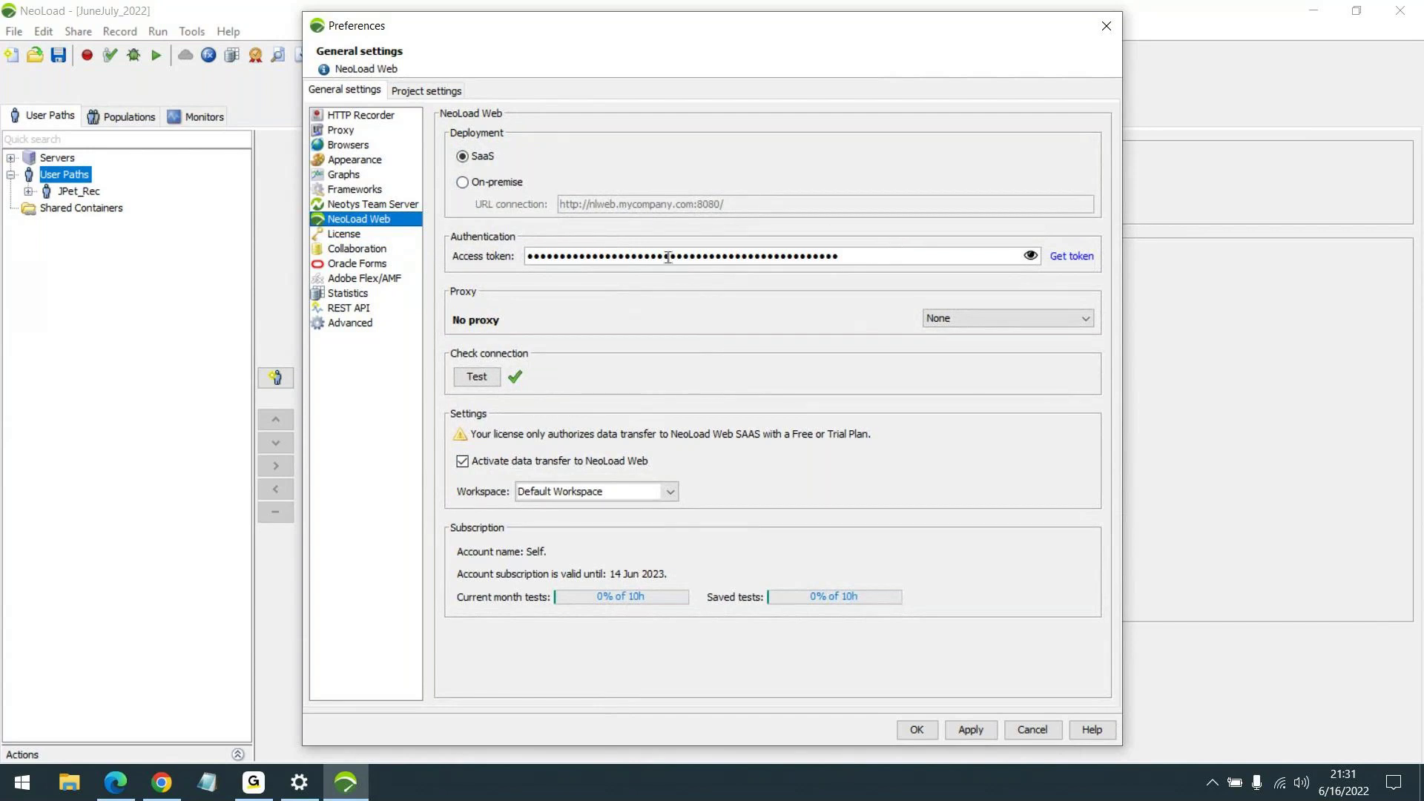
pyautogui.click(354, 236)
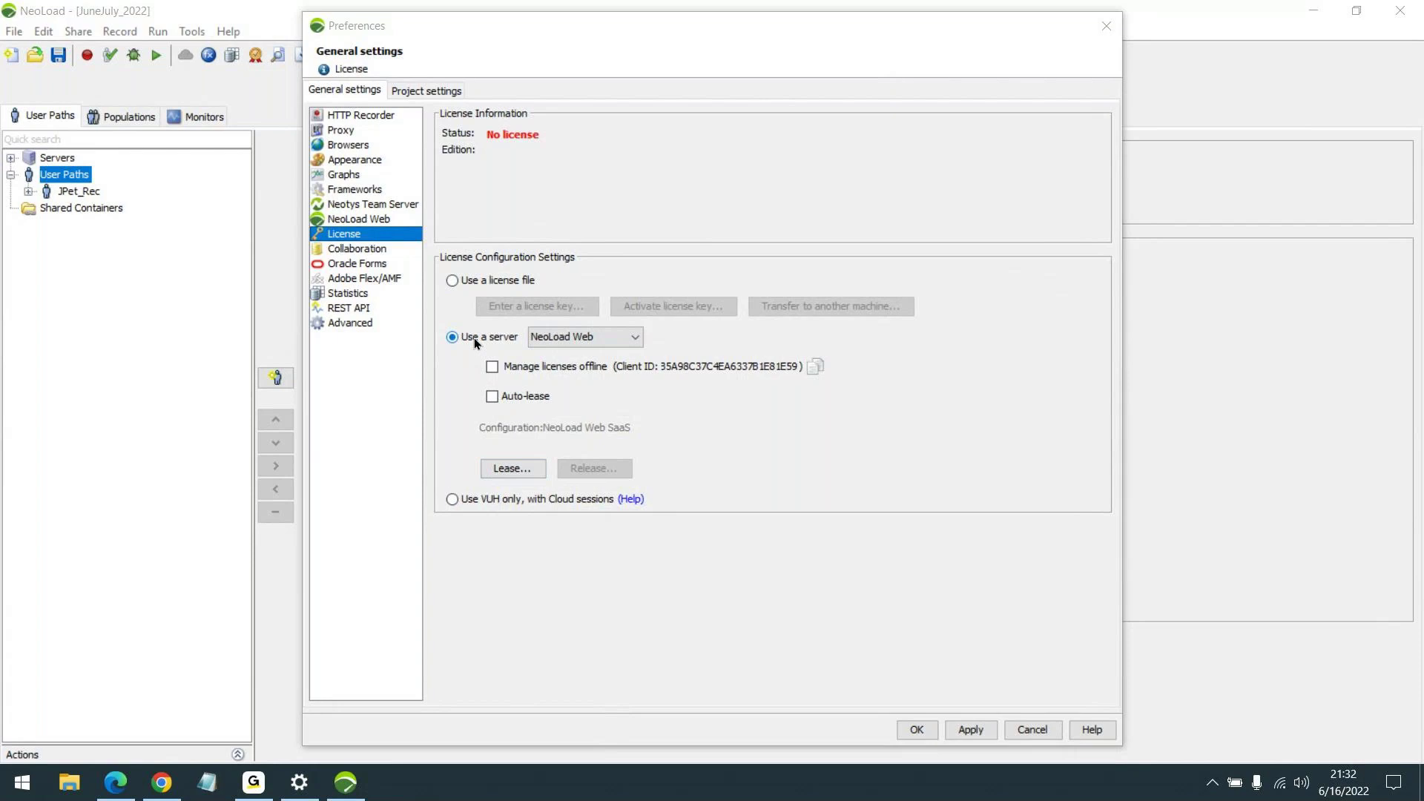
# Lease the granted trial license from NeoLoad Web with 50 Web VUs, 0 SAP VUs and a duration of 1 hour
pyautogui.click(513, 469)
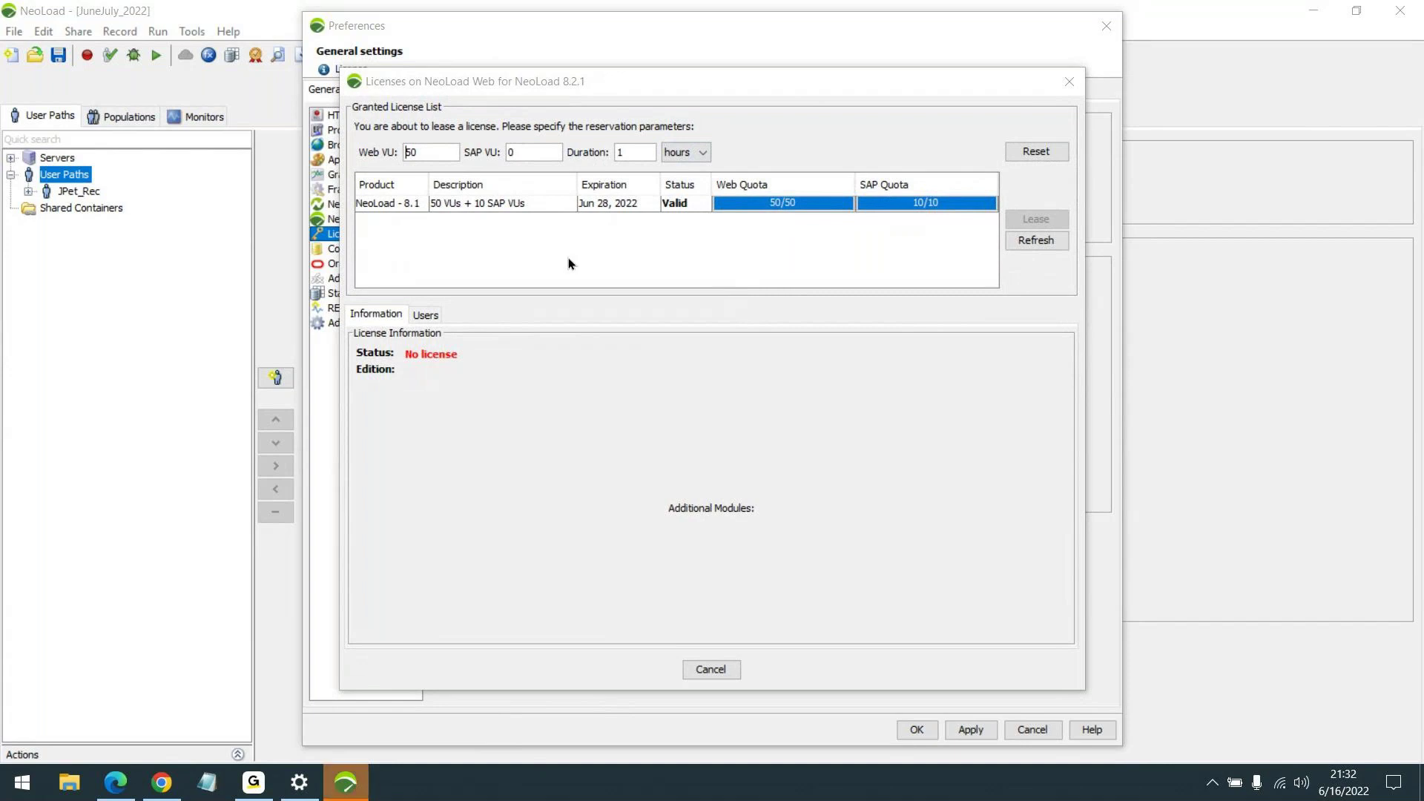
pyautogui.click(402, 205)
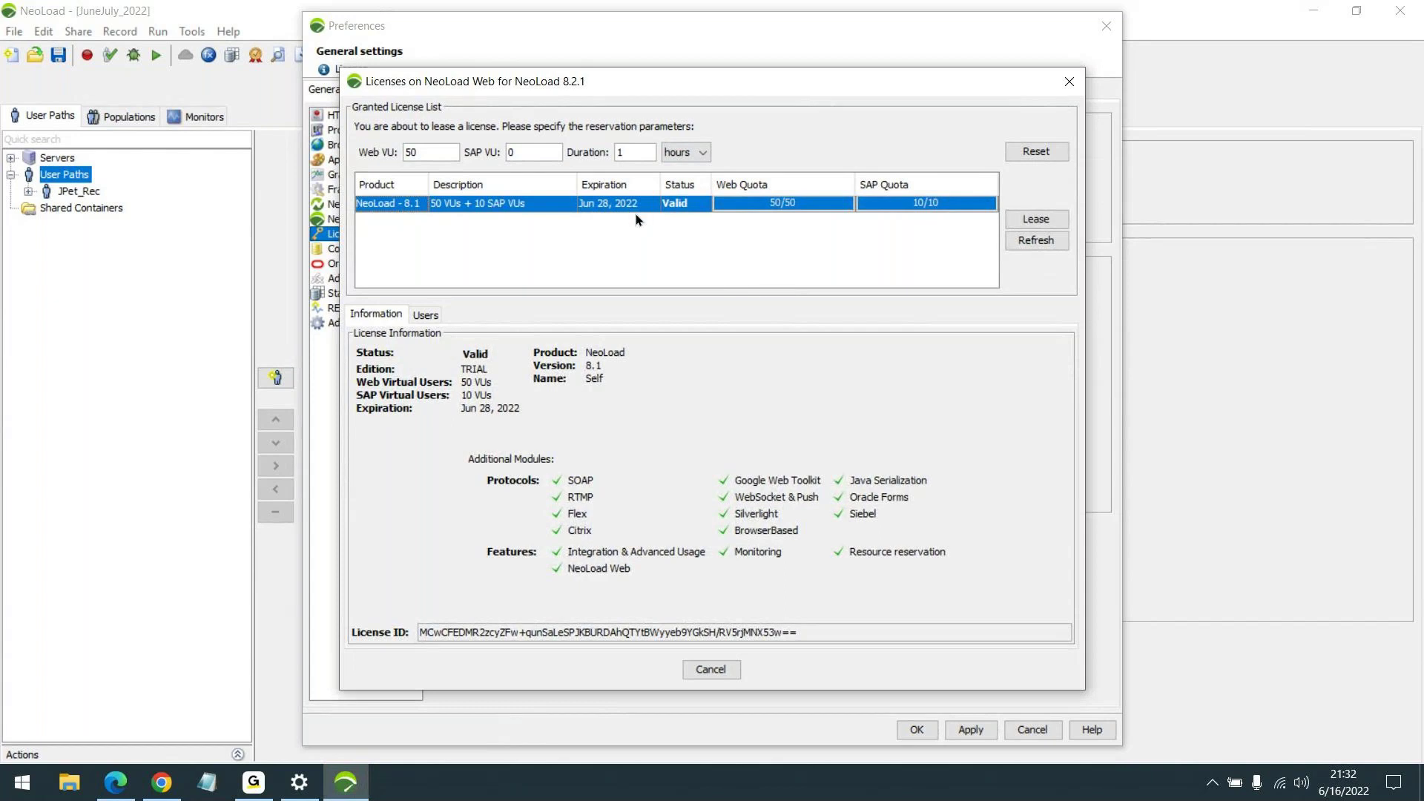
pyautogui.click(453, 153)
pyautogui.doubleClick(412, 153)
pyautogui.click(554, 206)
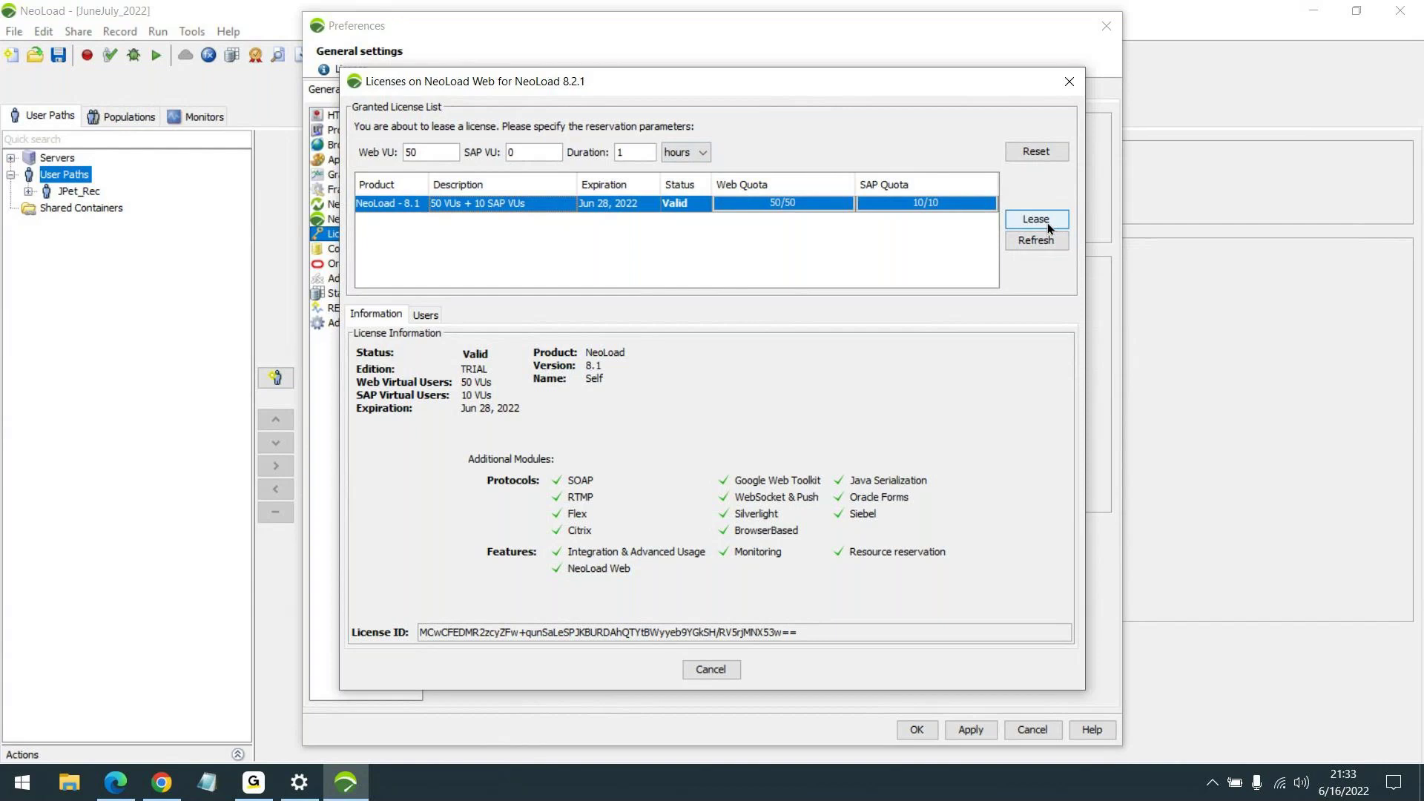
pyautogui.click(703, 152)
pyautogui.click(691, 171)
pyautogui.doubleClick(623, 152)
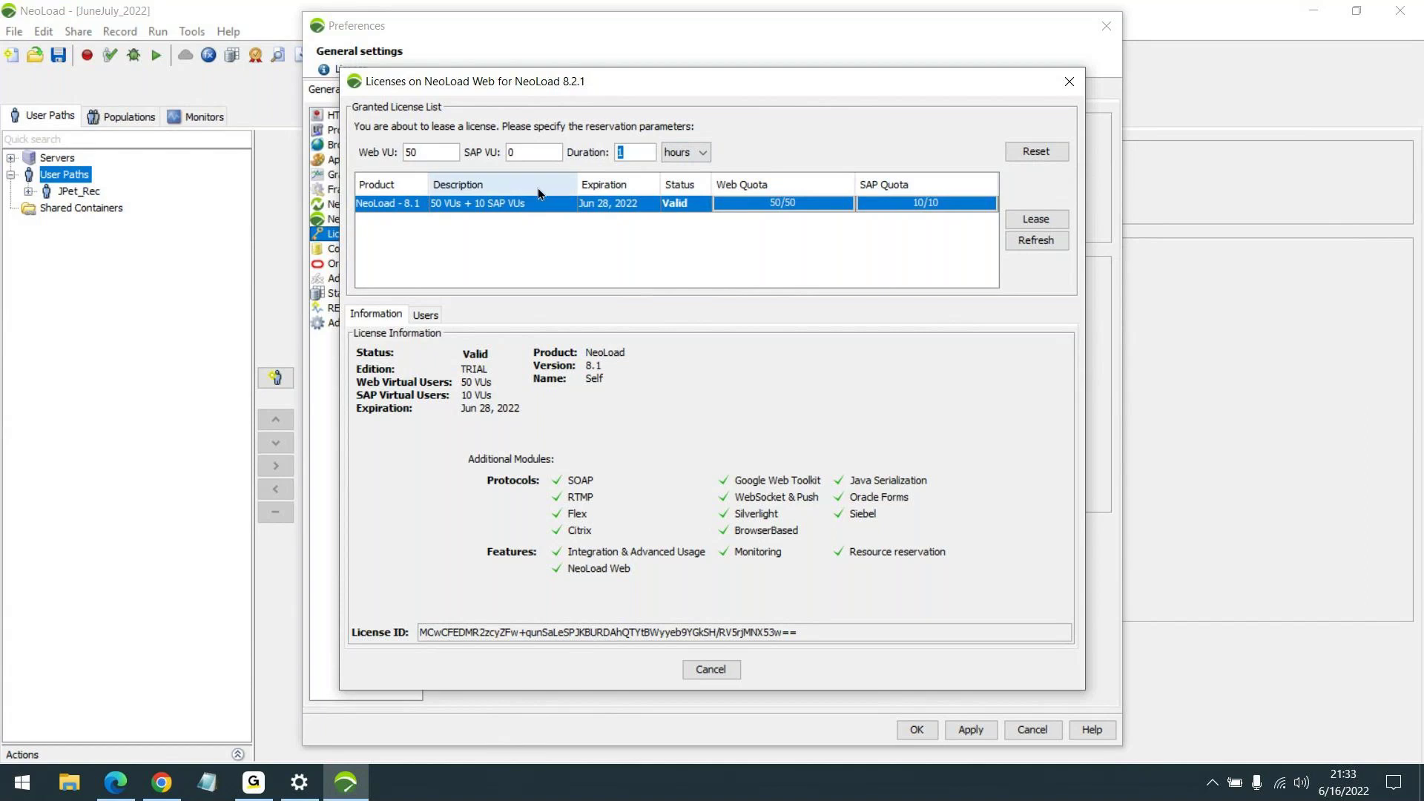
pyautogui.click(1037, 220)
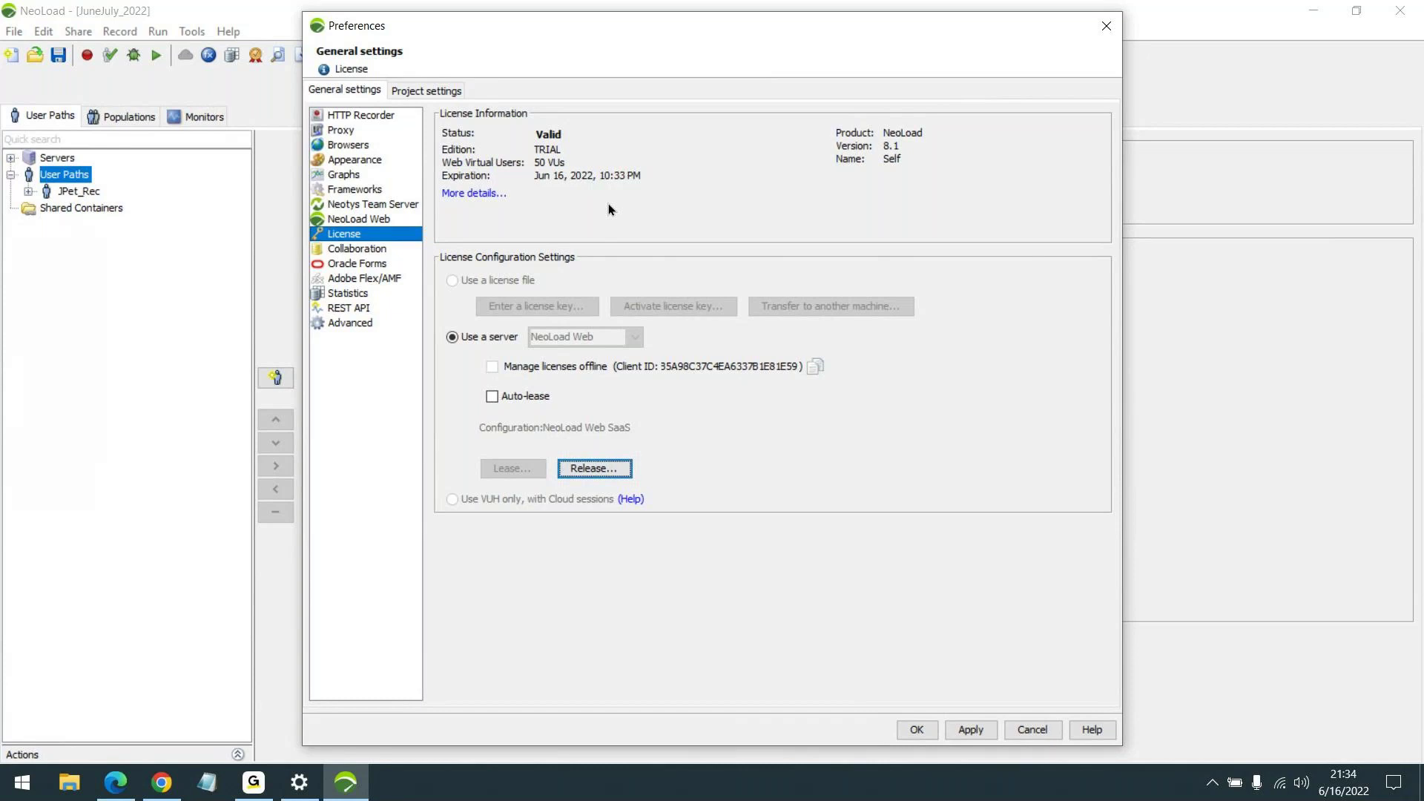
# Release the leased license to the server and keep NeoLoad Web as the license server
pyautogui.click(585, 470)
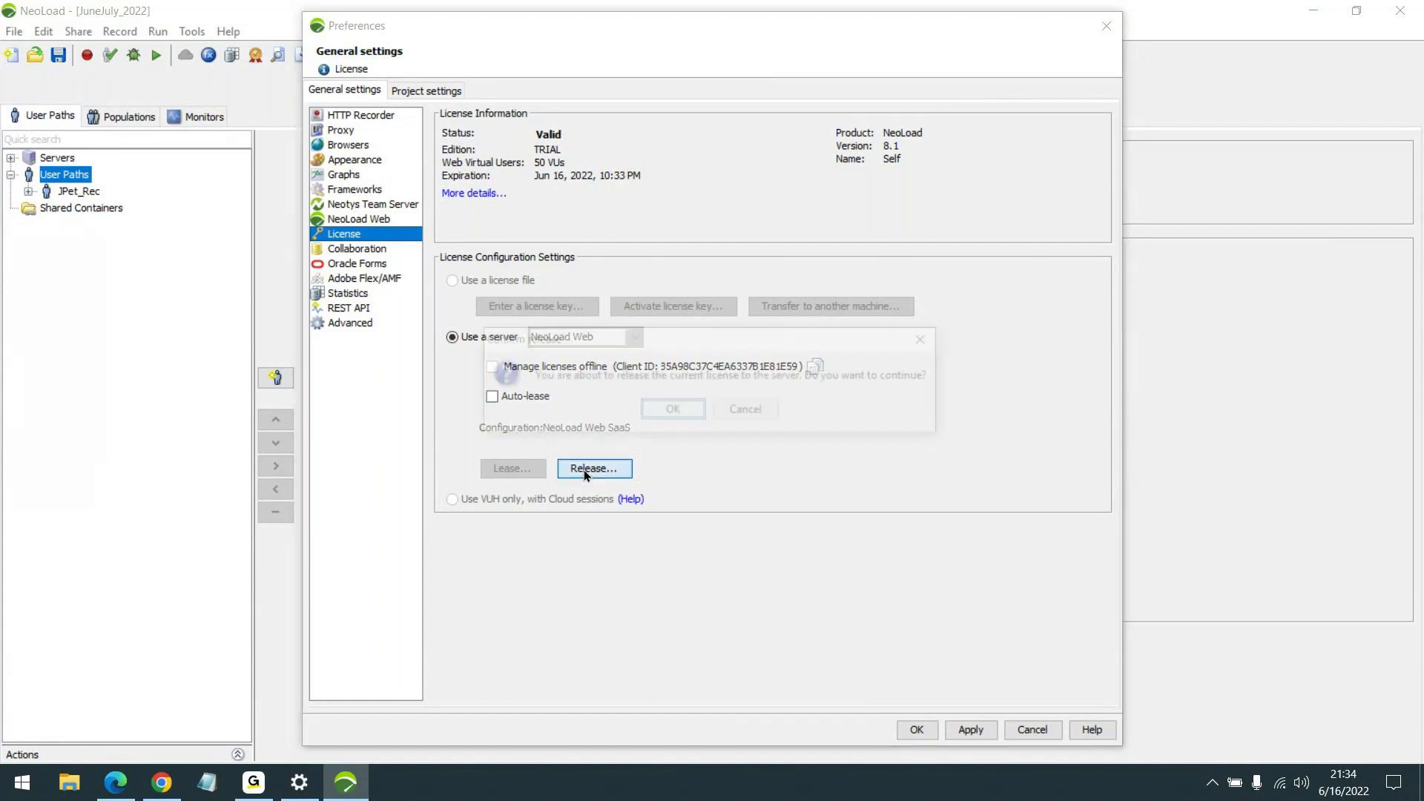
pyautogui.click(686, 410)
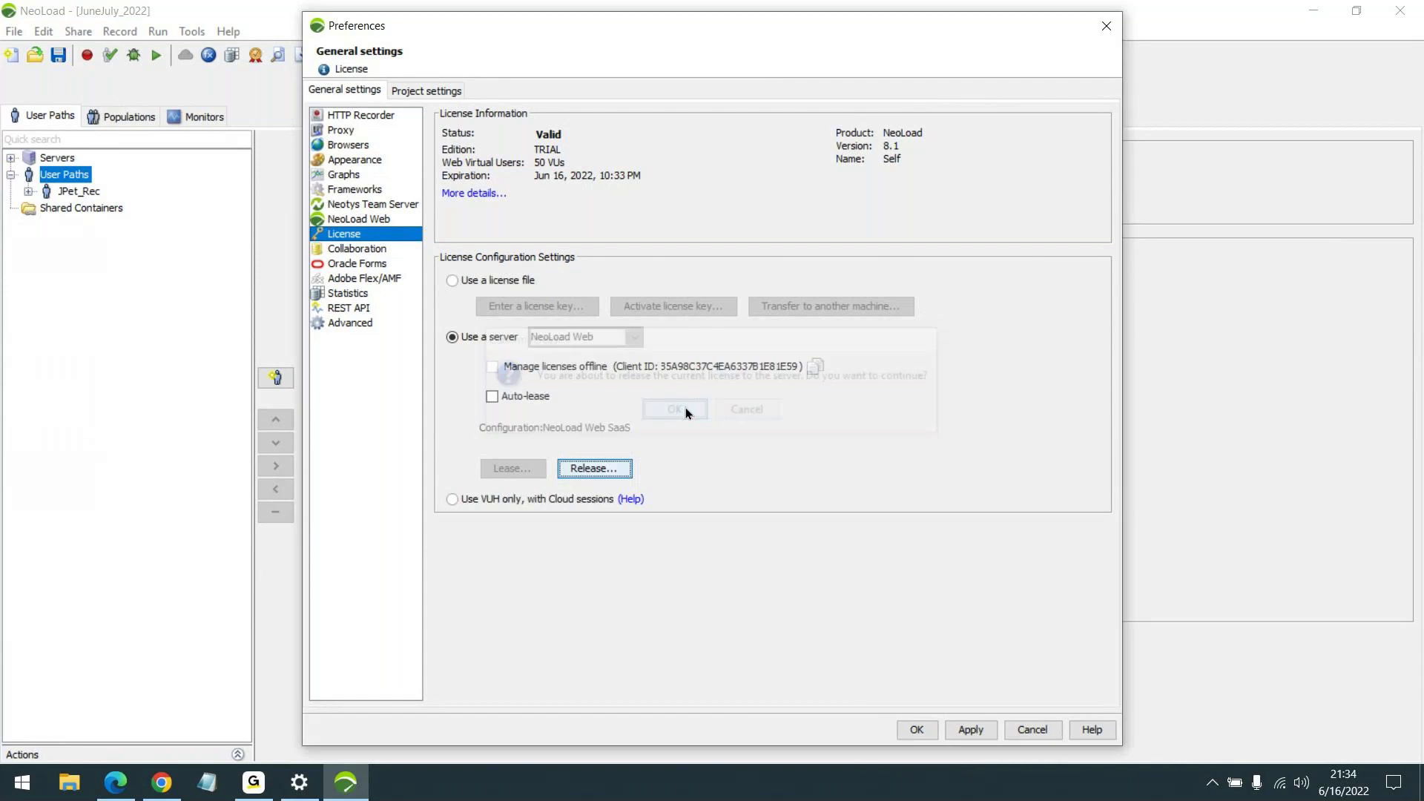
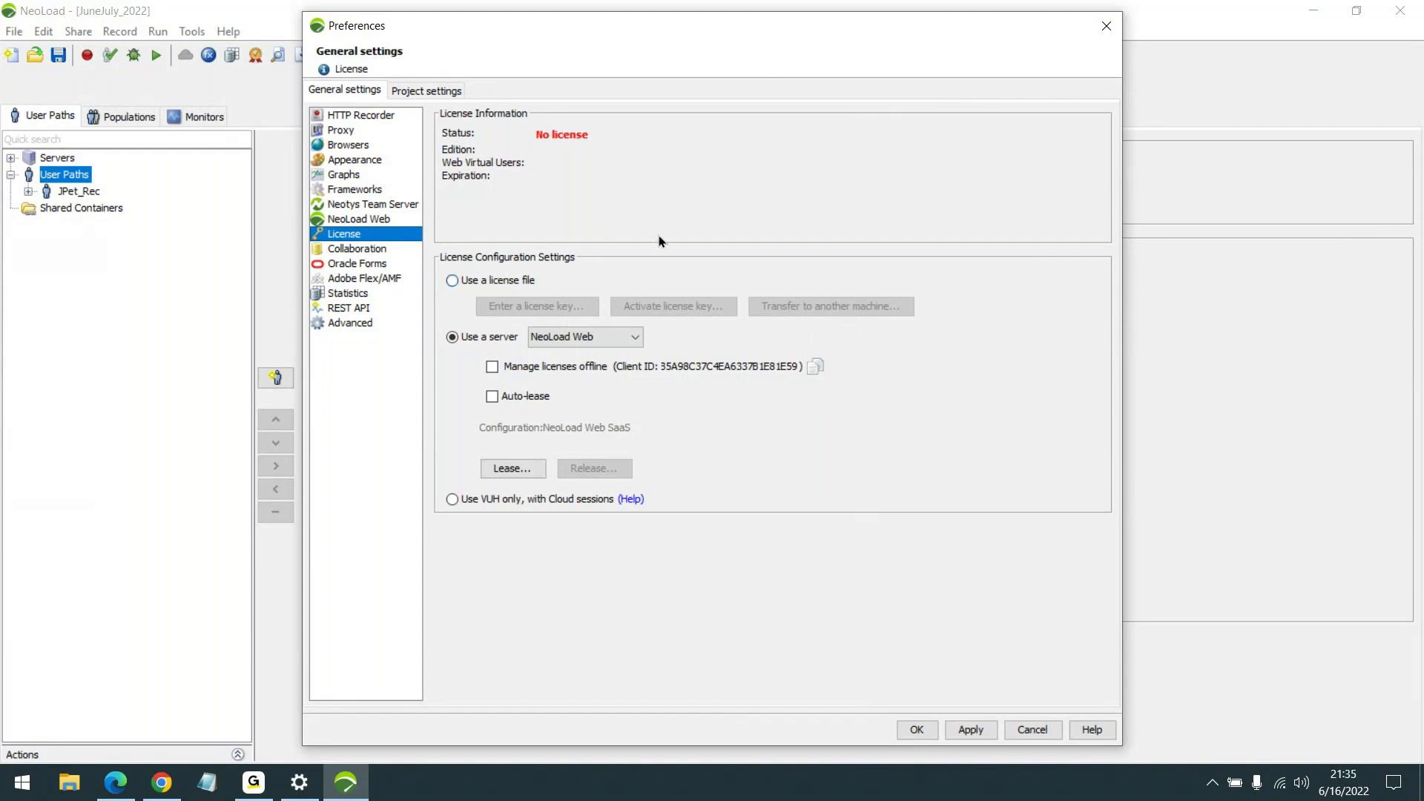
pyautogui.click(613, 338)
pyautogui.click(611, 349)
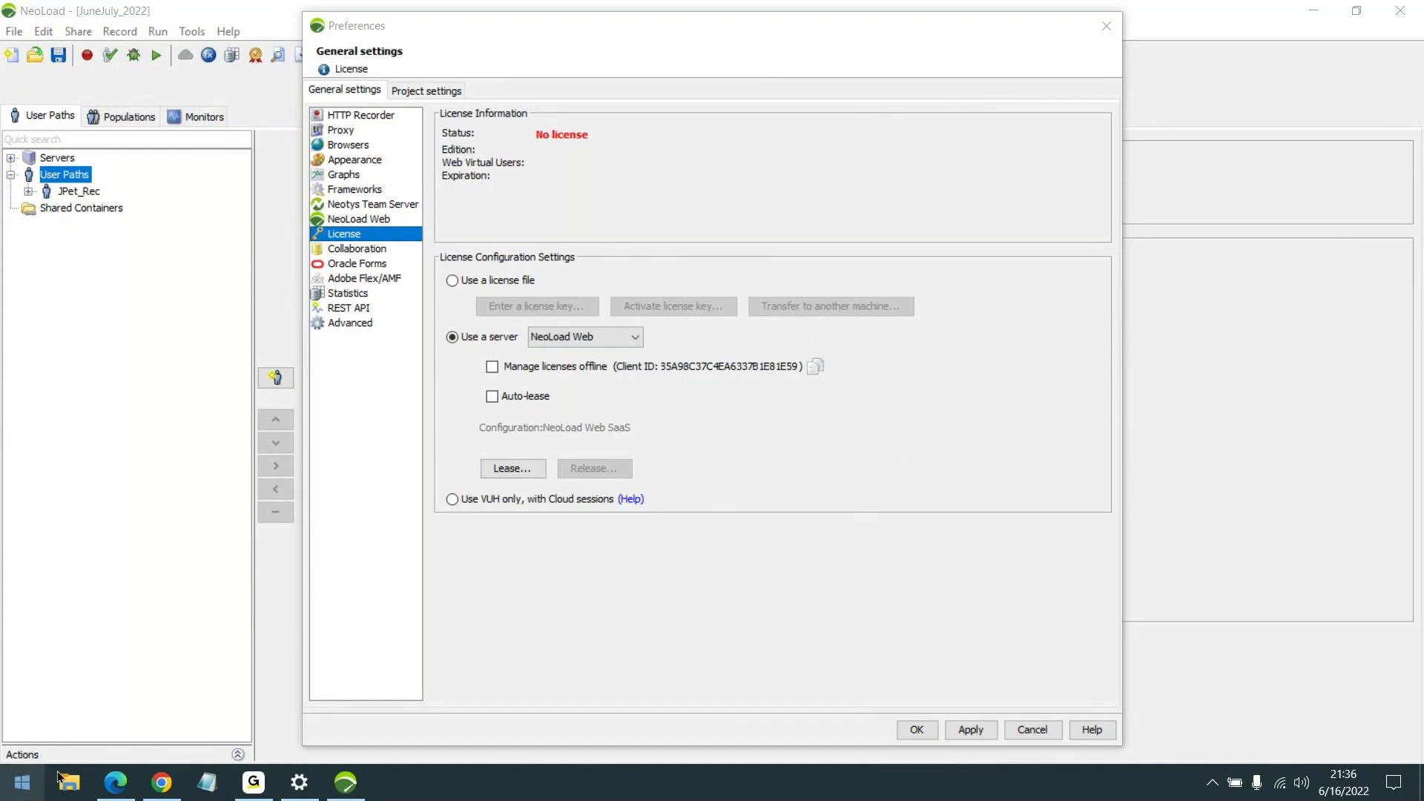
# Examine the NeoLoad trial request page in Edge for its required fields, agreements and the download link for existing customers
pyautogui.click(115, 792)
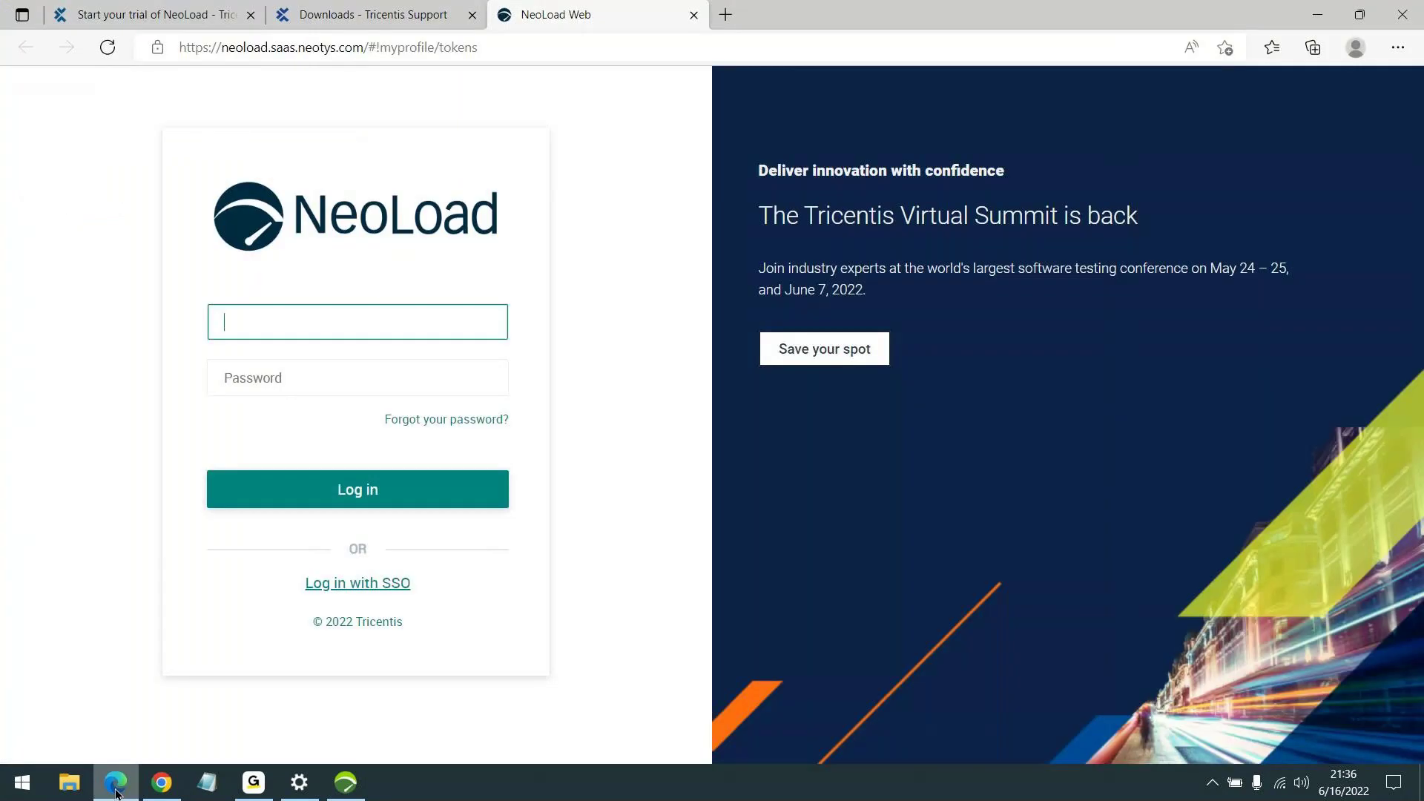
pyautogui.click(196, 16)
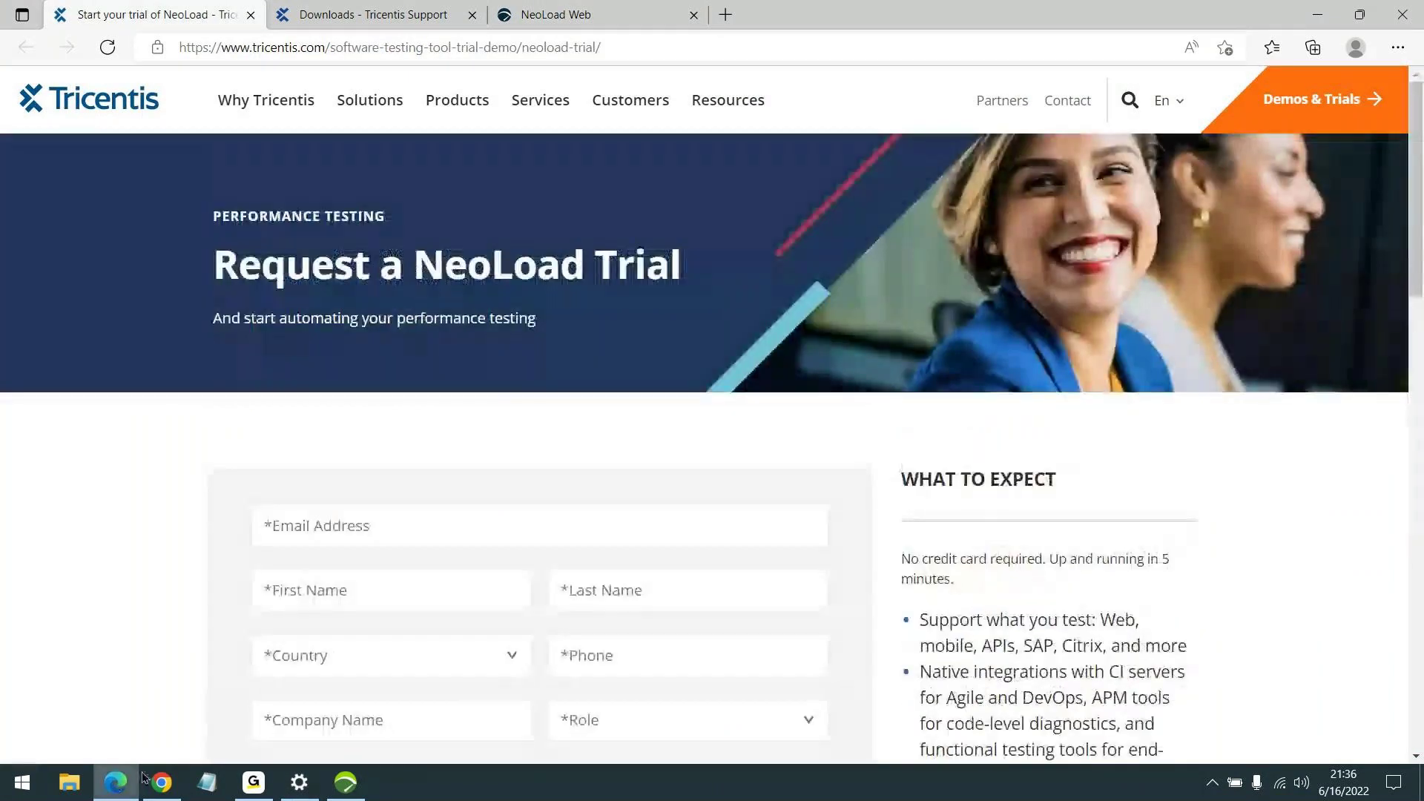
pyautogui.click(161, 782)
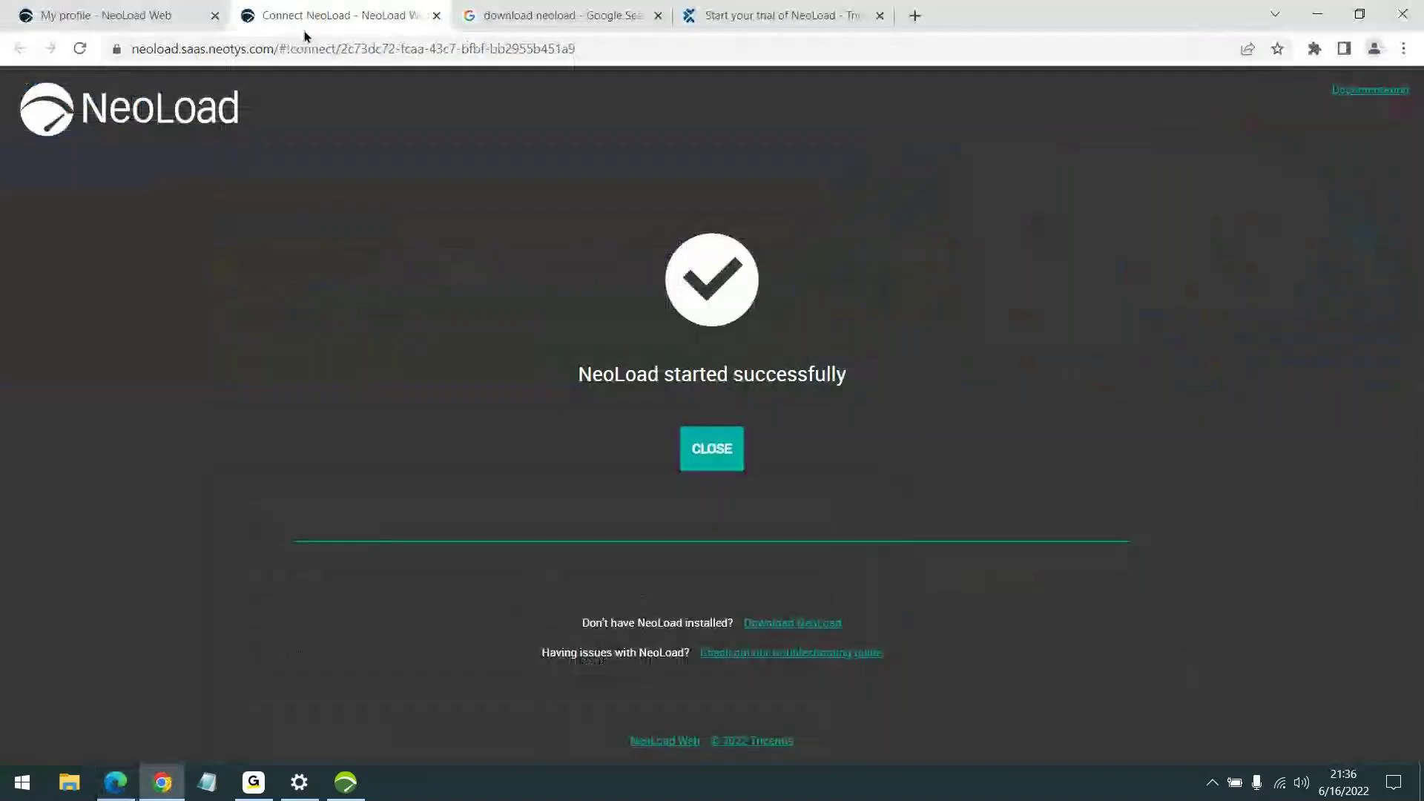
pyautogui.click(518, 12)
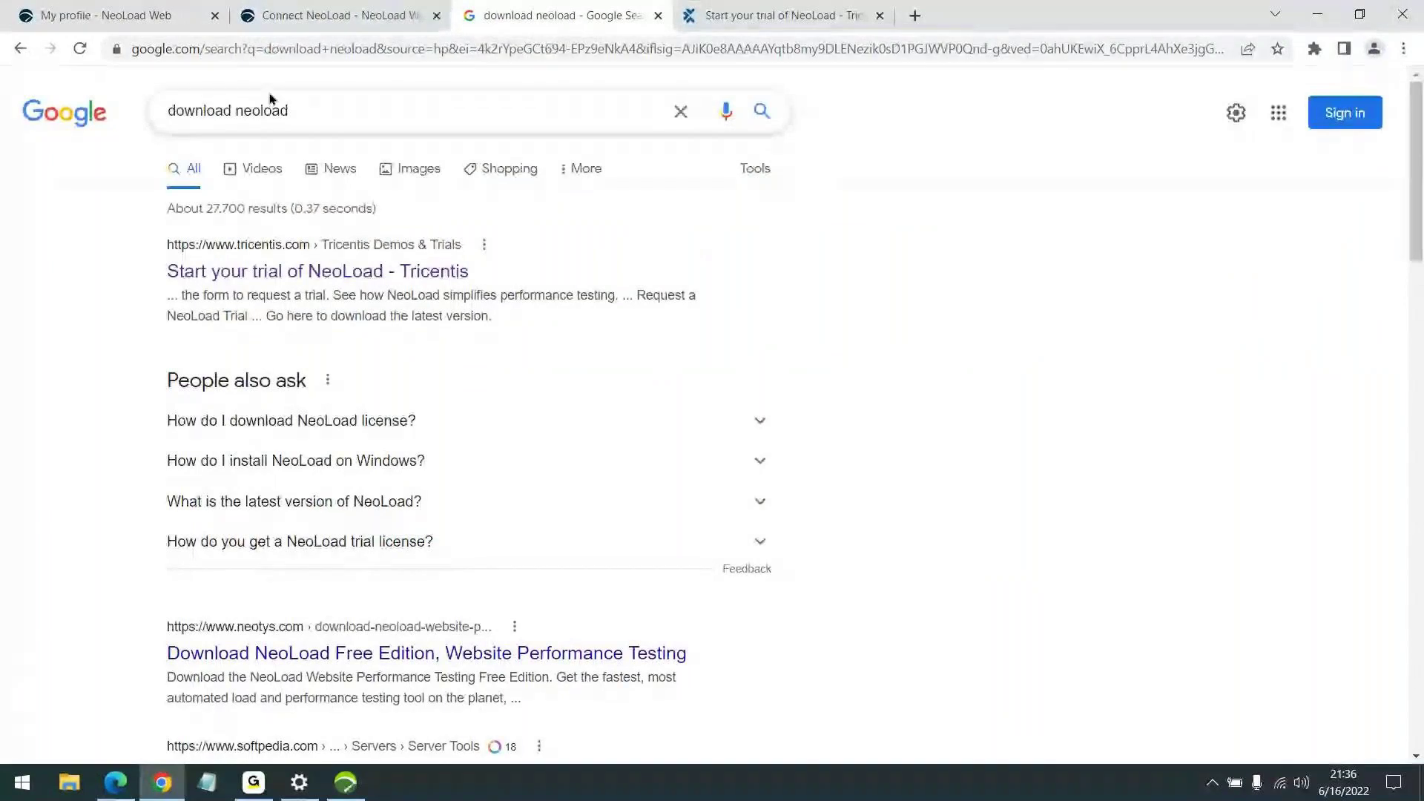
pyautogui.click(373, 286)
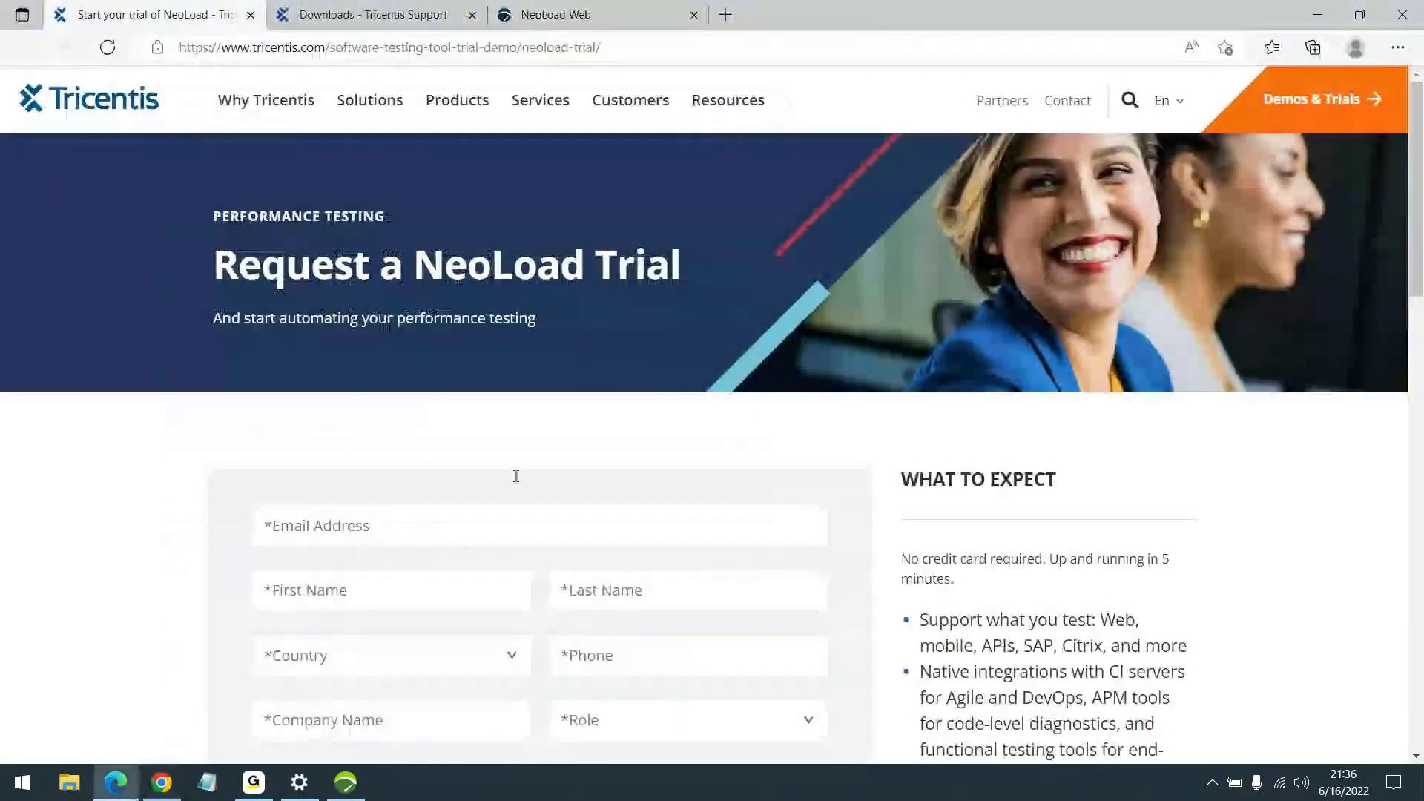
pyautogui.scroll(-4, 516, 476)
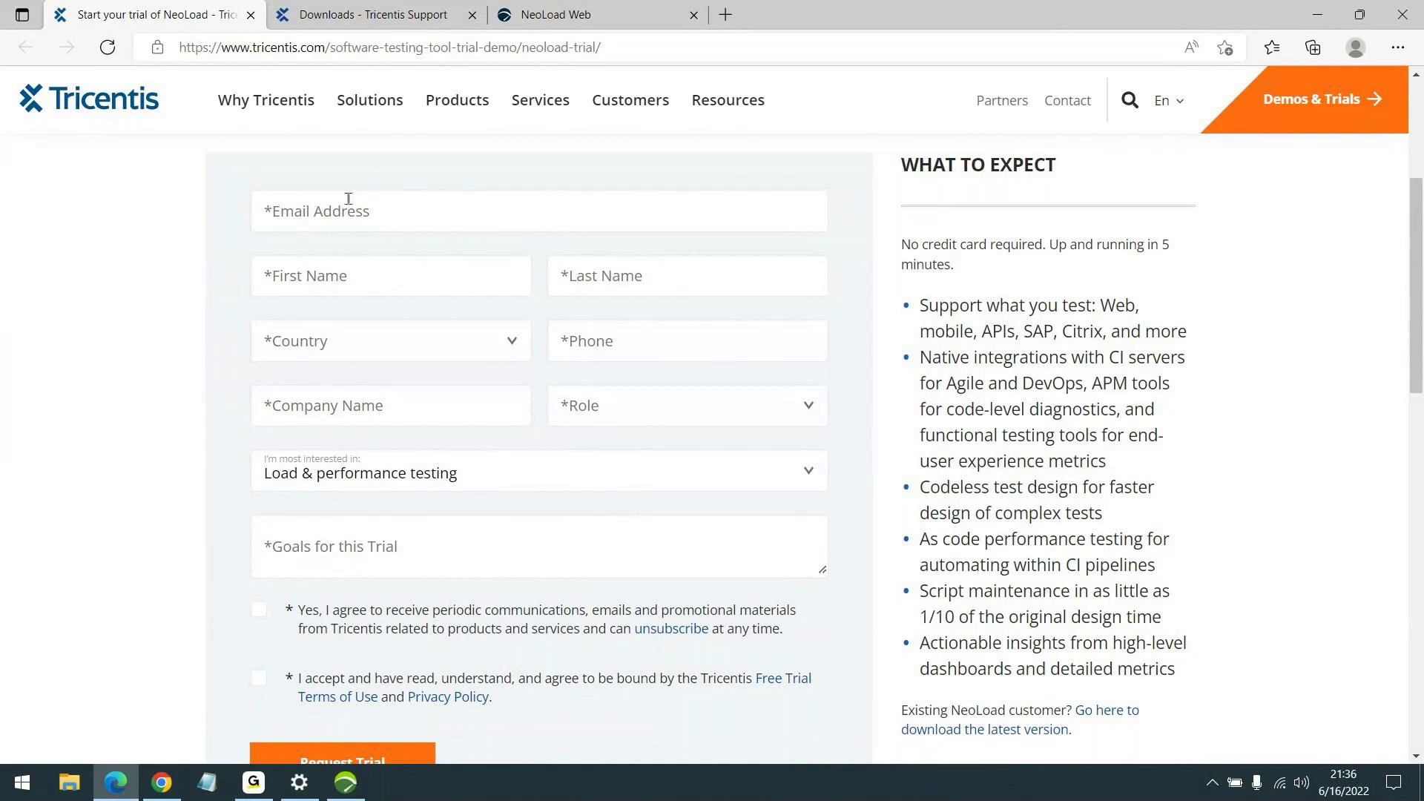
pyautogui.scroll(-3, 438, 589)
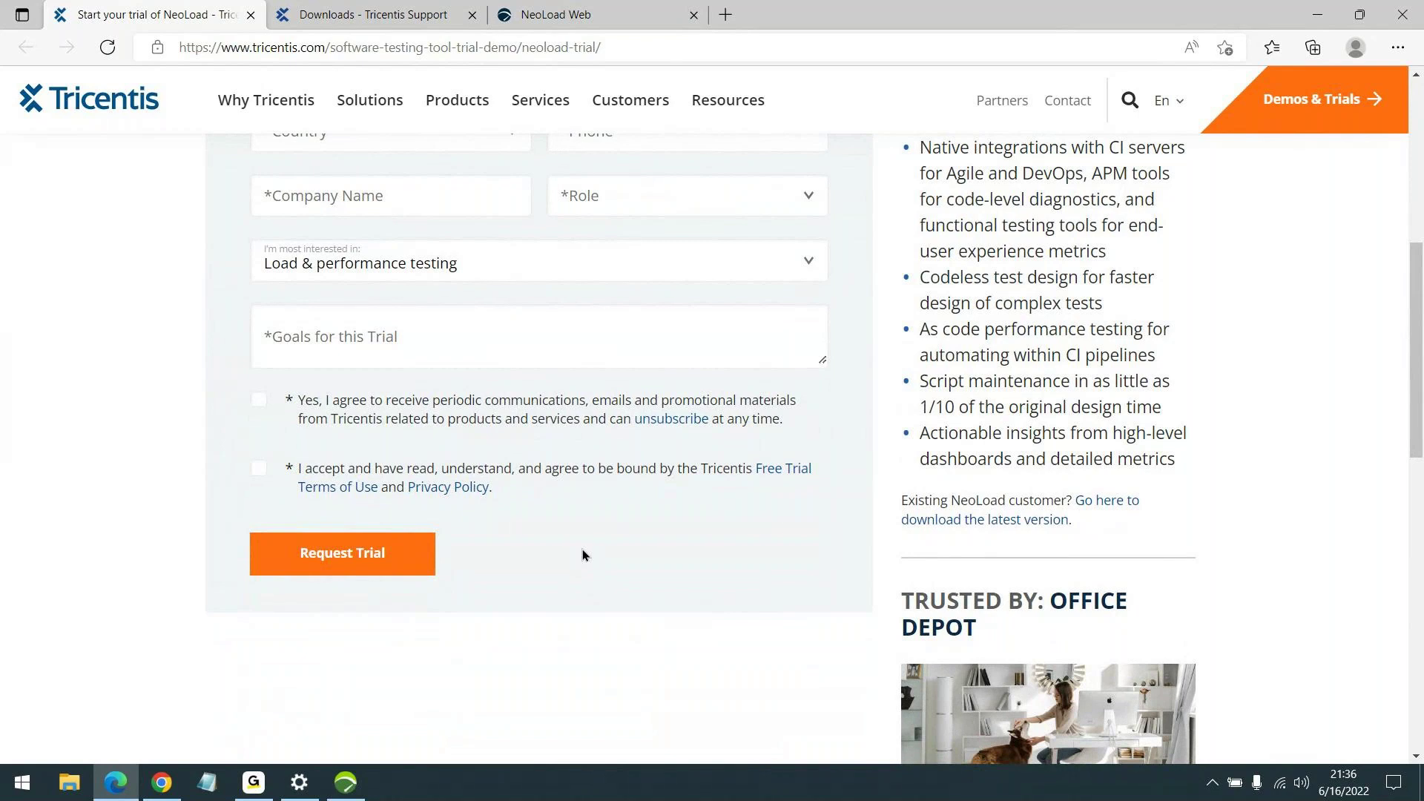
pyautogui.scroll(2, 611, 541)
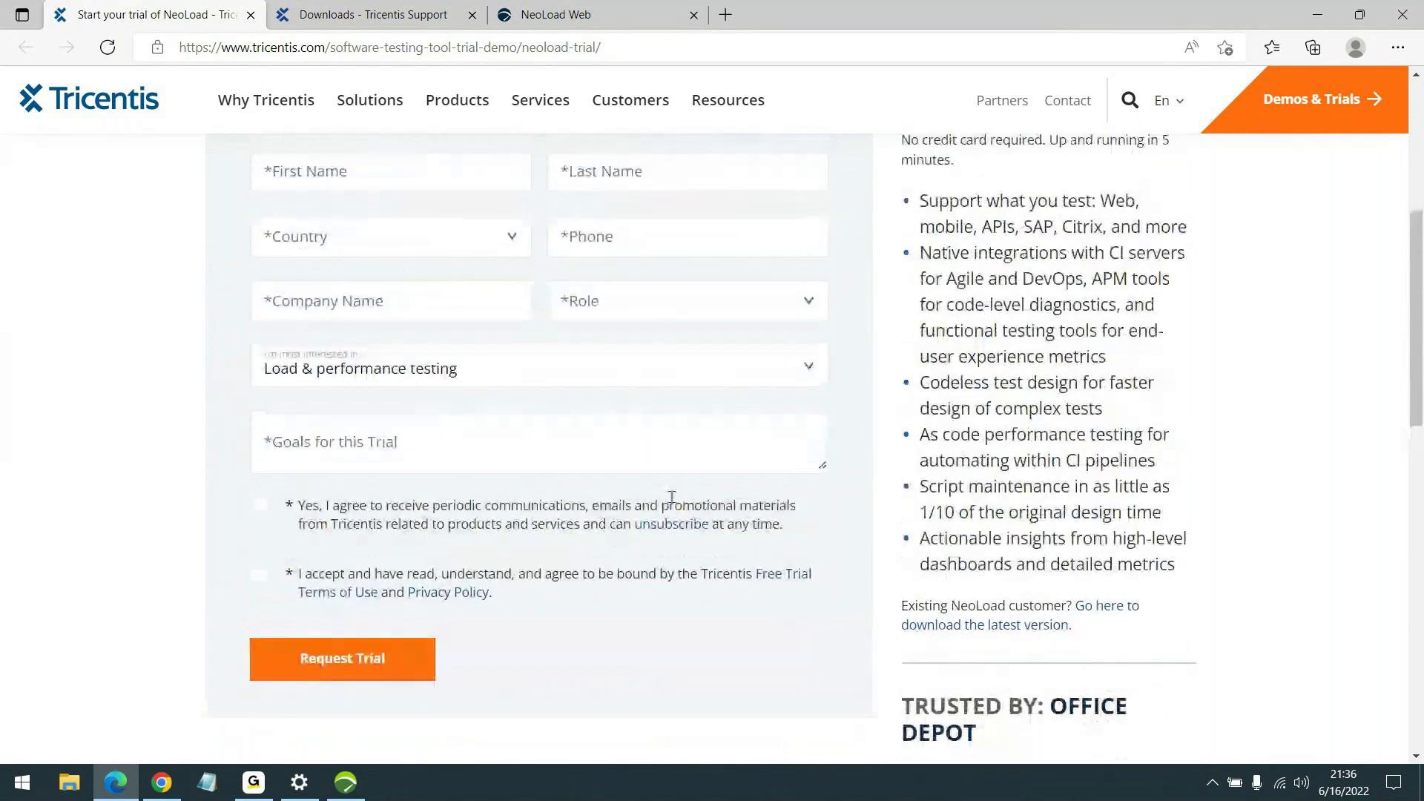
pyautogui.scroll(1, 671, 495)
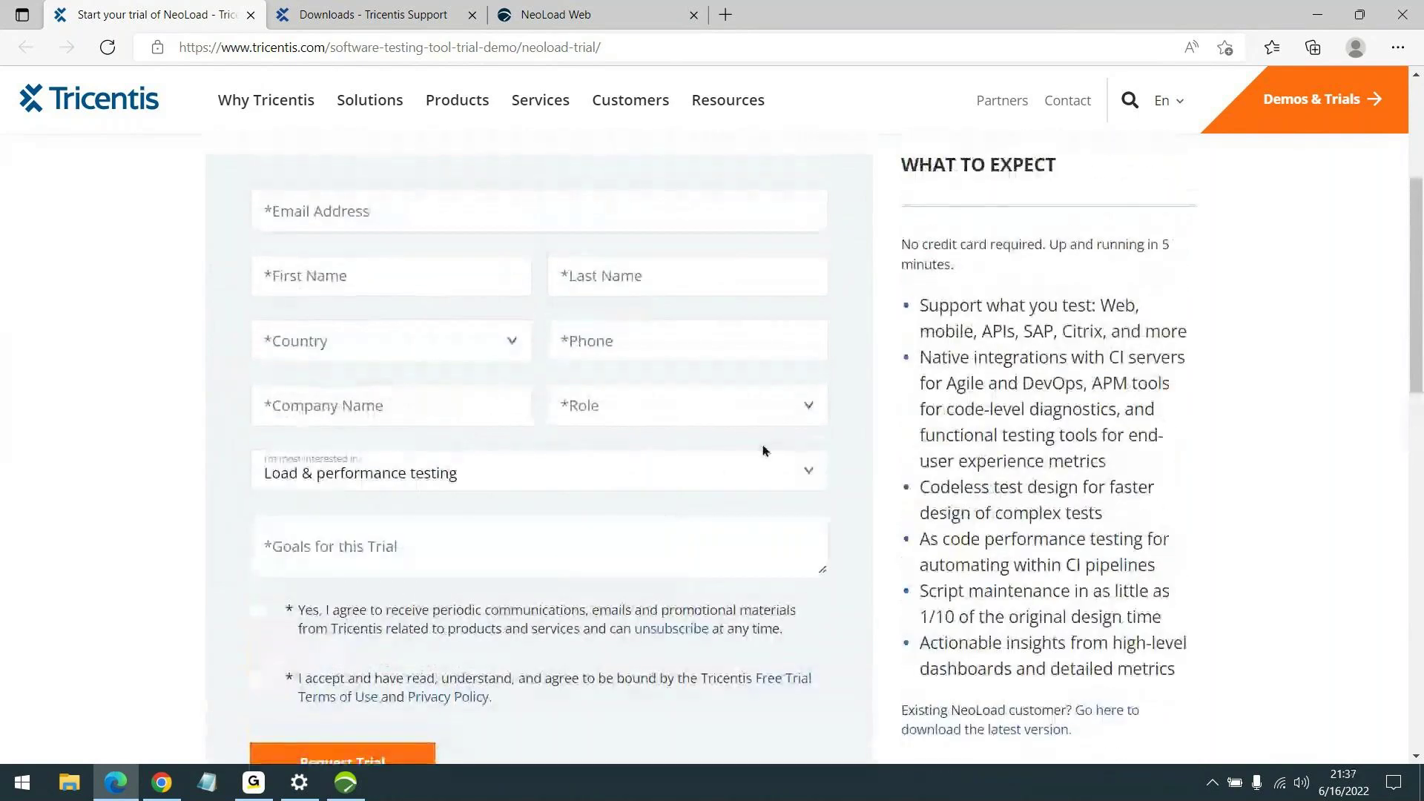
pyautogui.scroll(-4, 890, 430)
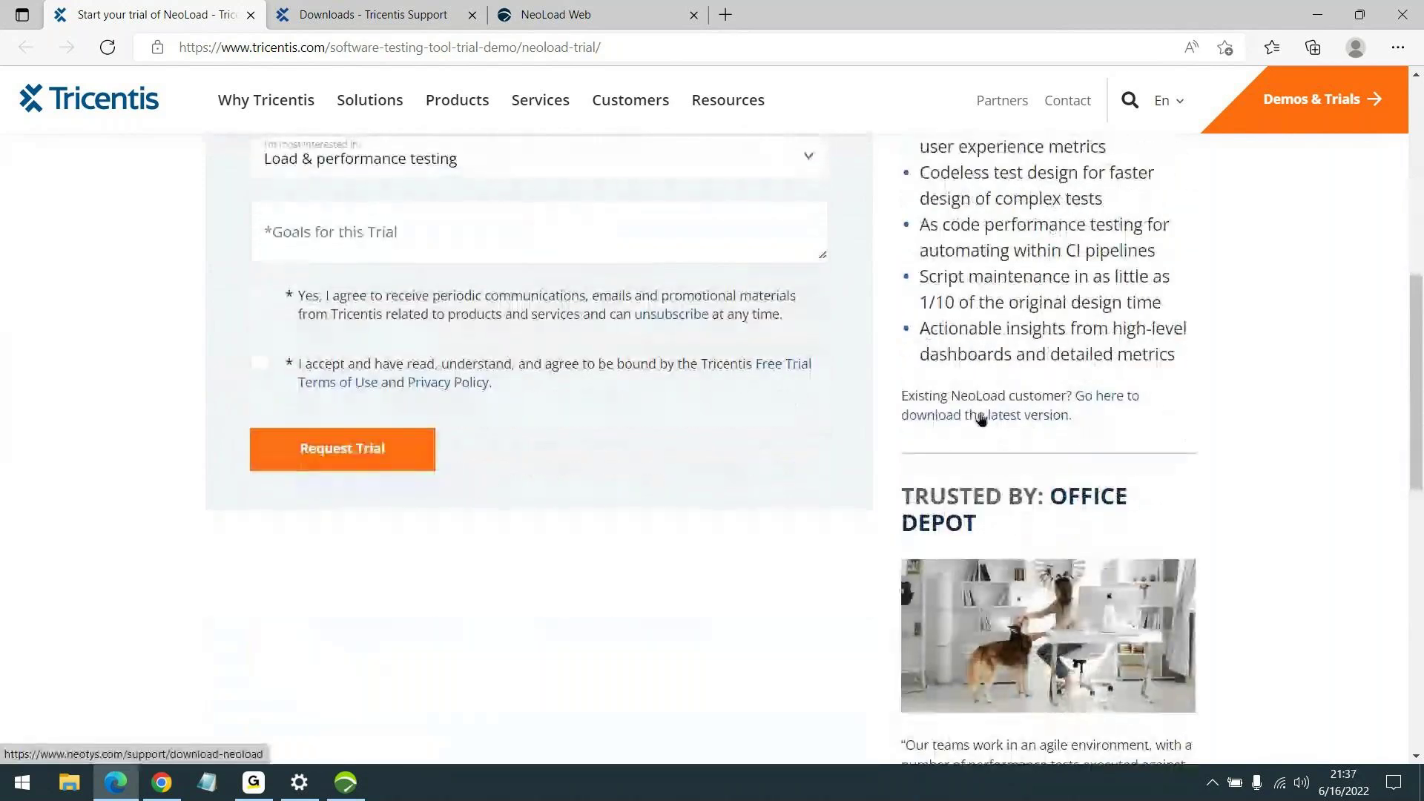
# Follow the existing-customer link for the latest version, closing the NeoLoad Web login page, and open the NeoLoad downloads list
pyautogui.hotkey('alt', 'Tab')
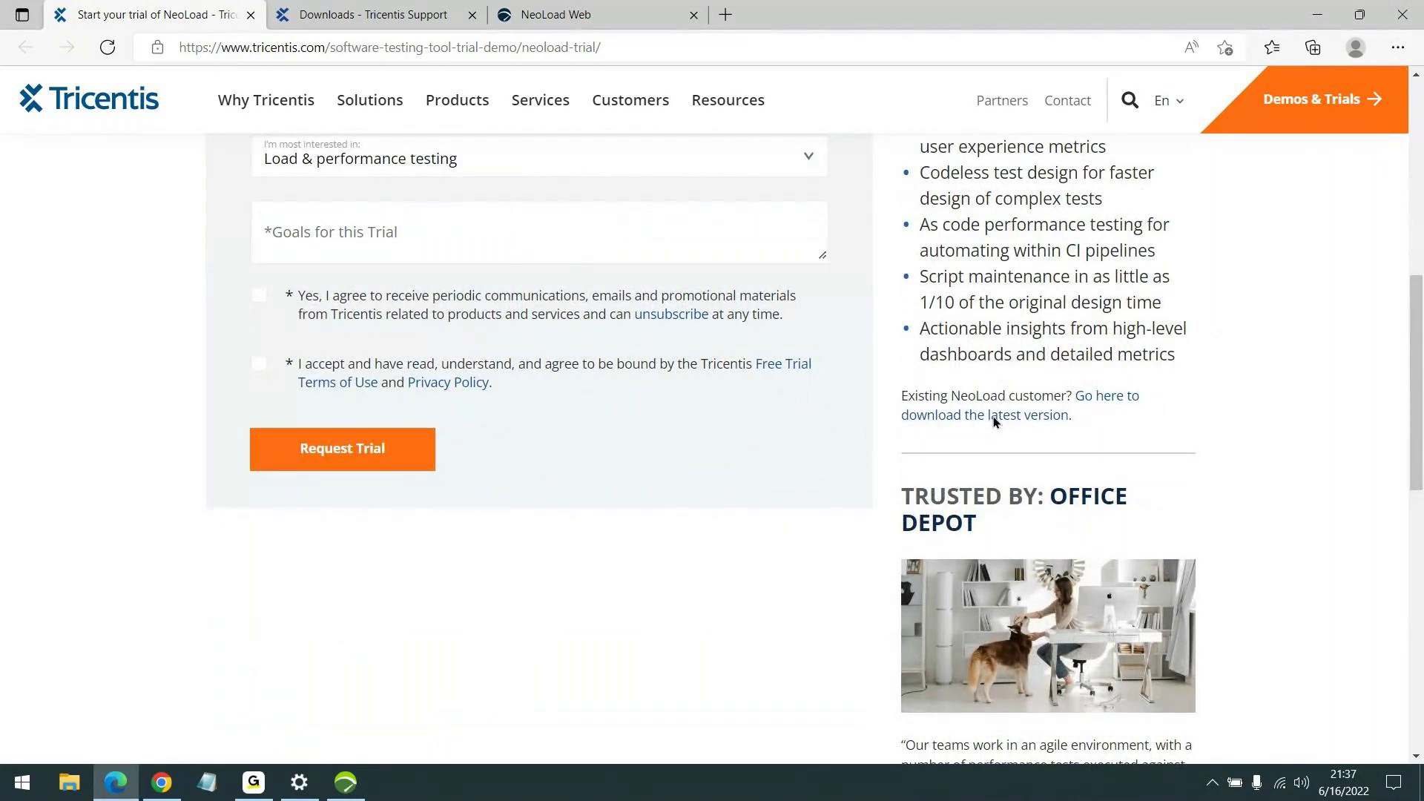
pyautogui.click(994, 419)
pyautogui.middleClick(634, 7)
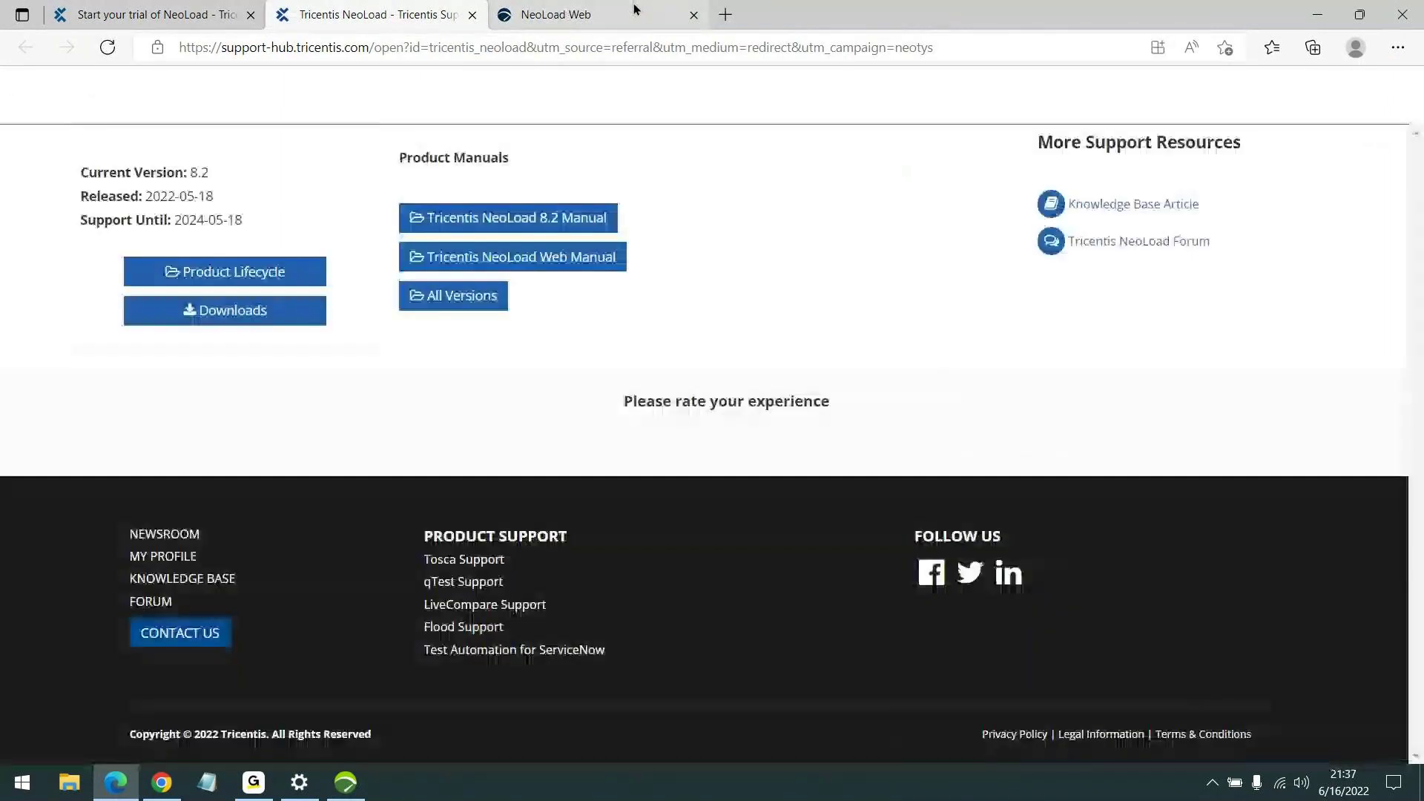
pyautogui.middleClick(635, 6)
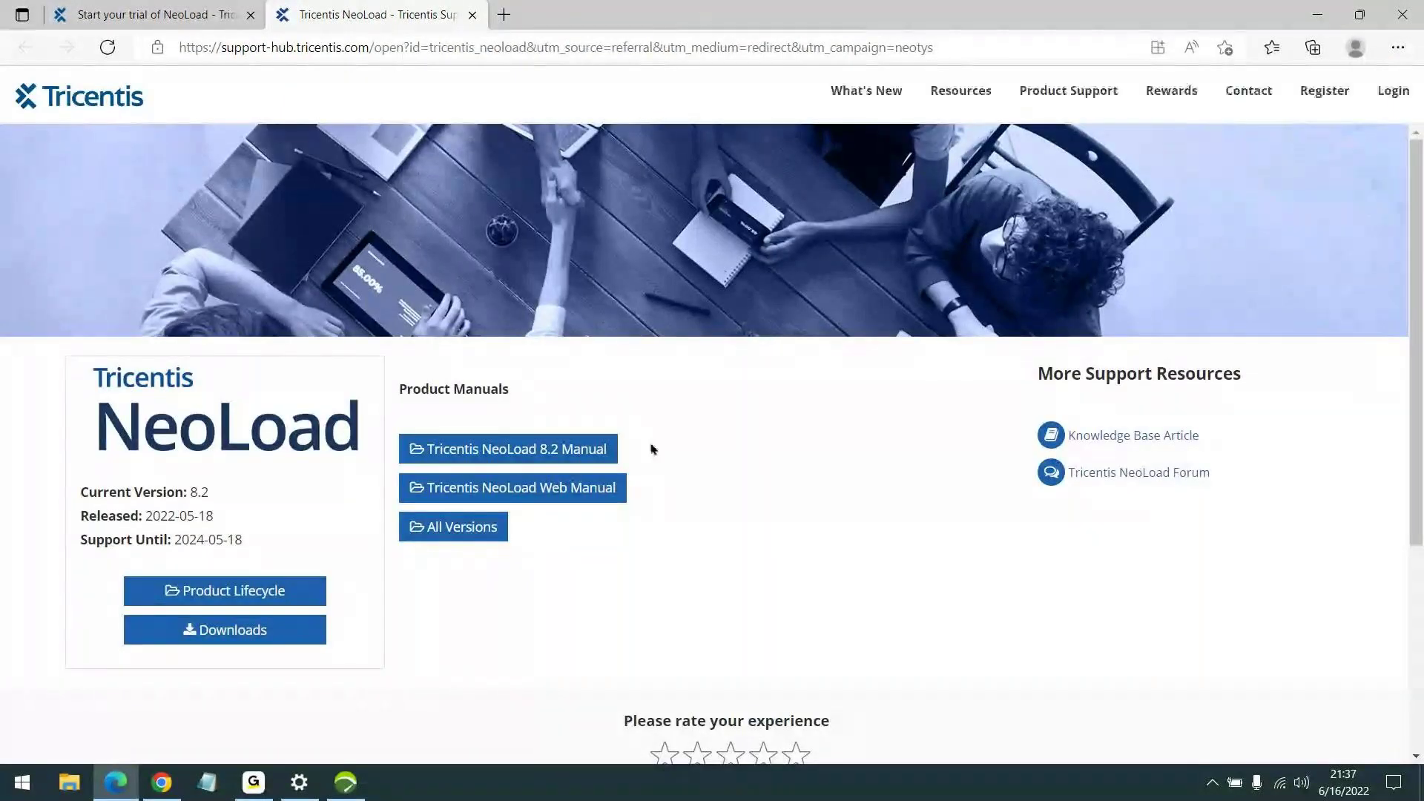
pyautogui.scroll(-1, 724, 340)
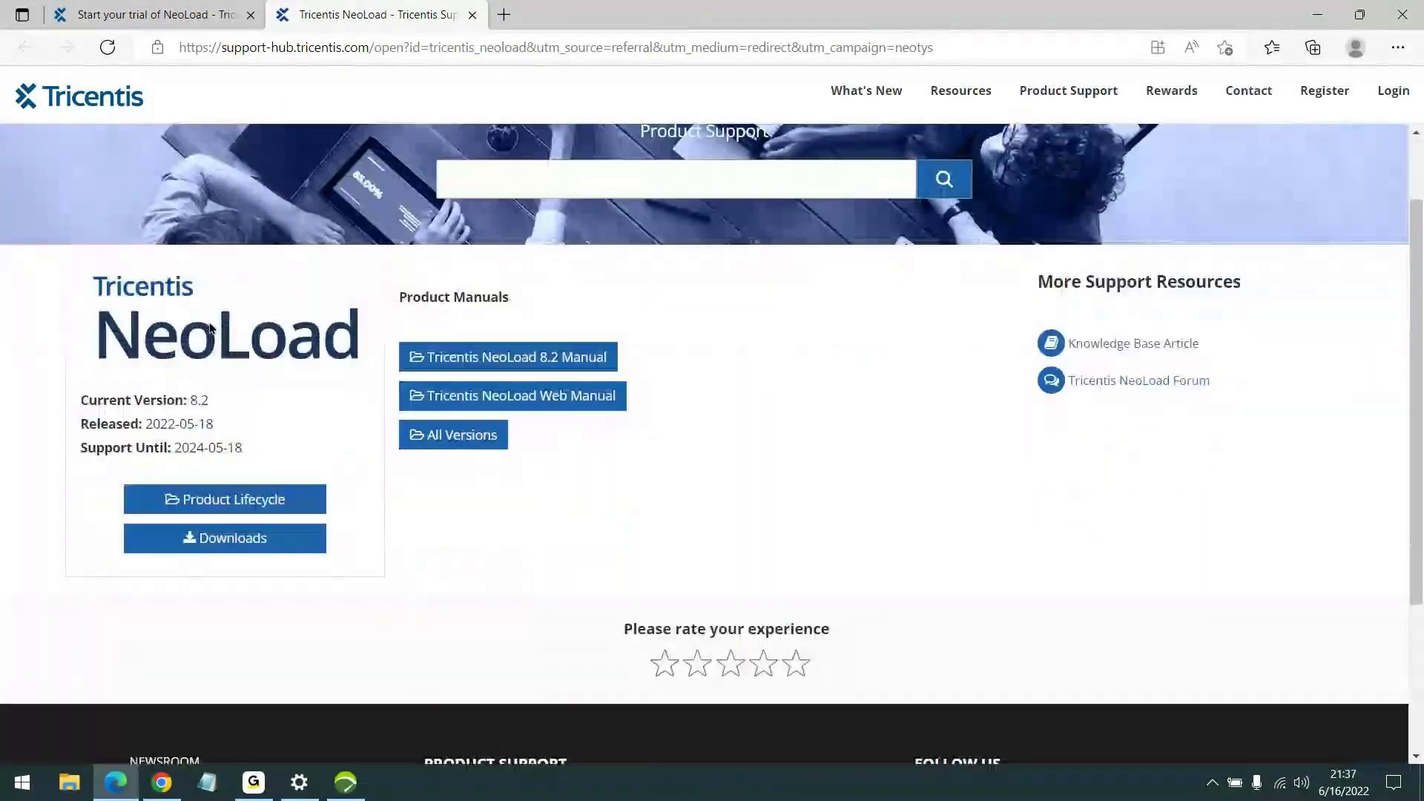
pyautogui.click(249, 548)
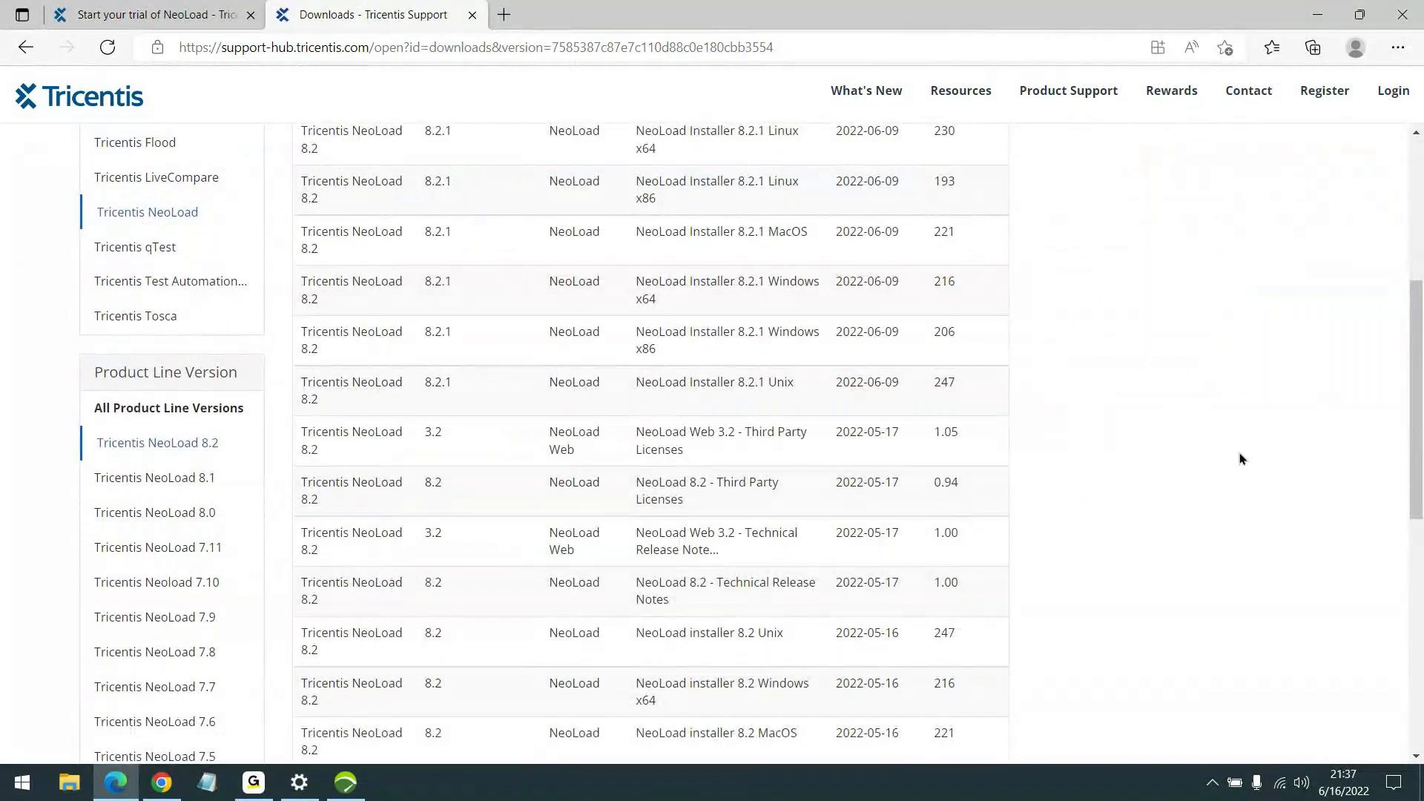
# Leave the downloads list, switch to NeoLoad and request an access token from the NeoLoad Web preferences
pyautogui.scroll(1, 1227, 472)
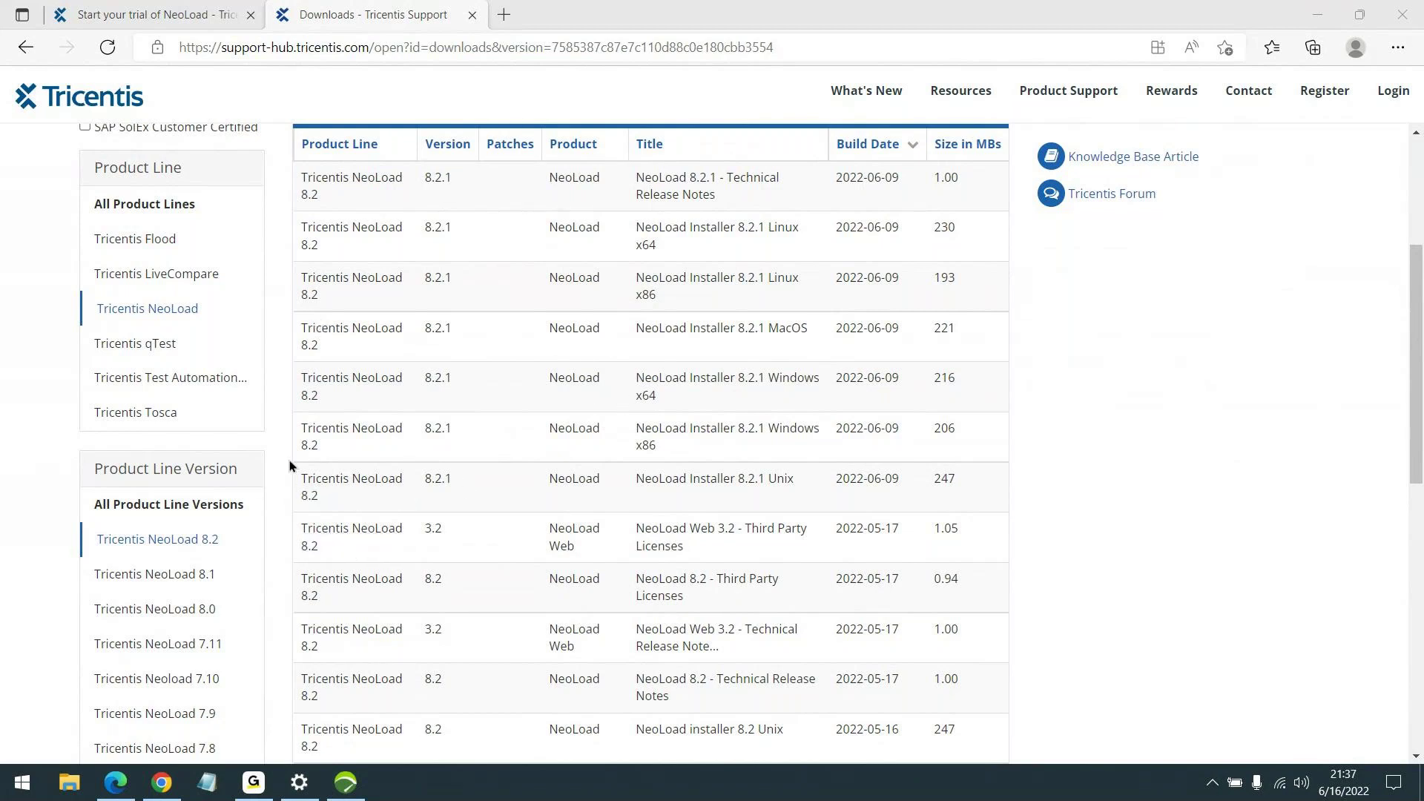
pyautogui.click(143, 13)
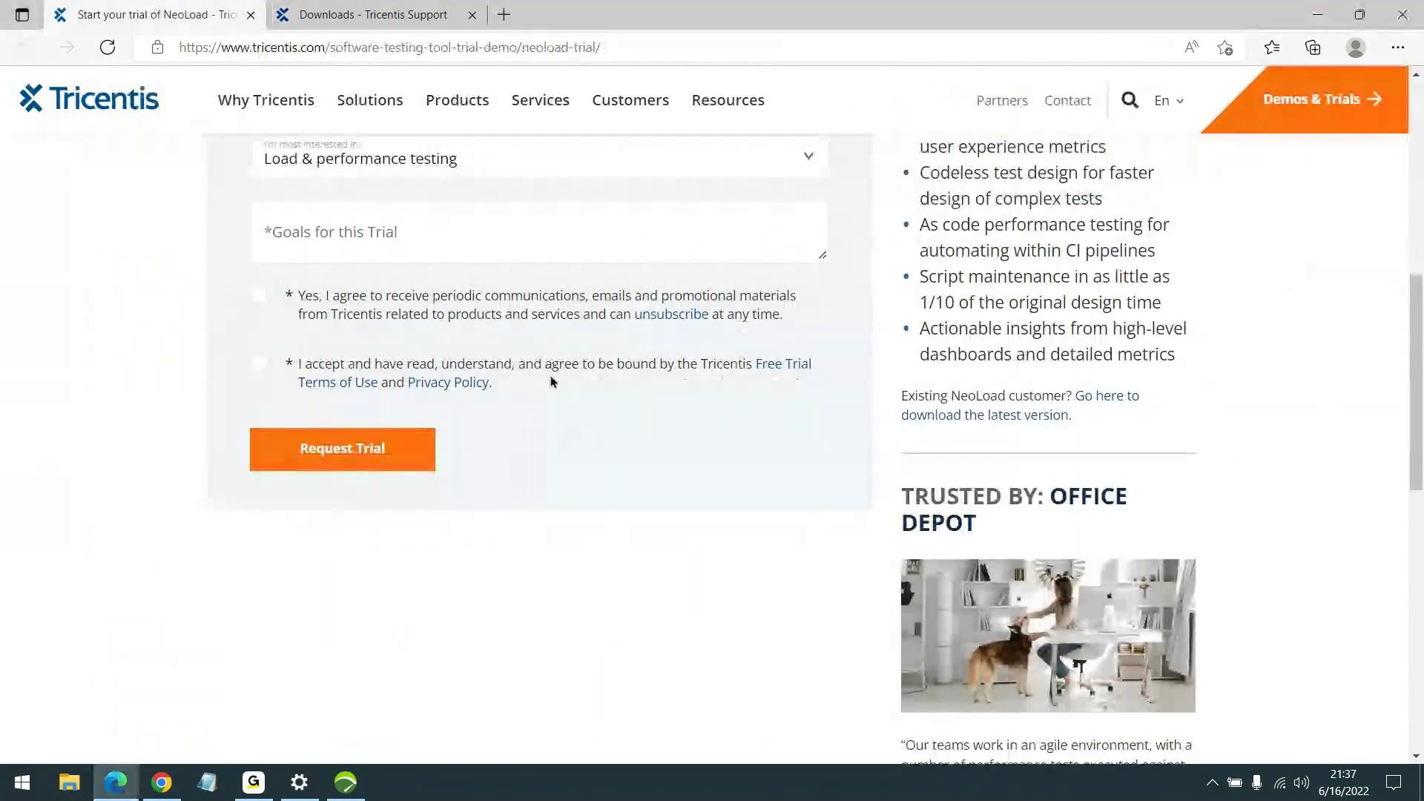
pyautogui.click(346, 783)
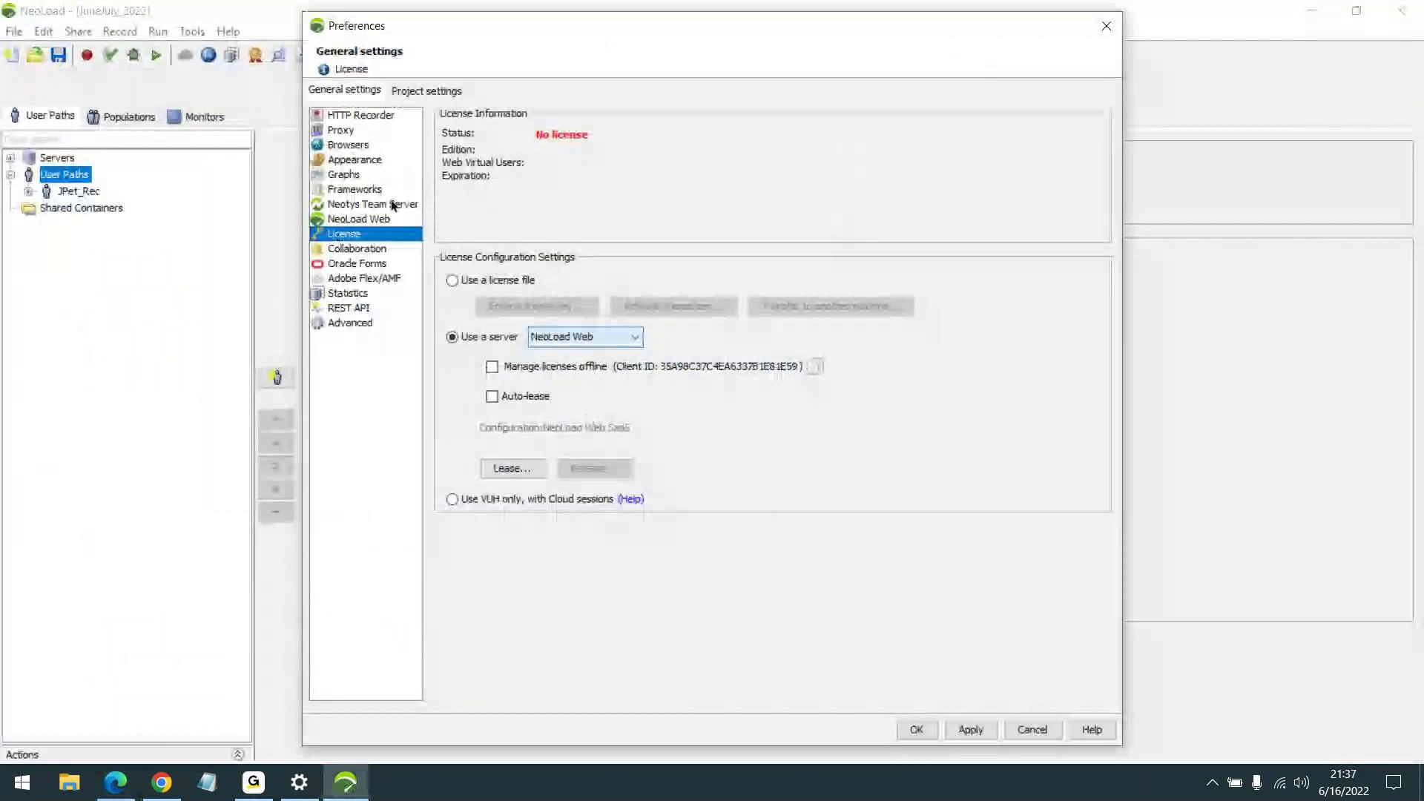
pyautogui.click(370, 219)
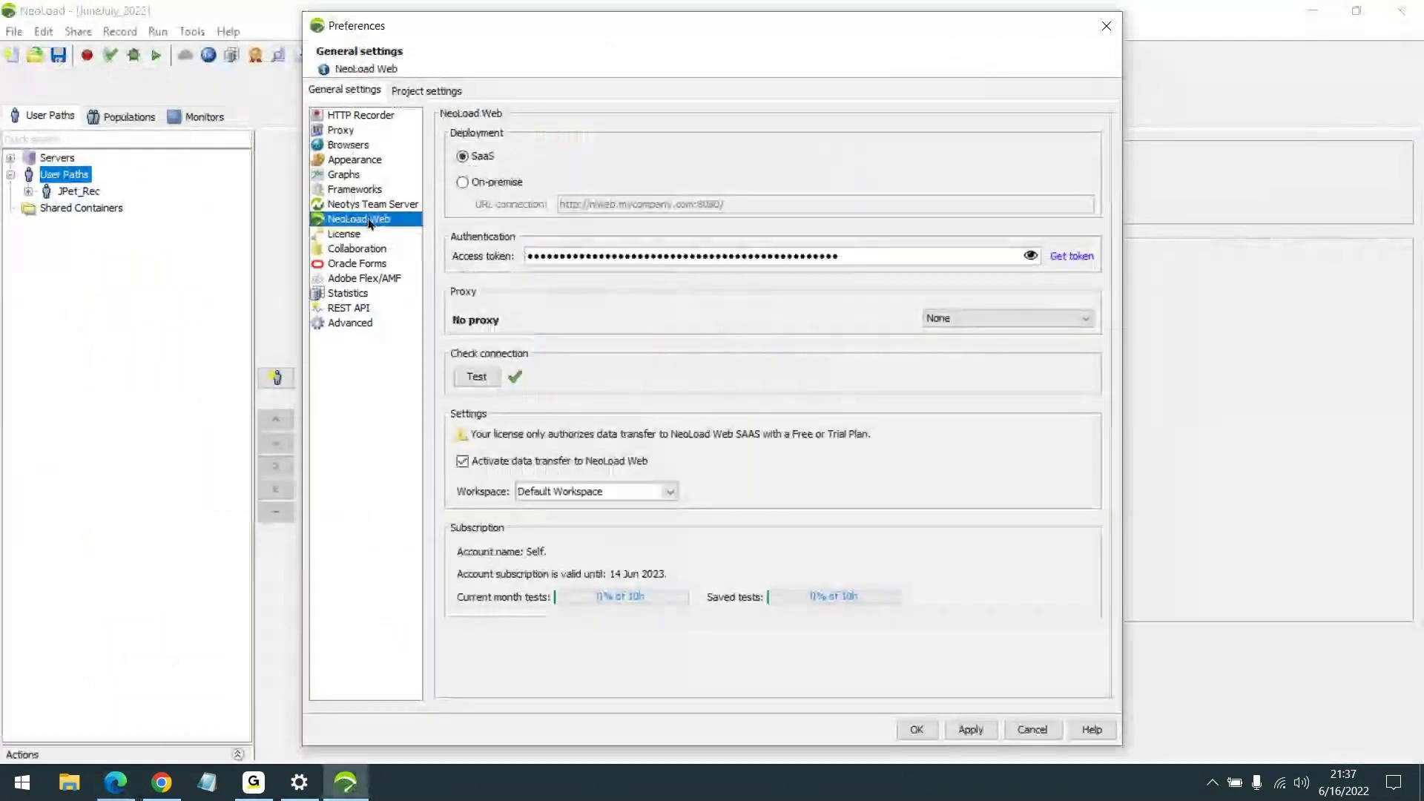
pyautogui.click(1065, 258)
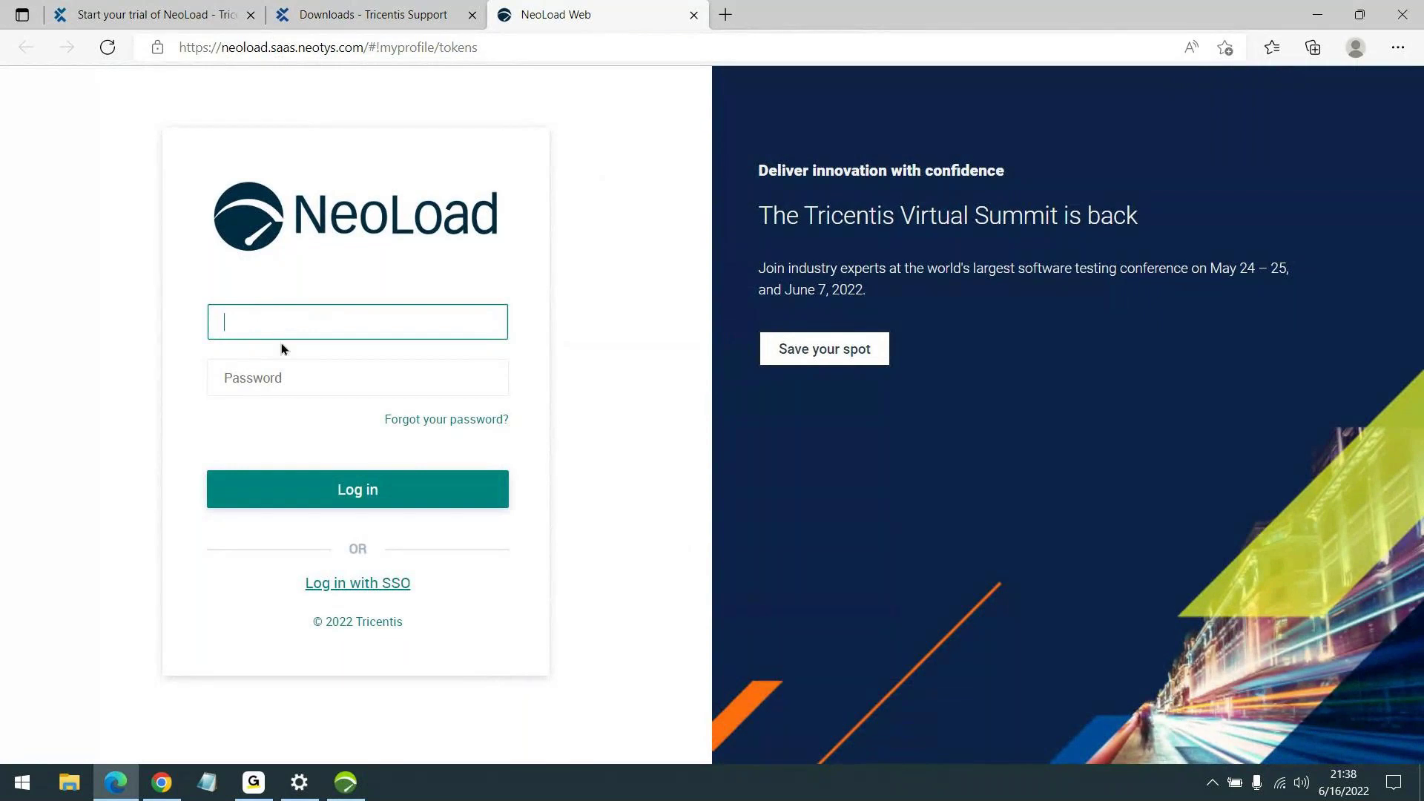
# Review the NeoLoad trial request form and return to the NeoLoad Web login page
pyautogui.click(152, 15)
pyautogui.scroll(5, 394, 301)
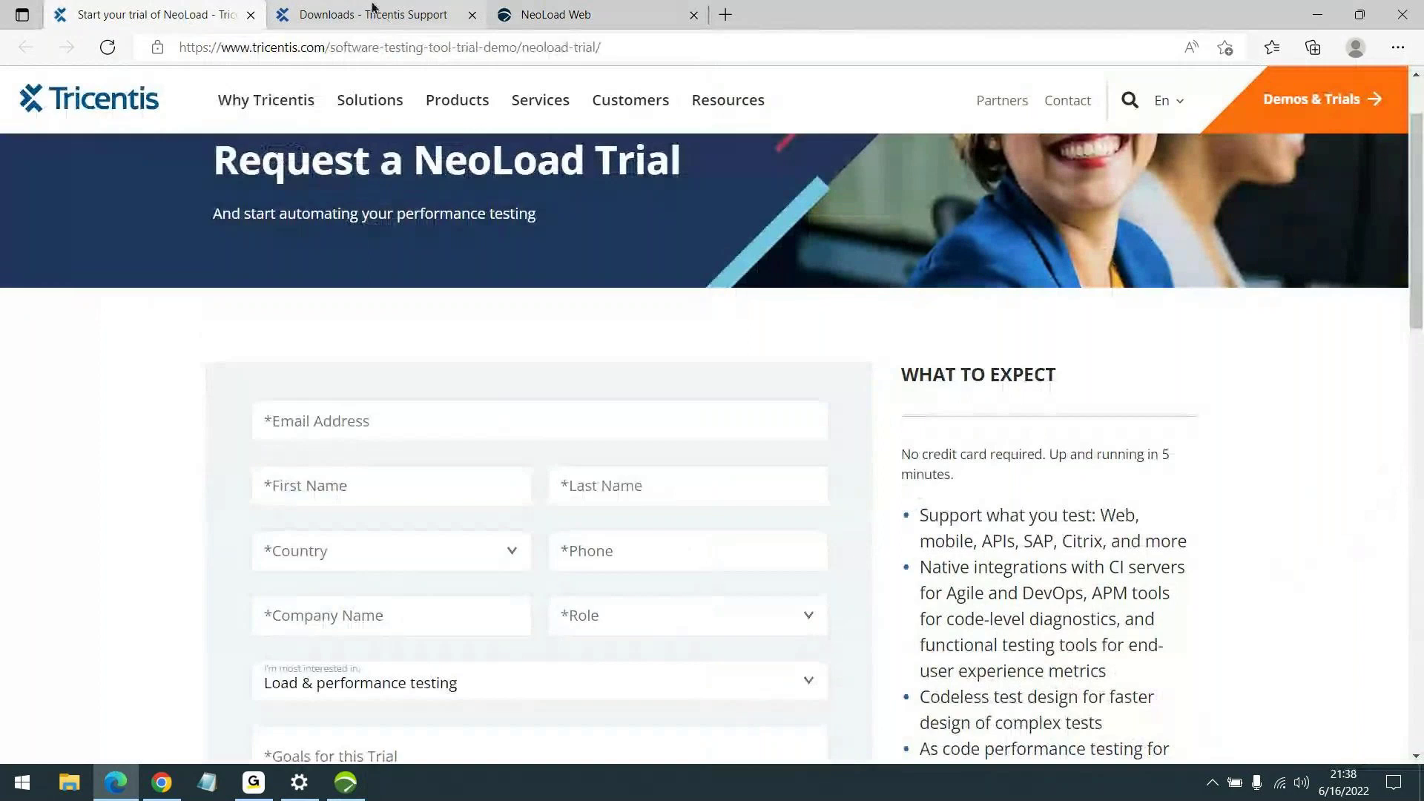
pyautogui.click(555, 15)
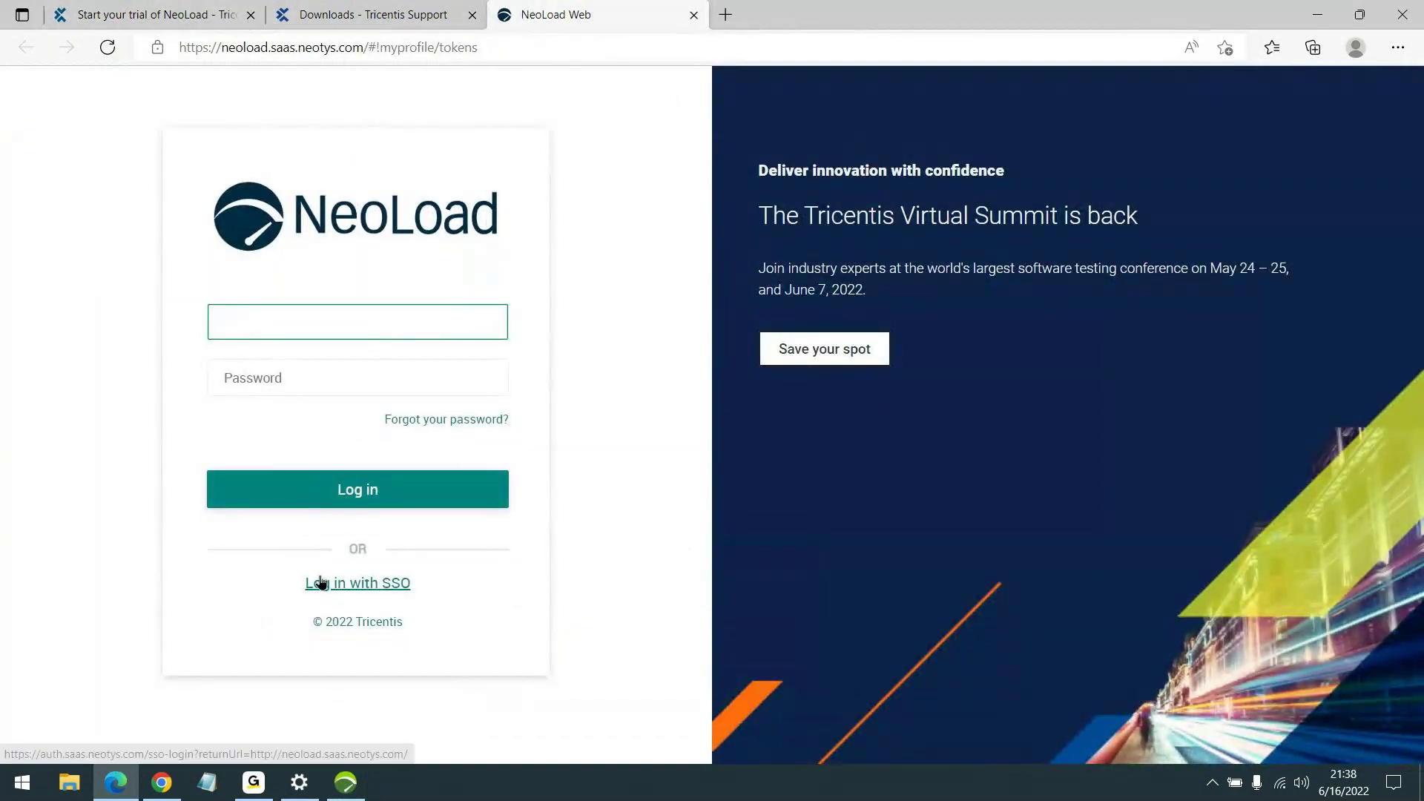
# Switch to NeoLoad Web in Chrome and examine the account's subscription plan, test hours, cloud credits and VUH usage
pyautogui.click(162, 783)
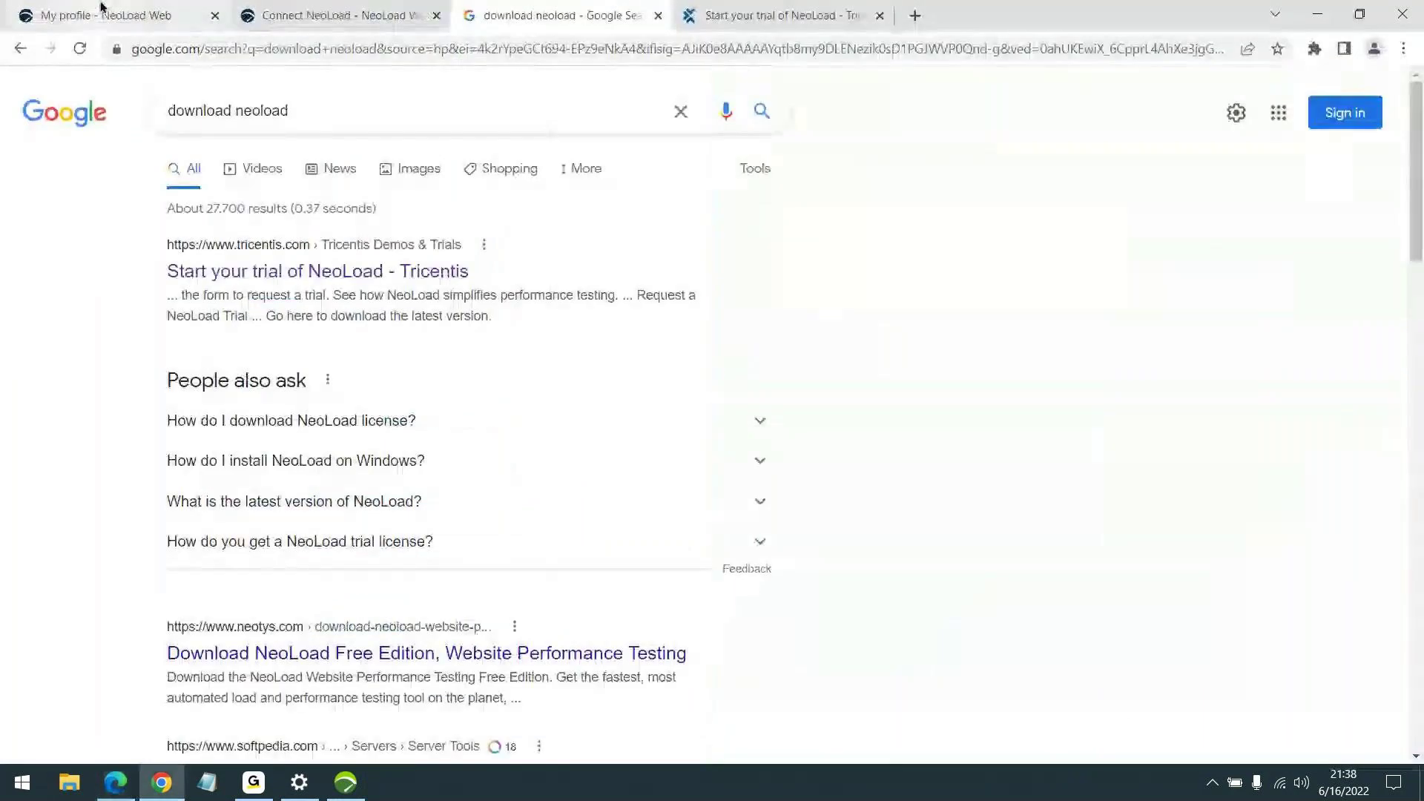
pyautogui.click(102, 9)
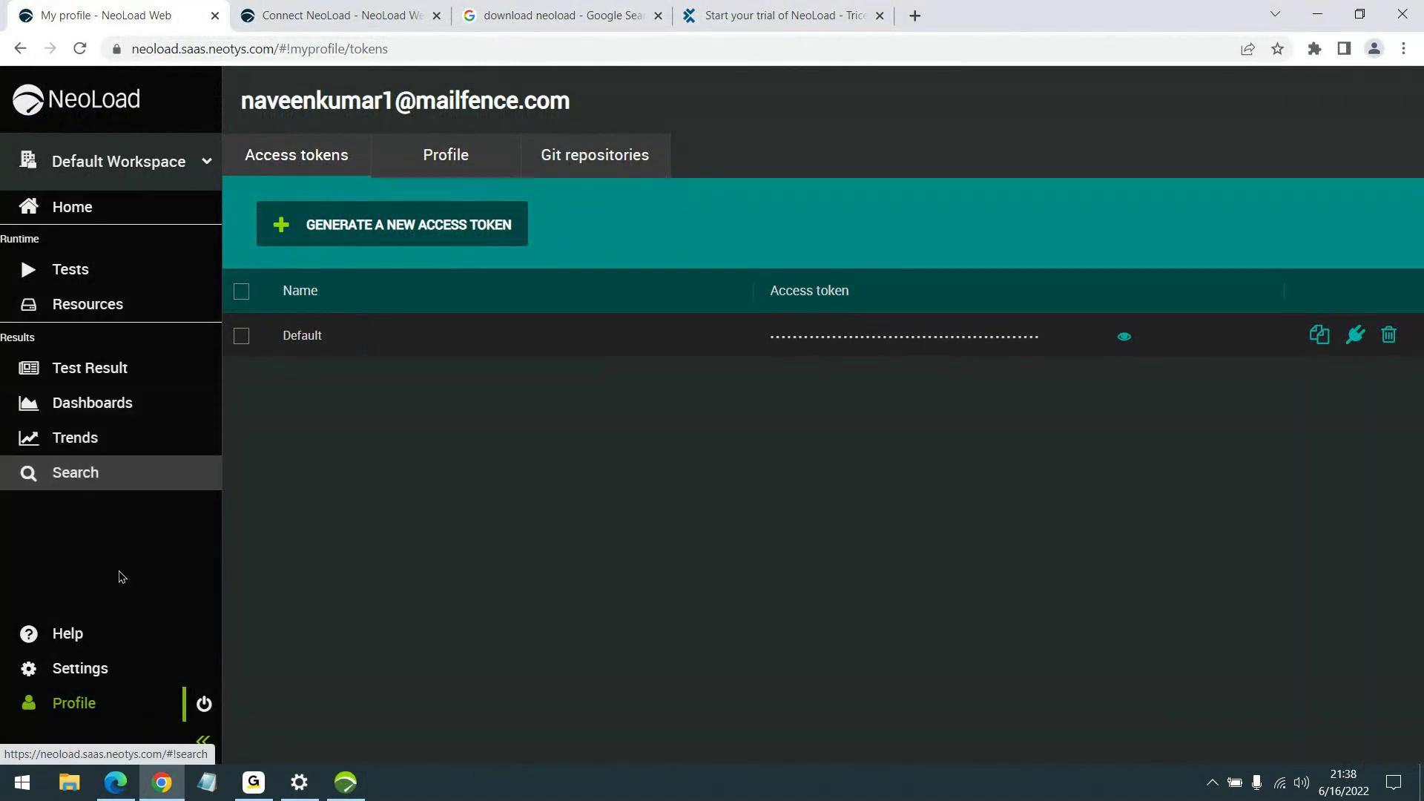
pyautogui.click(86, 671)
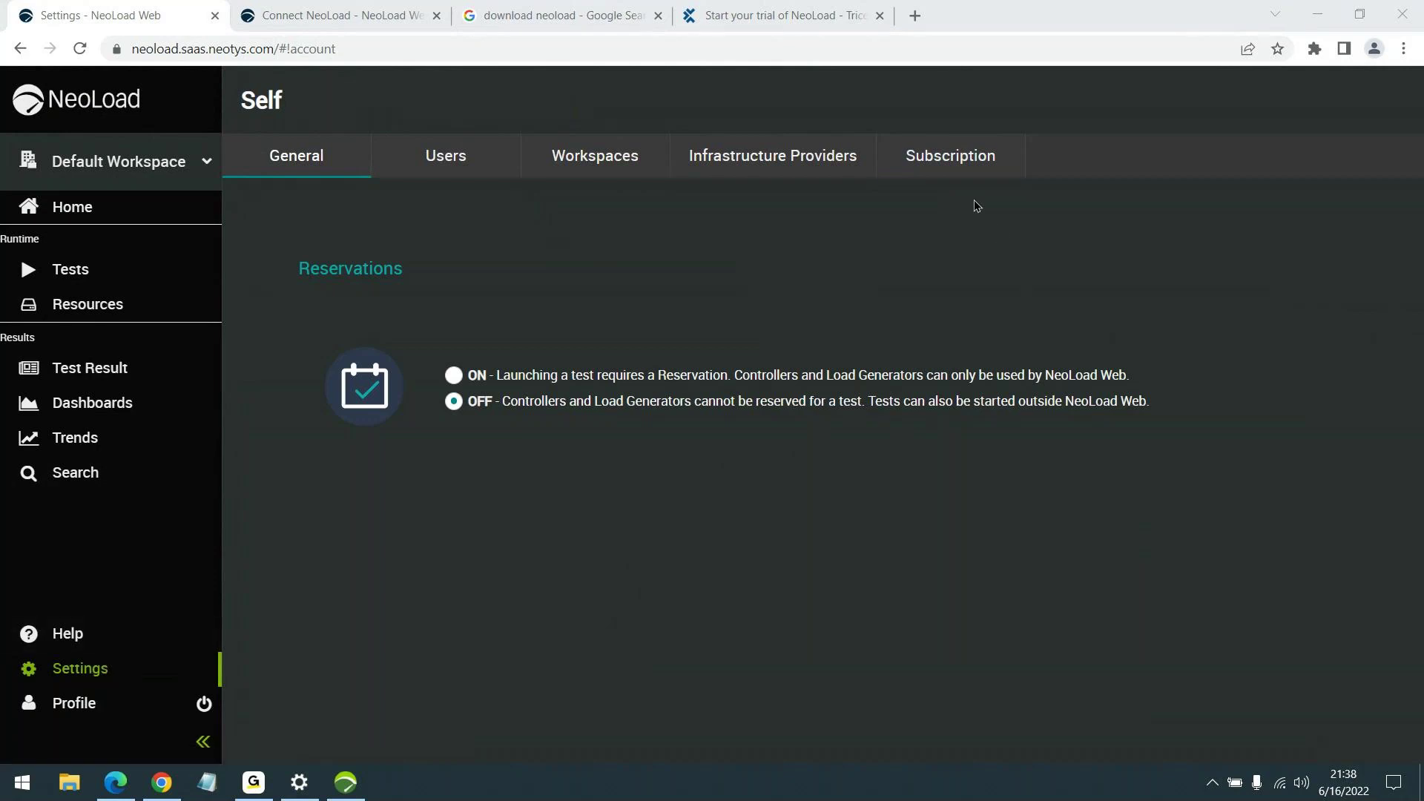
pyautogui.click(978, 167)
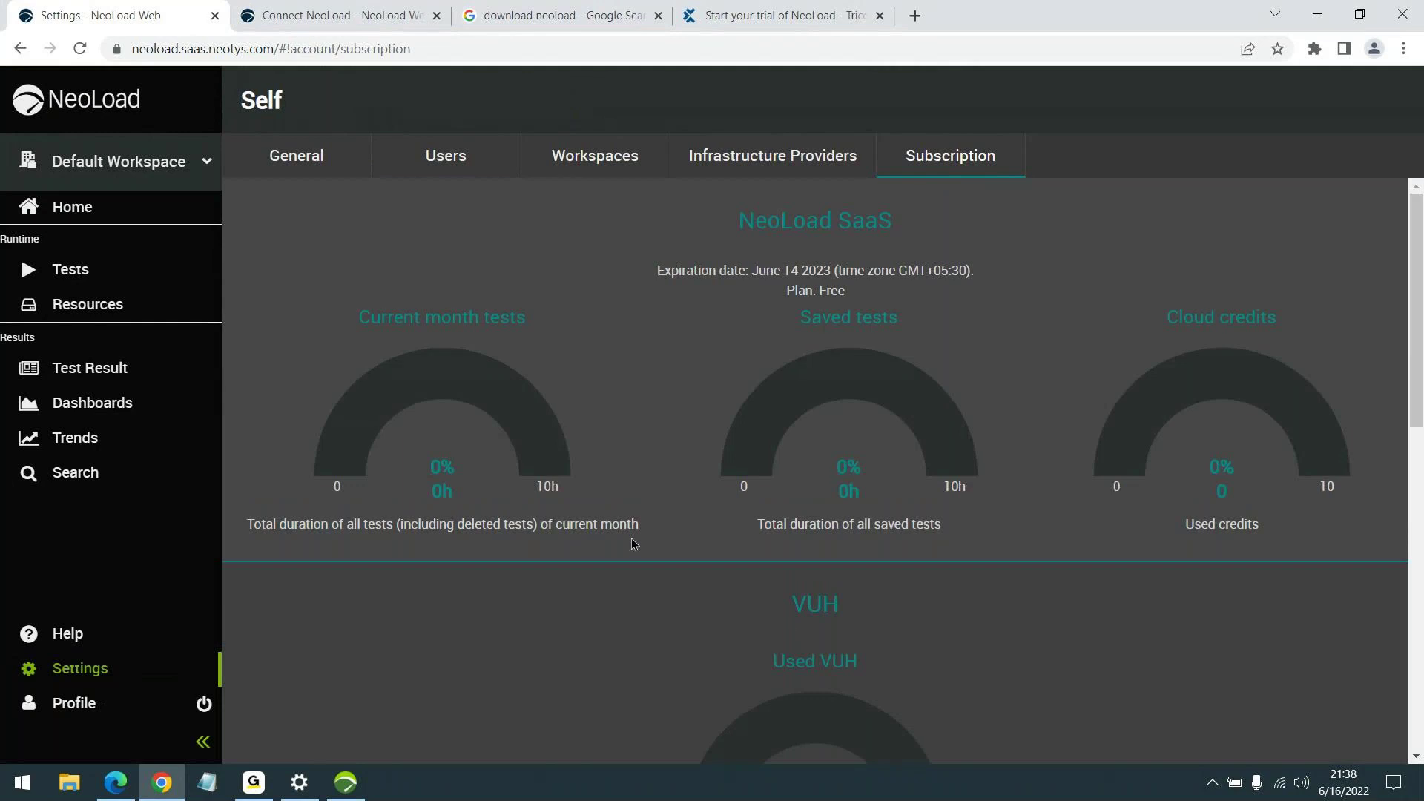
pyautogui.hotkey('alt', 'Tab')
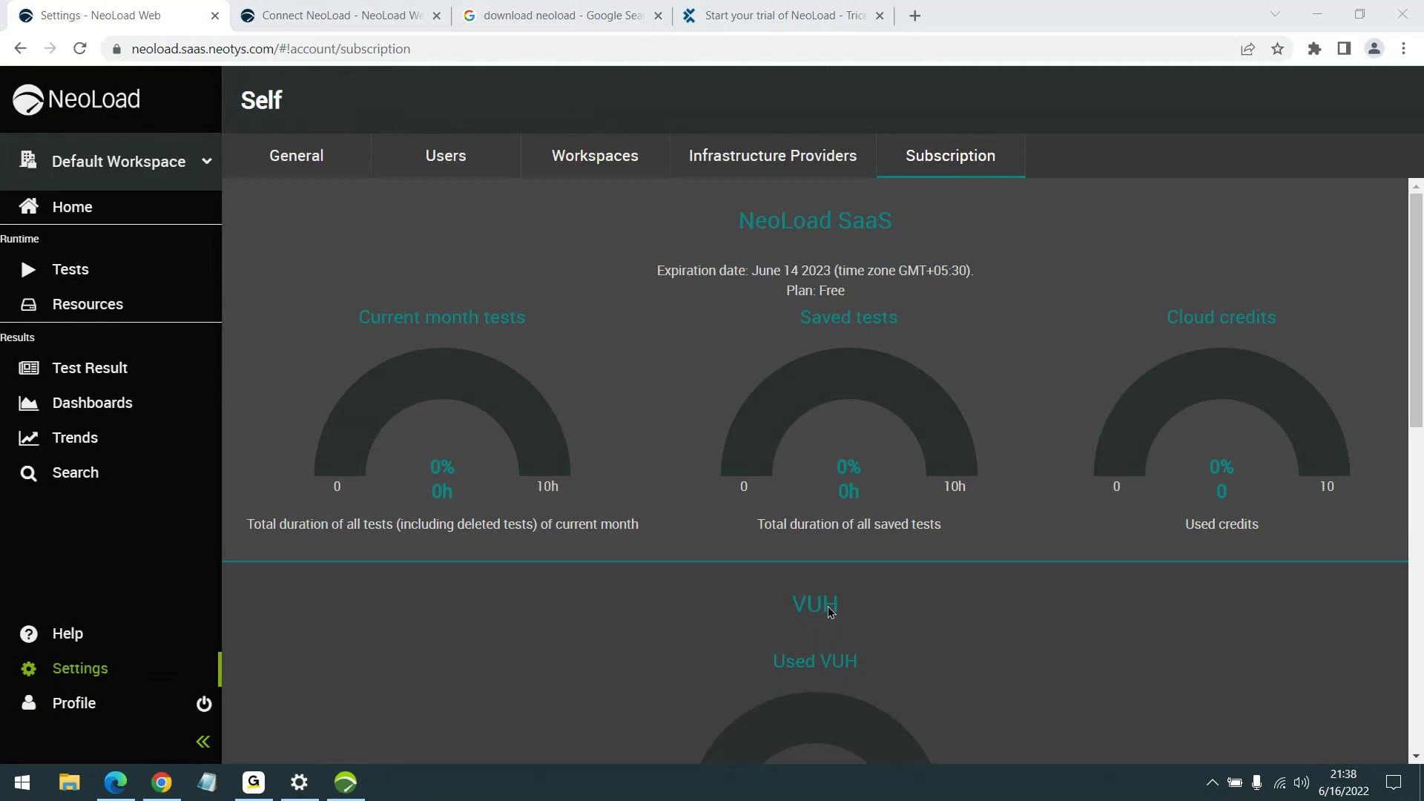
pyautogui.scroll(-2, 890, 593)
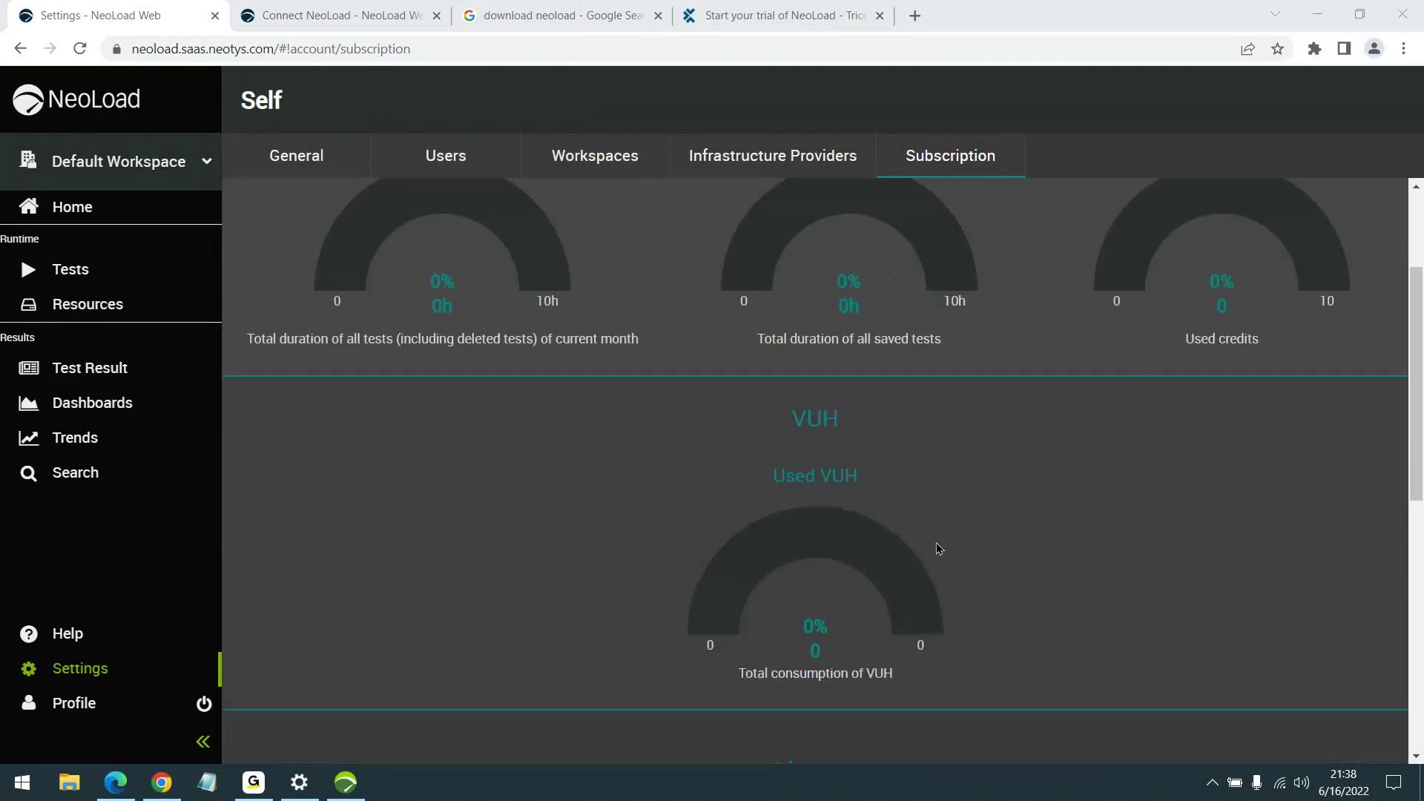
pyautogui.scroll(2, 917, 526)
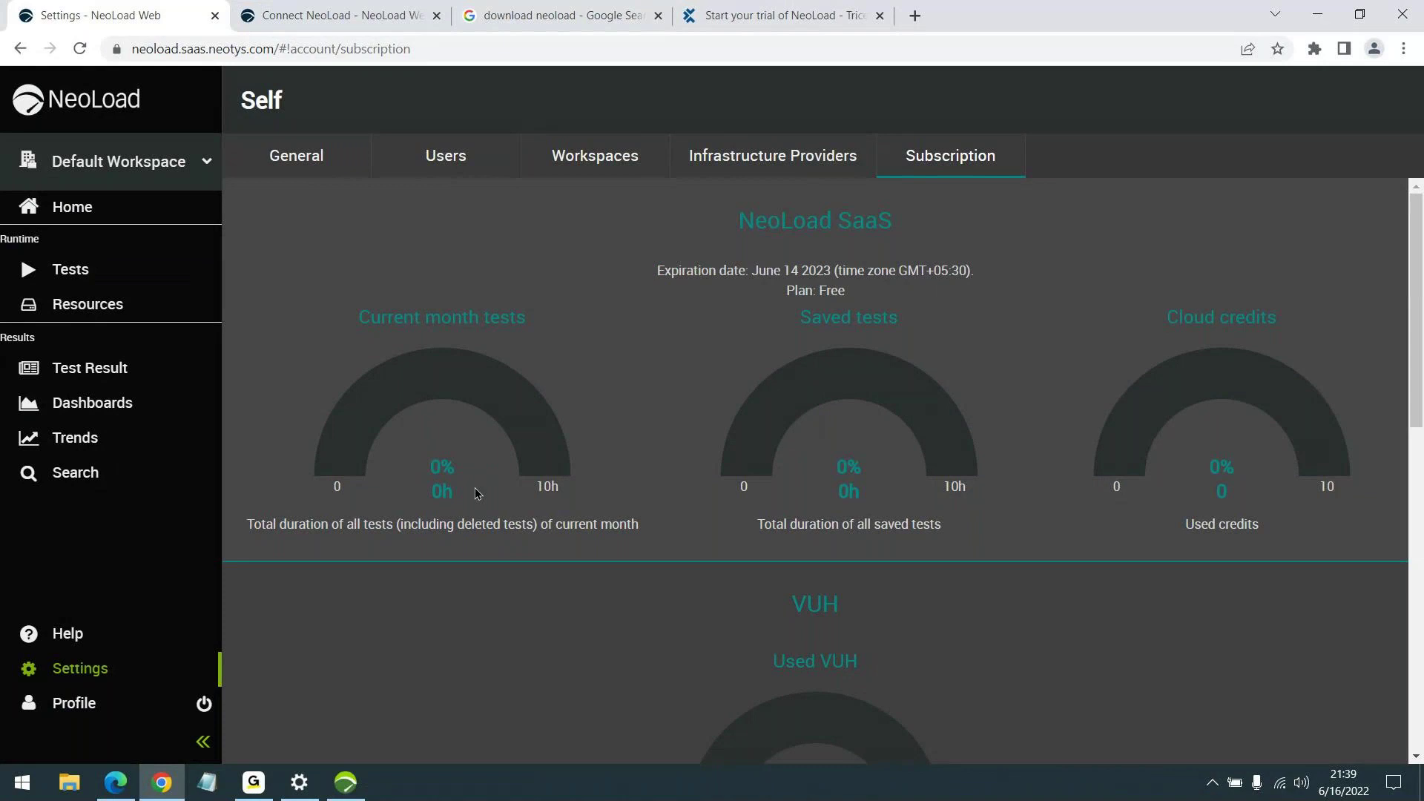
# Copy the Default access token from the NeoLoad Web profile and switch to NeoLoad's NeoLoad Web preferences
pyautogui.click(67, 703)
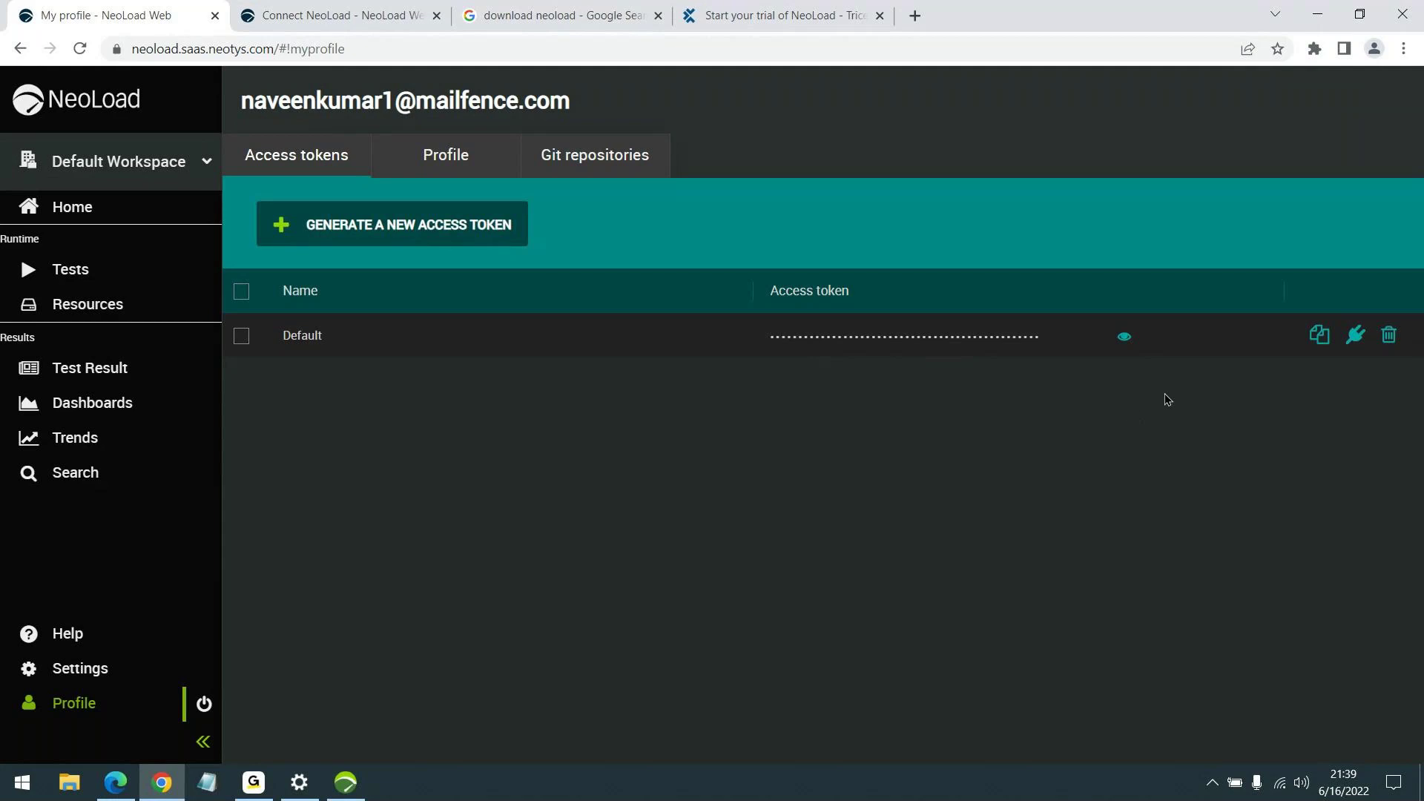
pyautogui.click(1320, 335)
pyautogui.click(345, 783)
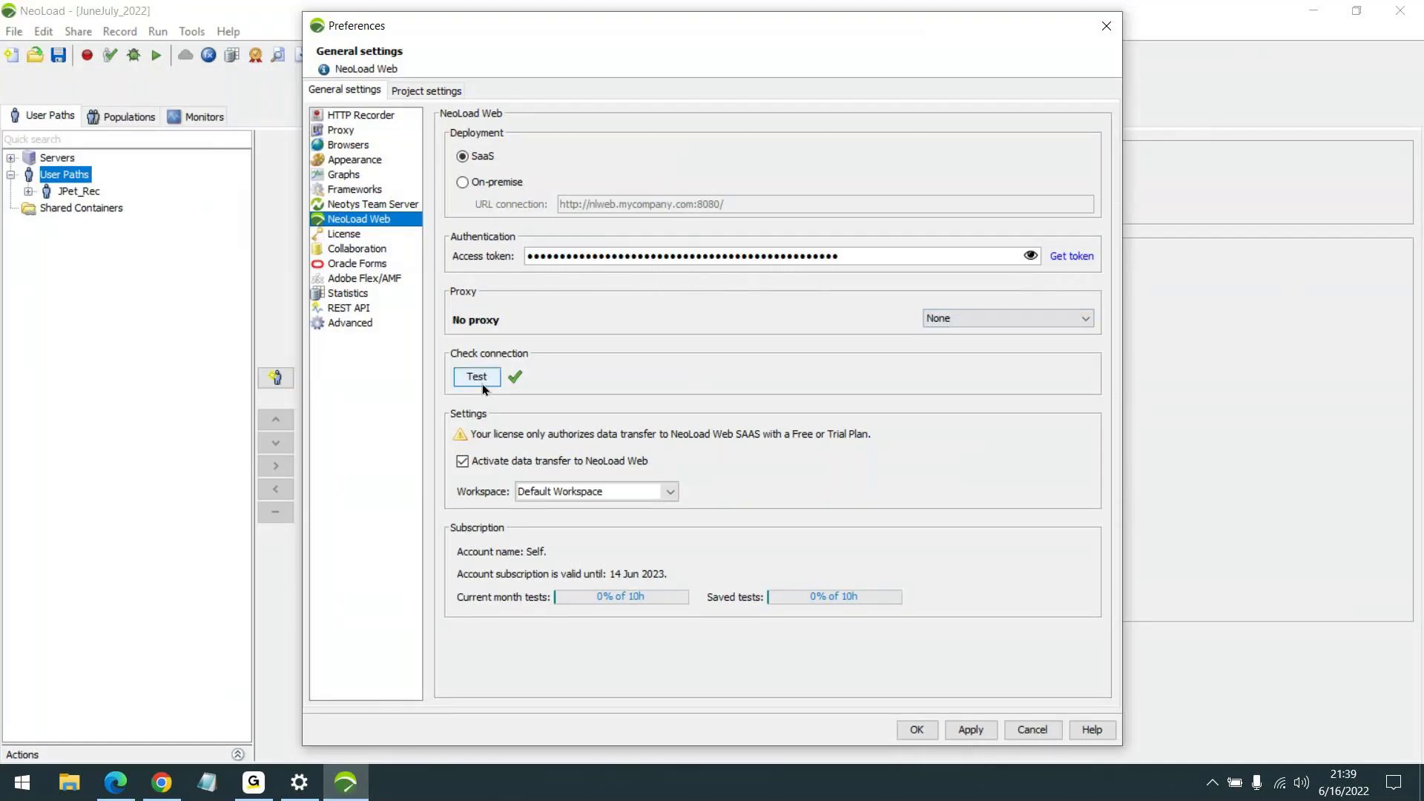
# Connect NeoLoad using the Default token's connect option in Chrome, allowing neoloadgui to open and accepting the configuration
pyautogui.click(160, 783)
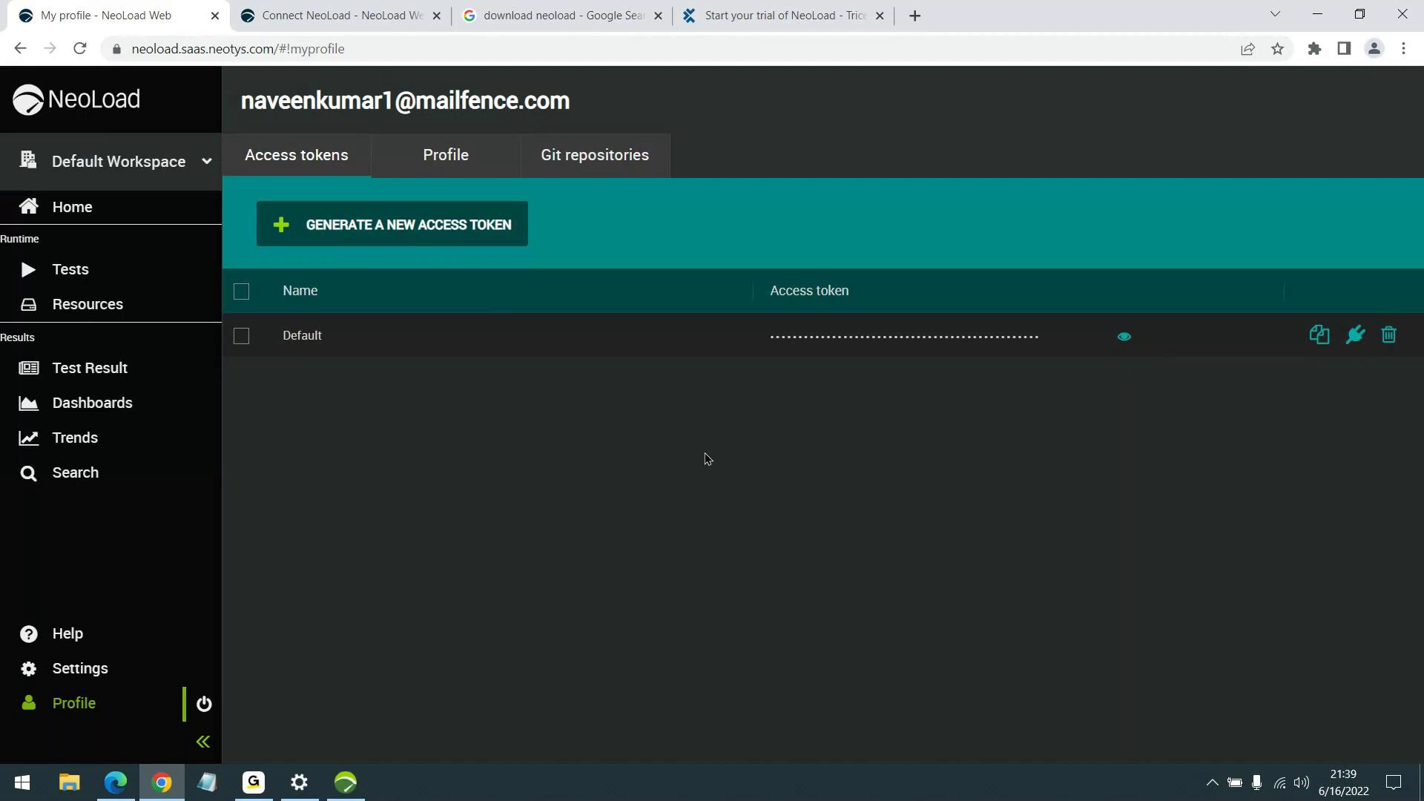
pyautogui.click(1357, 336)
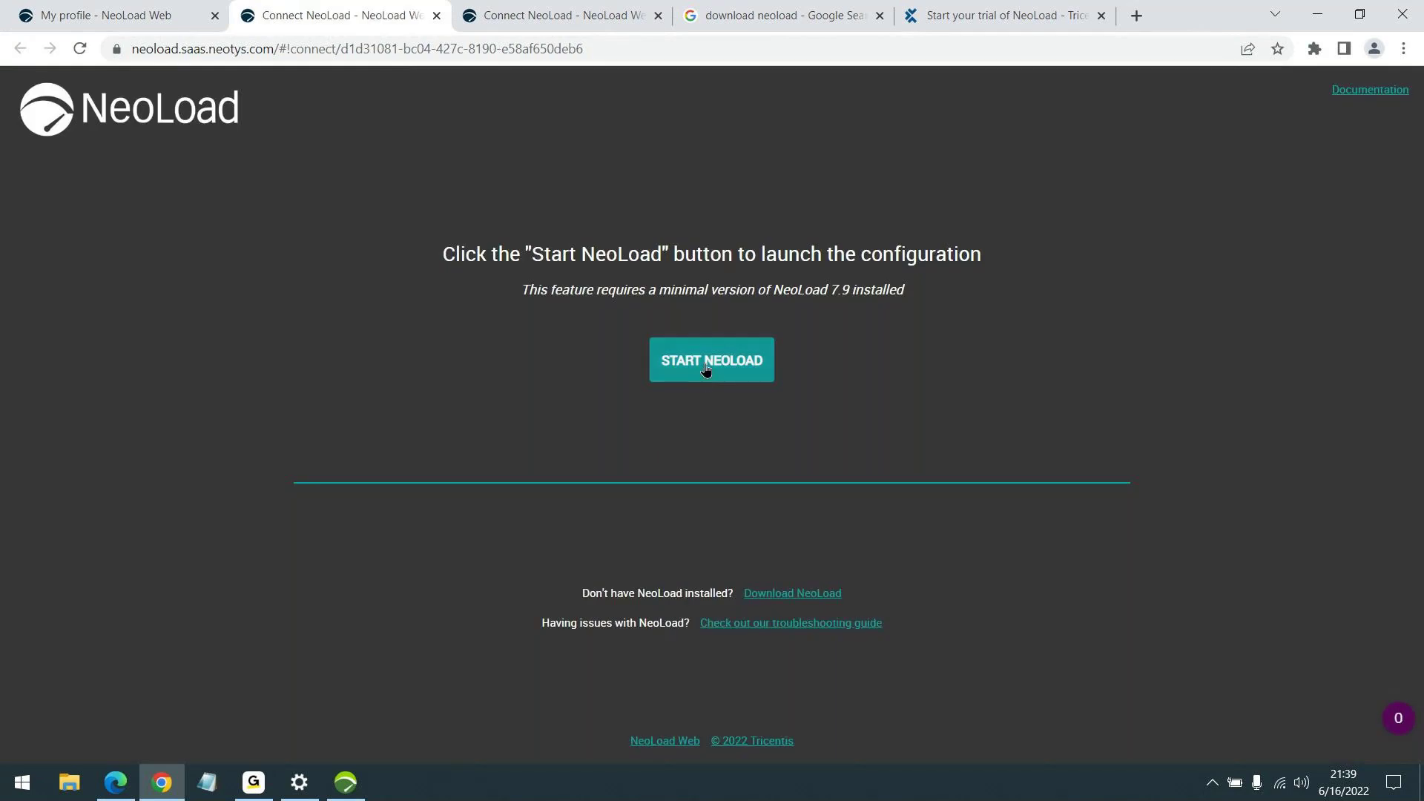
pyautogui.click(707, 363)
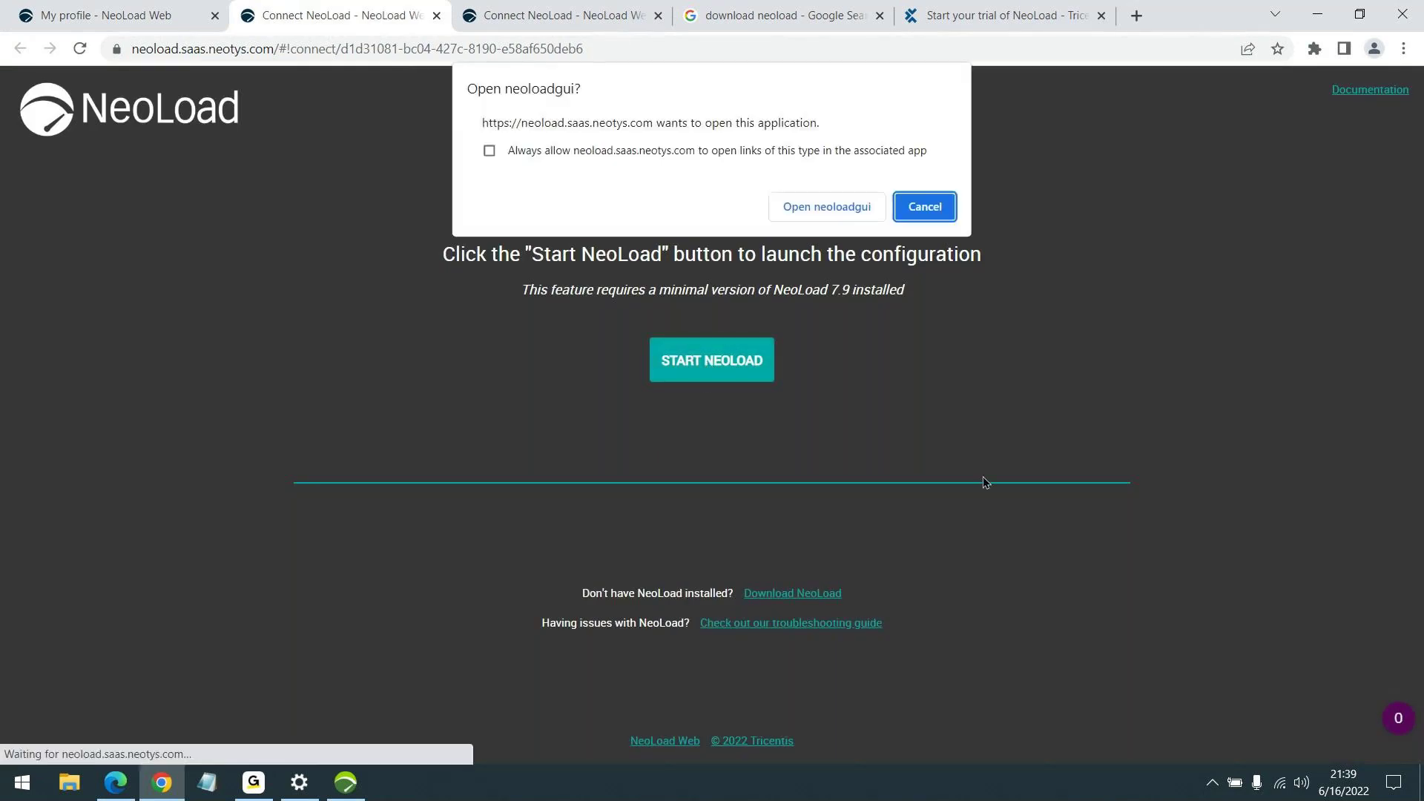
pyautogui.click(844, 210)
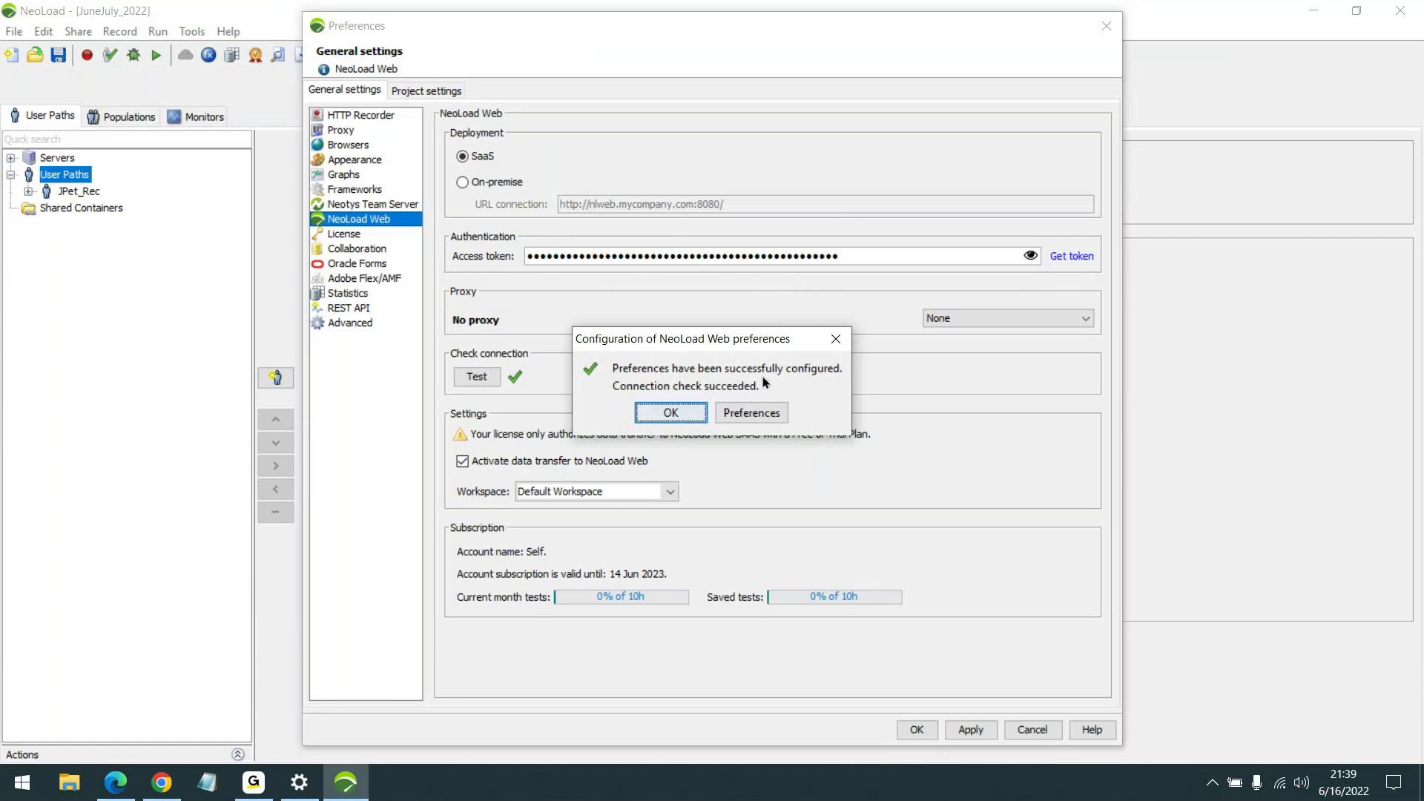
pyautogui.click(671, 413)
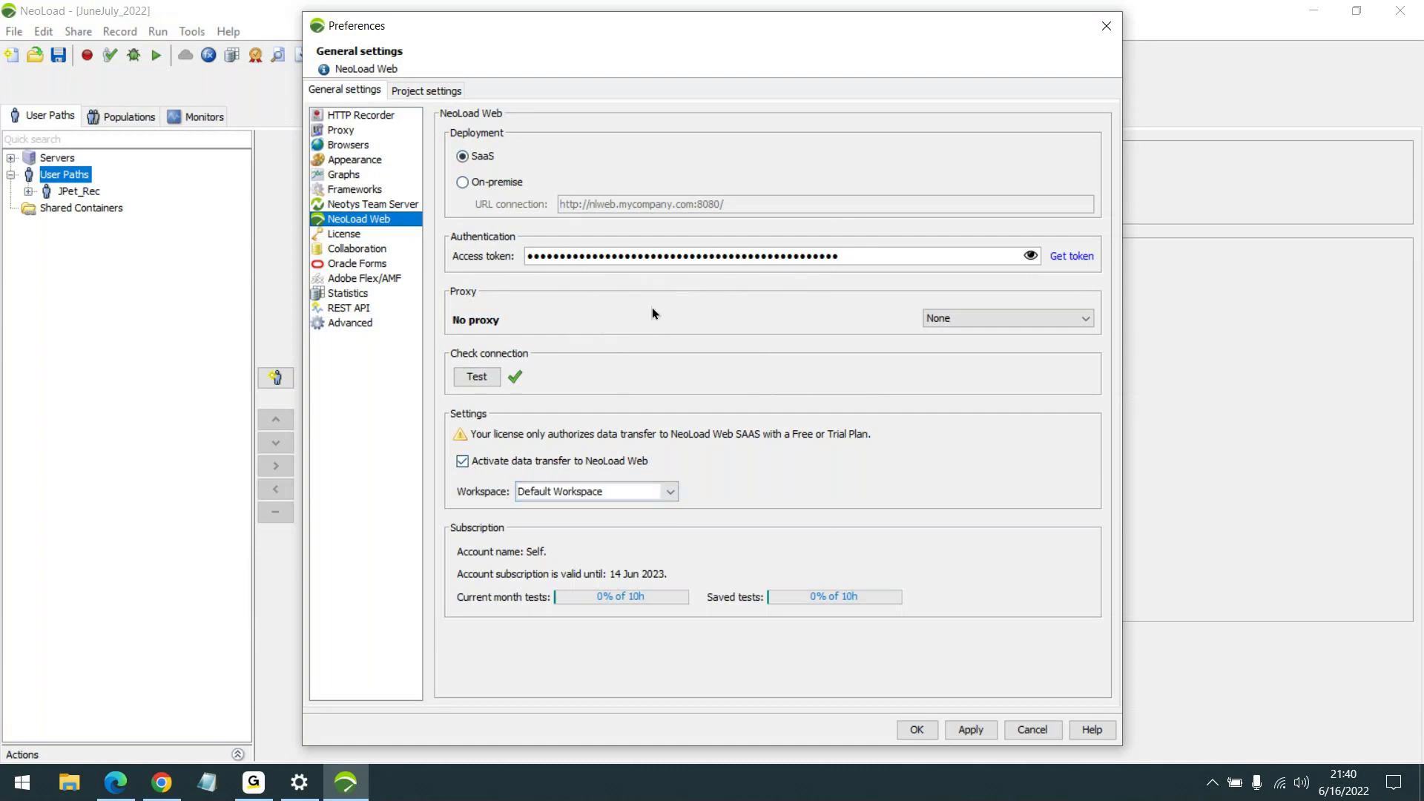
# Open the lease dialog from NeoLoad's license preferences and select the granted 50 VUs + 10 SAP VUs license
pyautogui.click(353, 237)
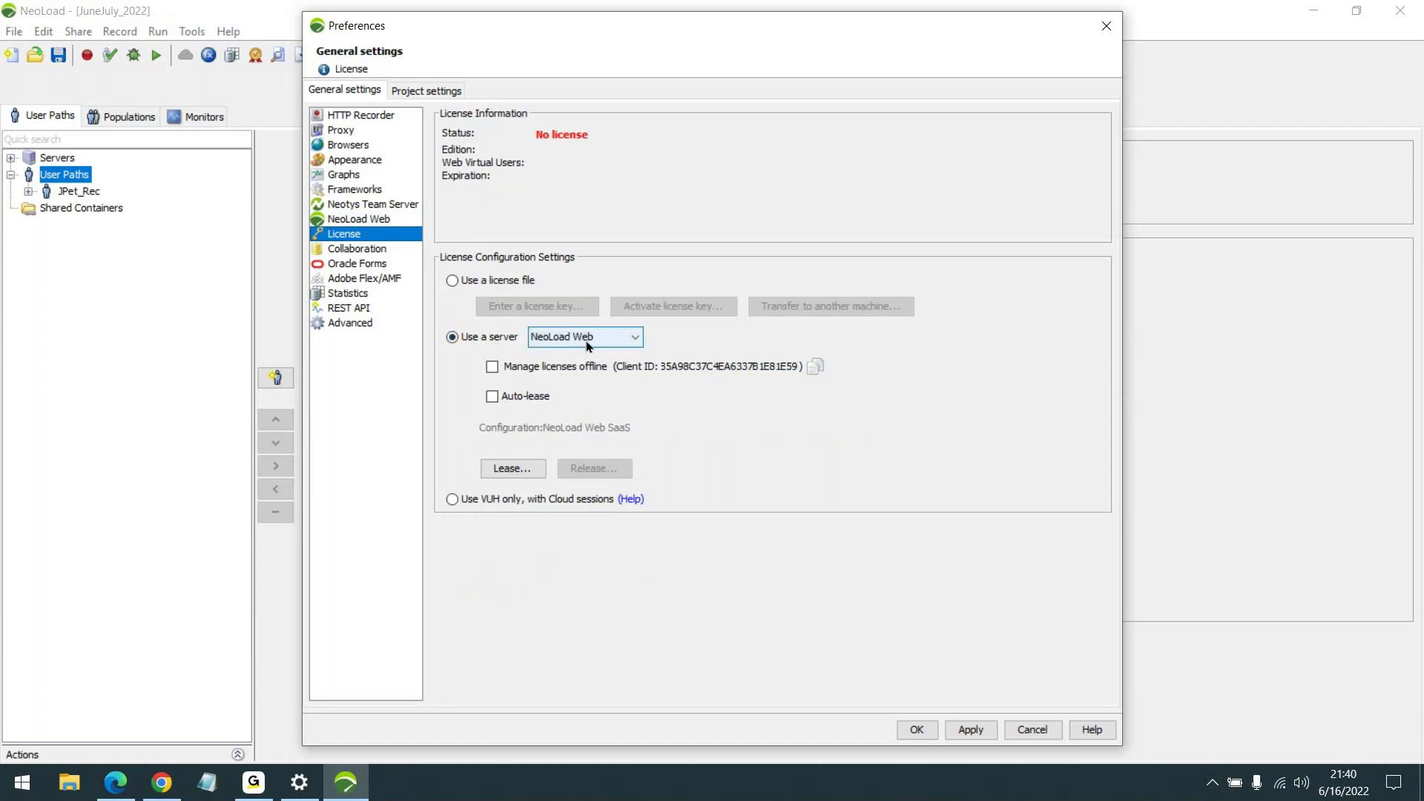
pyautogui.click(510, 468)
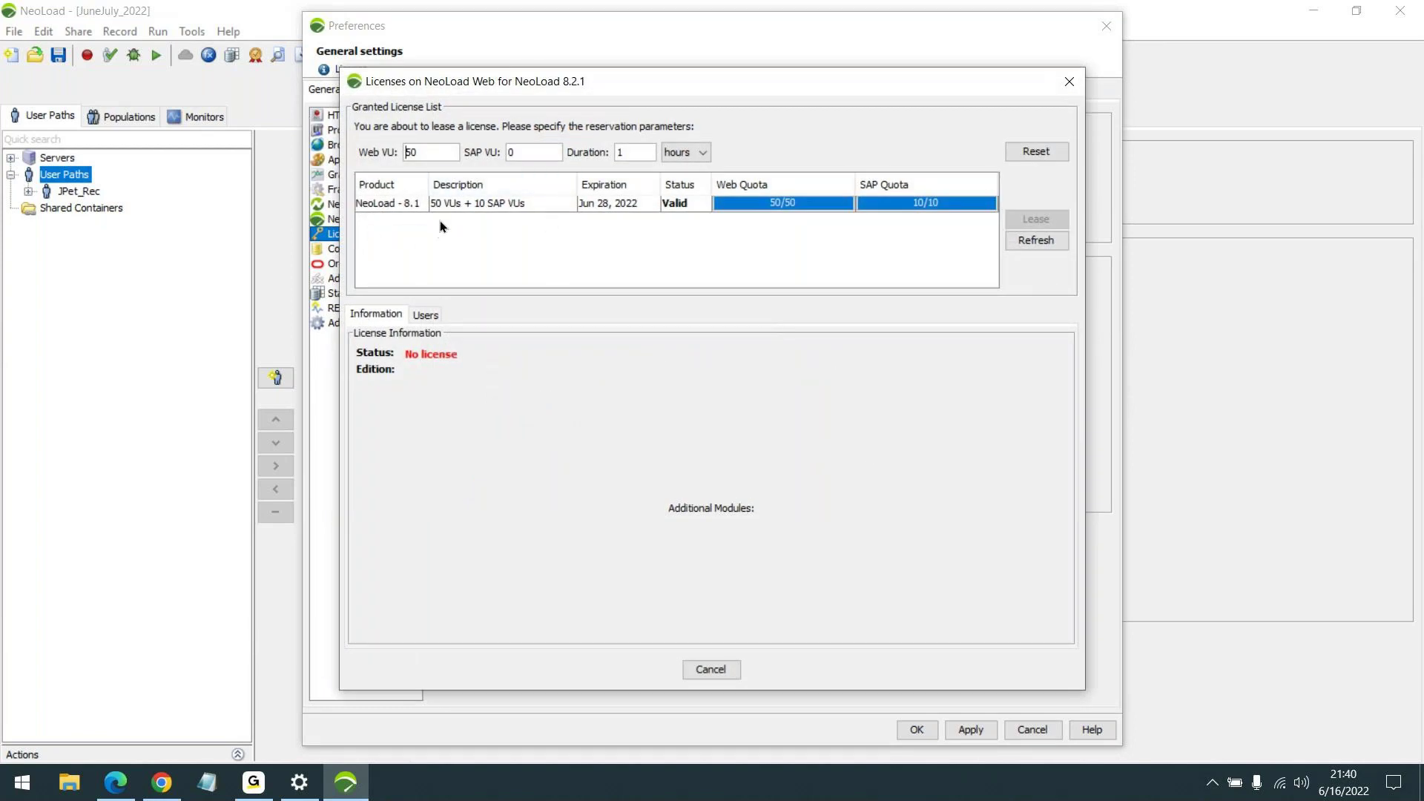
pyautogui.click(495, 204)
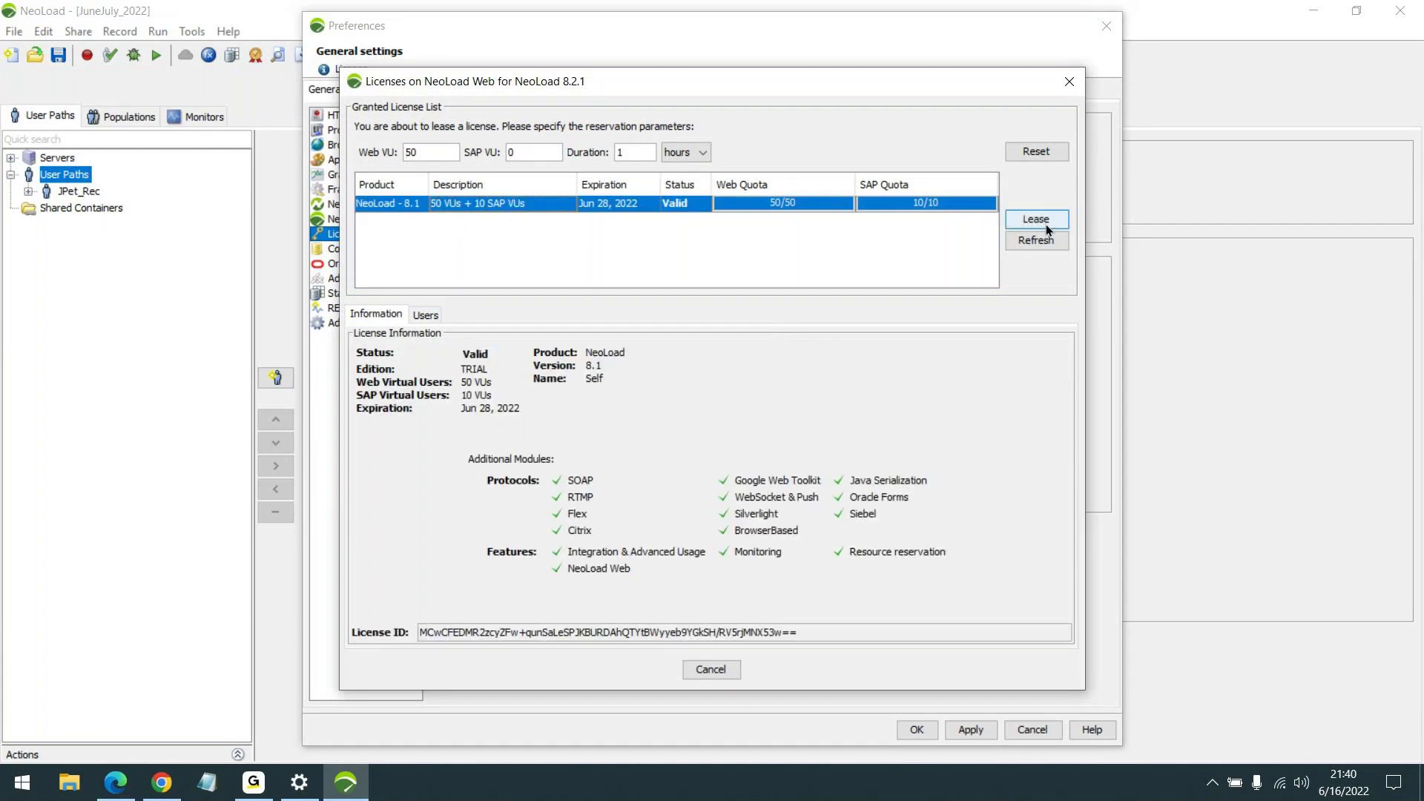
# Try a reservation of 25 Web VUs and restore the Web VU value to 50
pyautogui.doubleClick(427, 153)
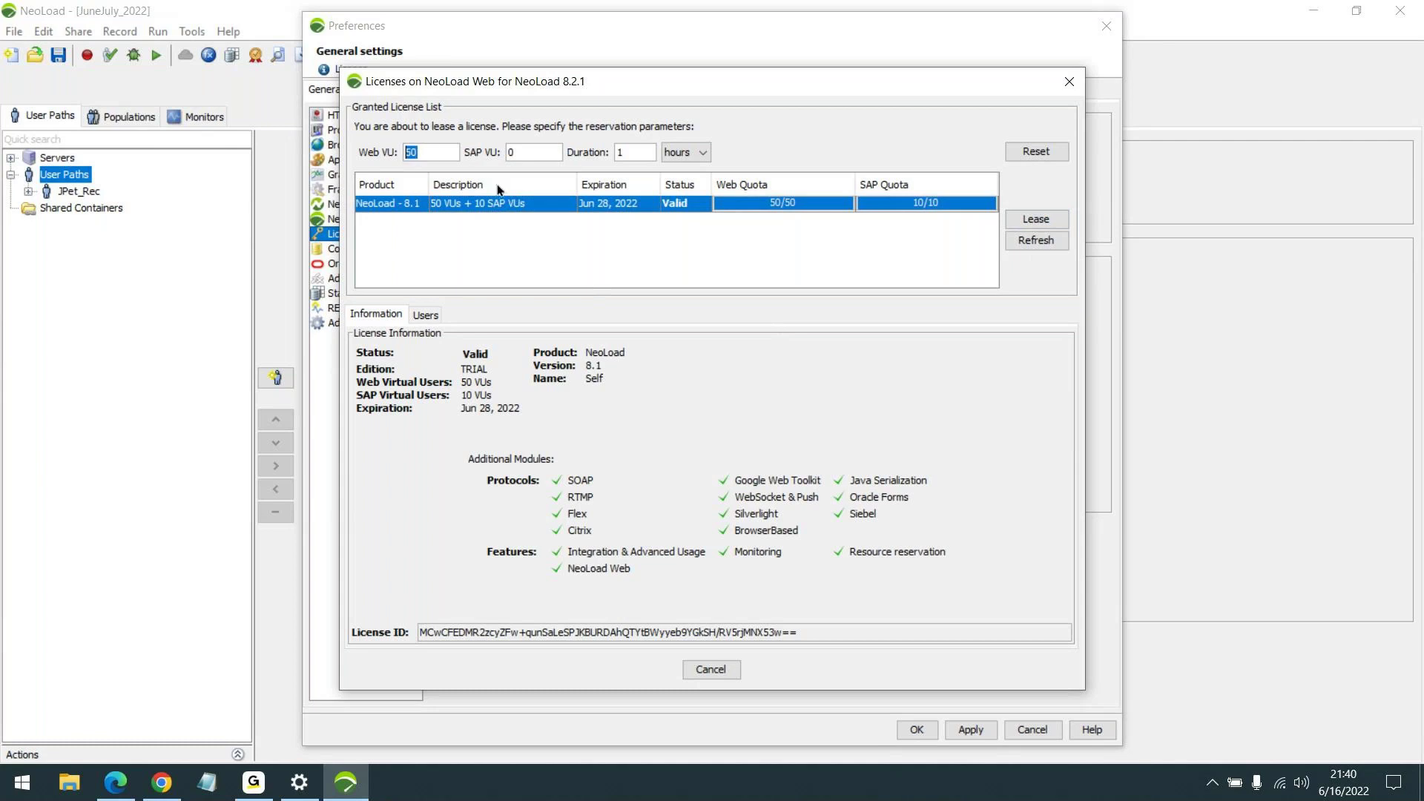
pyautogui.click(438, 155)
pyautogui.moveTo(429, 154); pyautogui.dragTo(393, 130)
pyautogui.write('25')
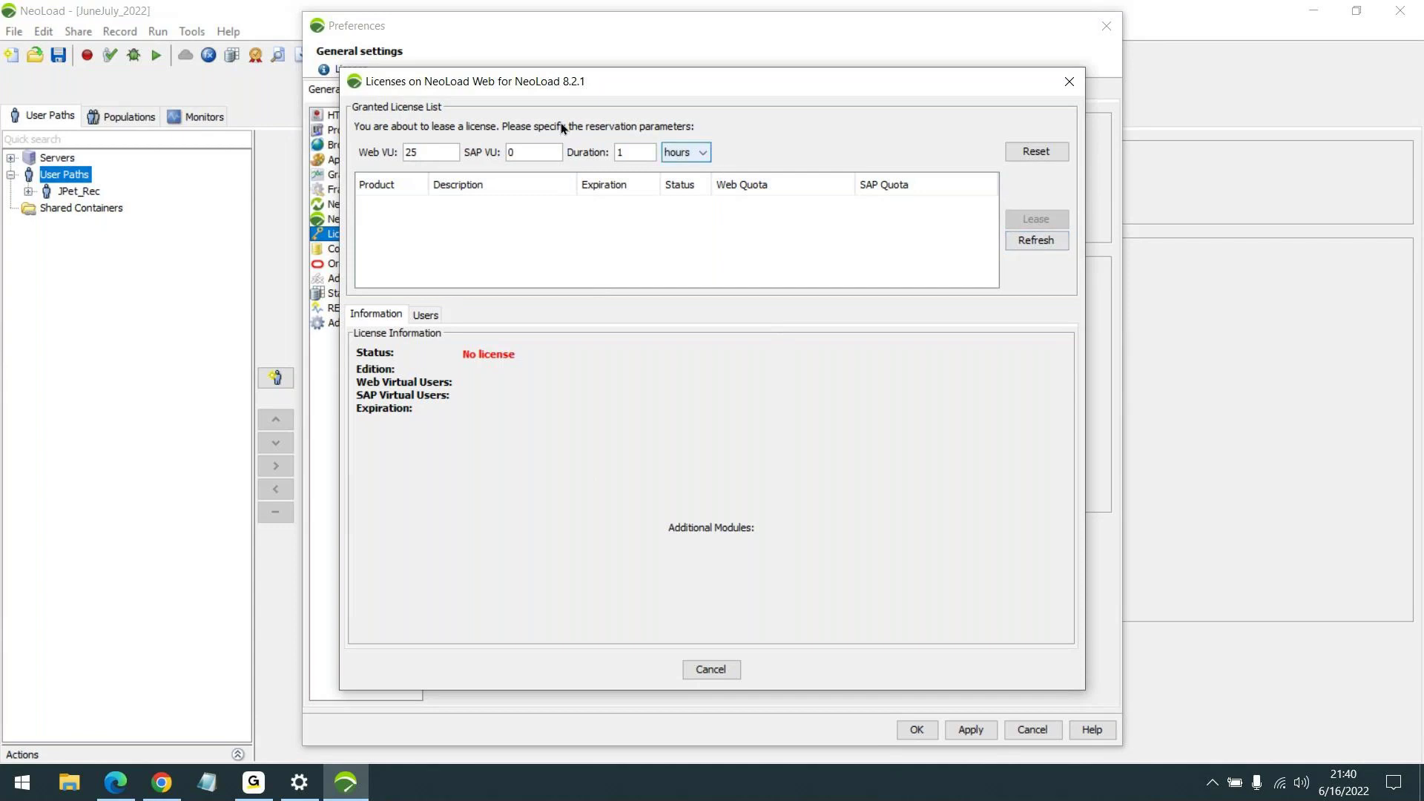
pyautogui.doubleClick(421, 151)
pyautogui.write('50')
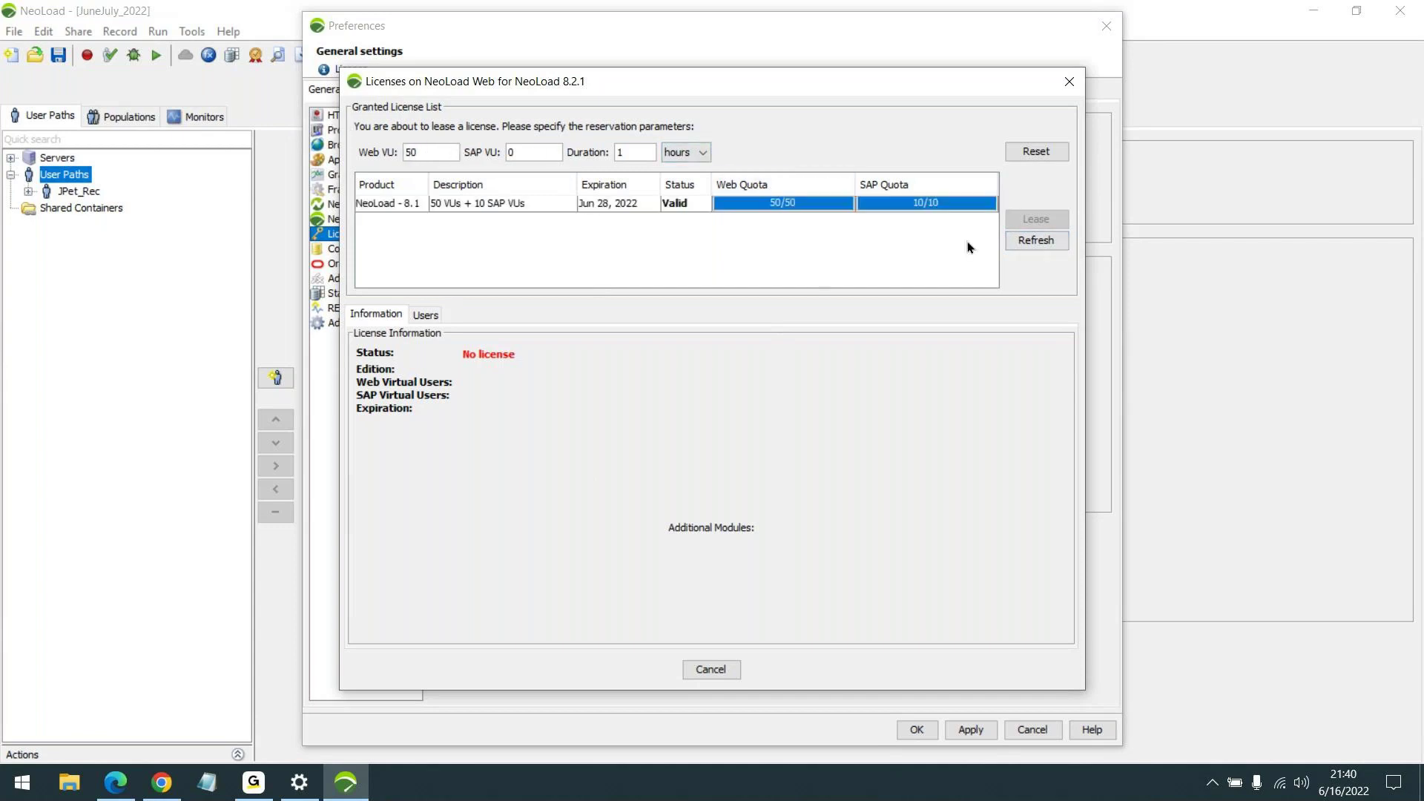
# Lease the granted trial license with 50 Web VUs, 0 SAP VUs and a duration of 1 hour
pyautogui.click(456, 203)
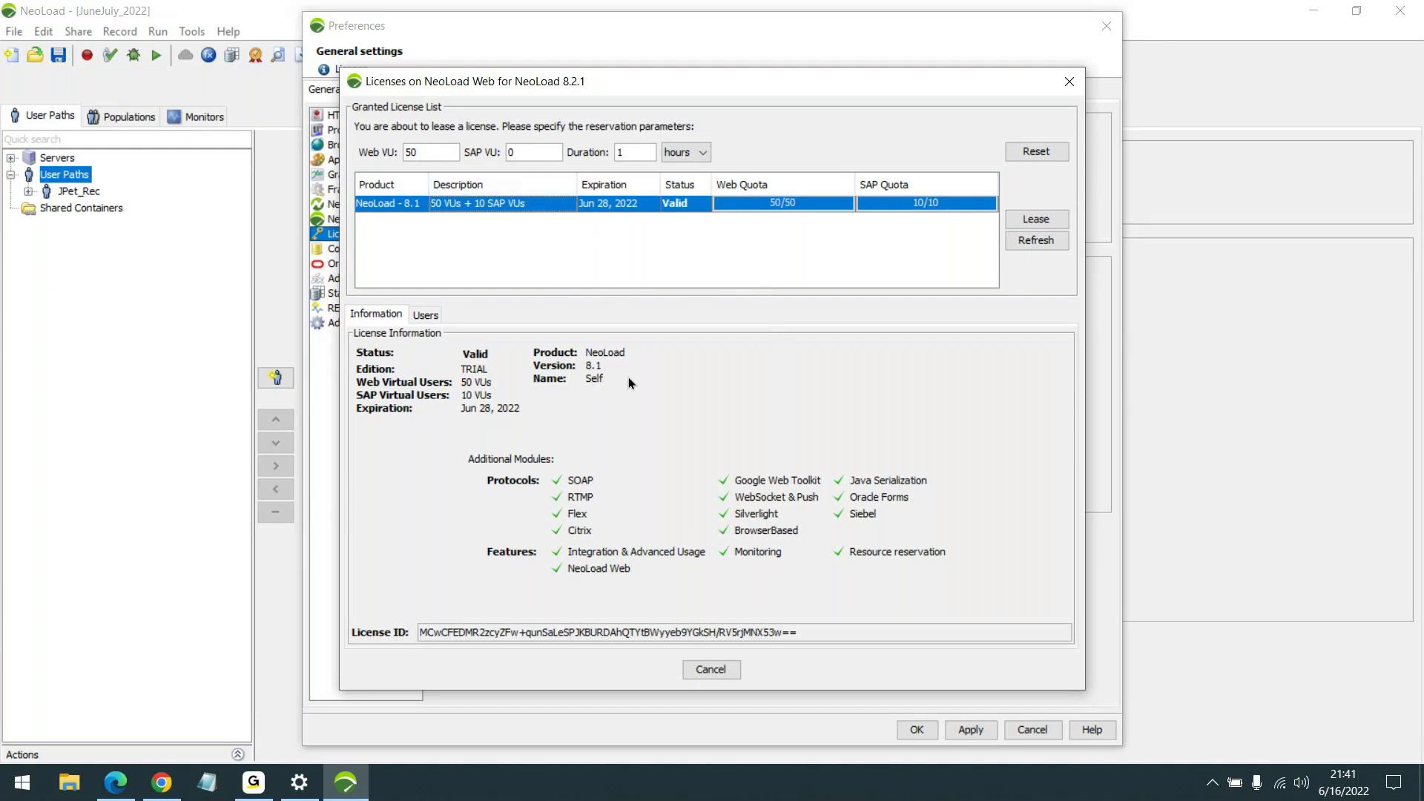
pyautogui.click(1049, 220)
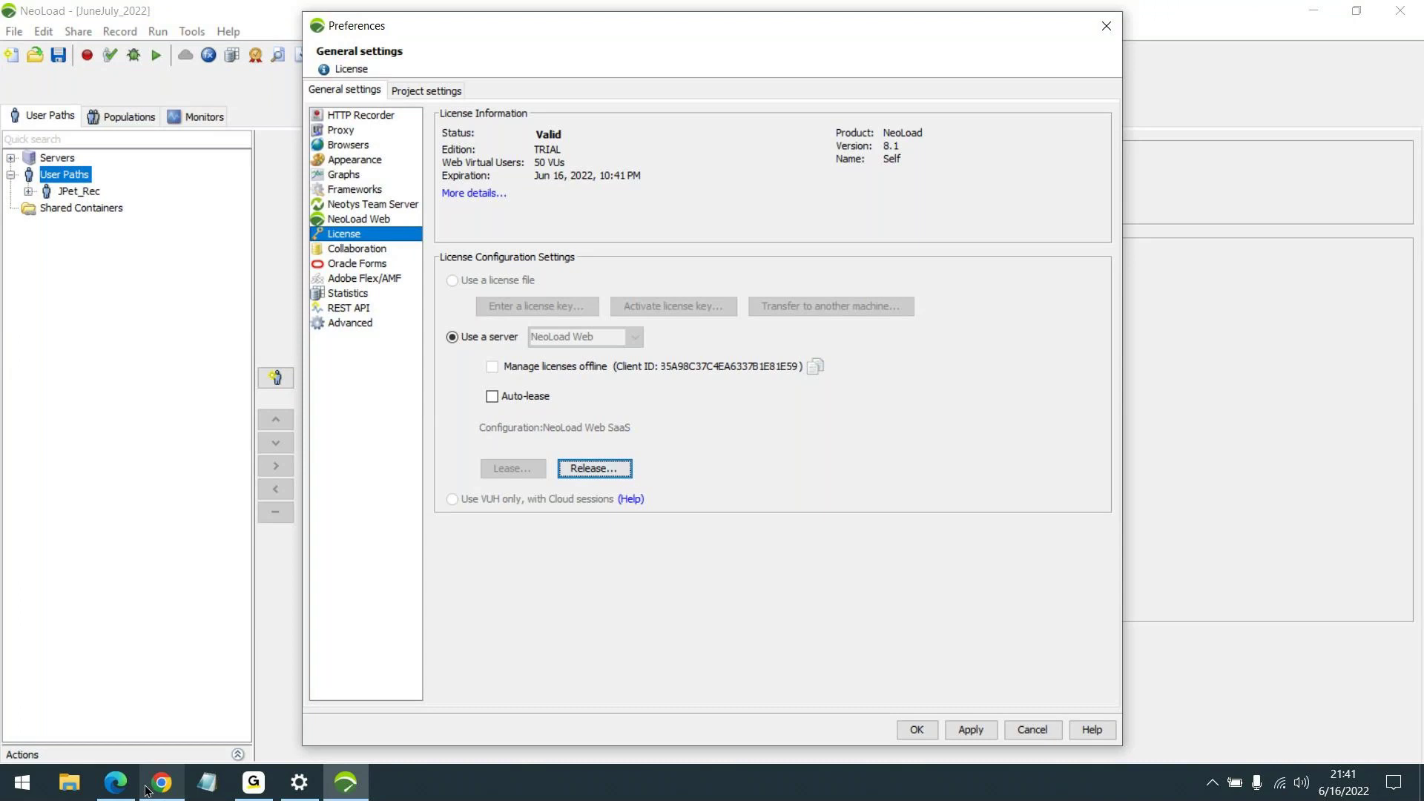
# Switch to Edge and examine the NeoLoad trial request form, its required fields and its agreement checkboxes
pyautogui.click(115, 782)
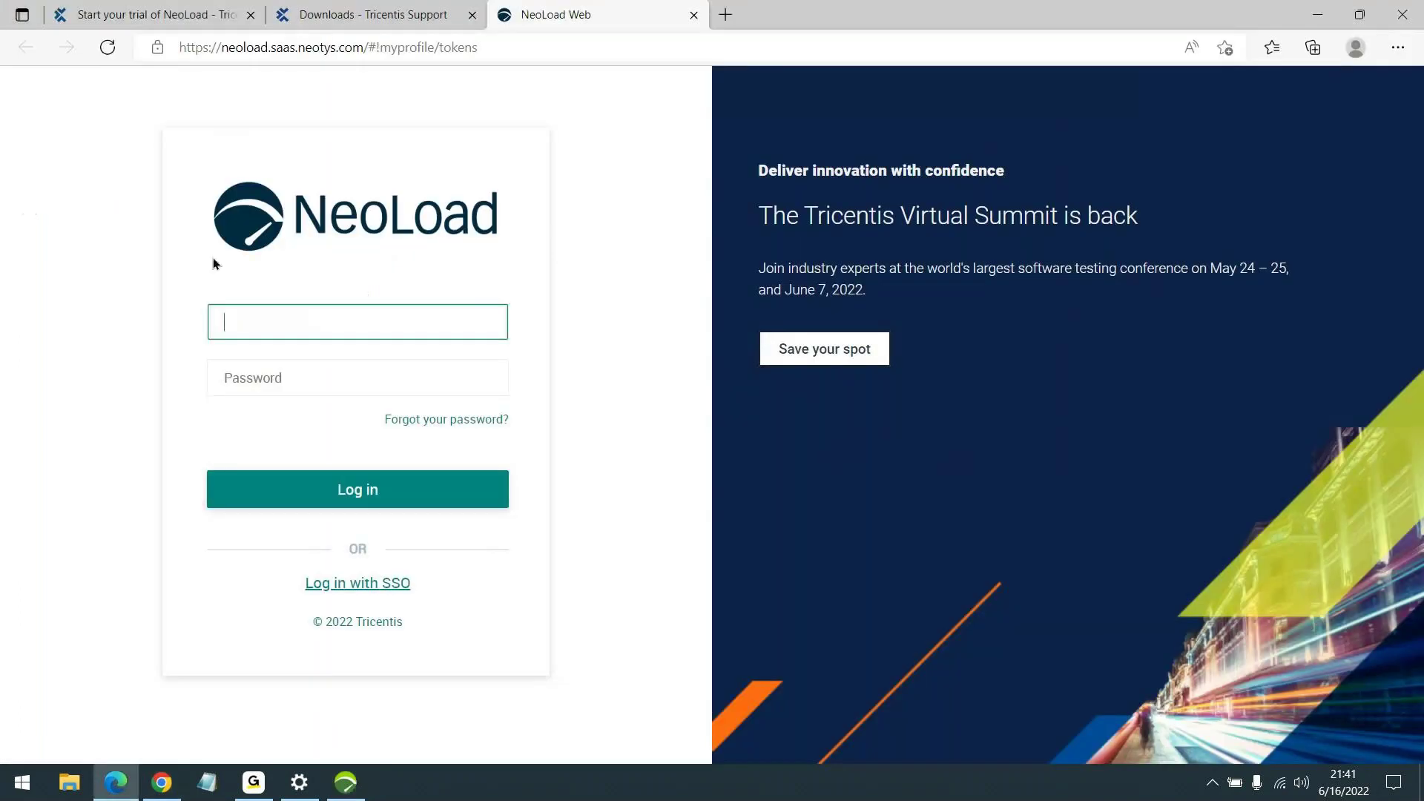
pyautogui.click(122, 12)
pyautogui.scroll(-3, 379, 422)
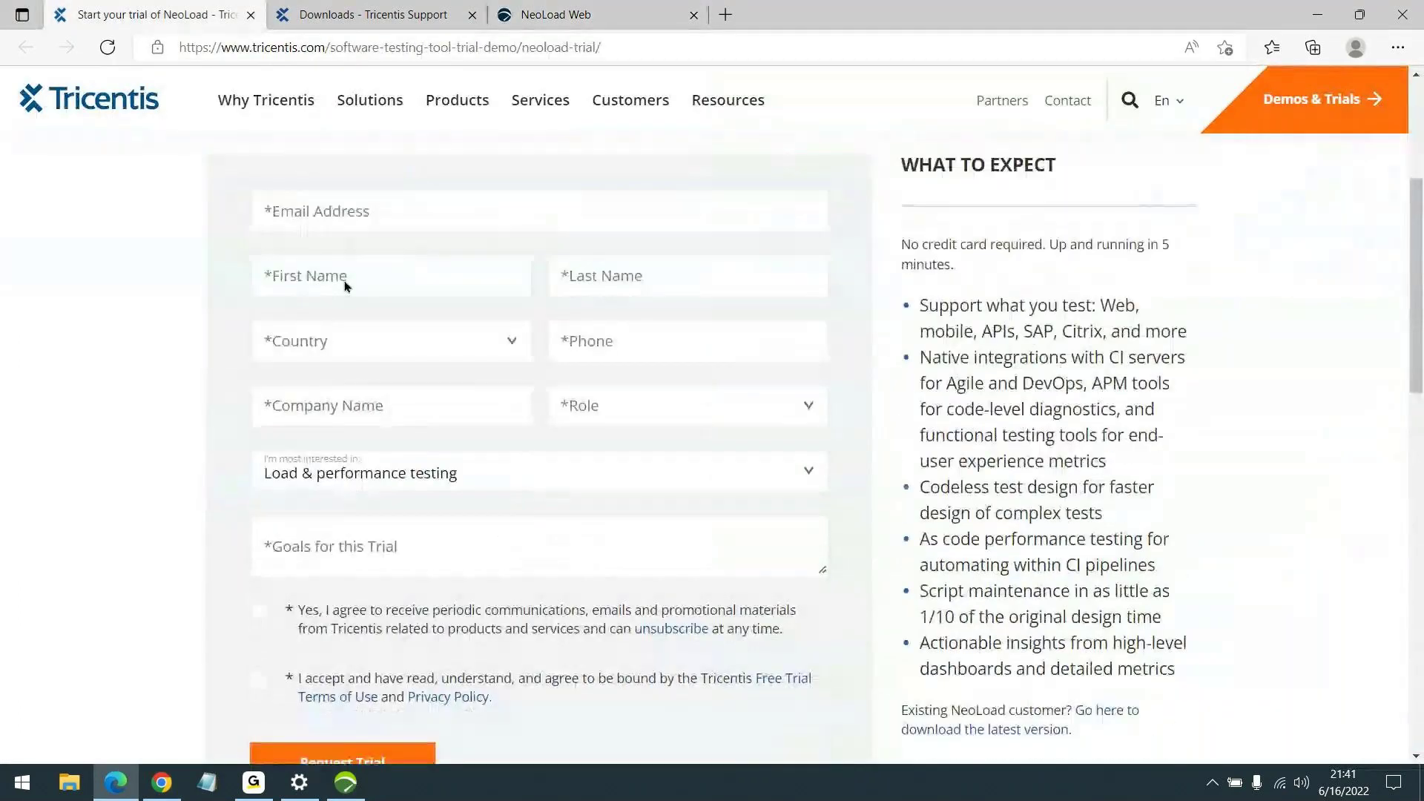
pyautogui.scroll(-3, 361, 380)
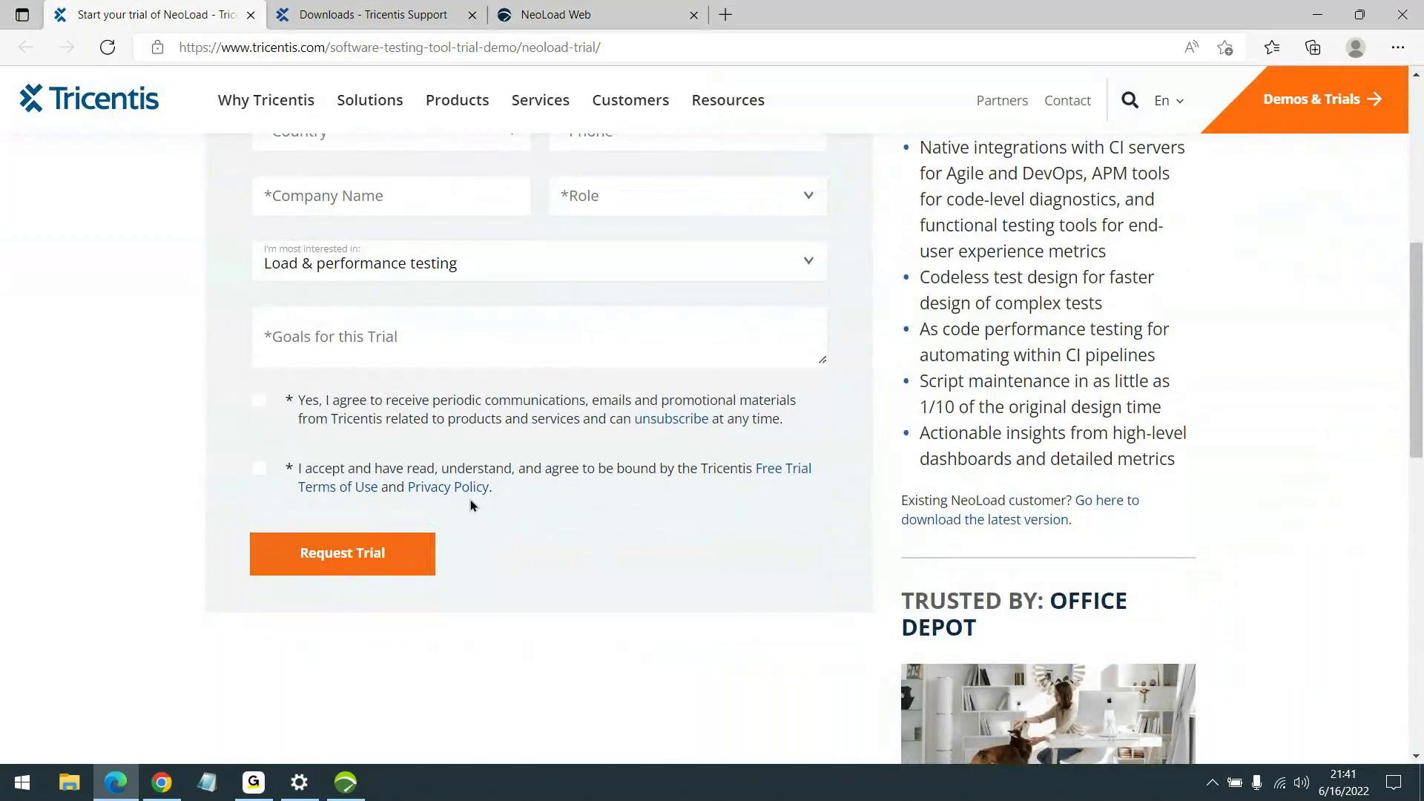
pyautogui.scroll(4, 572, 445)
pyautogui.scroll(-3, 569, 453)
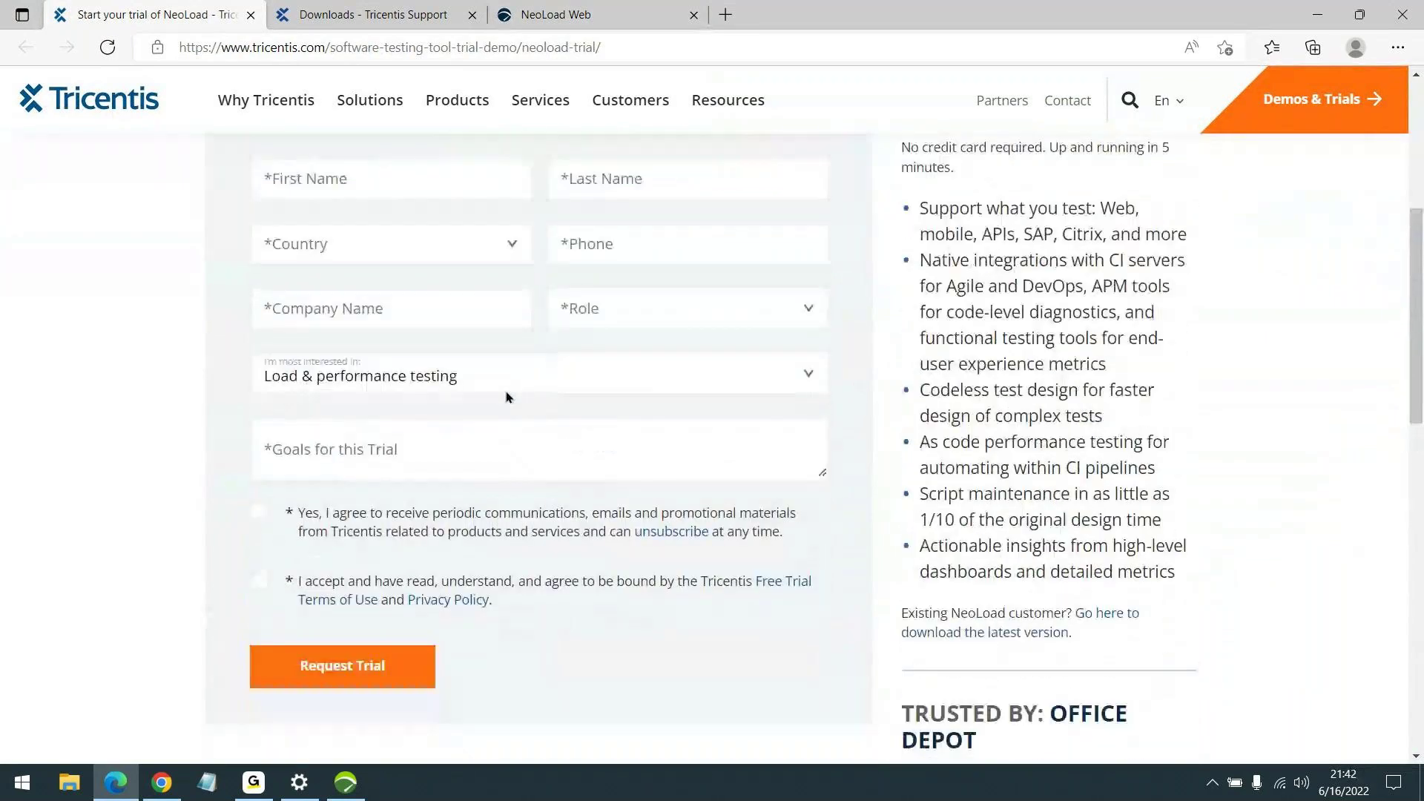
pyautogui.scroll(-3, 569, 451)
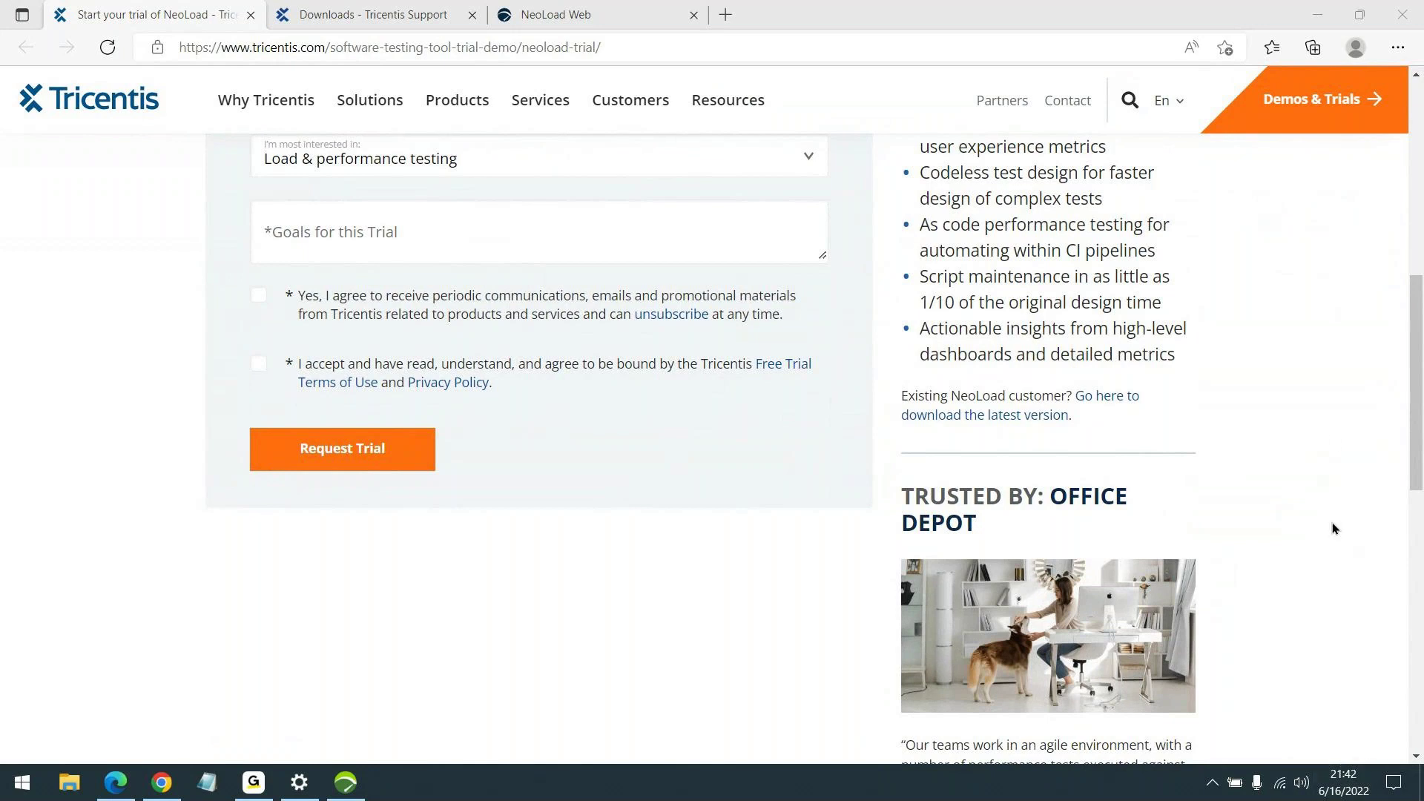
pyautogui.click(1305, 586)
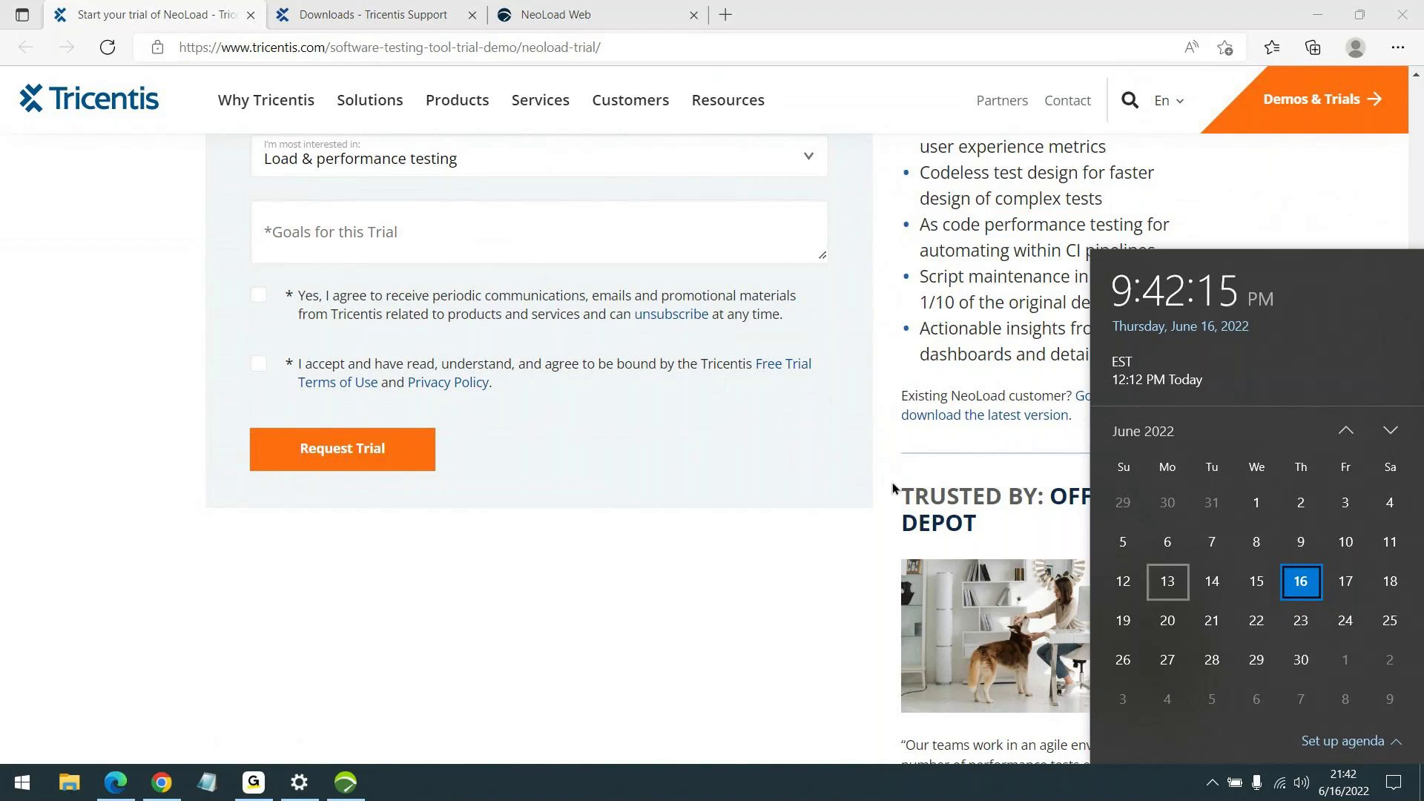
# Switch to NeoLoad and release the currently leased license back to the server
pyautogui.click(704, 594)
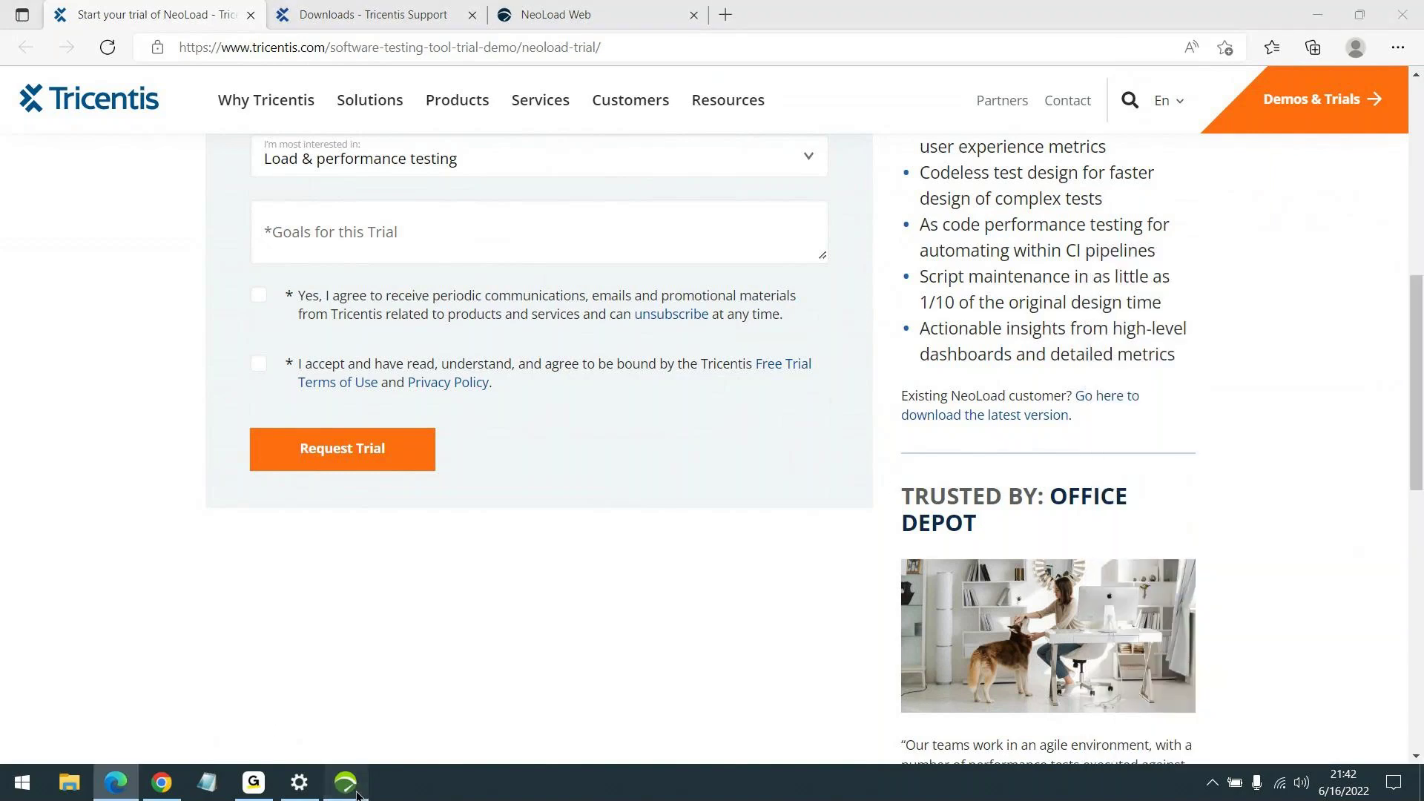
pyautogui.click(346, 782)
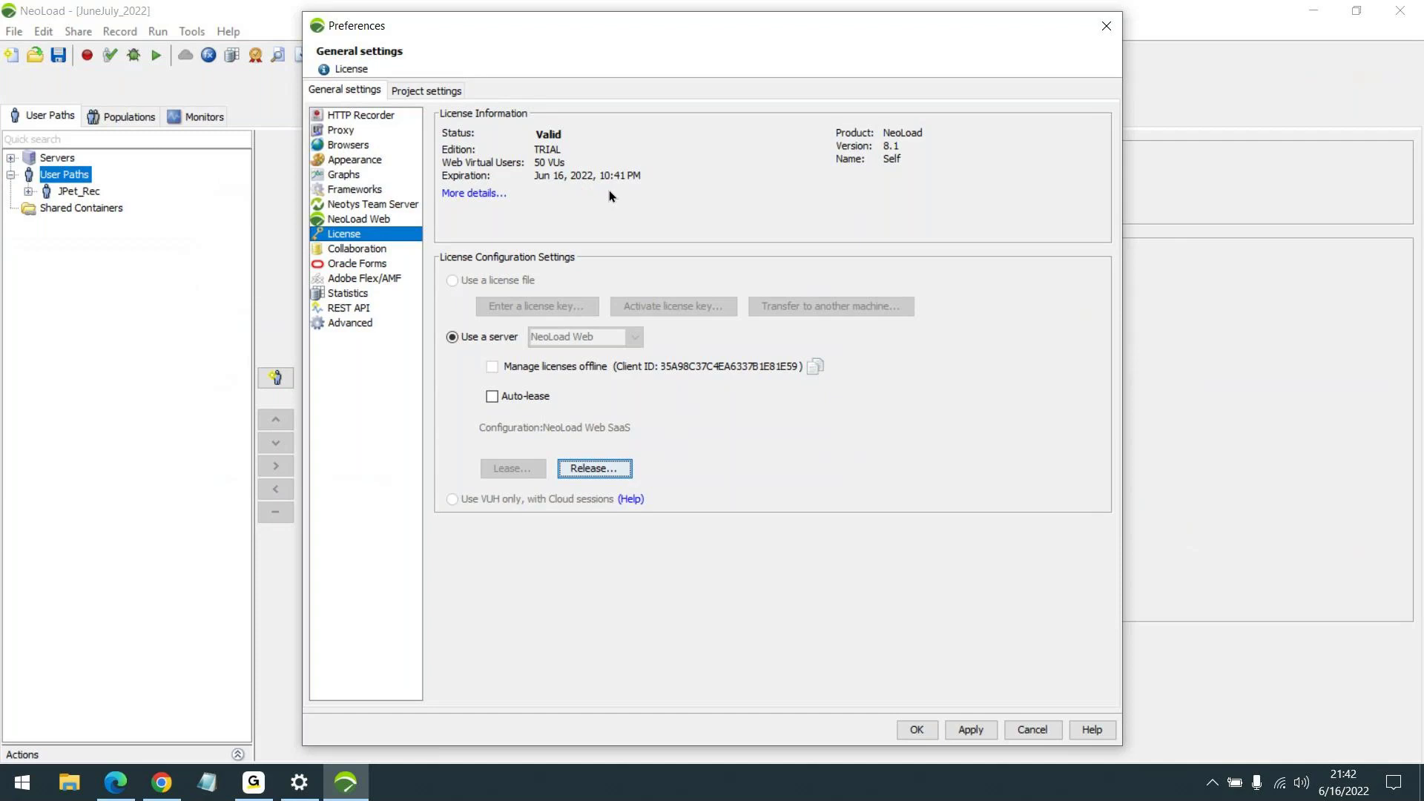
pyautogui.click(576, 471)
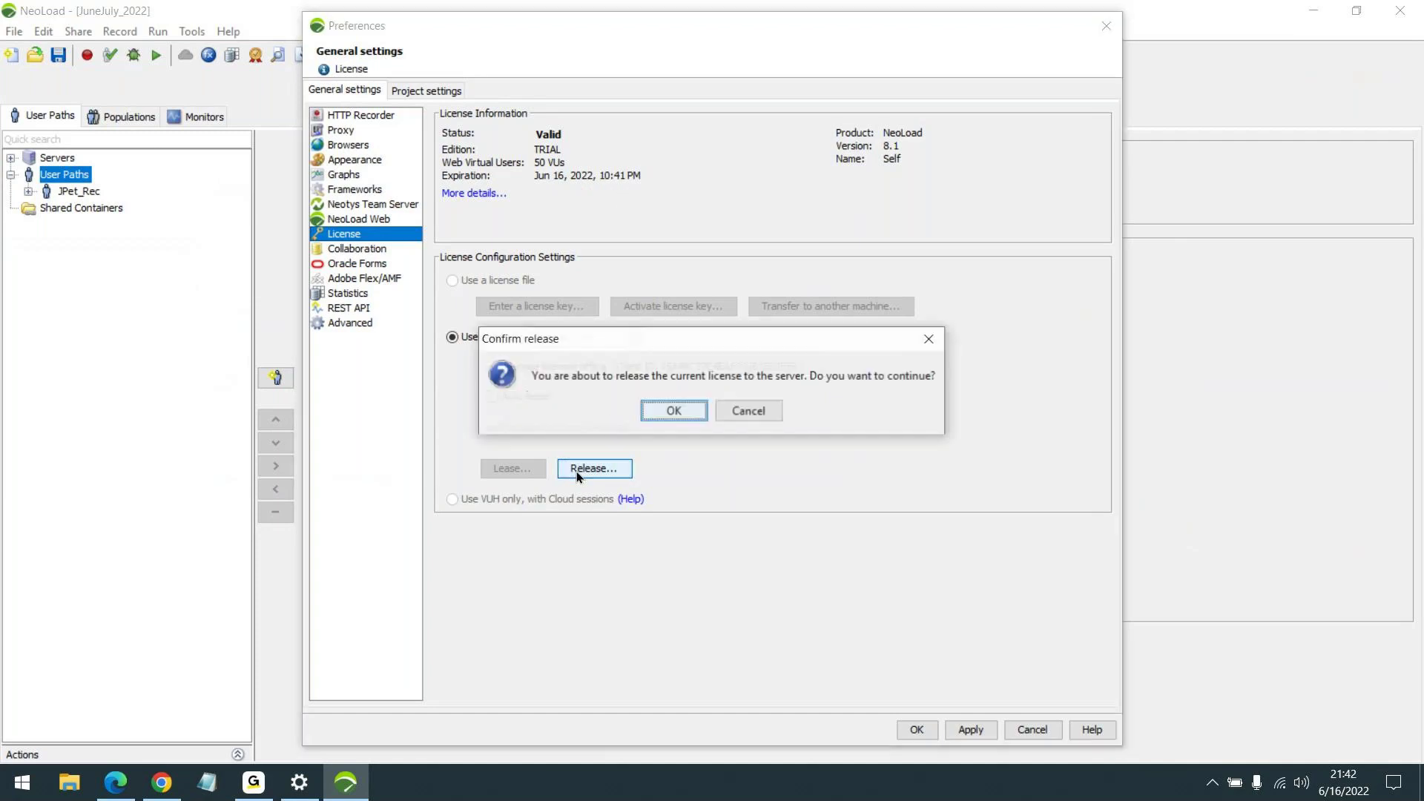
pyautogui.click(661, 416)
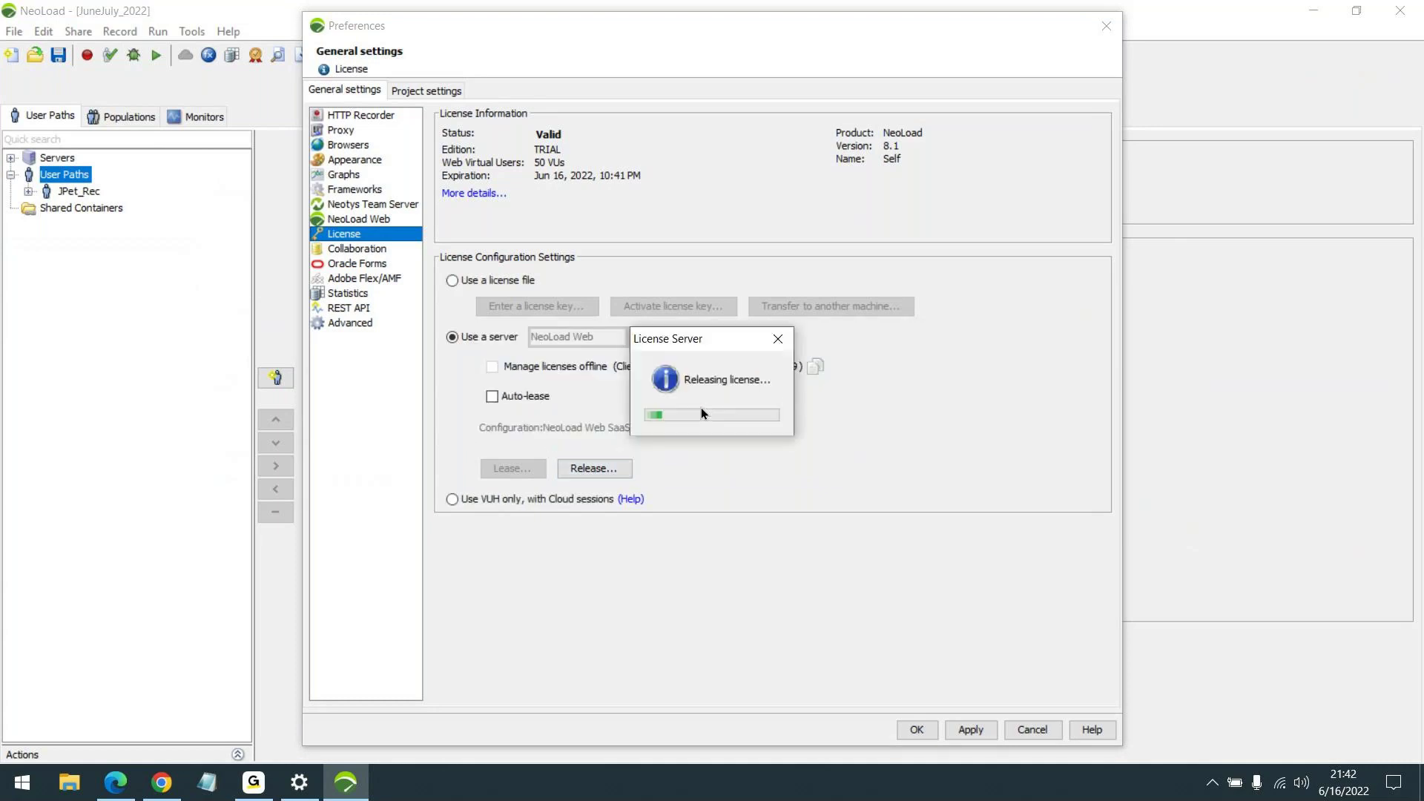
# Examine the details of the granted 50 VUs + 10 SAP VUs license in the lease dialog and close it without leasing
pyautogui.click(523, 467)
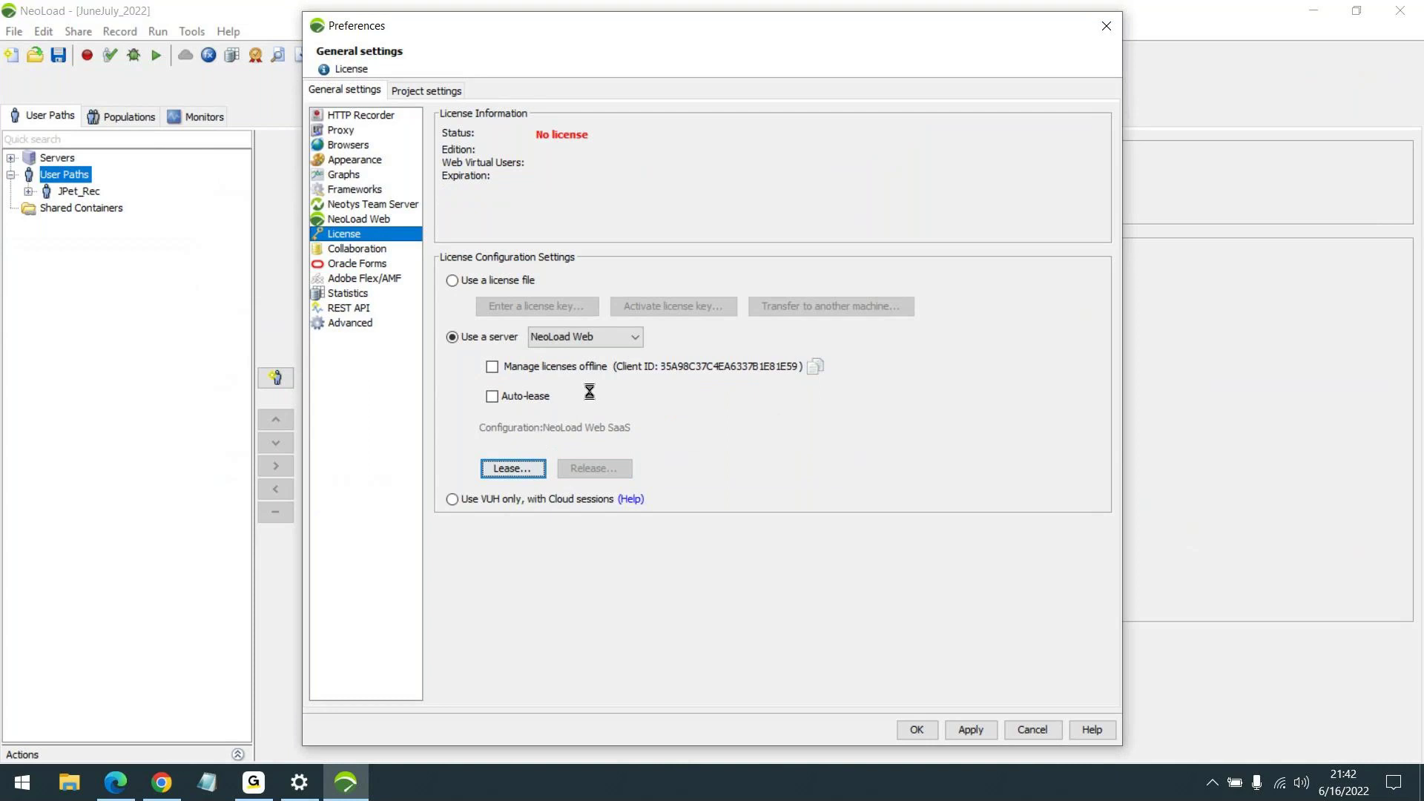
pyautogui.click(495, 202)
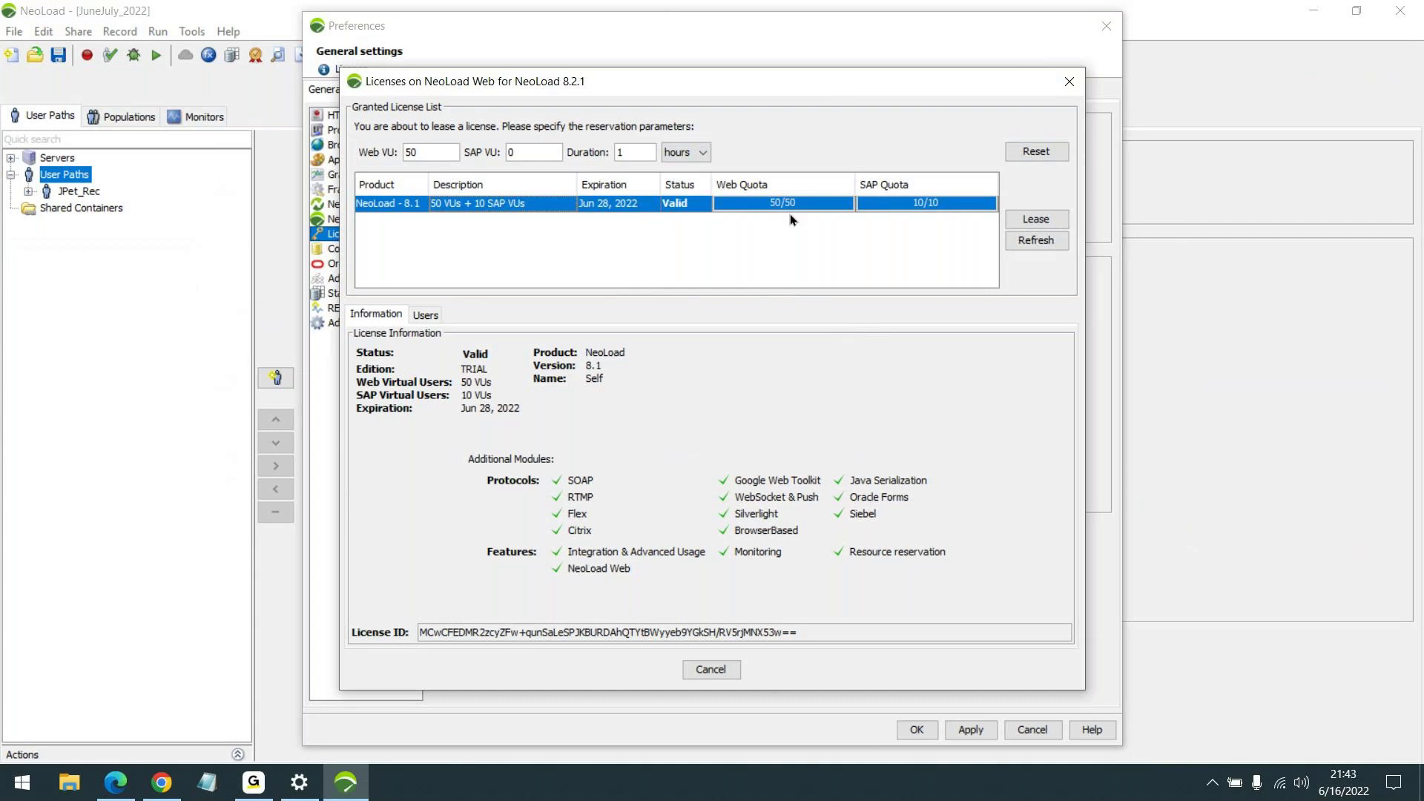
pyautogui.click(1073, 80)
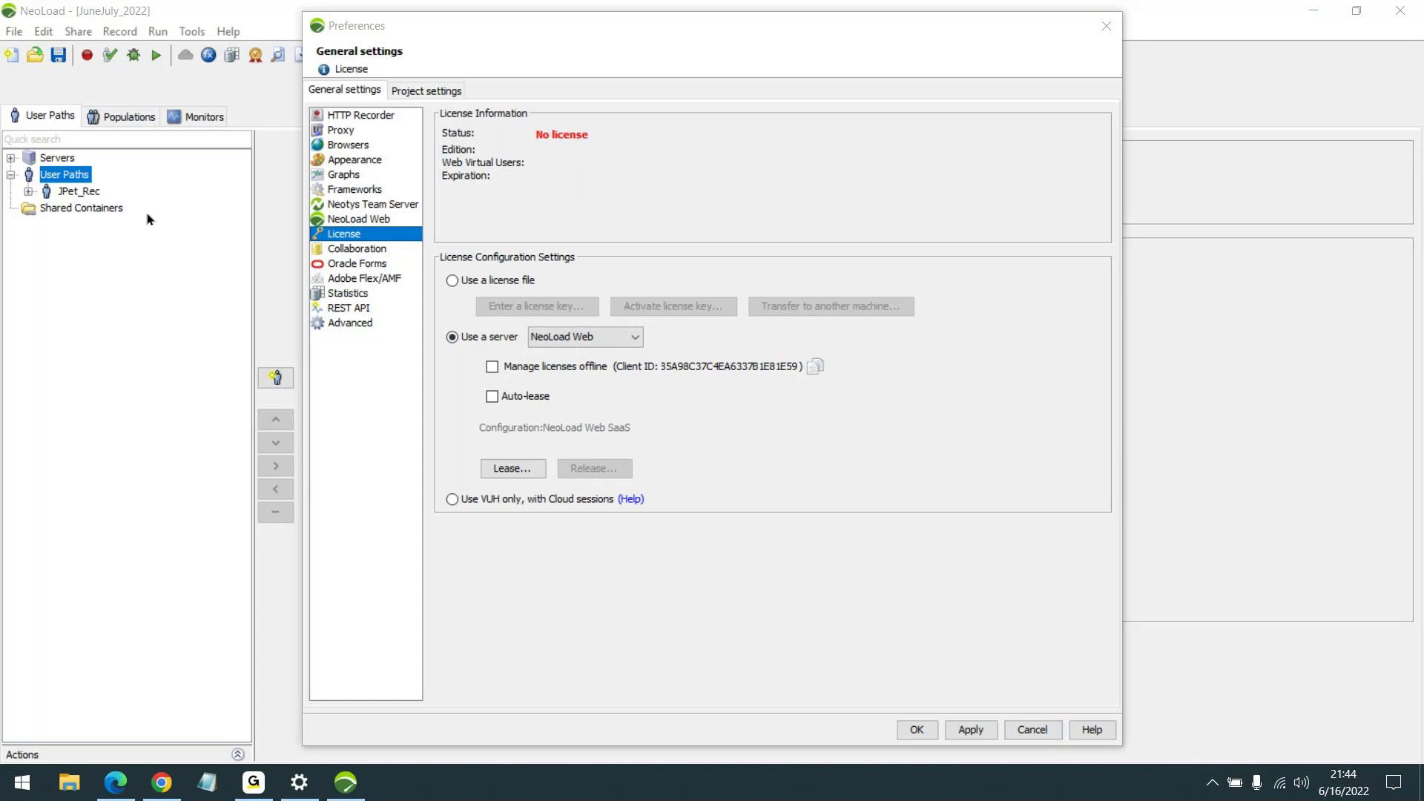
# Leave the preferences, expand the JPet_Rec user path's Actions container and show the settings of its Launch container
pyautogui.click(74, 195)
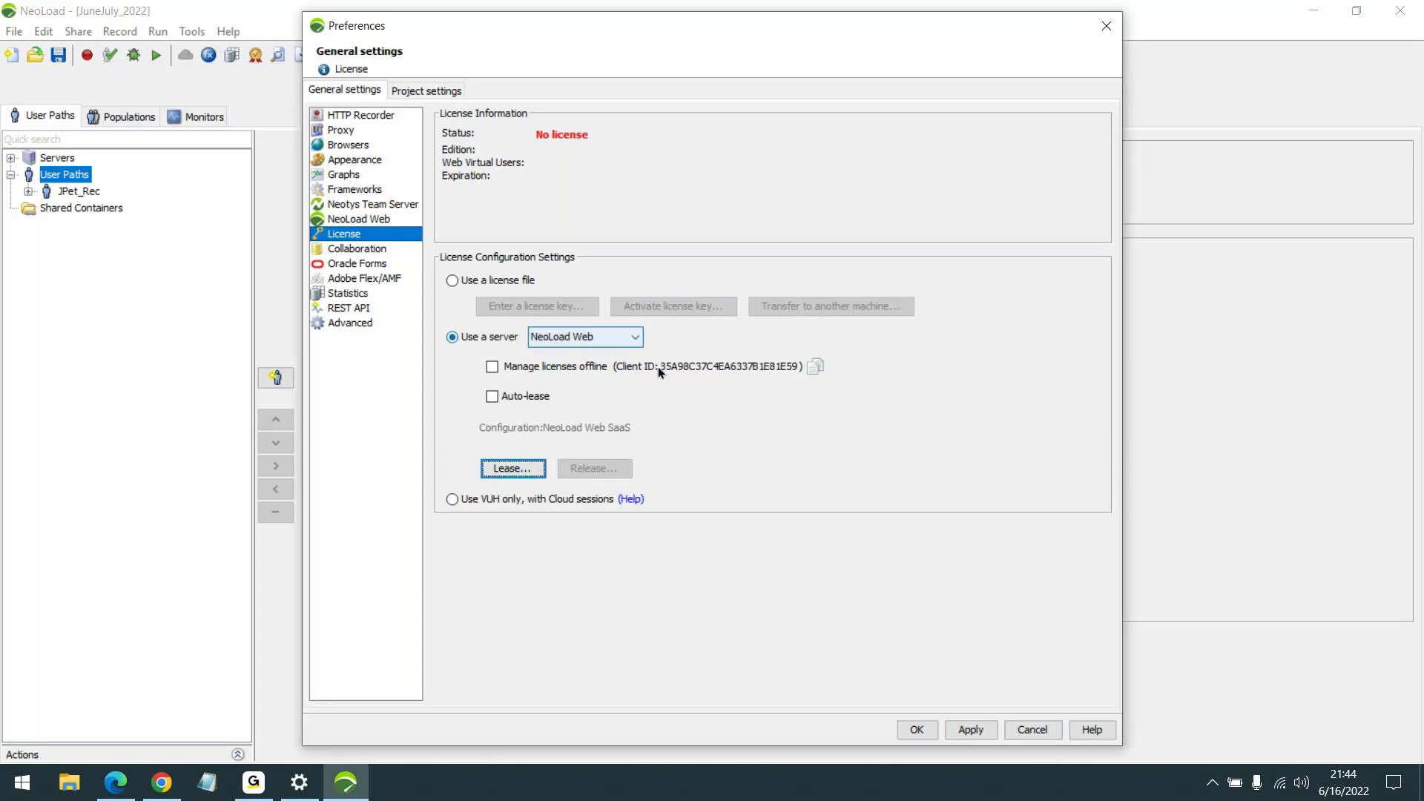
pyautogui.click(28, 192)
pyautogui.click(46, 225)
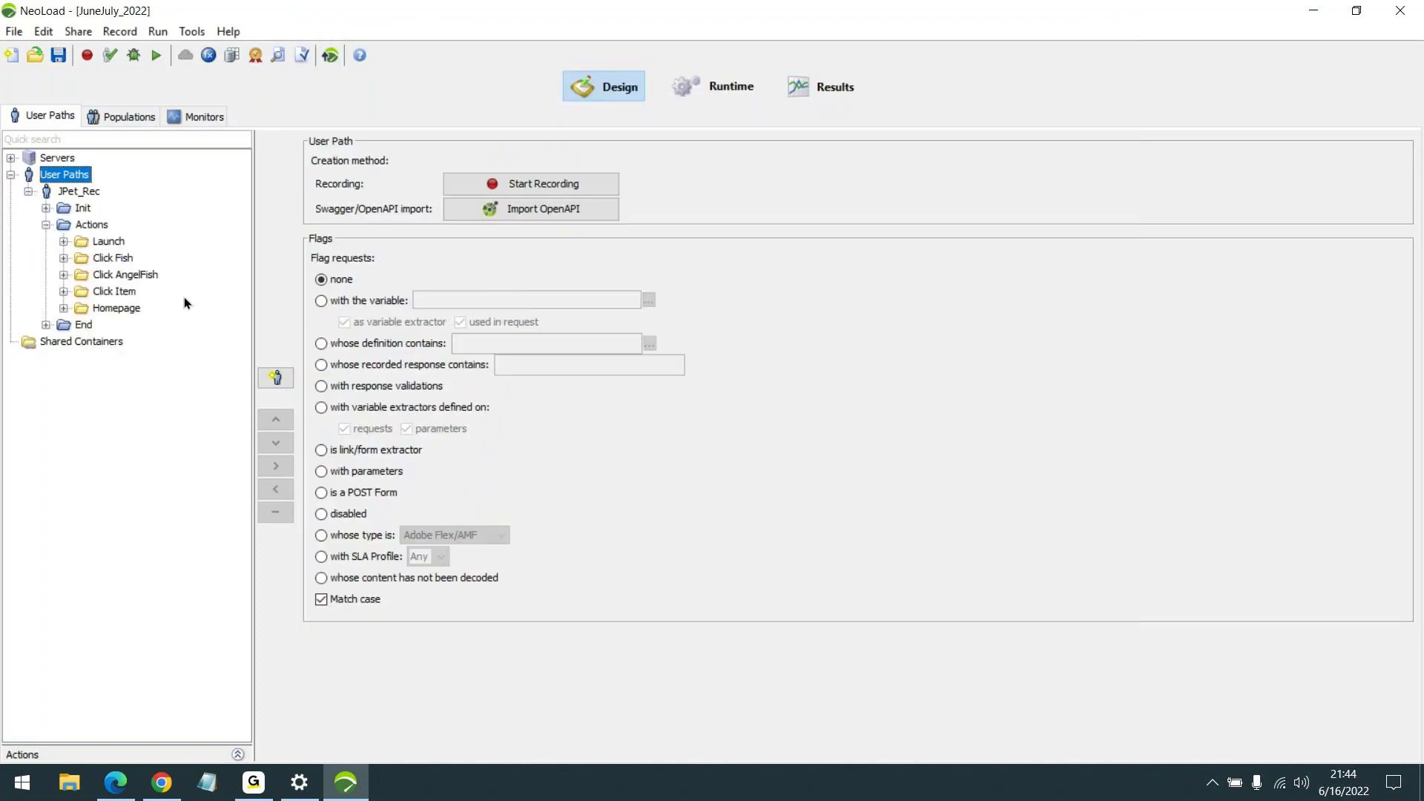
pyautogui.click(109, 242)
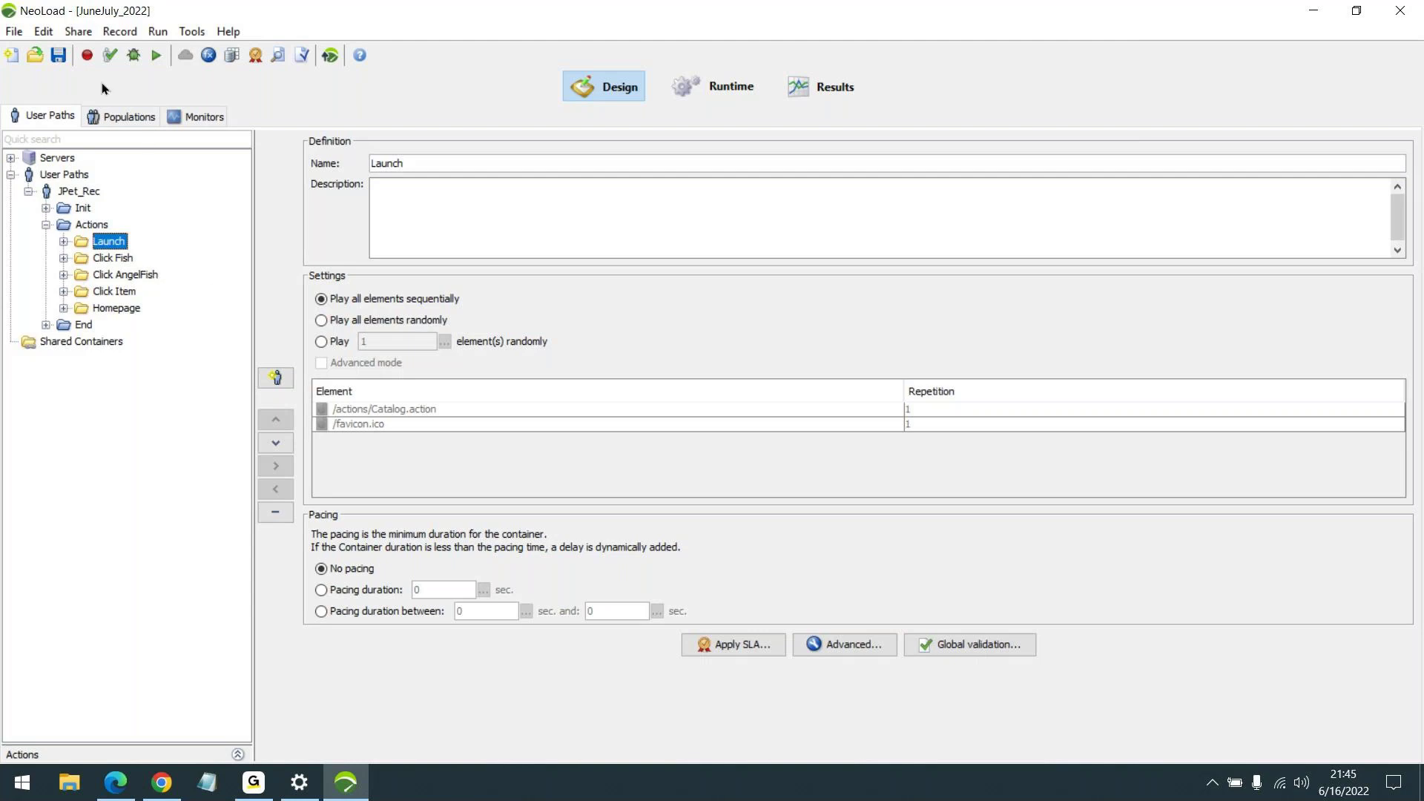
# Reopen NeoLoad's preferences and review the NeoLoad Web deployment, access token and connection settings
pyautogui.click(43, 32)
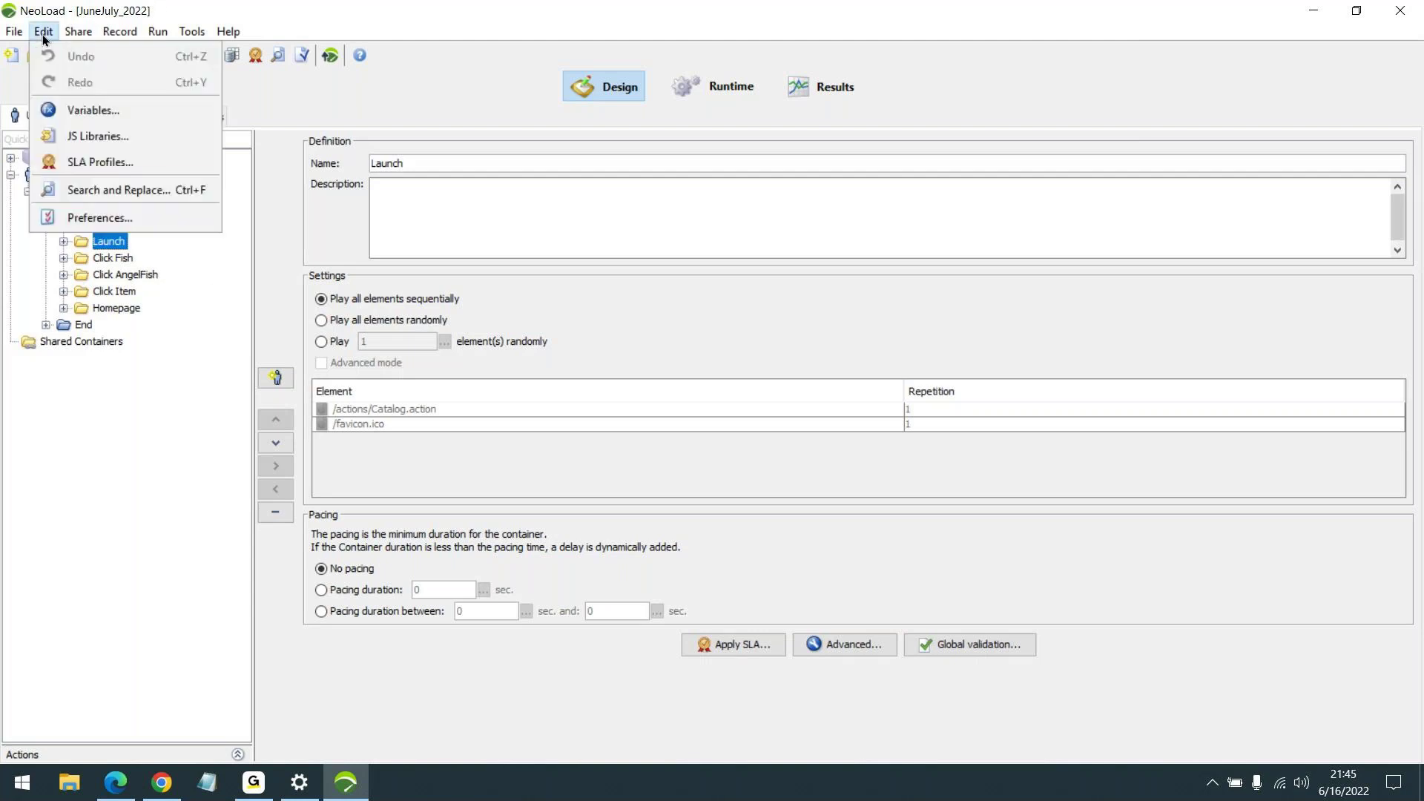
pyautogui.click(80, 215)
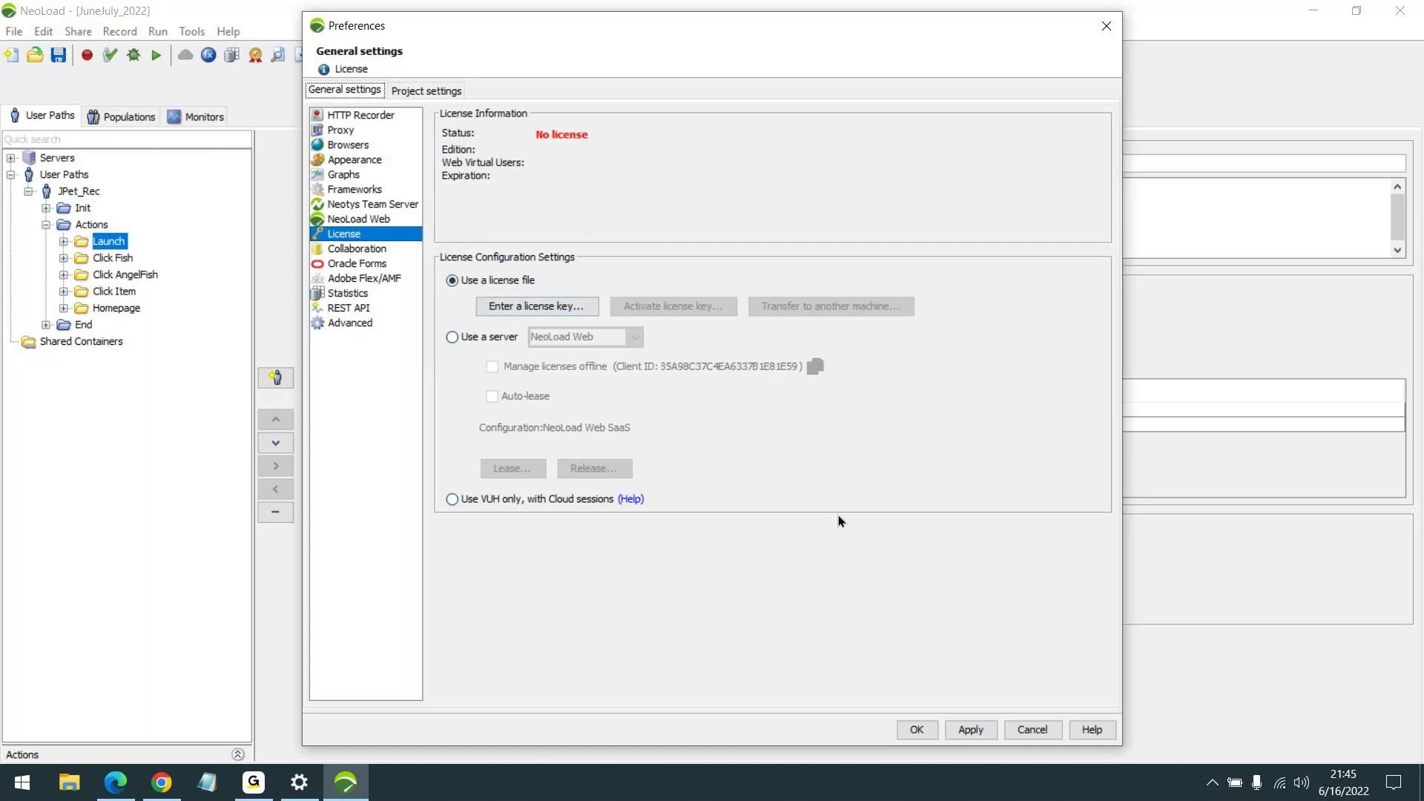
pyautogui.click(365, 219)
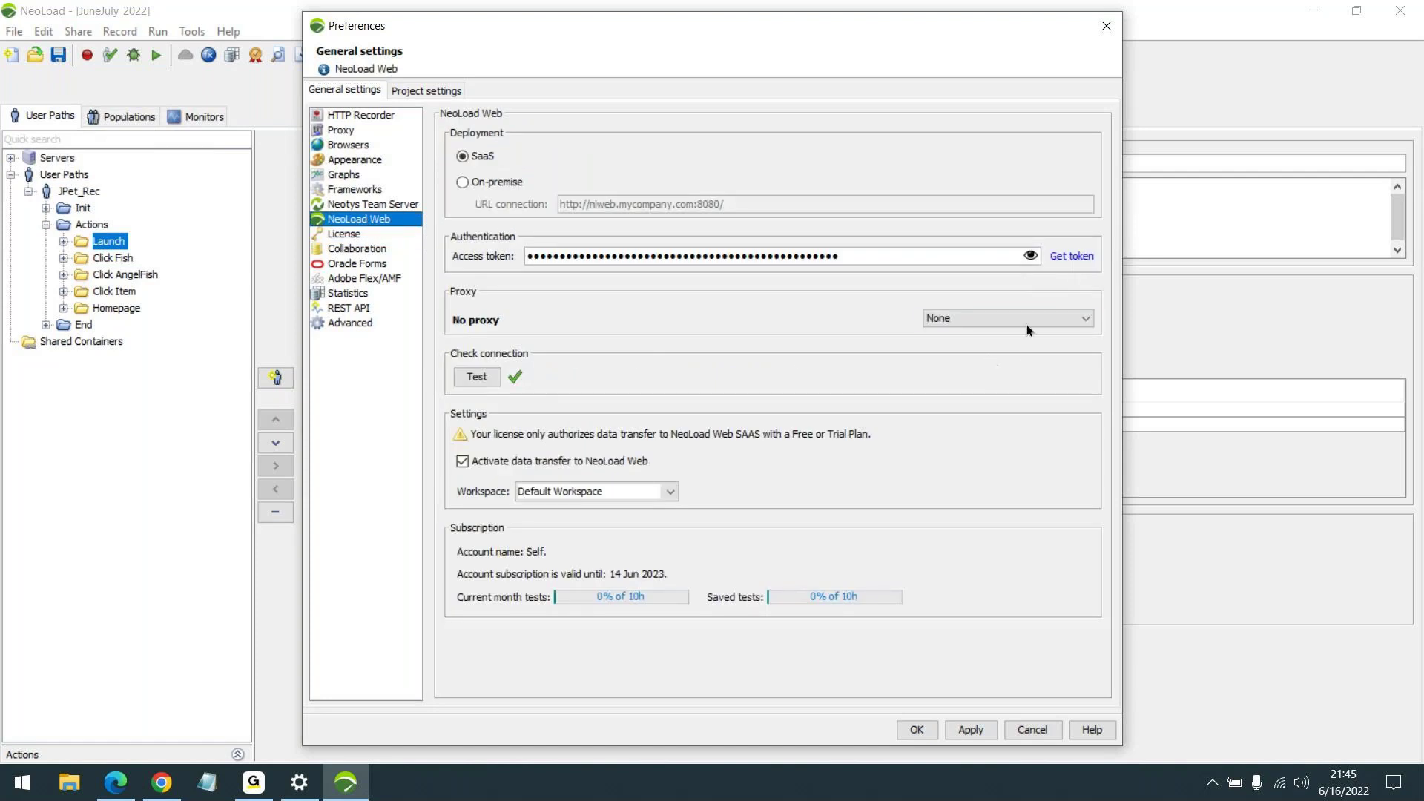
# Set the license configuration to use the NeoLoad Web server and open the list of granted licenses
pyautogui.click(354, 234)
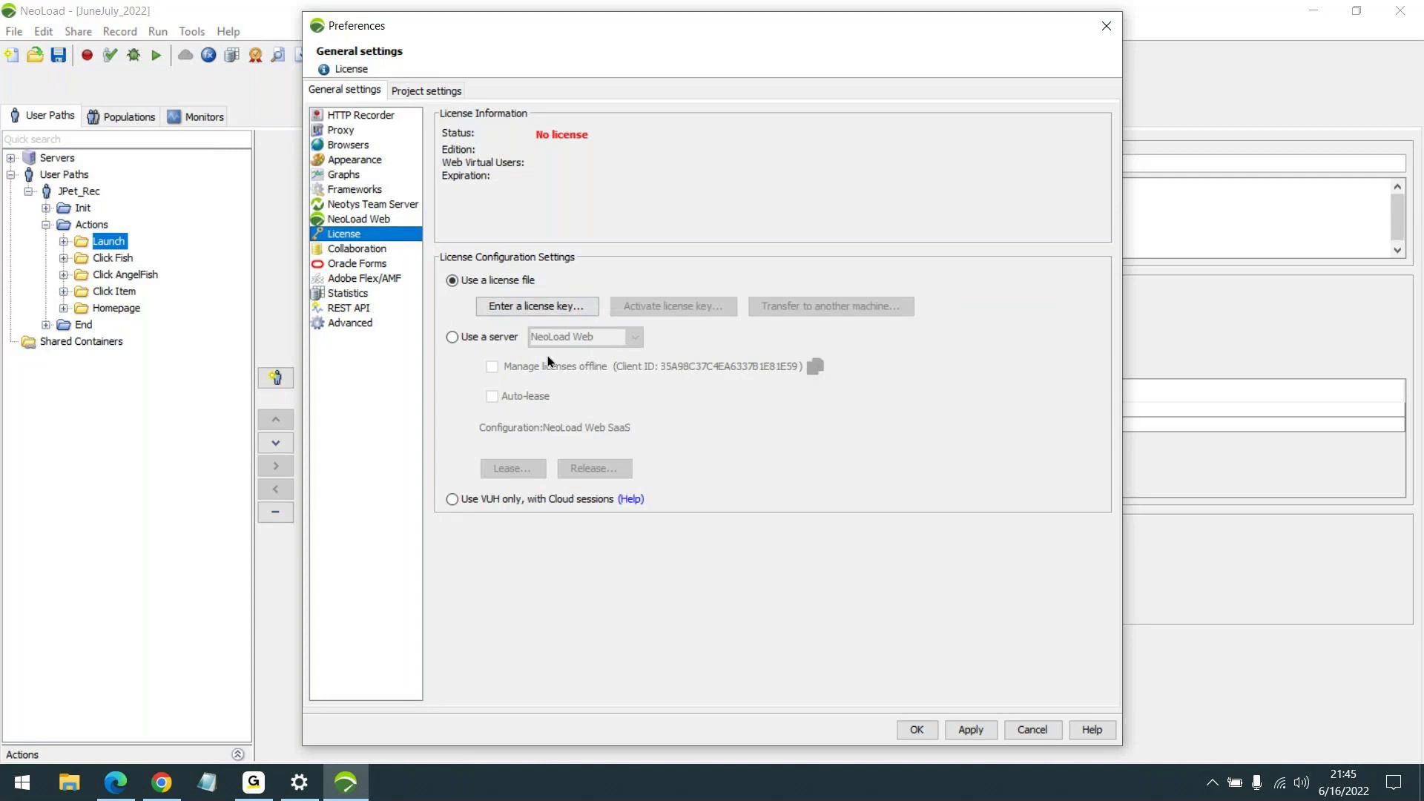
pyautogui.click(488, 336)
pyautogui.click(515, 466)
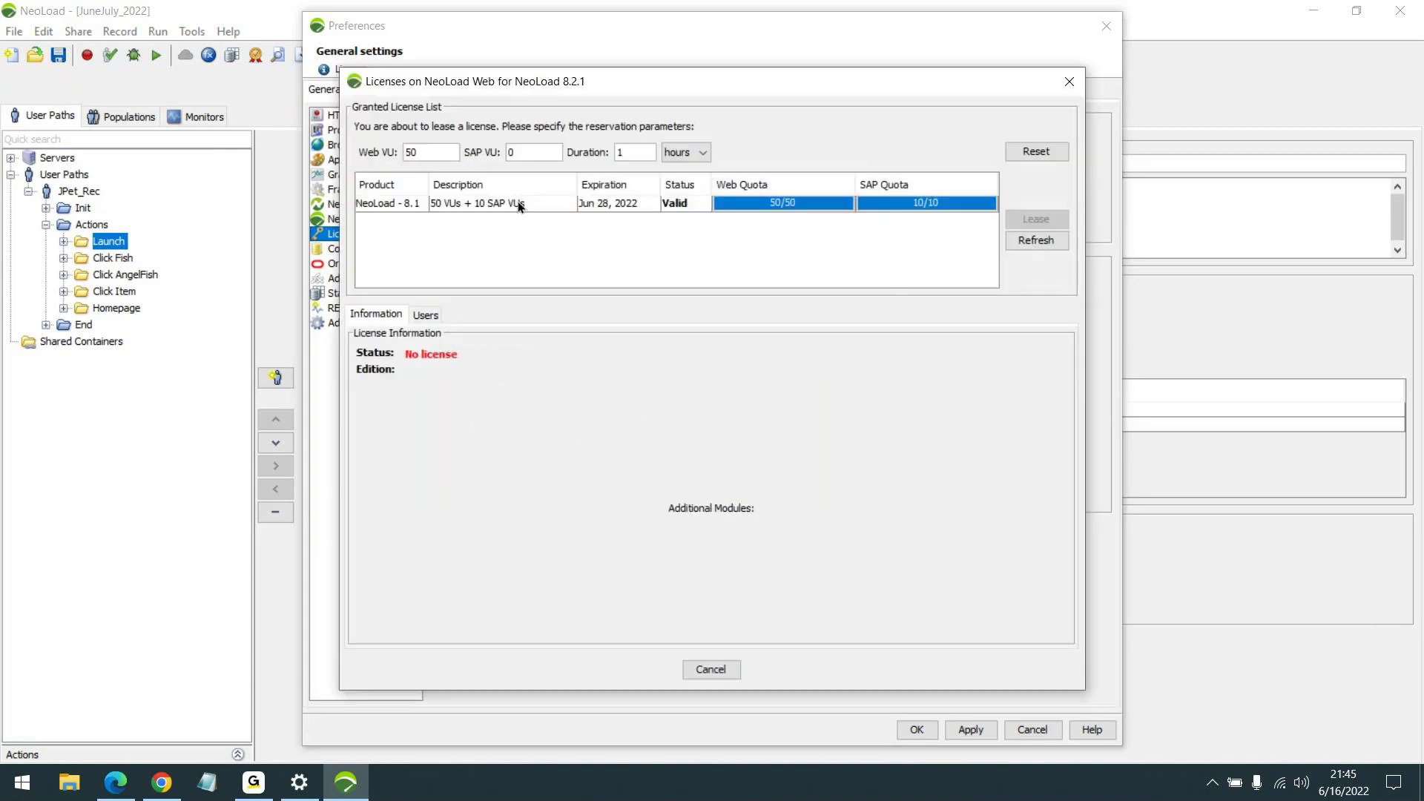
# Inspect the granted 50 VUs + 10 SAP VUs license, cancel the lease dialog and recheck the NeoLoad Web connection preferences
pyautogui.click(519, 204)
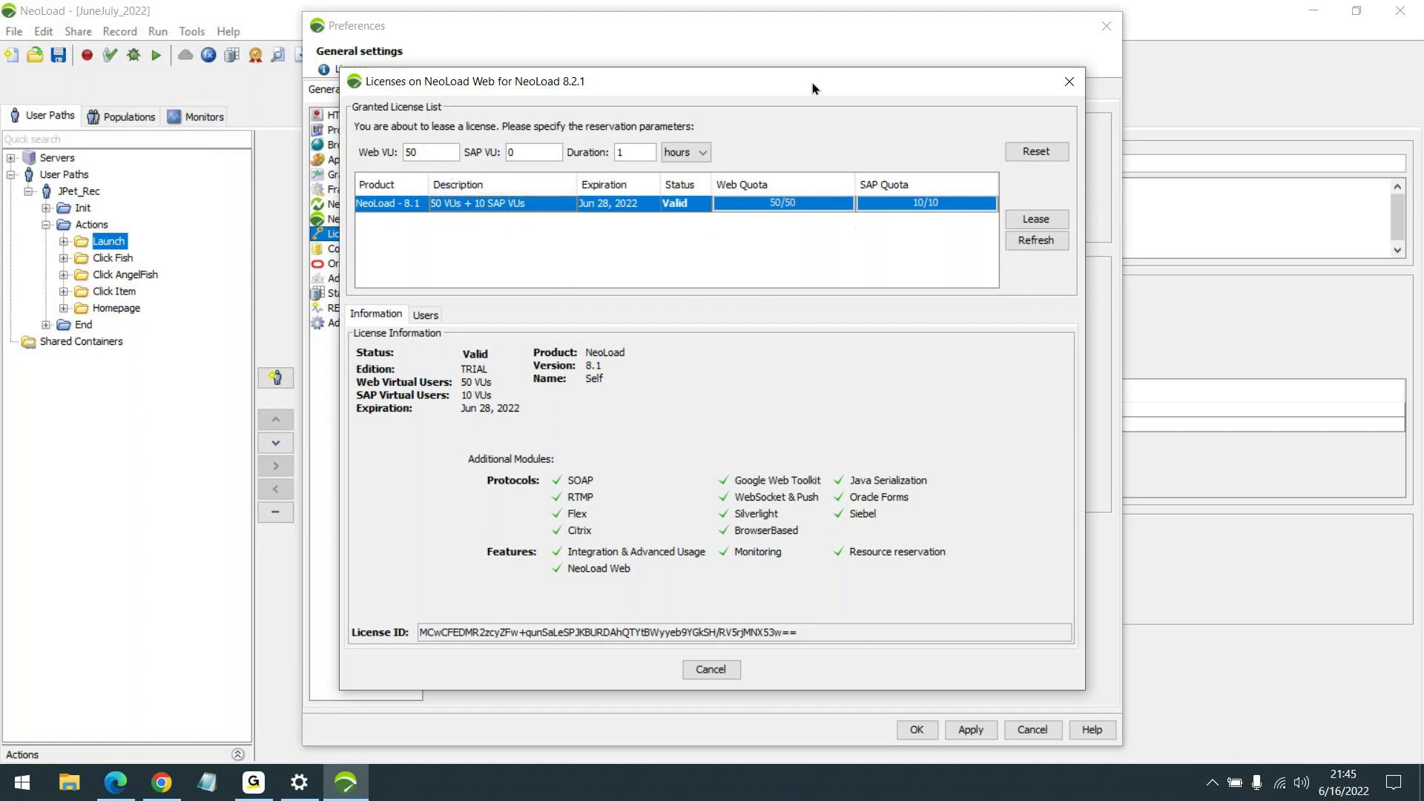
pyautogui.moveTo(807, 80); pyautogui.dragTo(779, 18)
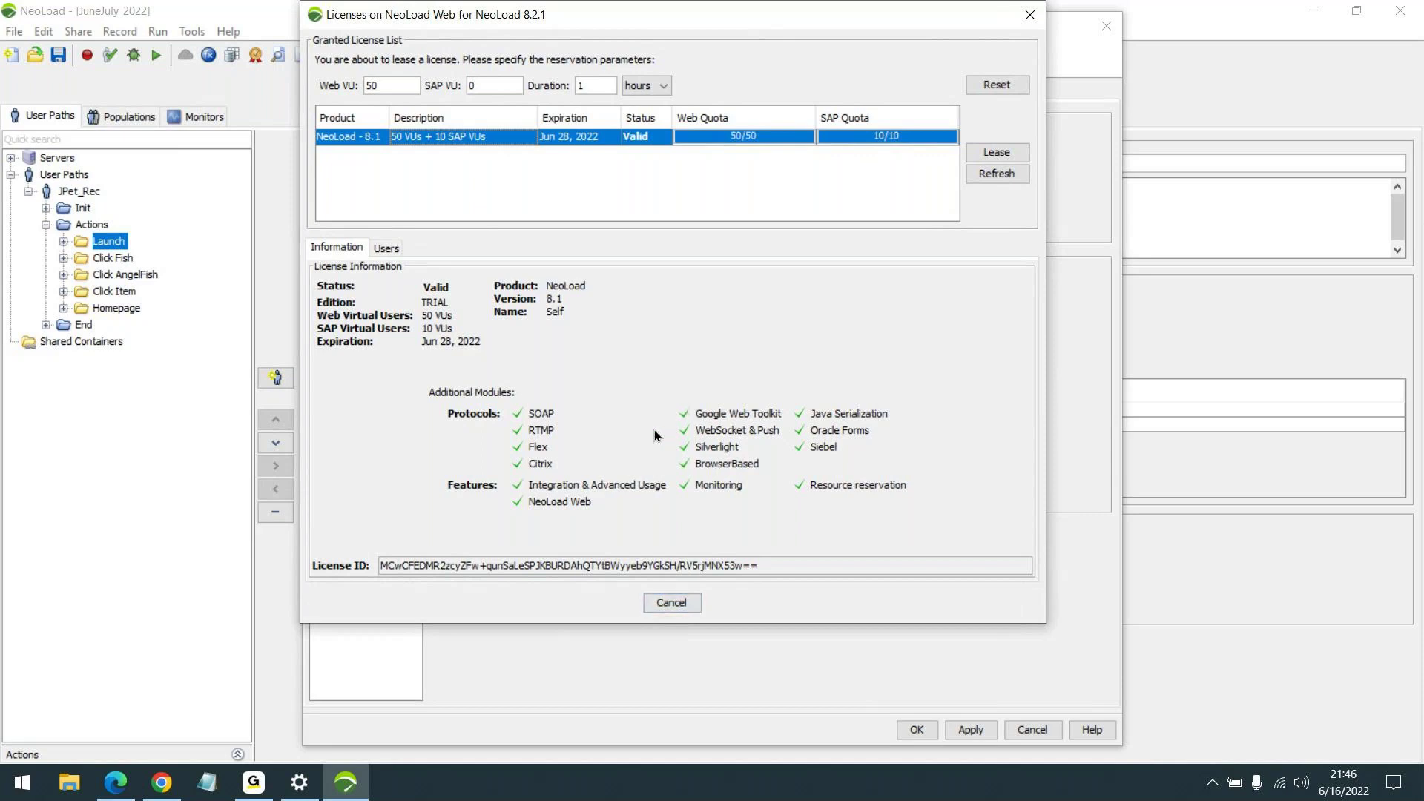
pyautogui.click(672, 602)
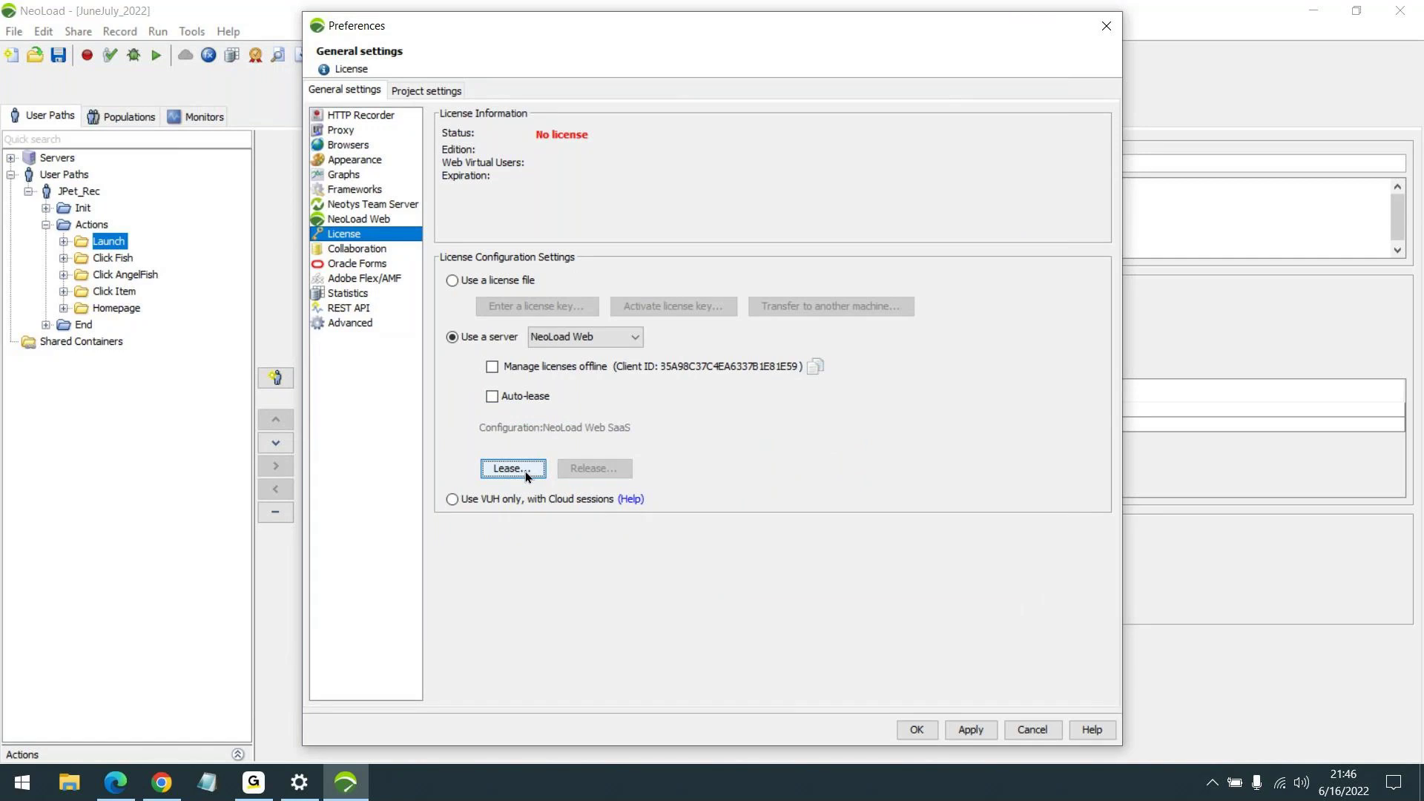
pyautogui.click(386, 222)
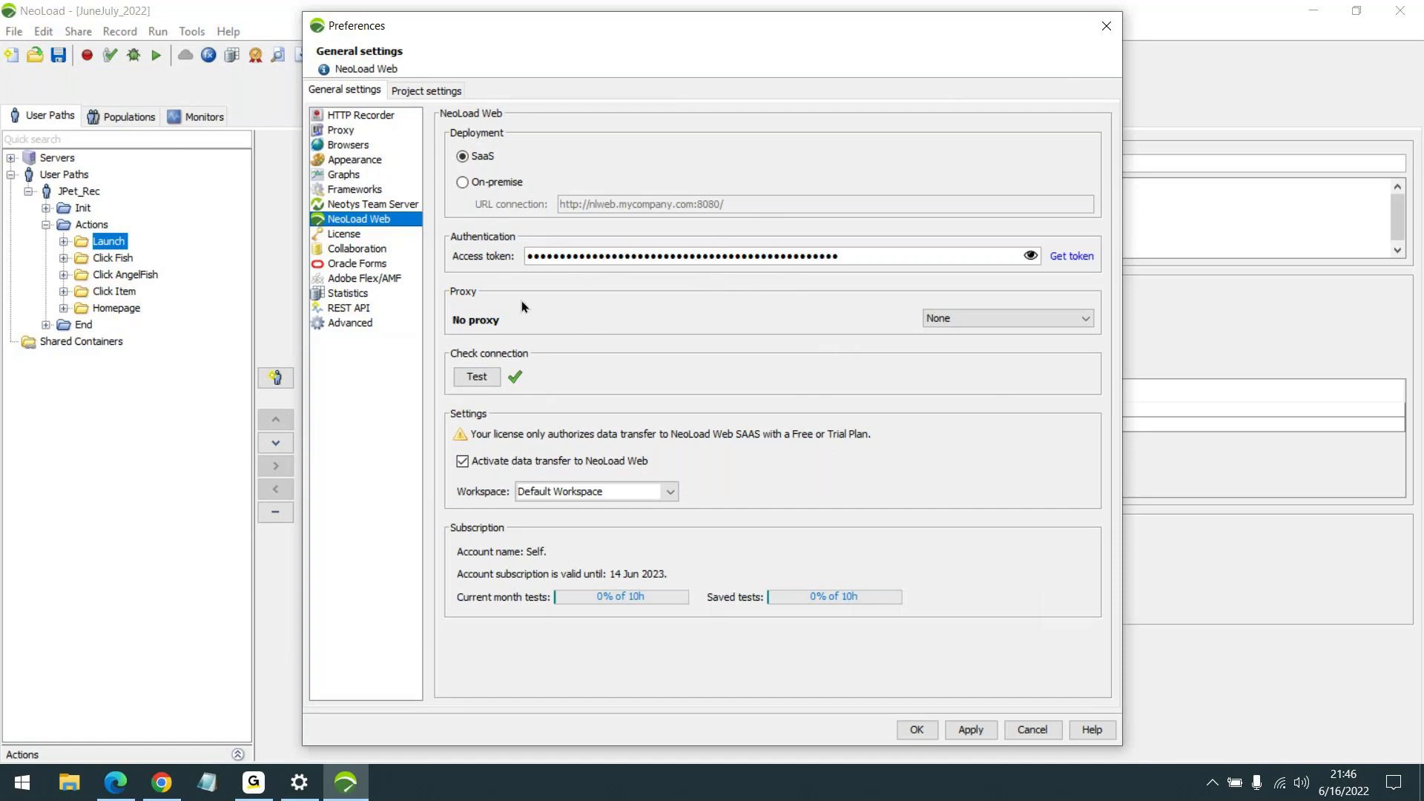
pyautogui.click(345, 234)
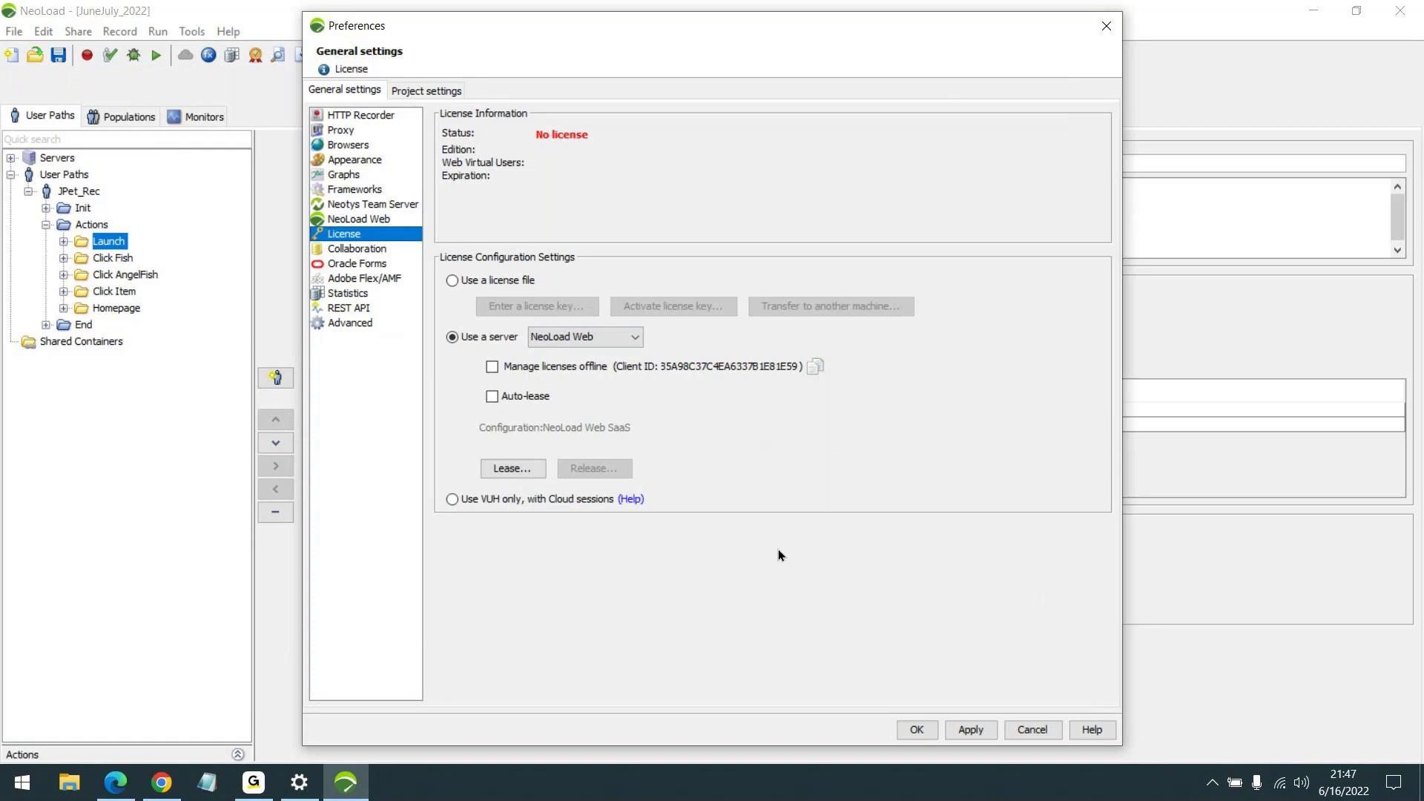
# Switch to Edge and review the Tricentis Support downloads page for NeoLoad 8.2
pyautogui.click(162, 782)
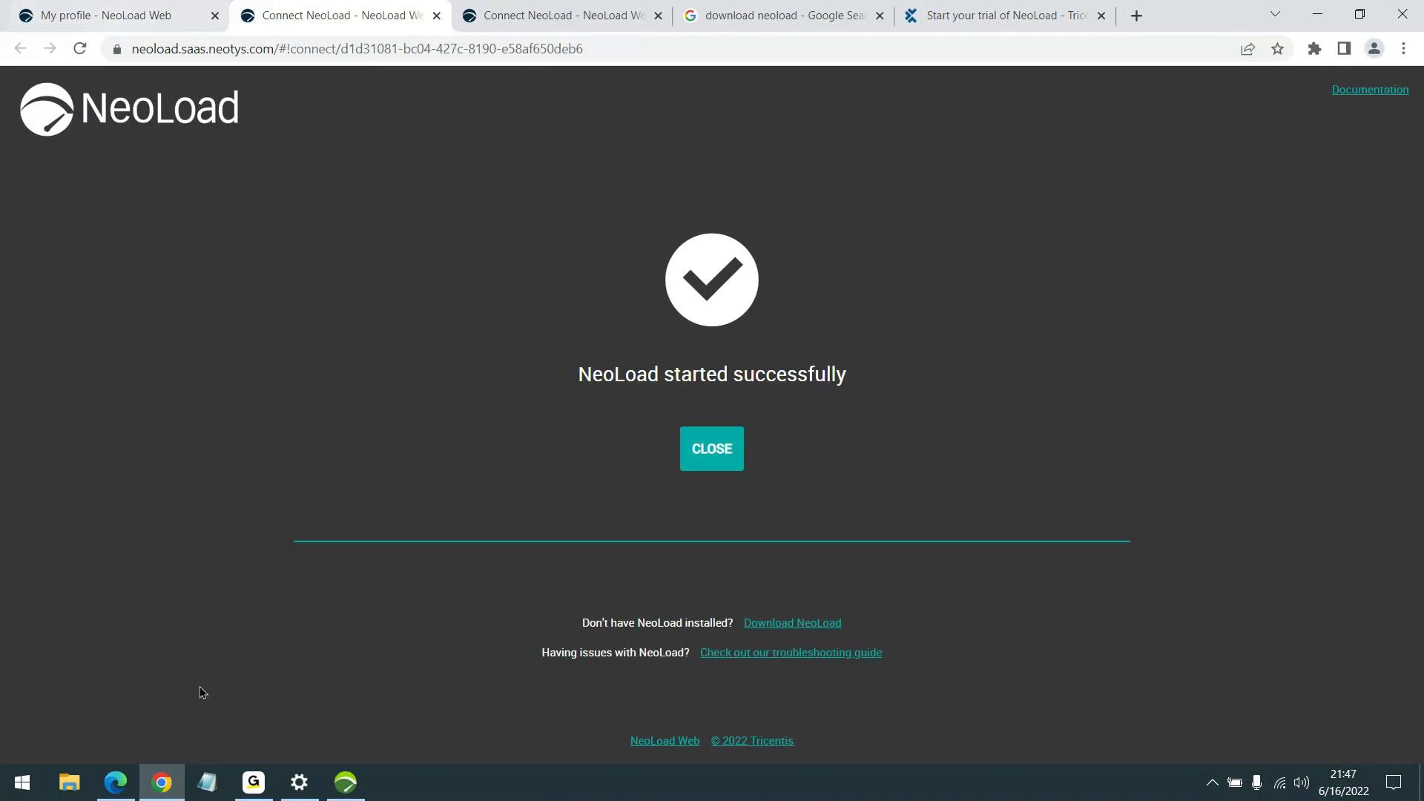
pyautogui.click(115, 783)
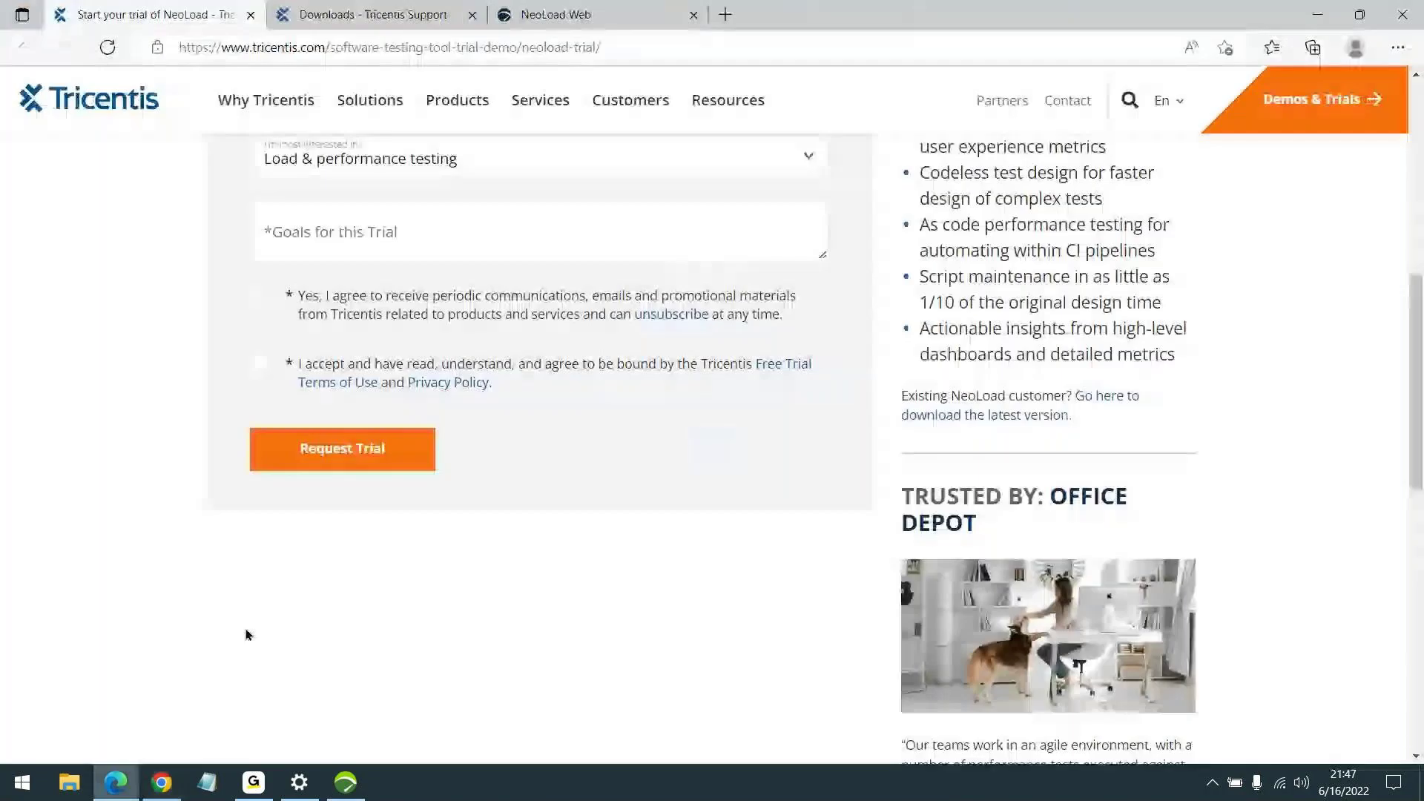
pyautogui.scroll(7, 591, 247)
pyautogui.click(399, 8)
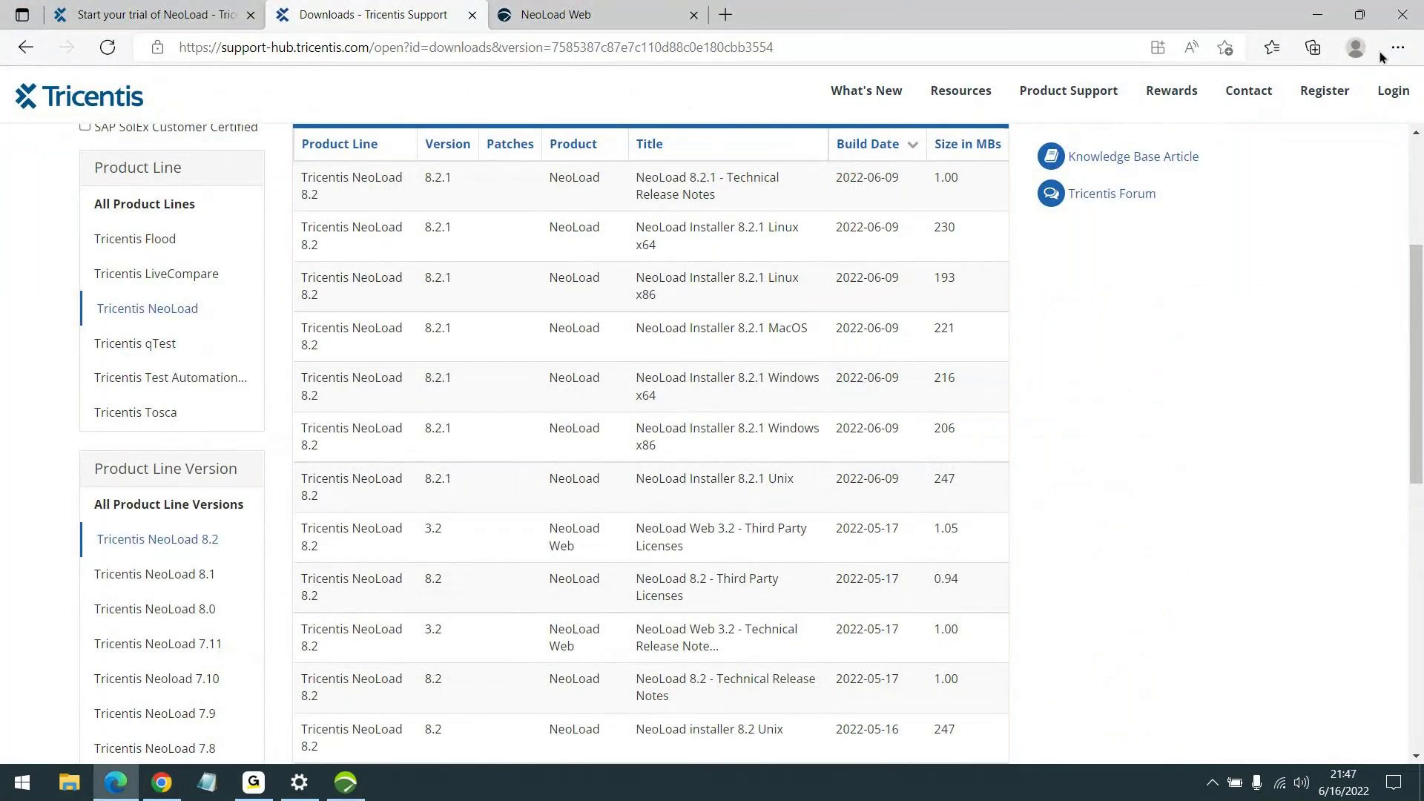
pyautogui.scroll(4, 1126, 429)
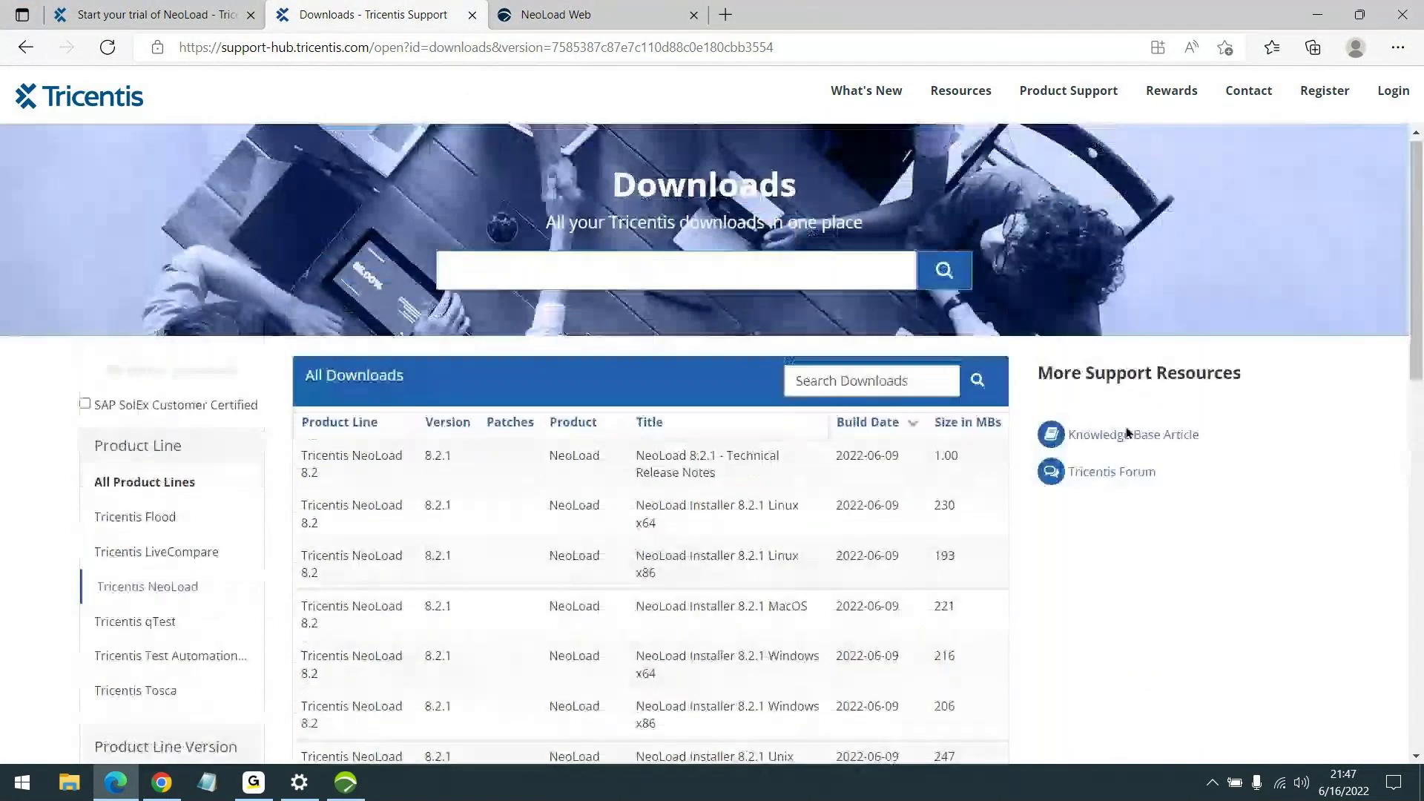
# Open the Tricentis Support Hub contact page and review its contact options and support hours
pyautogui.moveTo(1065, 107)
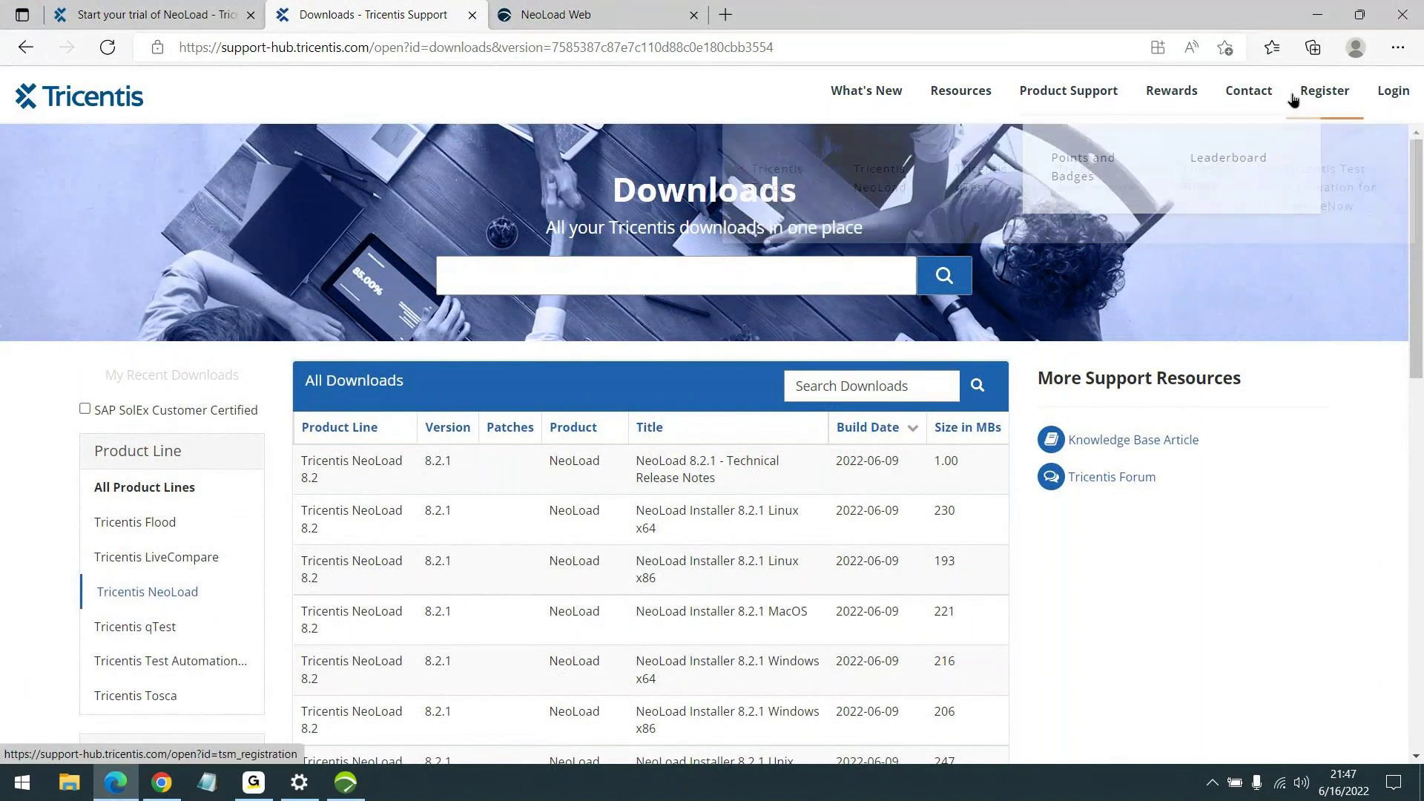
pyautogui.click(1231, 158)
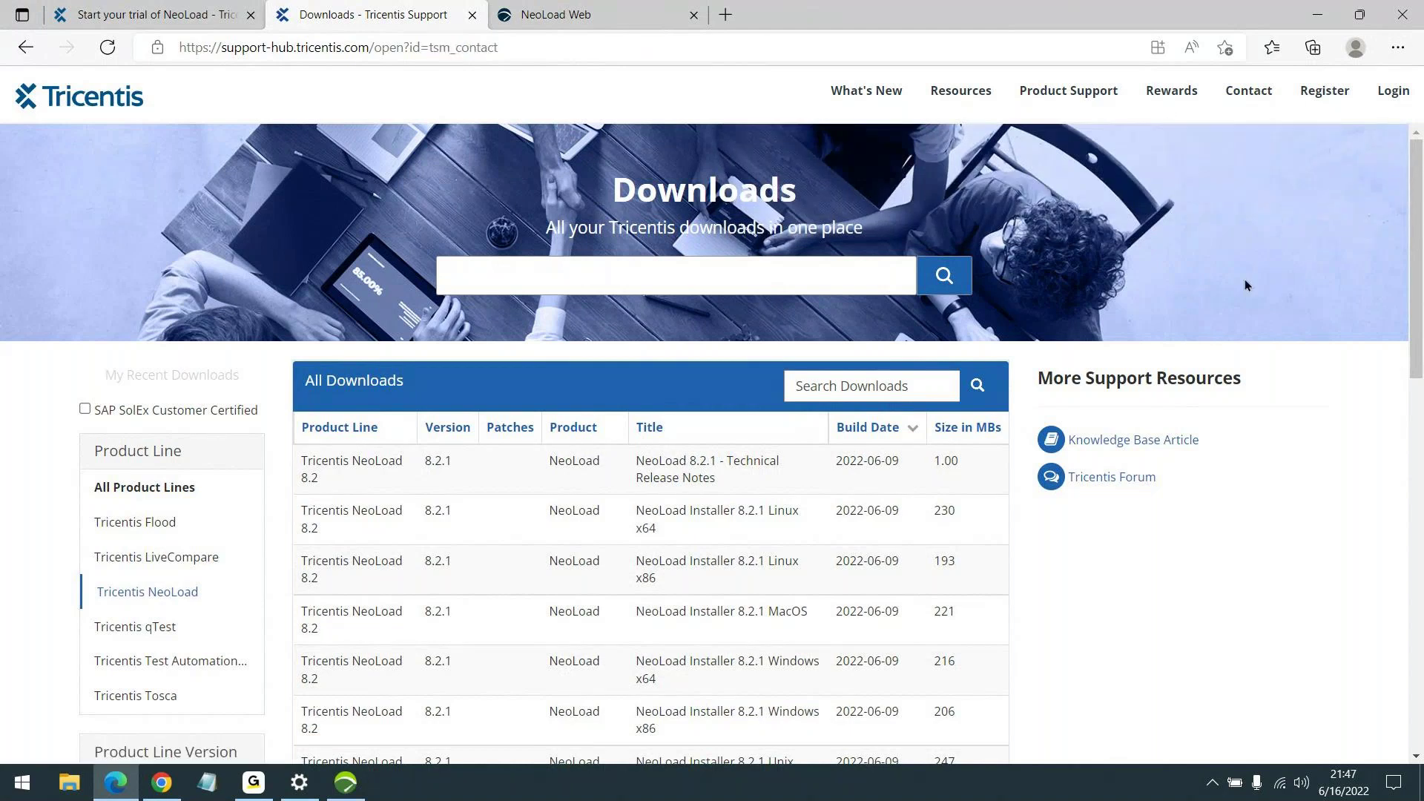
pyautogui.scroll(-1, 694, 454)
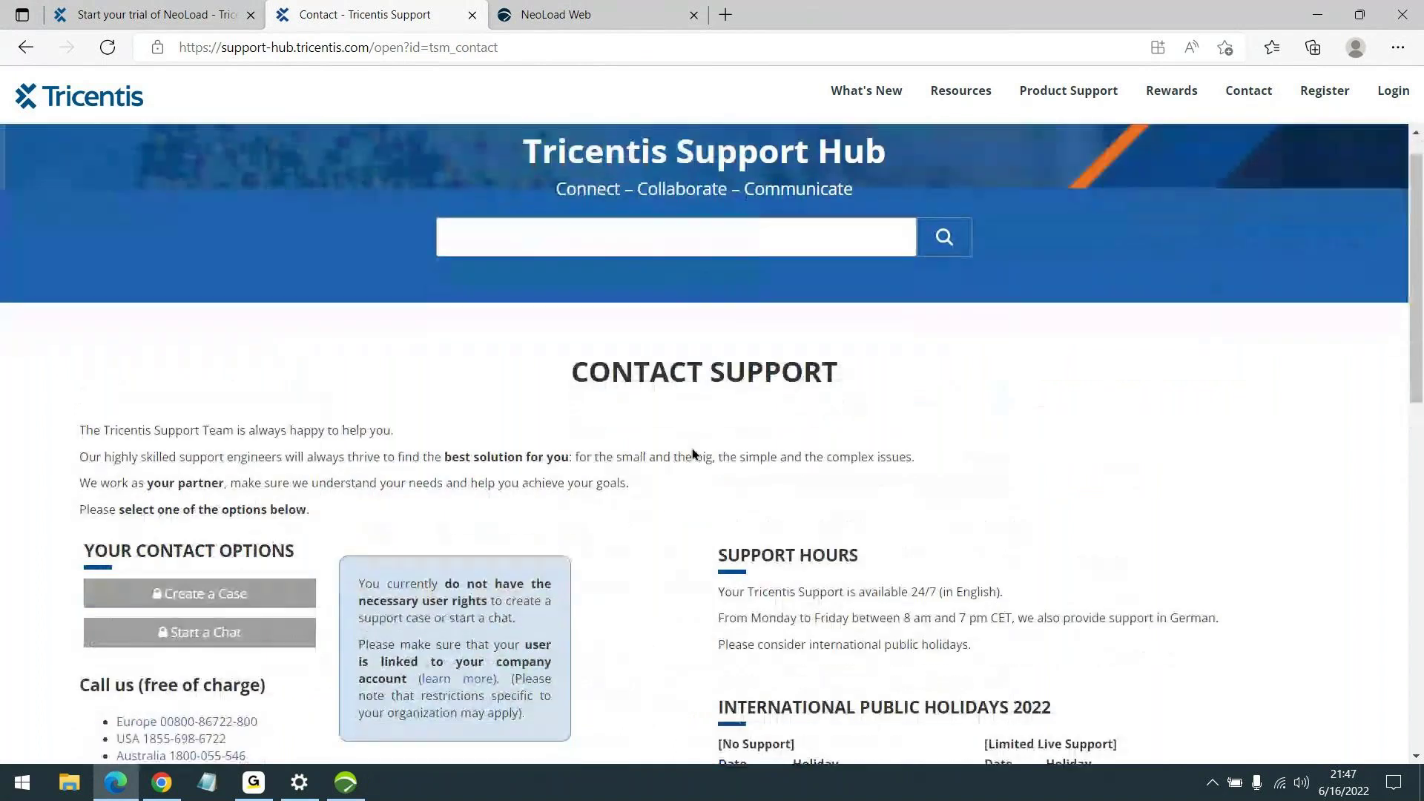
pyautogui.scroll(-1, 694, 454)
pyautogui.scroll(3, 1038, 334)
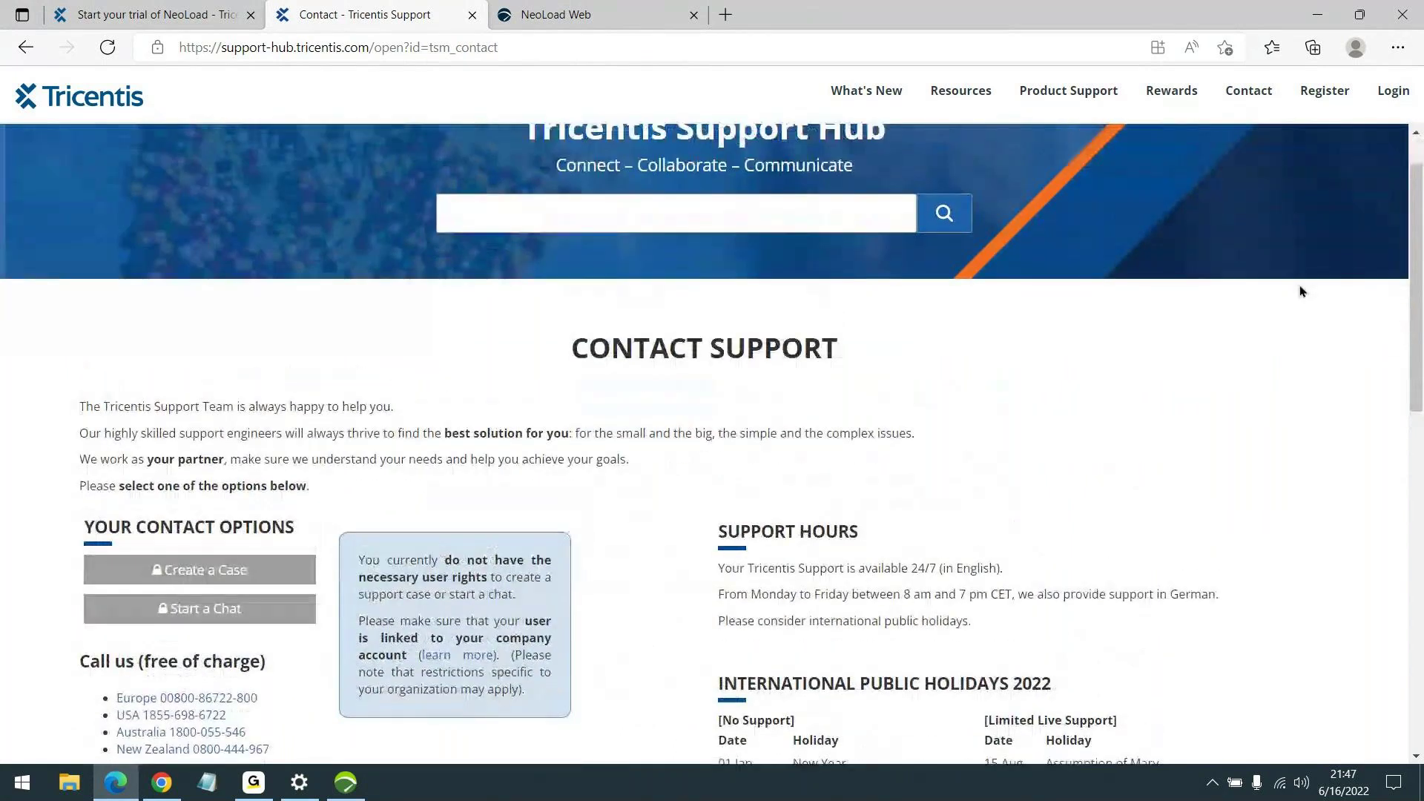
# Open the Support Hub registration form and review its required fields
pyautogui.click(1329, 95)
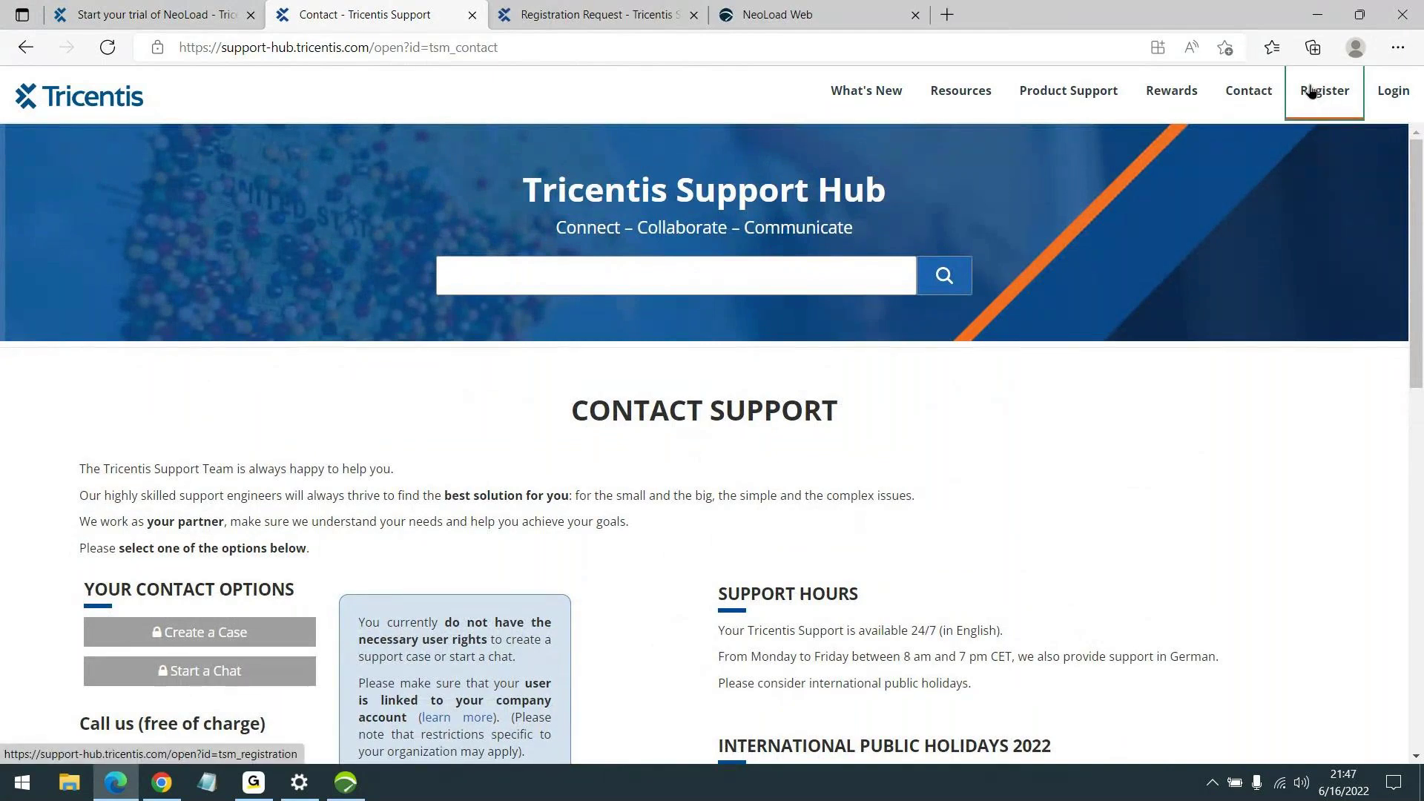
pyautogui.hotkey('ctrl', 'Tab')
pyautogui.scroll(-5, 420, 274)
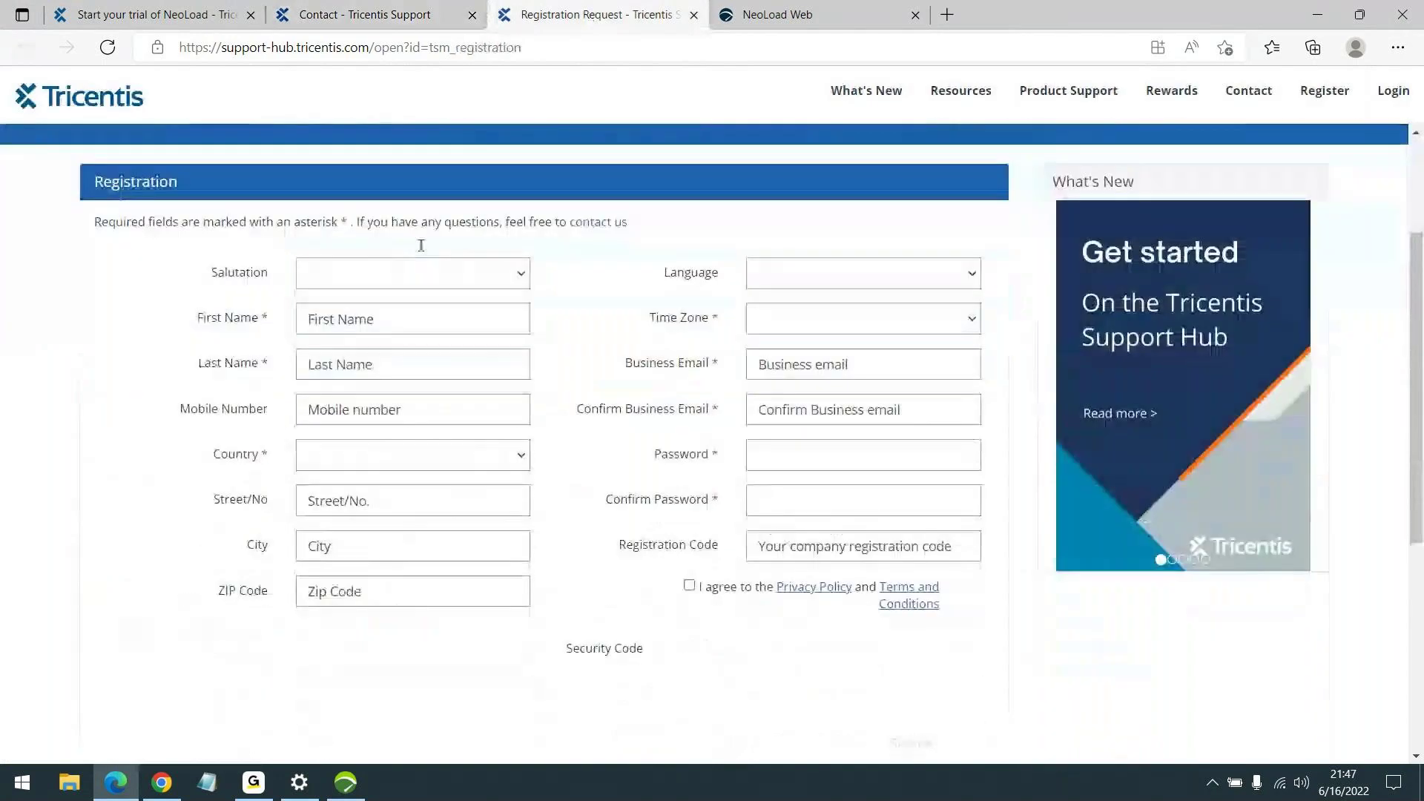
pyautogui.scroll(3, 445, 337)
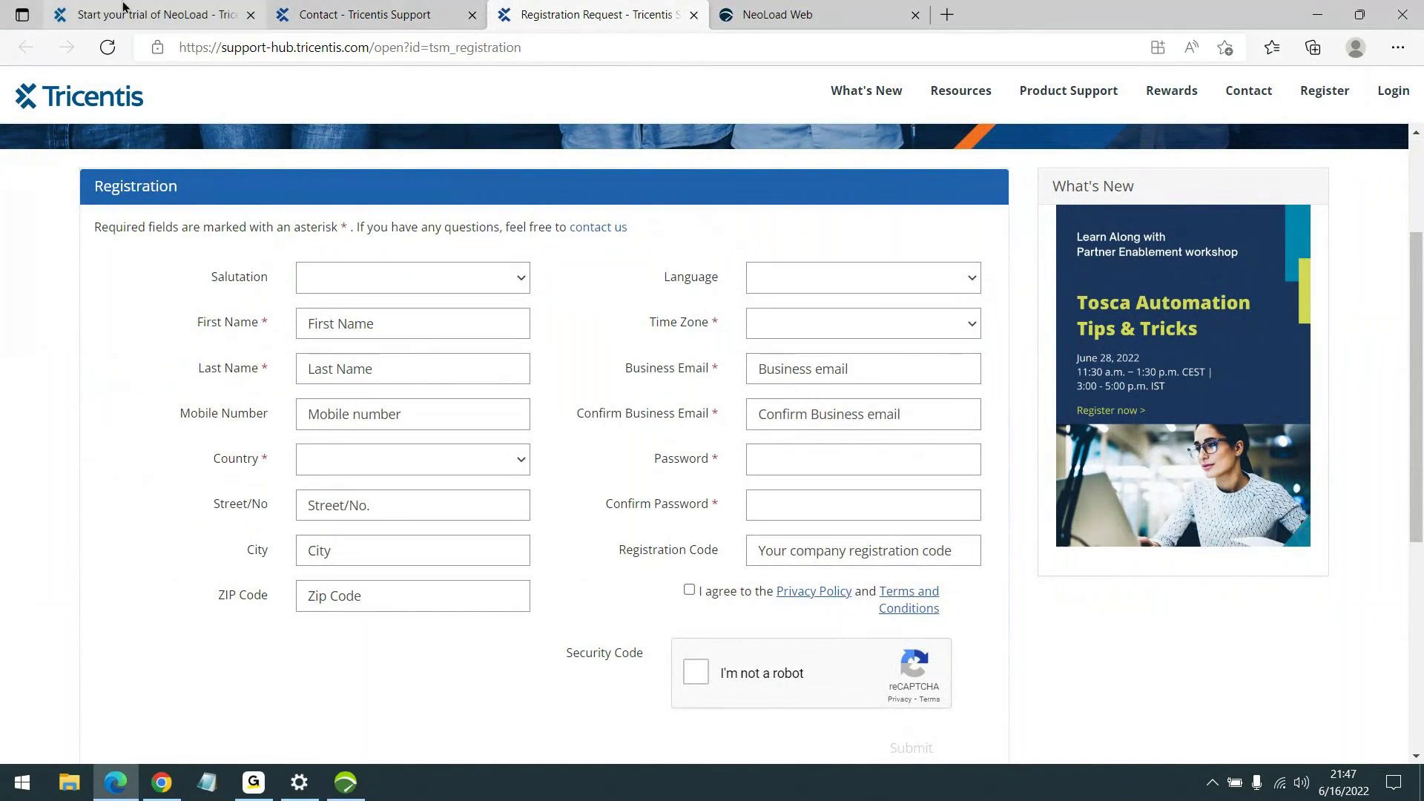
# Compare the NeoLoad trial request form's fields with those of the Support Hub registration form
pyautogui.click(156, 15)
pyautogui.scroll(-3, 445, 207)
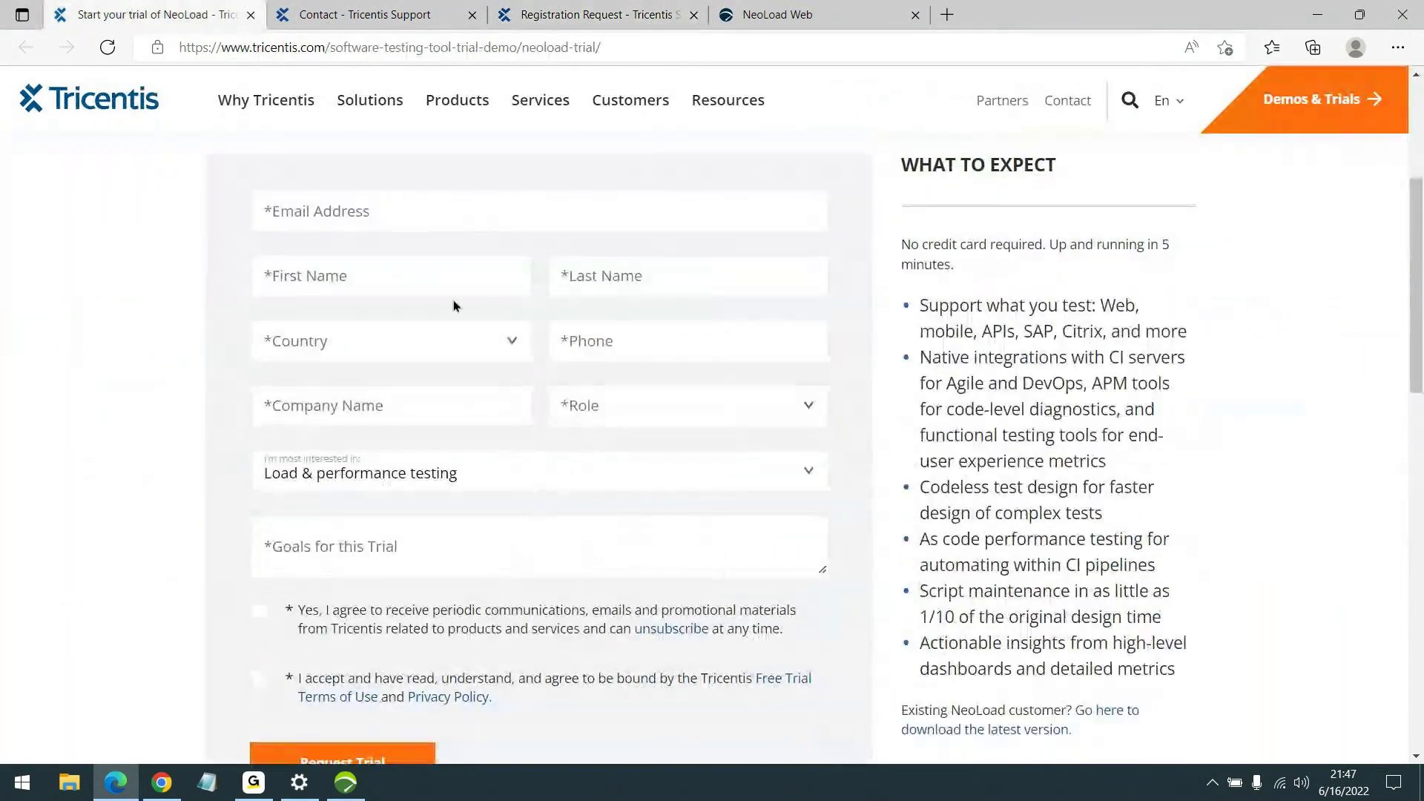
pyautogui.scroll(1, 382, 193)
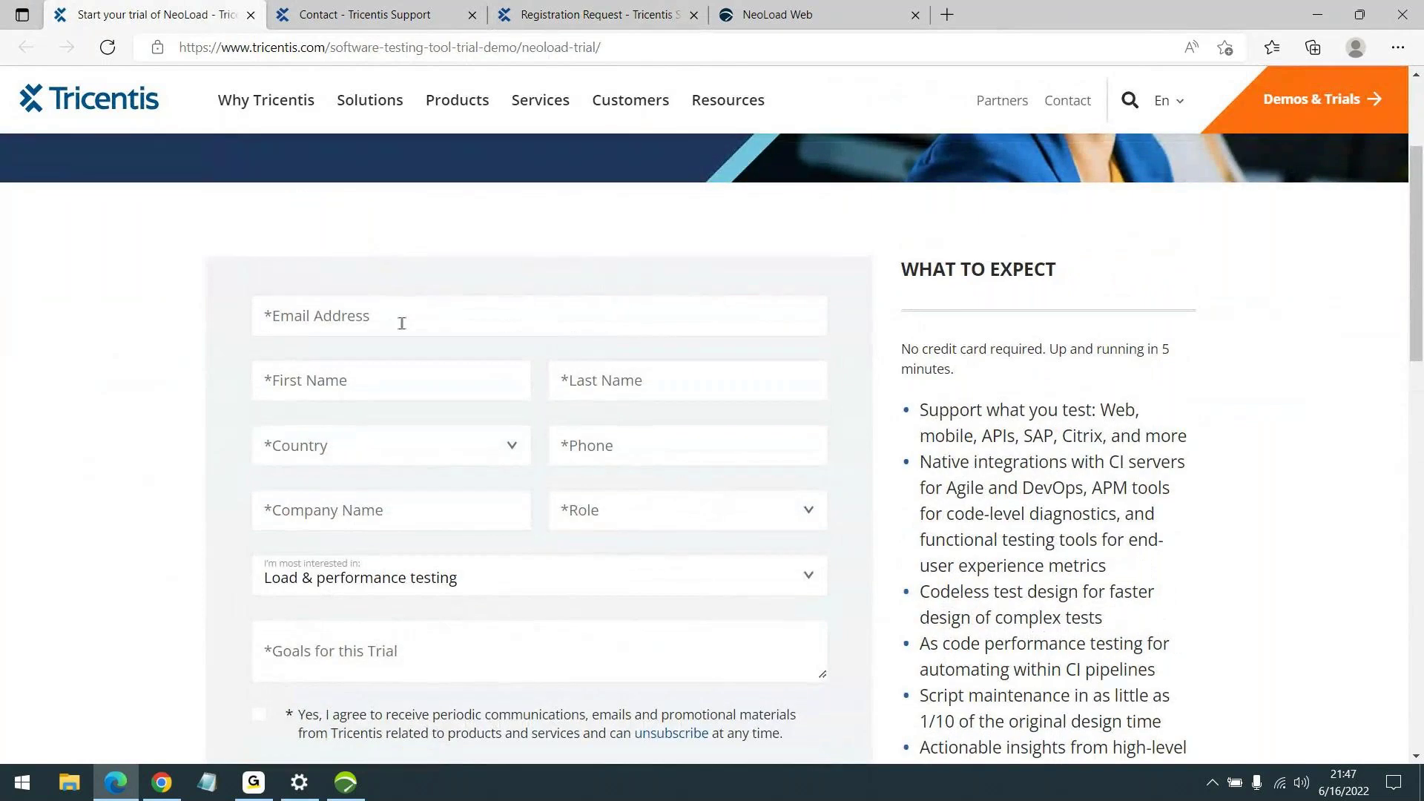
pyautogui.click(816, 15)
pyautogui.click(638, 15)
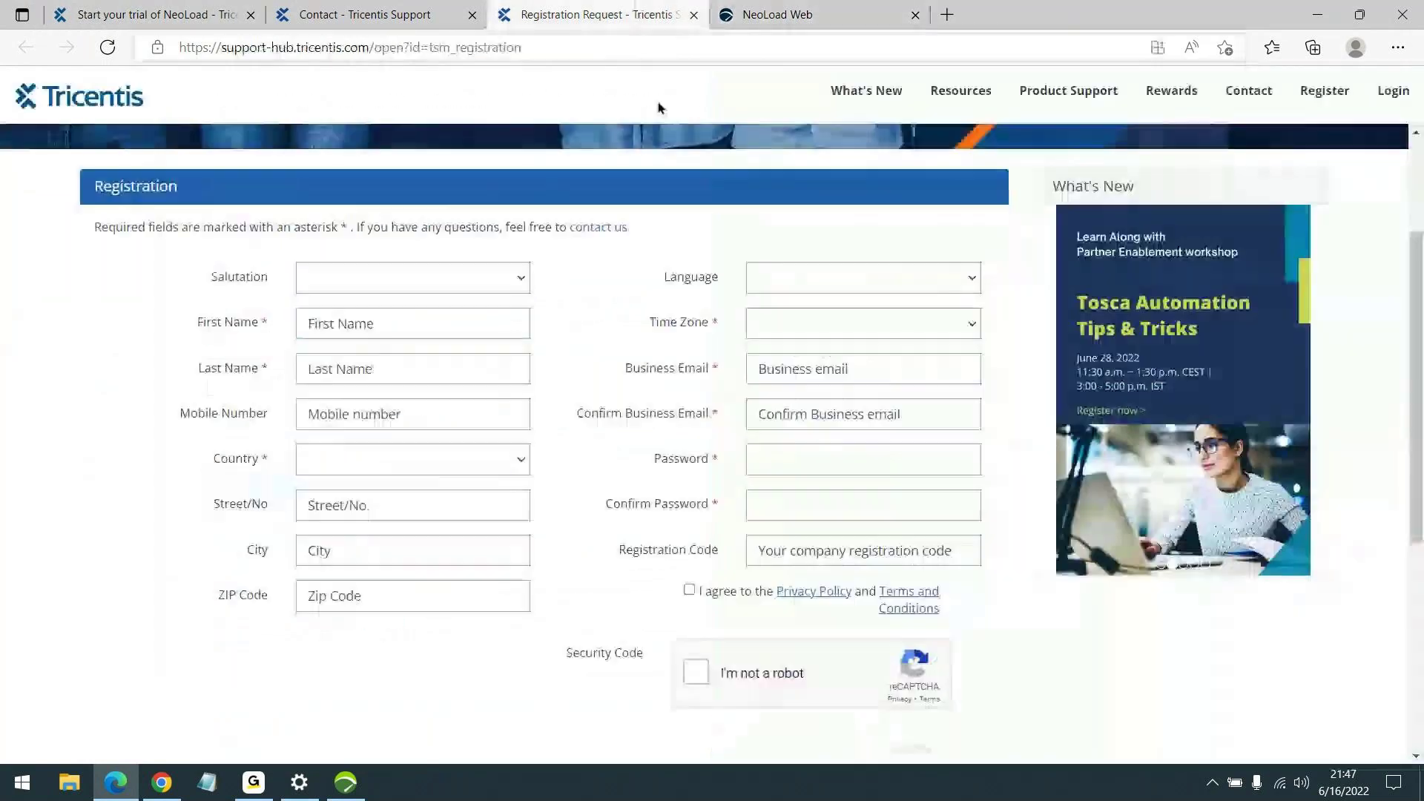
pyautogui.scroll(-1, 679, 326)
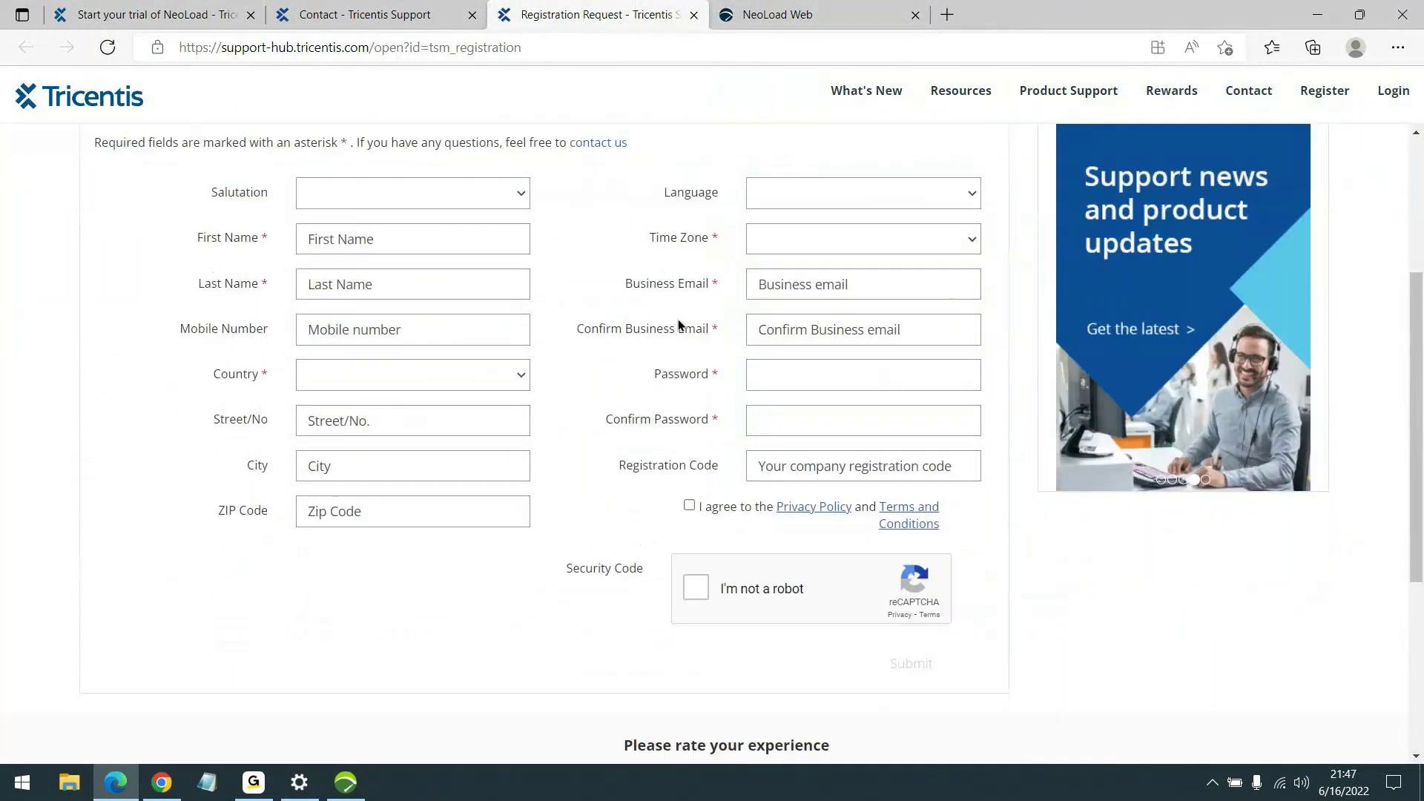
# Check the Support Hub contact page and place the cursor in the registration form's Registration Code field
pyautogui.click(413, 11)
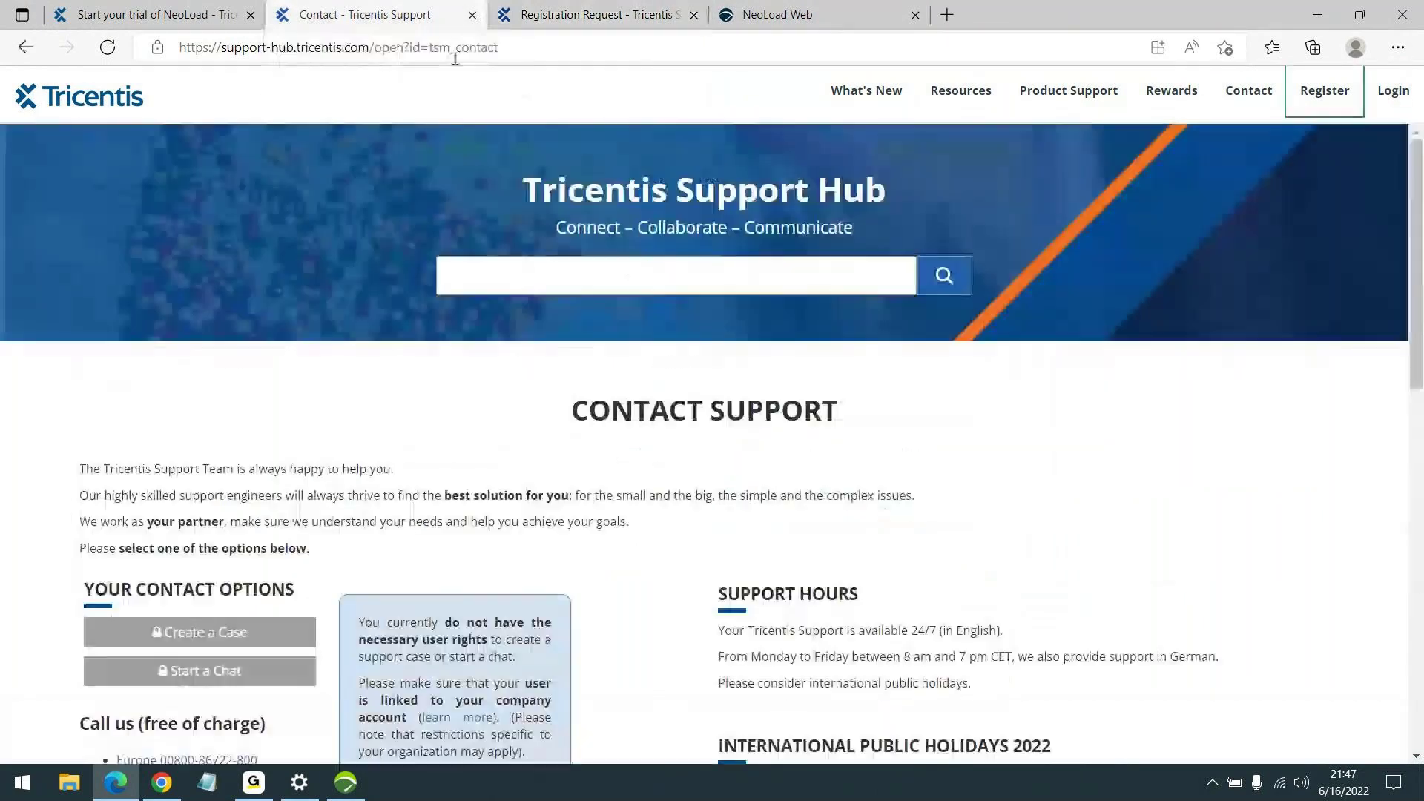
pyautogui.click(591, 15)
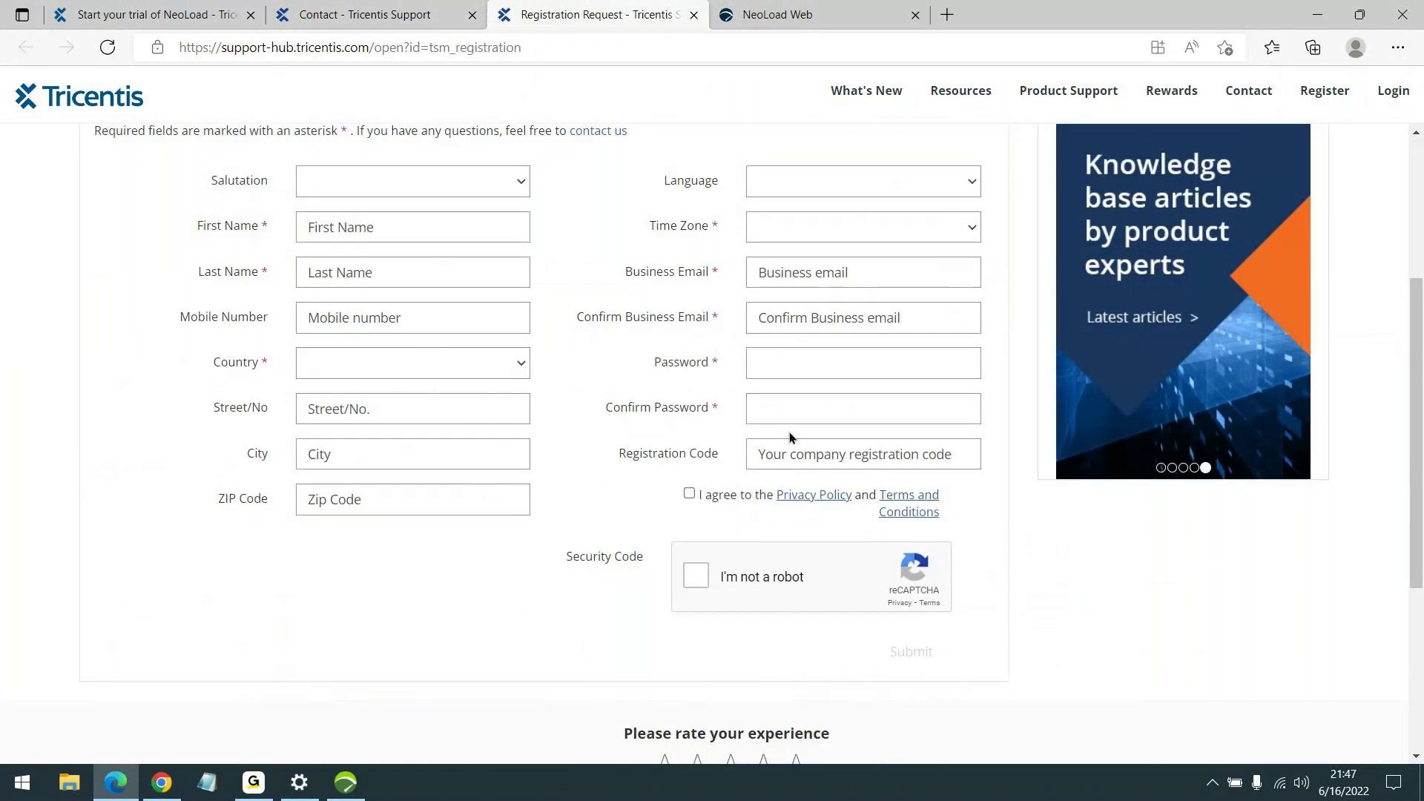
pyautogui.click(792, 456)
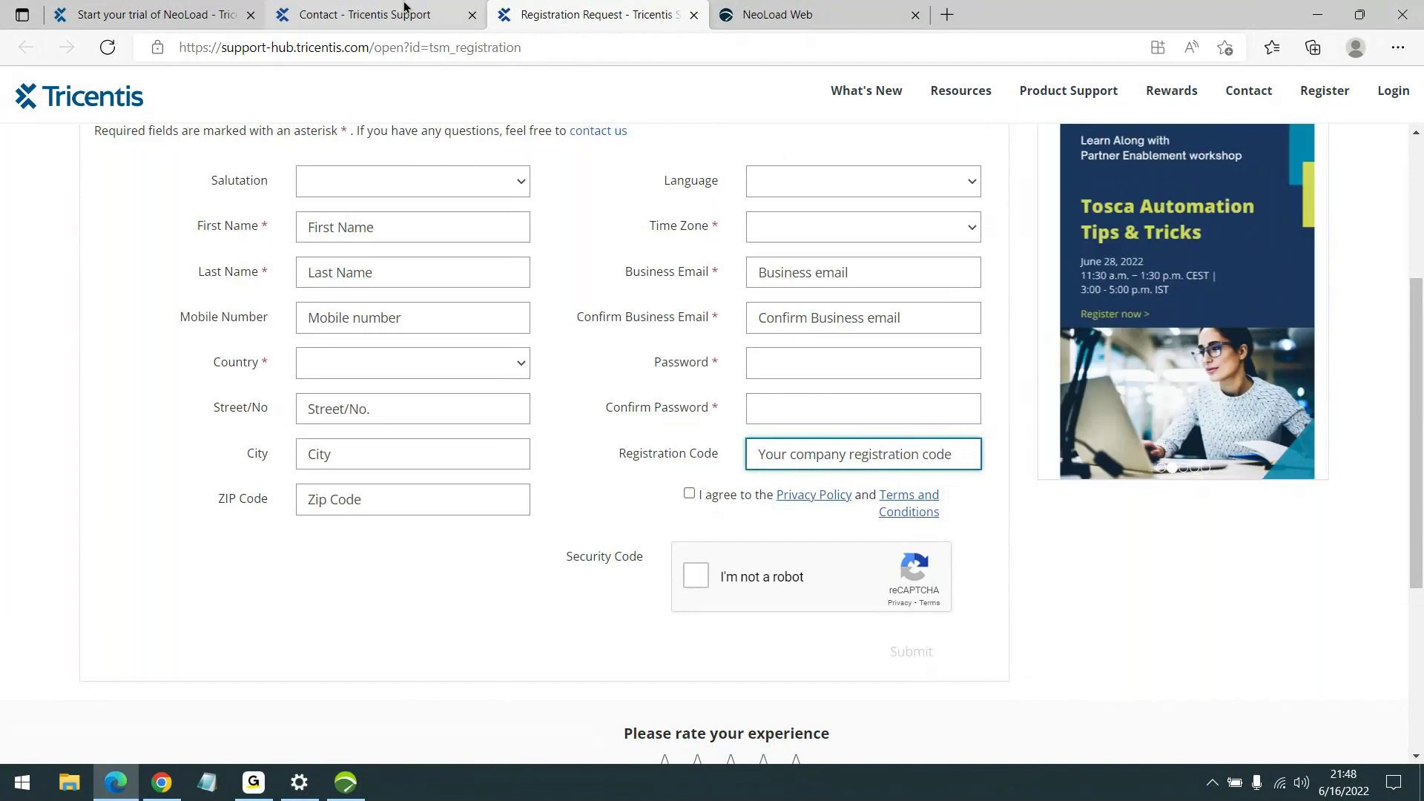
# Review the Support Hub contact options alongside the full set of registration form fields
pyautogui.click(363, 15)
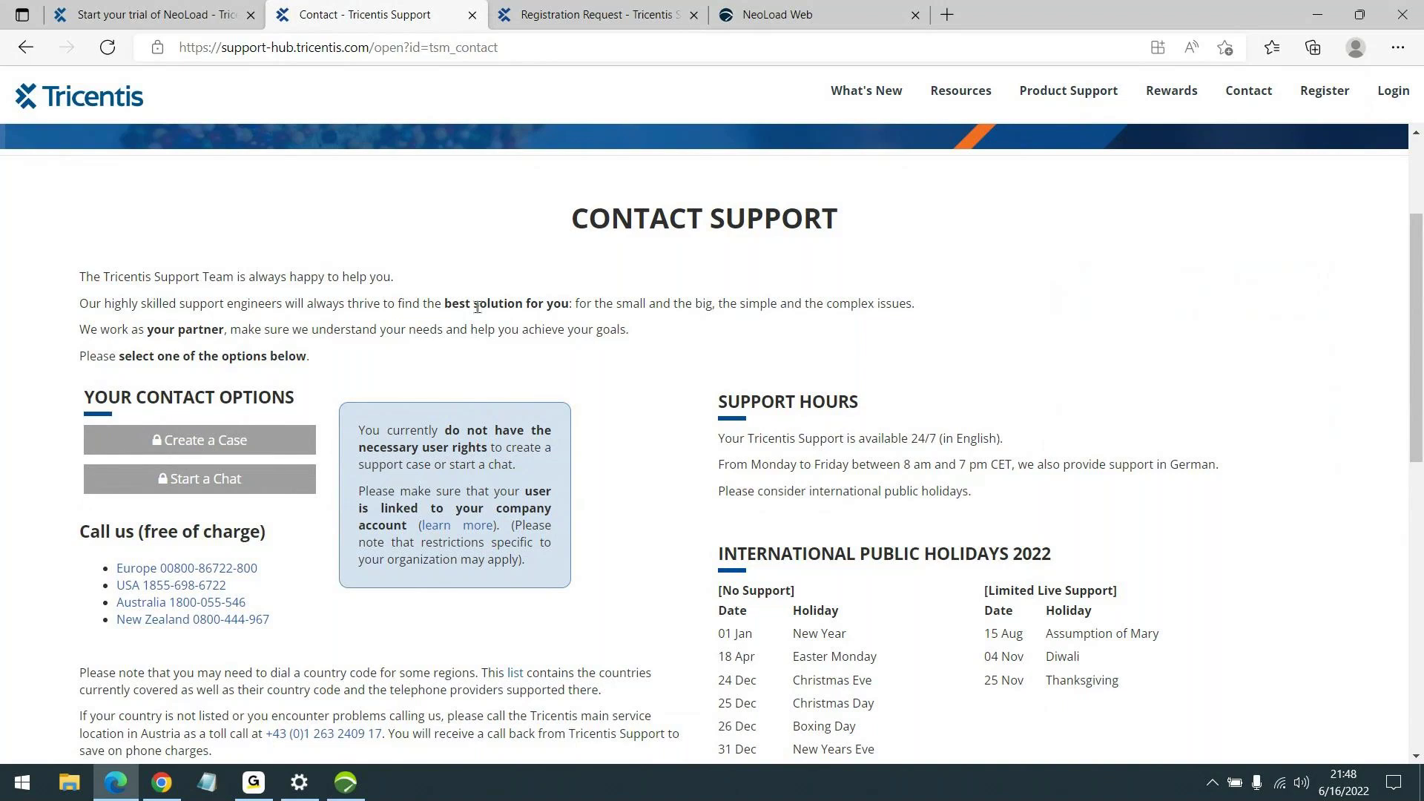
pyautogui.click(613, 7)
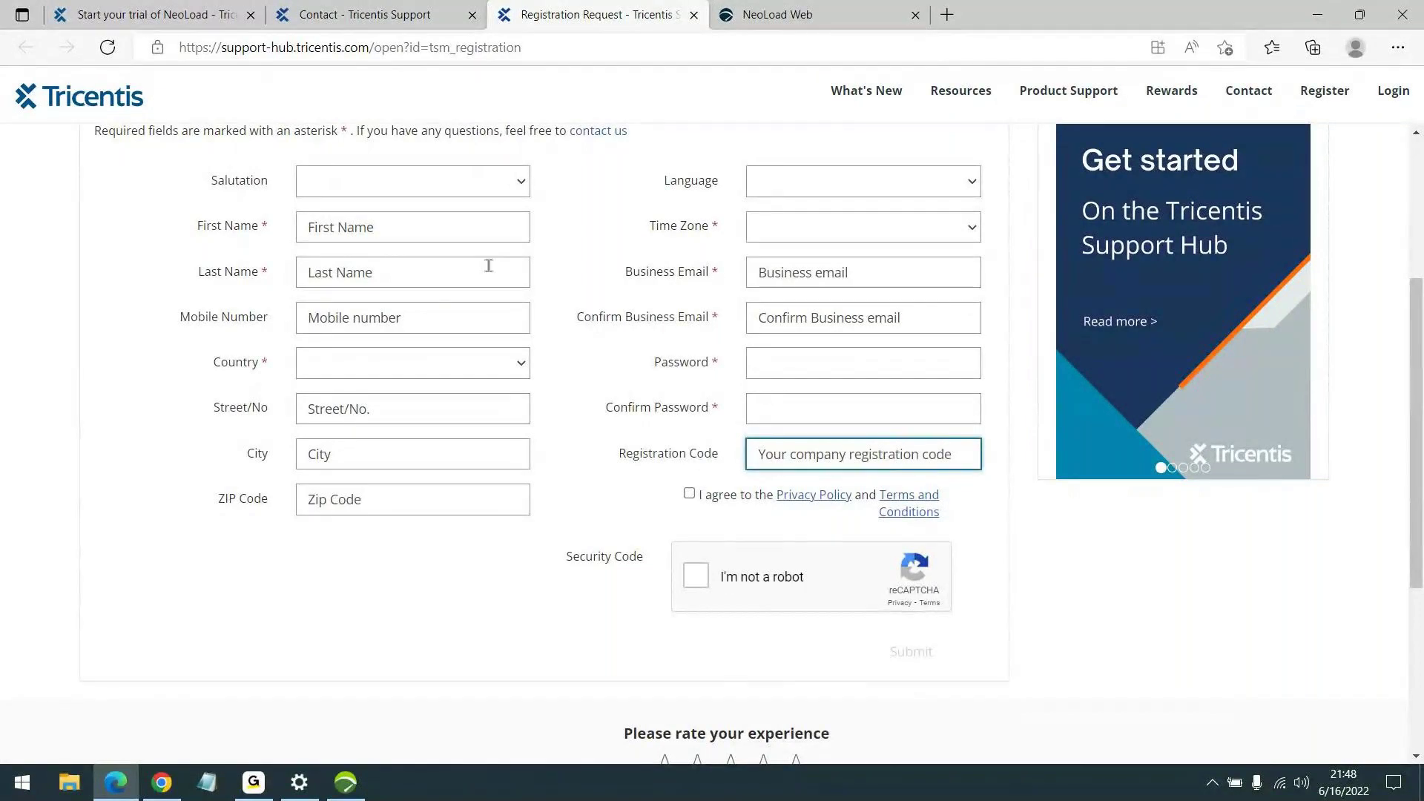
pyautogui.click(378, 8)
pyautogui.click(605, 8)
pyautogui.scroll(1, 1328, 207)
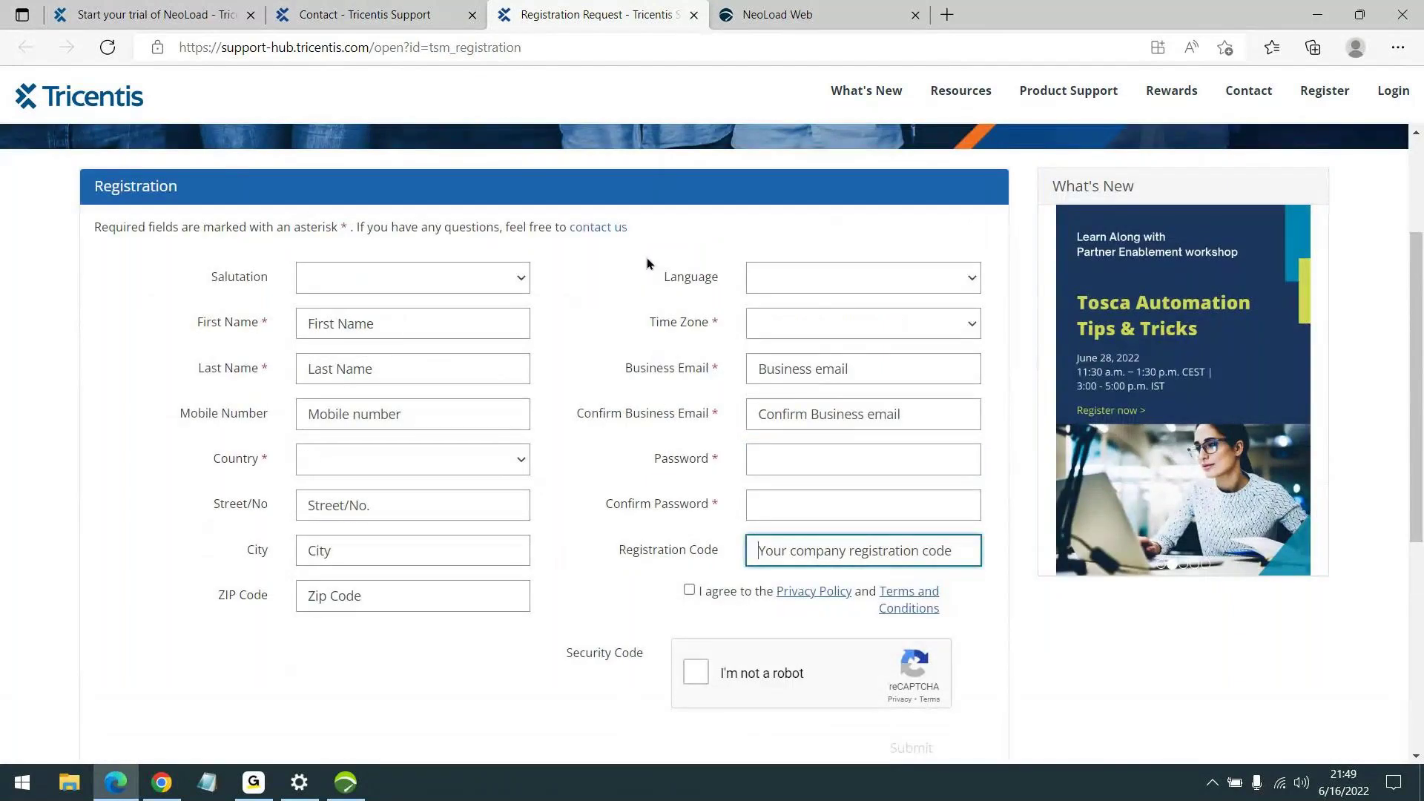
pyautogui.scroll(2, 646, 262)
pyautogui.scroll(-3, 555, 367)
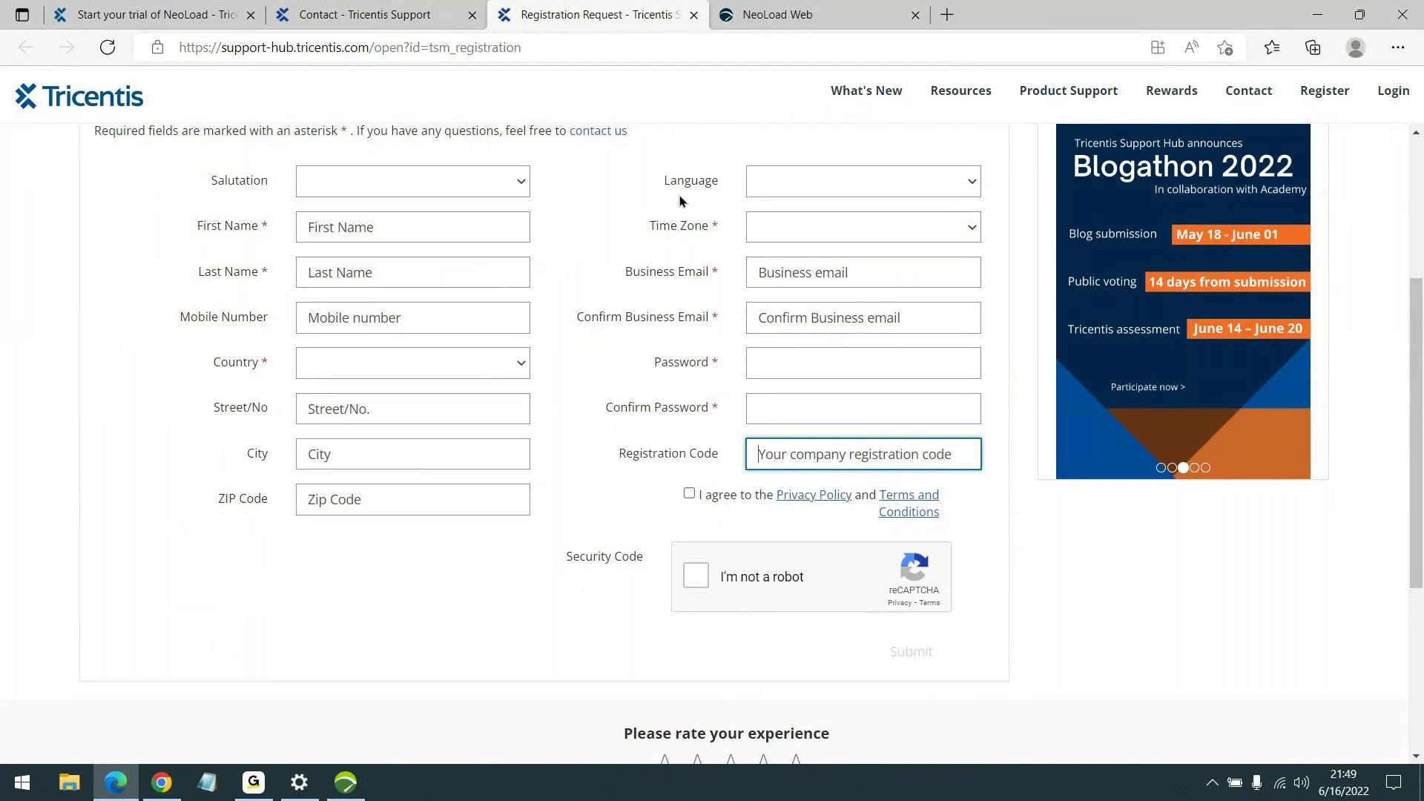
pyautogui.scroll(3, 692, 206)
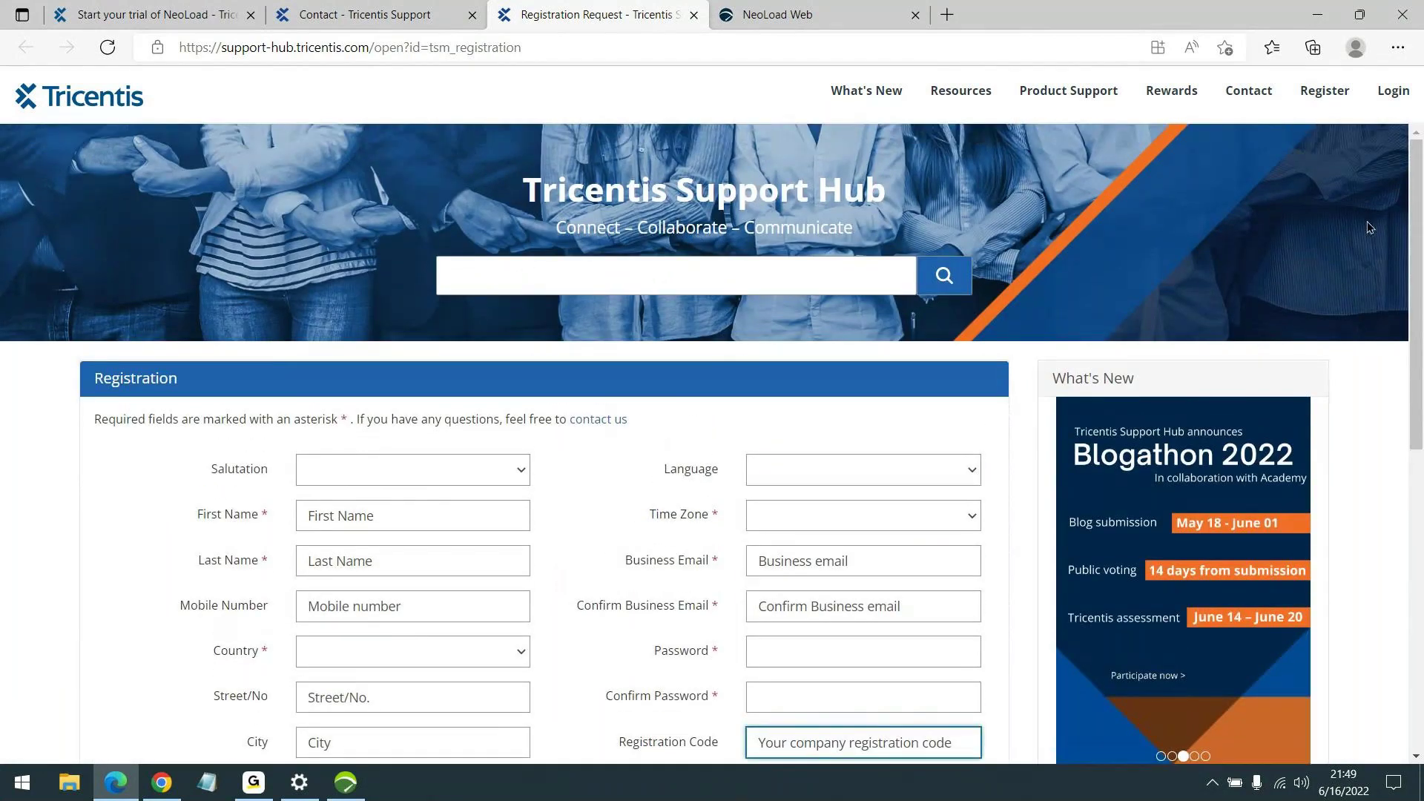
# Open the Support Hub rewards Leaderboard and review its user rankings, points and levels
pyautogui.moveTo(1175, 92)
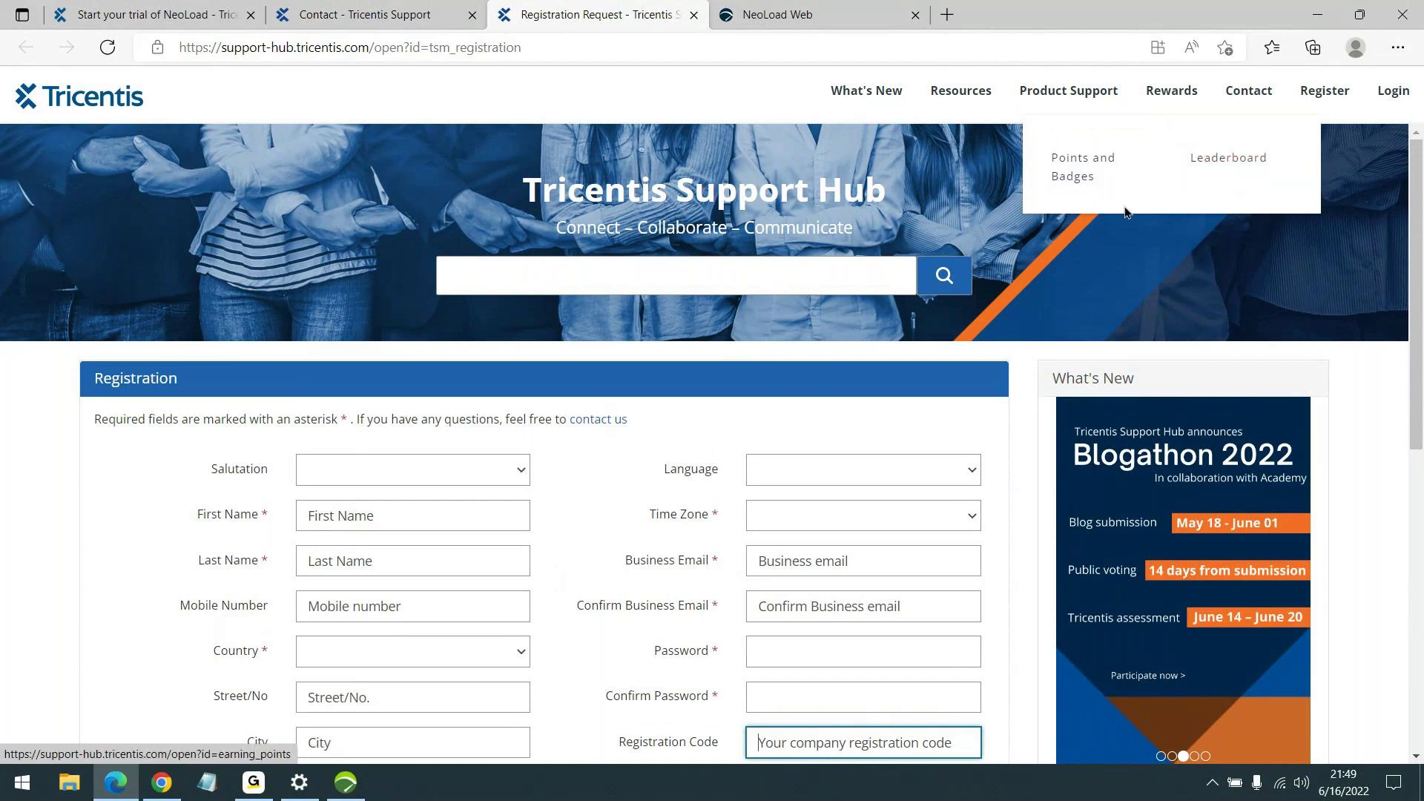
pyautogui.click(1226, 166)
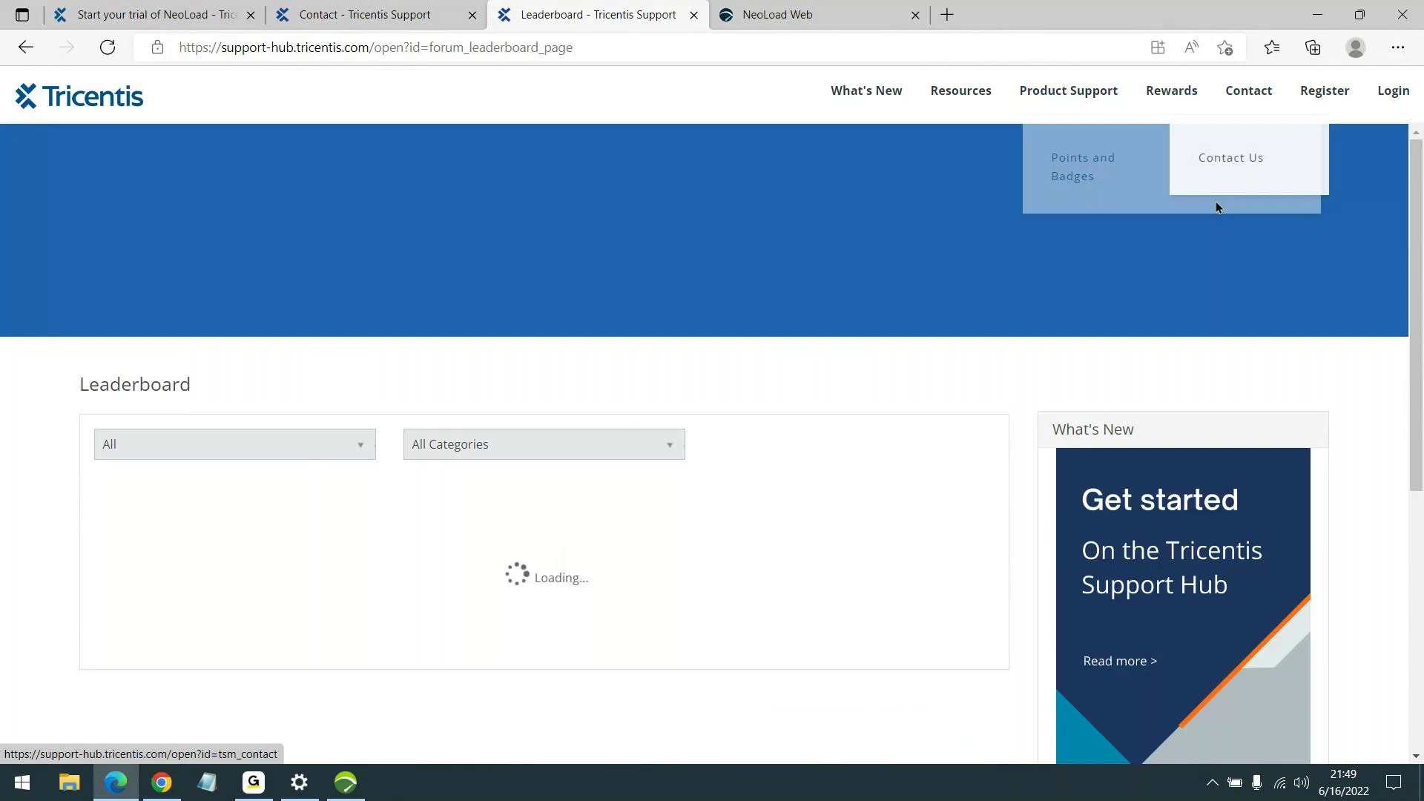
pyautogui.scroll(-5, 902, 393)
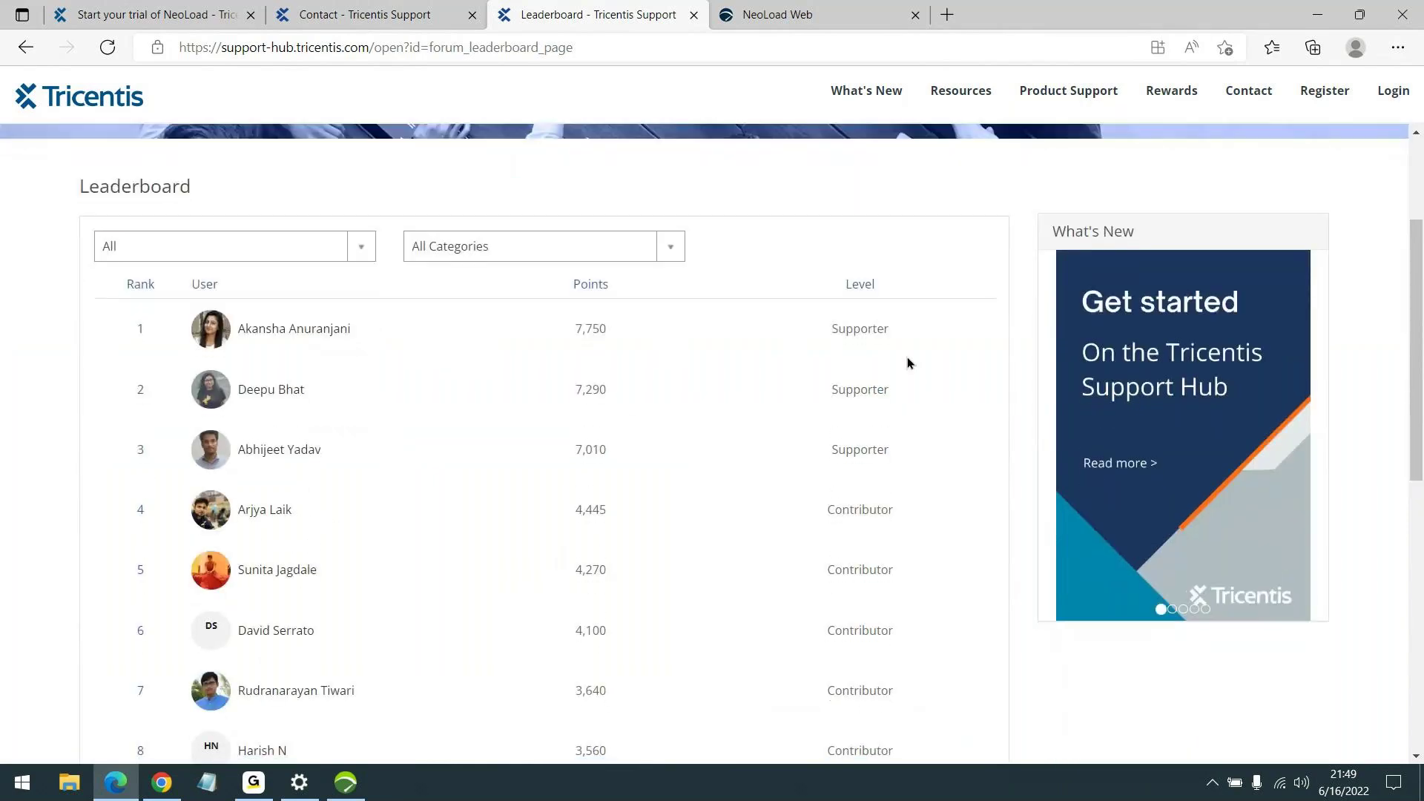
pyautogui.scroll(-6, 907, 357)
pyautogui.scroll(8, 906, 357)
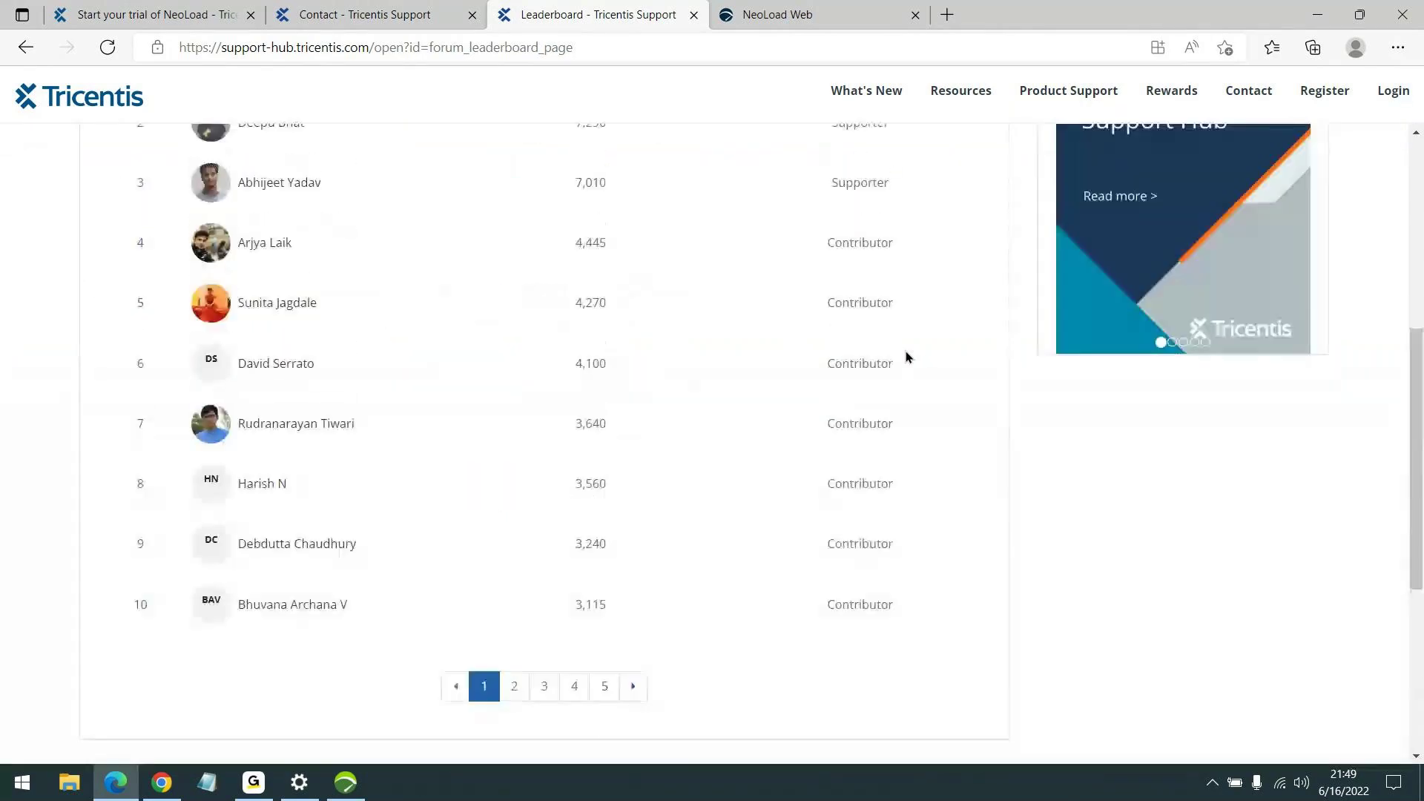
pyautogui.scroll(3, 906, 358)
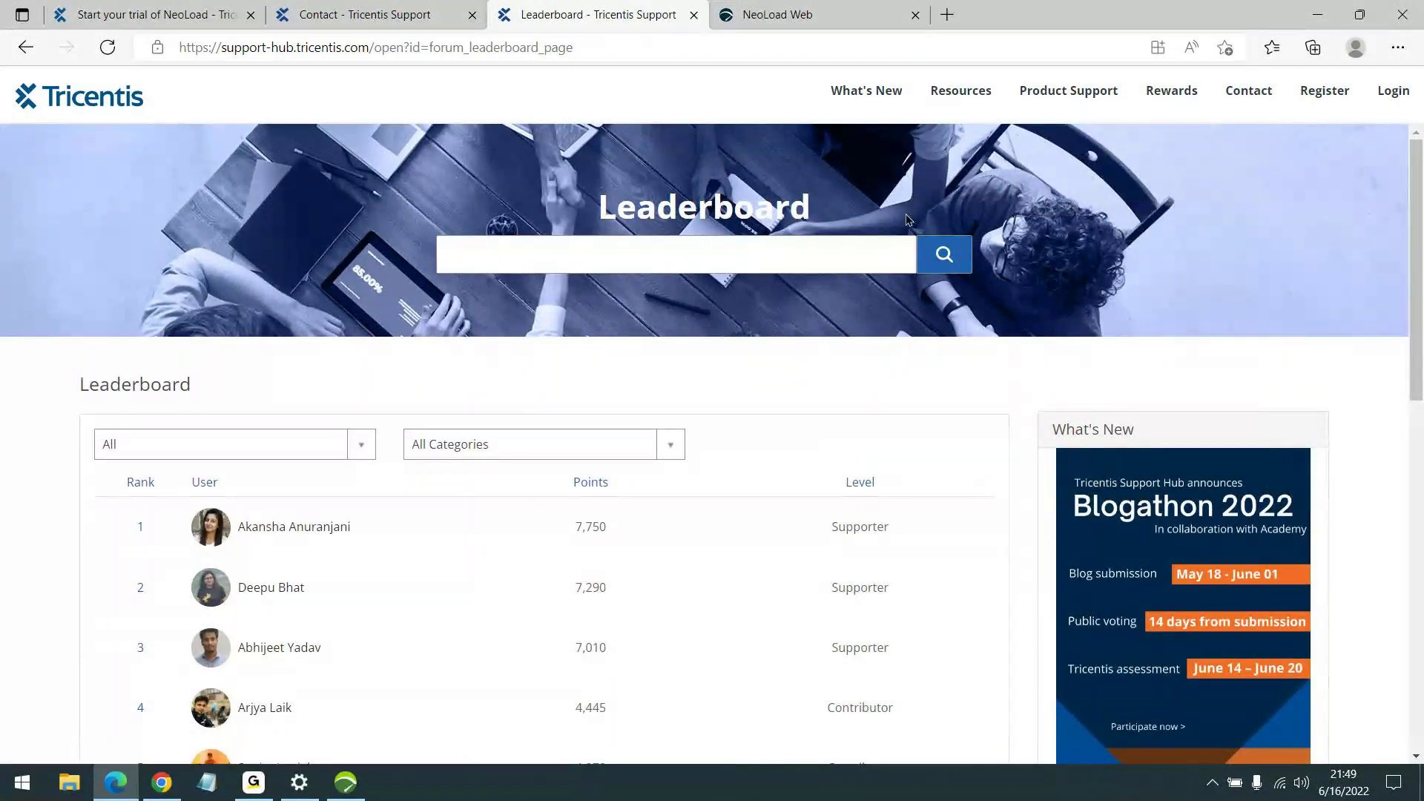
# Open the Support Hub Contact Us page and review its support hours, phone options and public holidays
pyautogui.moveTo(1320, 112)
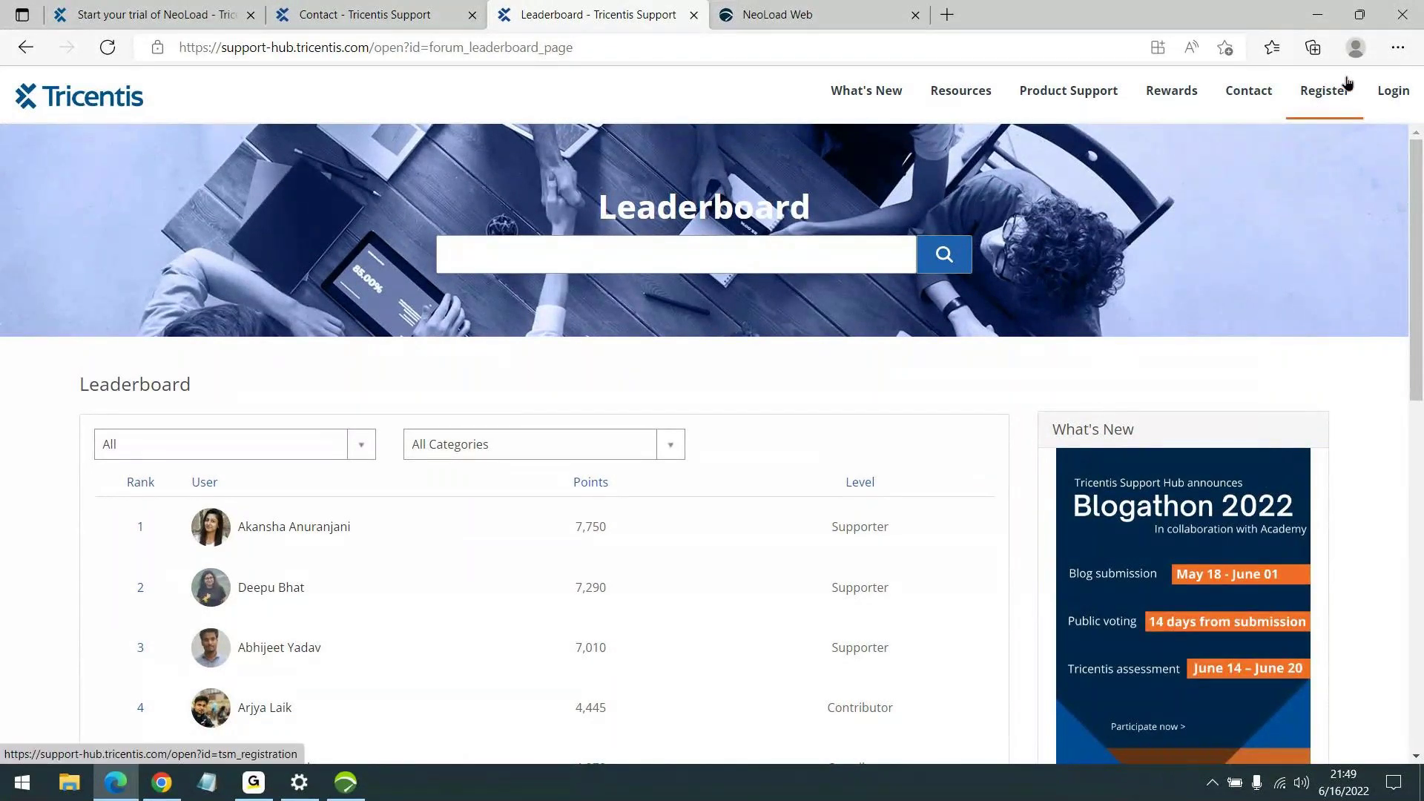
pyautogui.moveTo(1247, 109)
pyautogui.click(1237, 163)
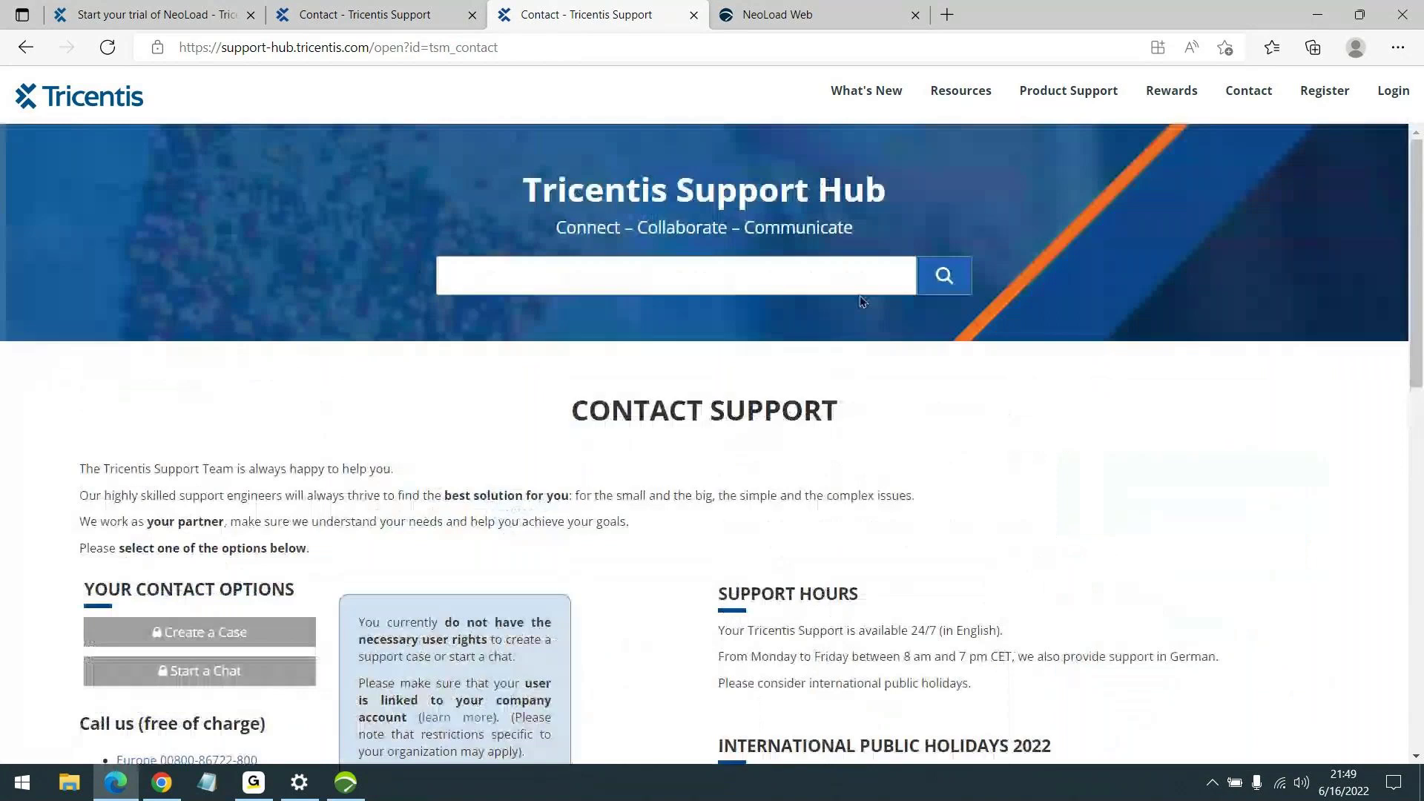
pyautogui.scroll(-1, 896, 455)
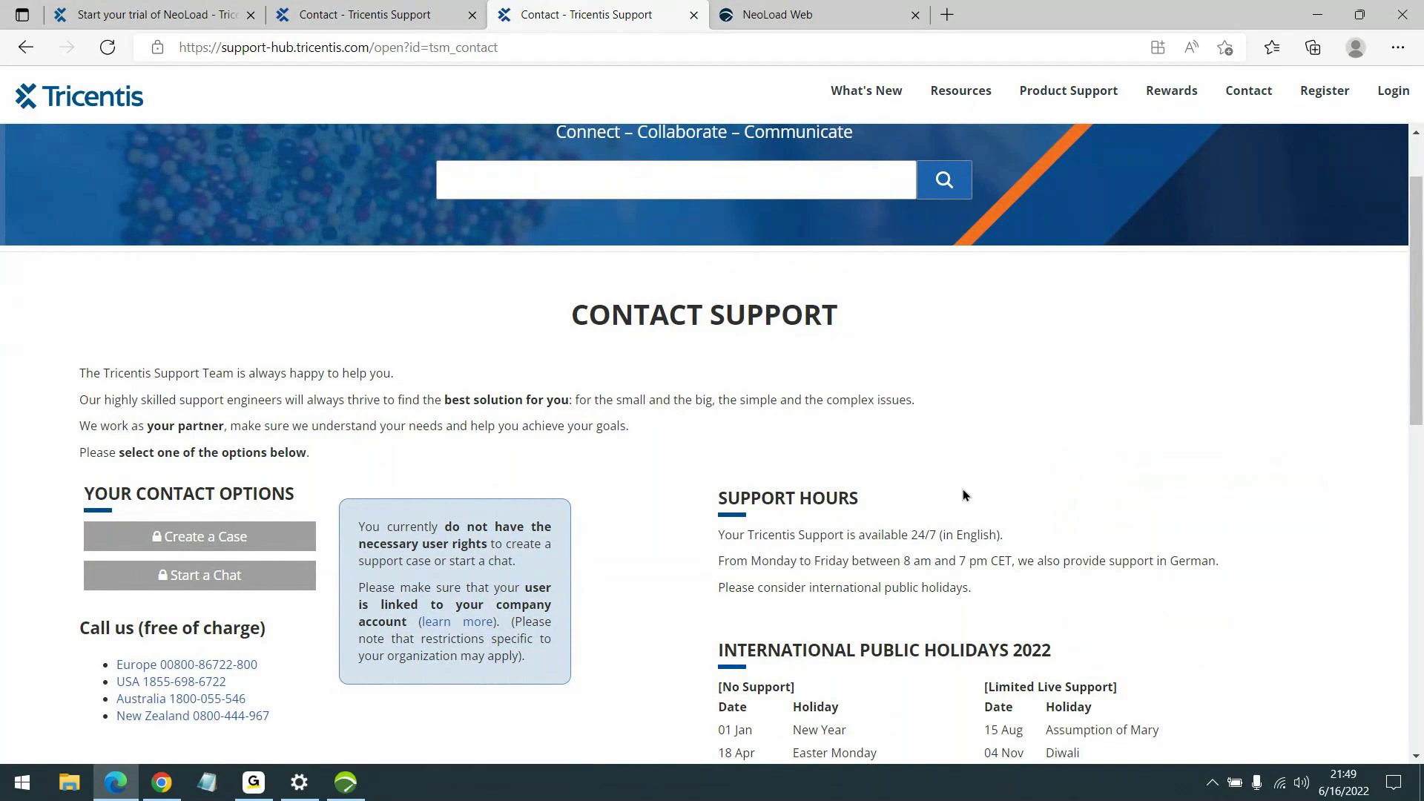
pyautogui.scroll(-4, 1001, 488)
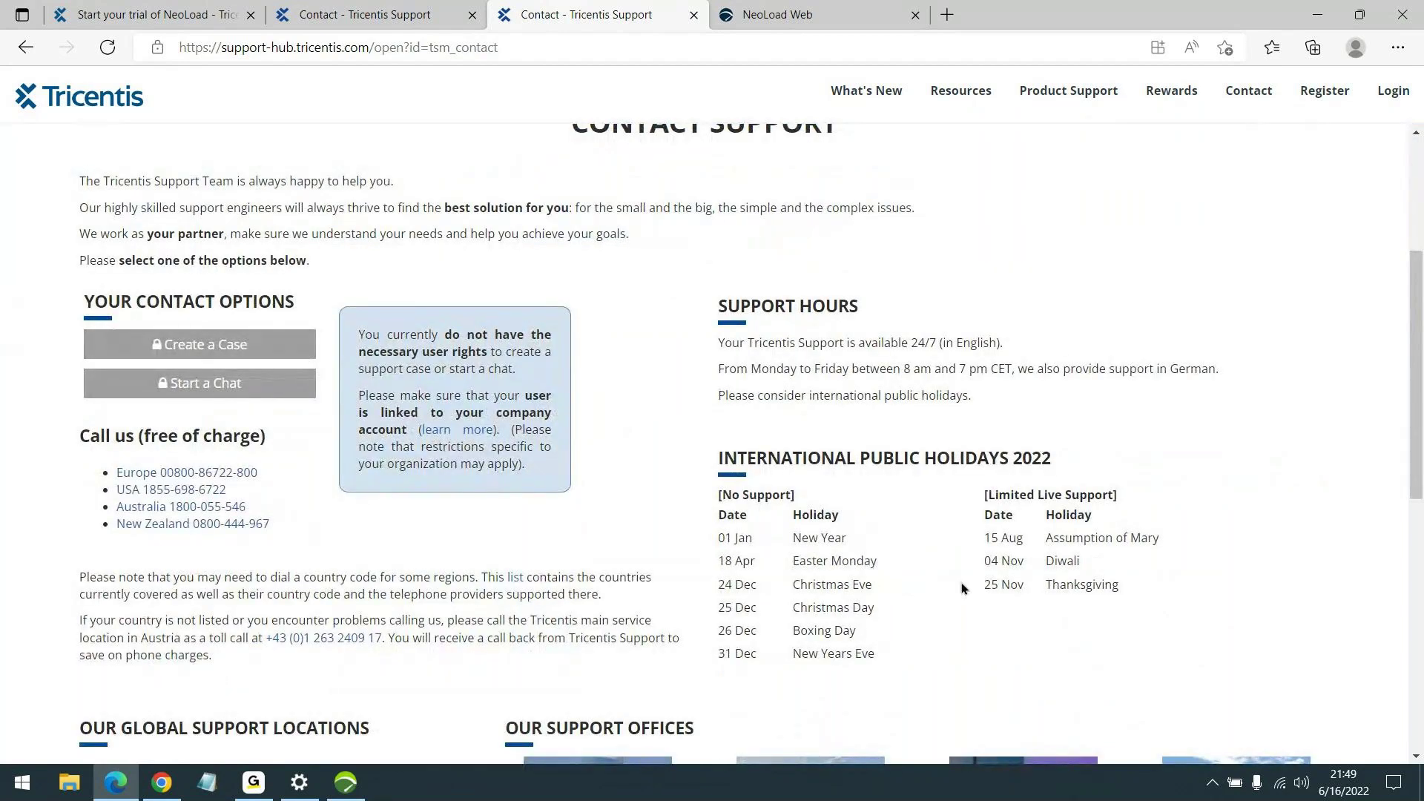
pyautogui.scroll(5, 802, 755)
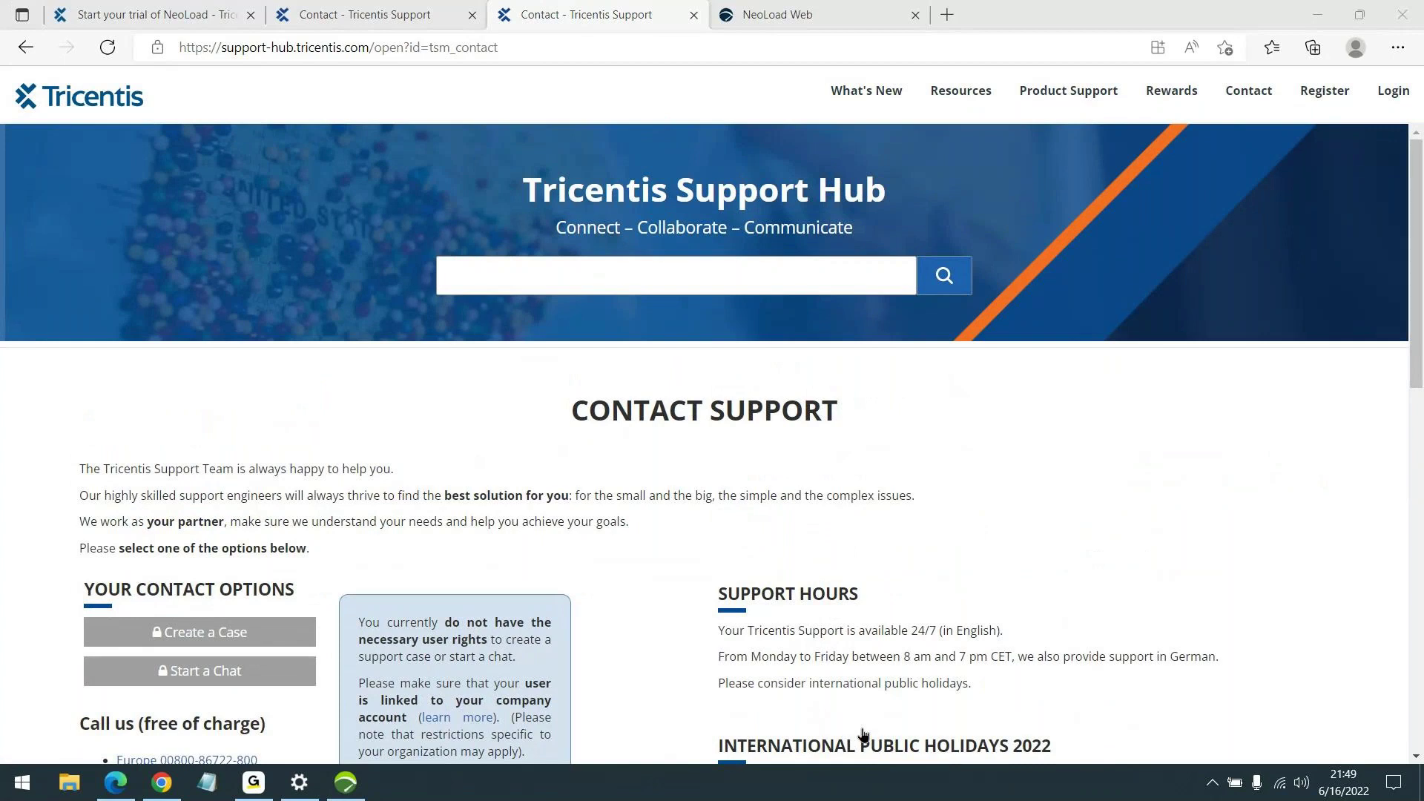
# Switch to NeoLoad, dismiss the license preferences, and view the Check User Path dialog for JPet_Rec before closing it
pyautogui.click(346, 783)
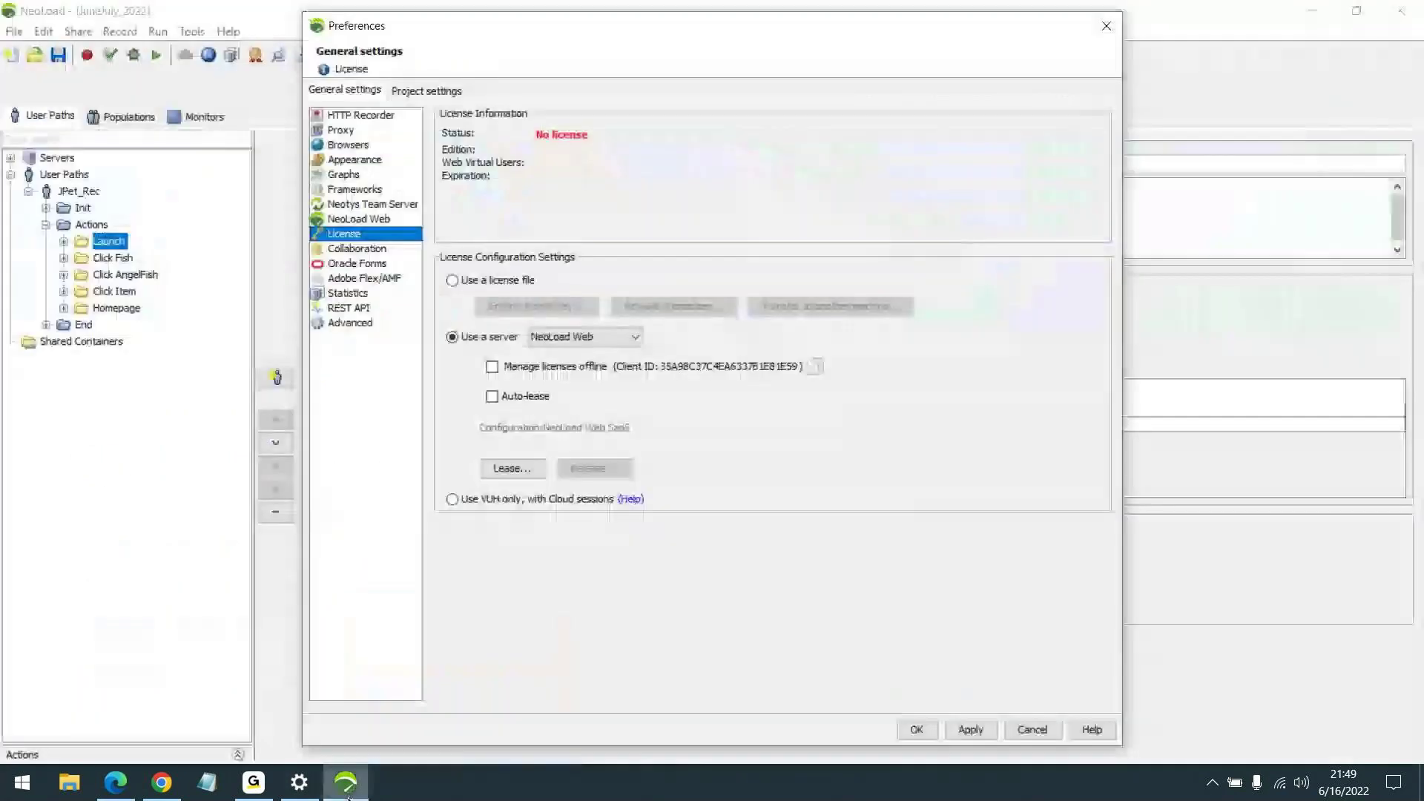
pyautogui.click(1107, 26)
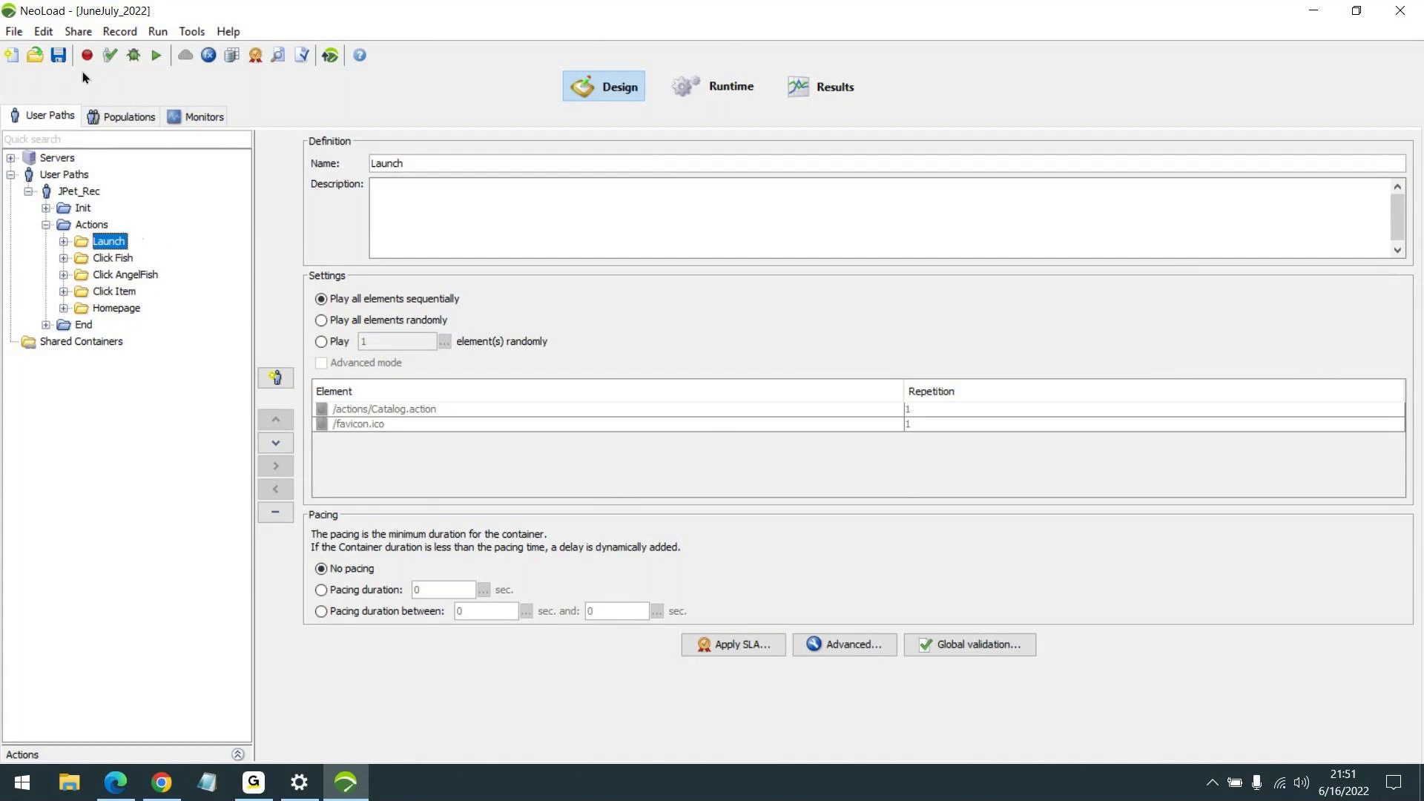
pyautogui.click(111, 61)
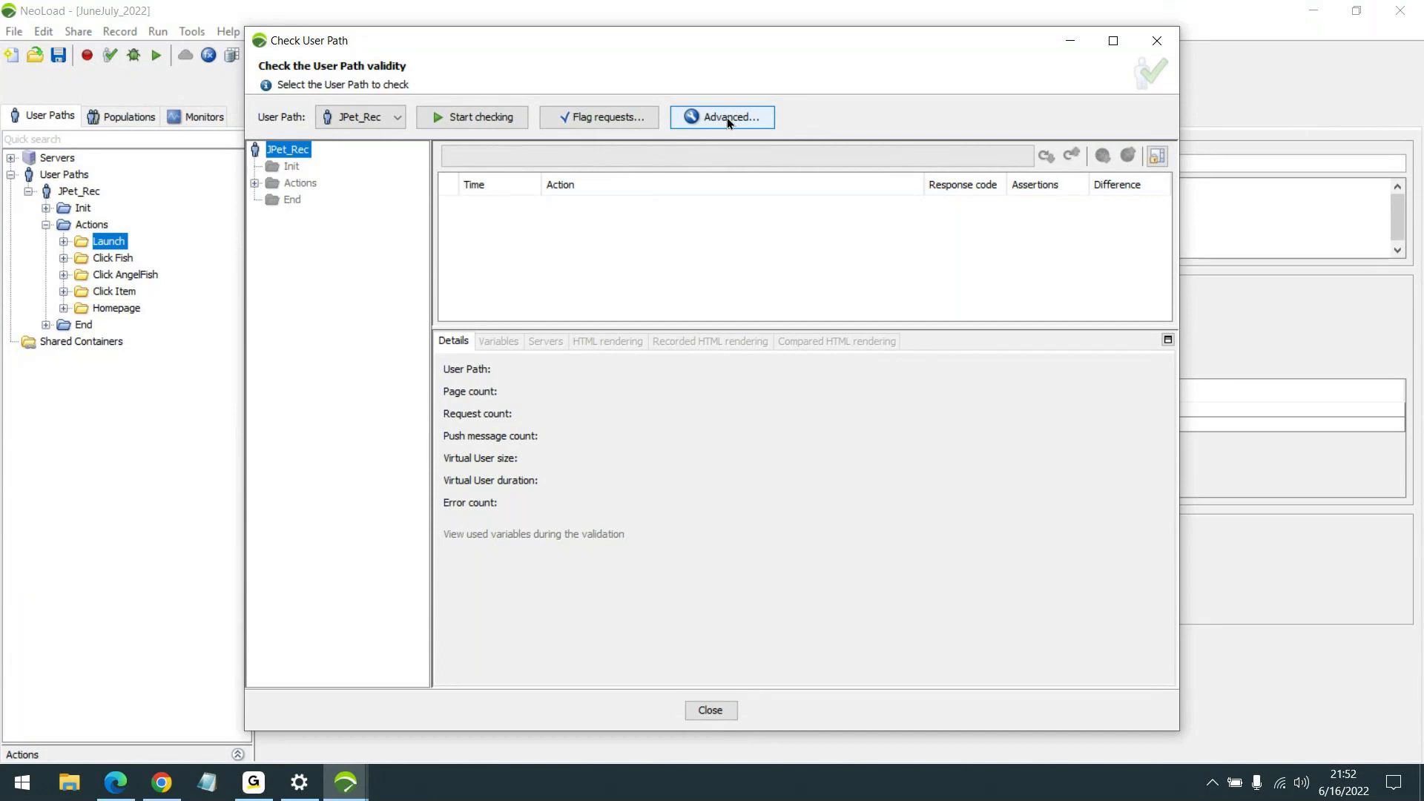
pyautogui.doubleClick(260, 39)
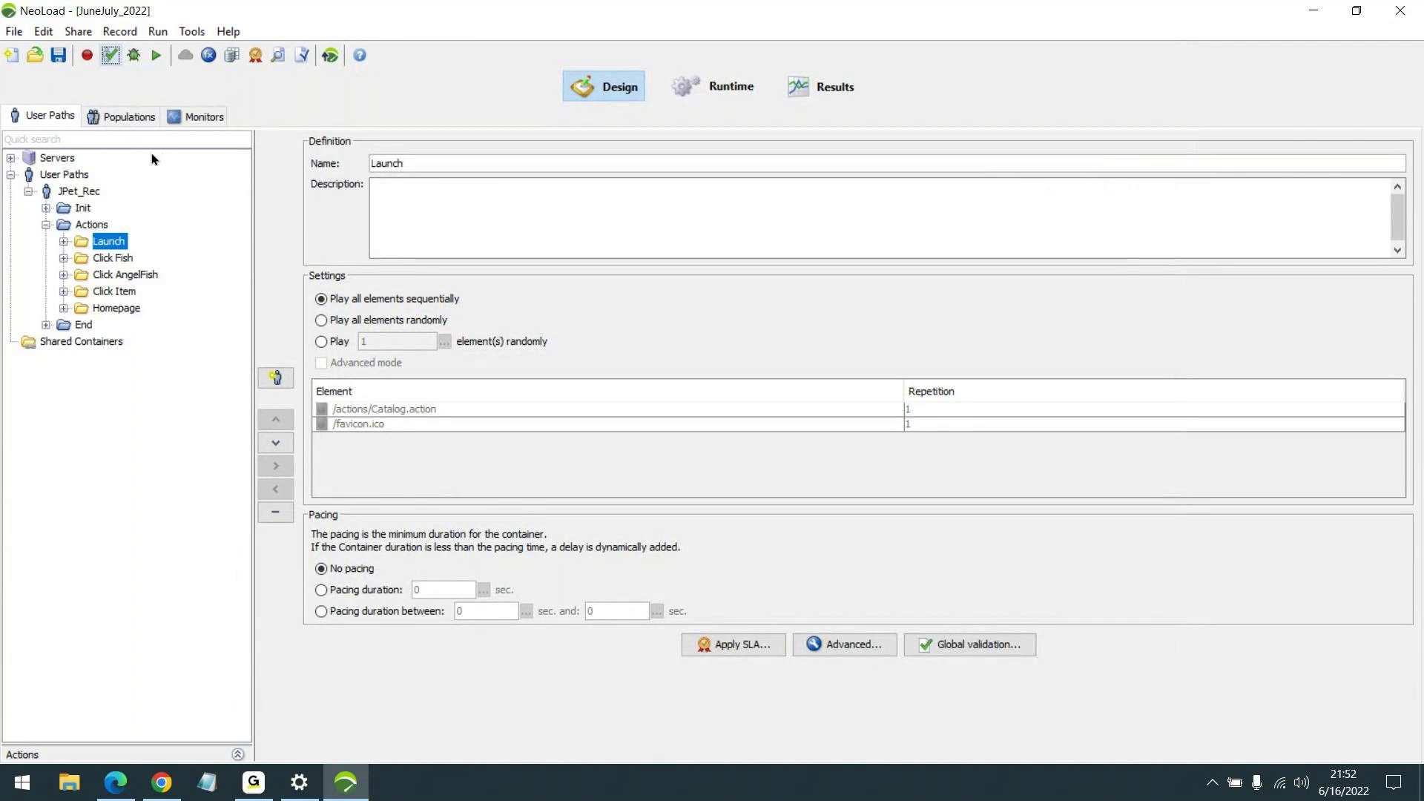
# Open the recent project Mar_2022 and review the Handle cache options for JPet_E2E_Rend in the Rend population
pyautogui.click(16, 35)
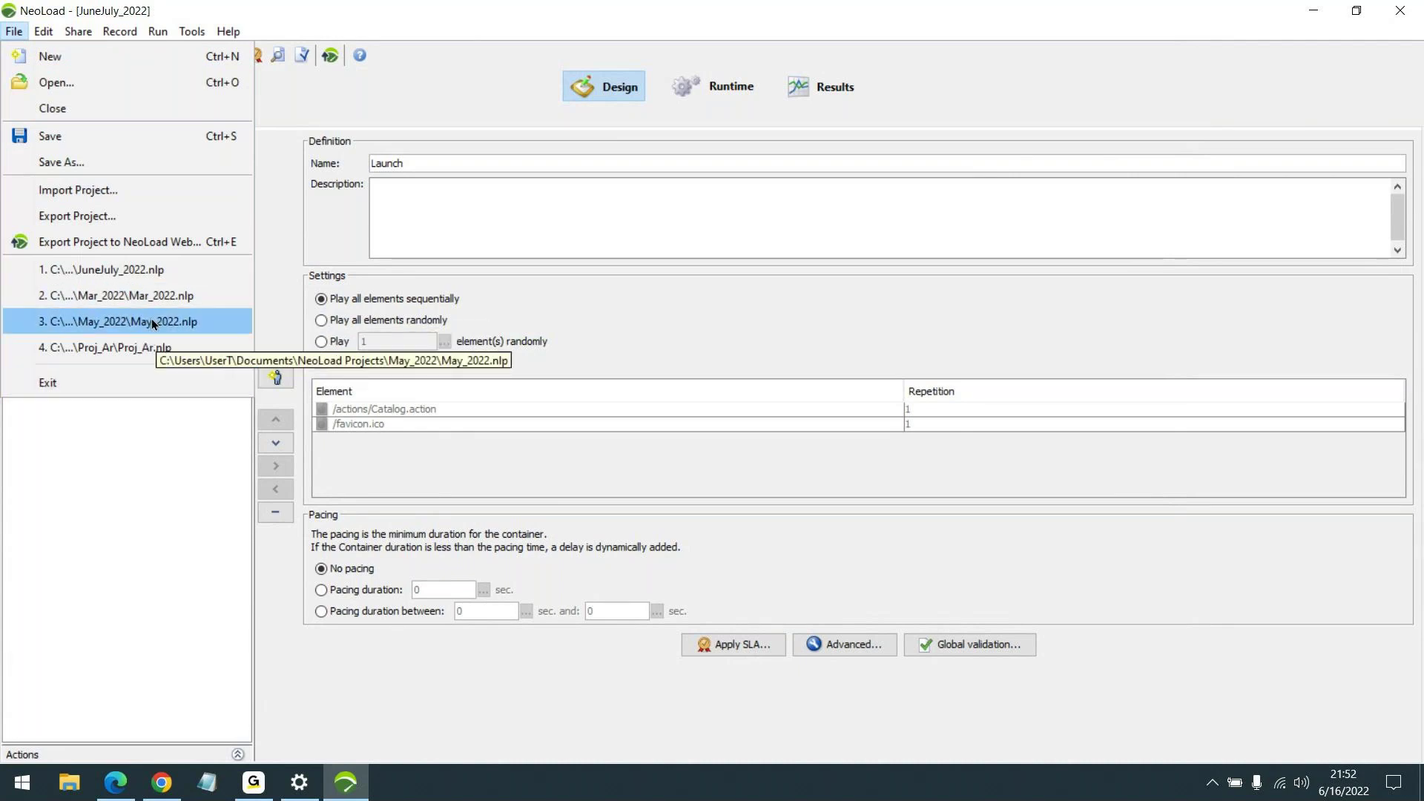
pyautogui.click(149, 296)
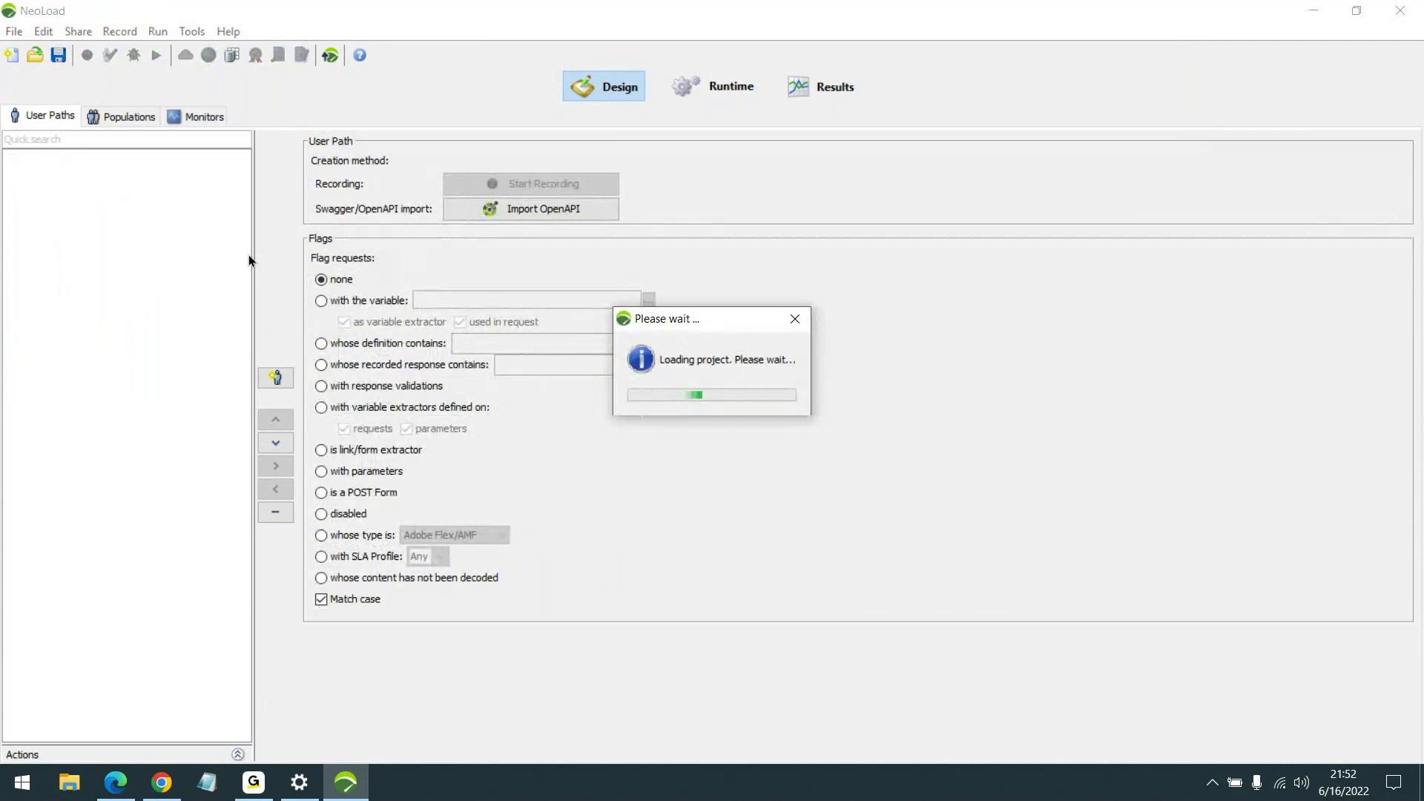
pyautogui.click(114, 118)
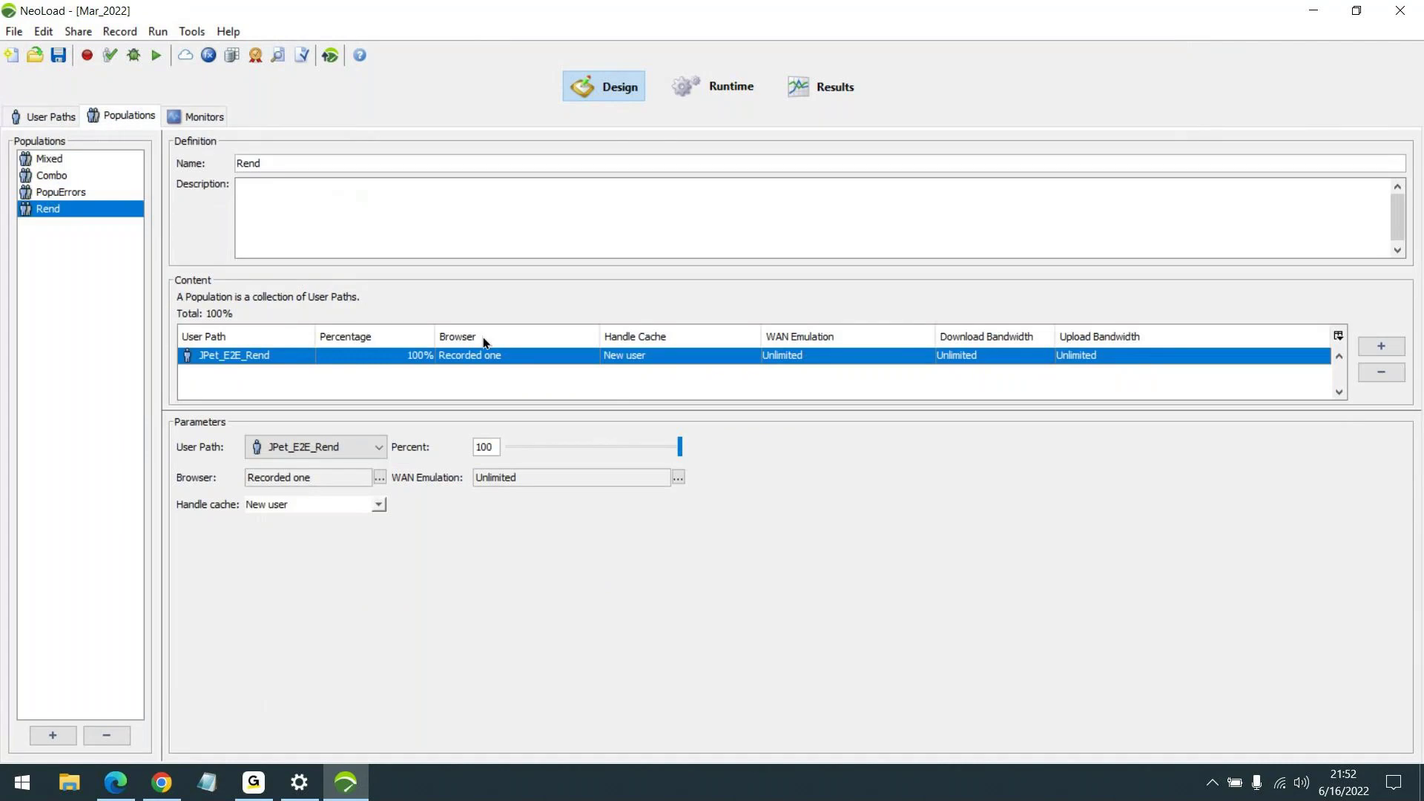
pyautogui.click(270, 507)
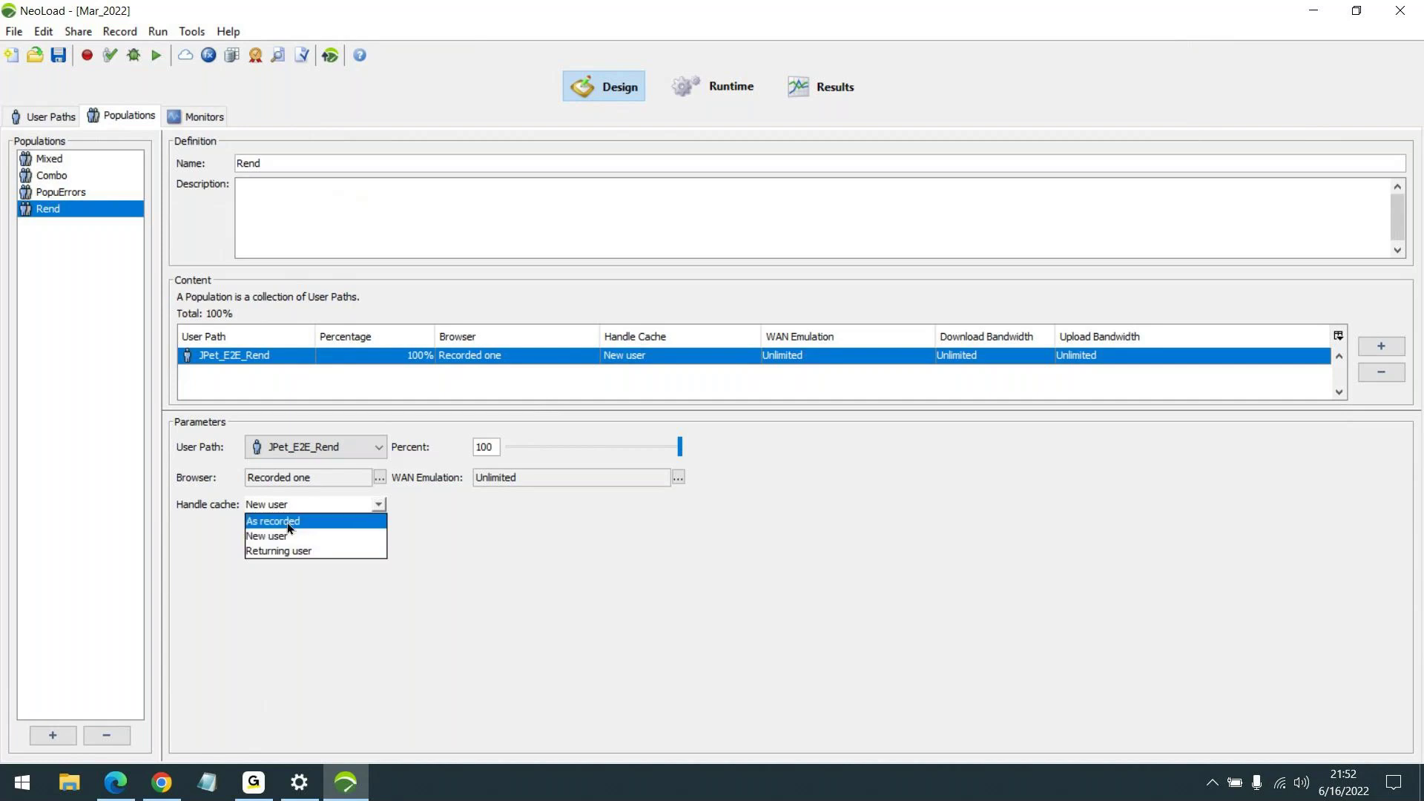
pyautogui.click(442, 526)
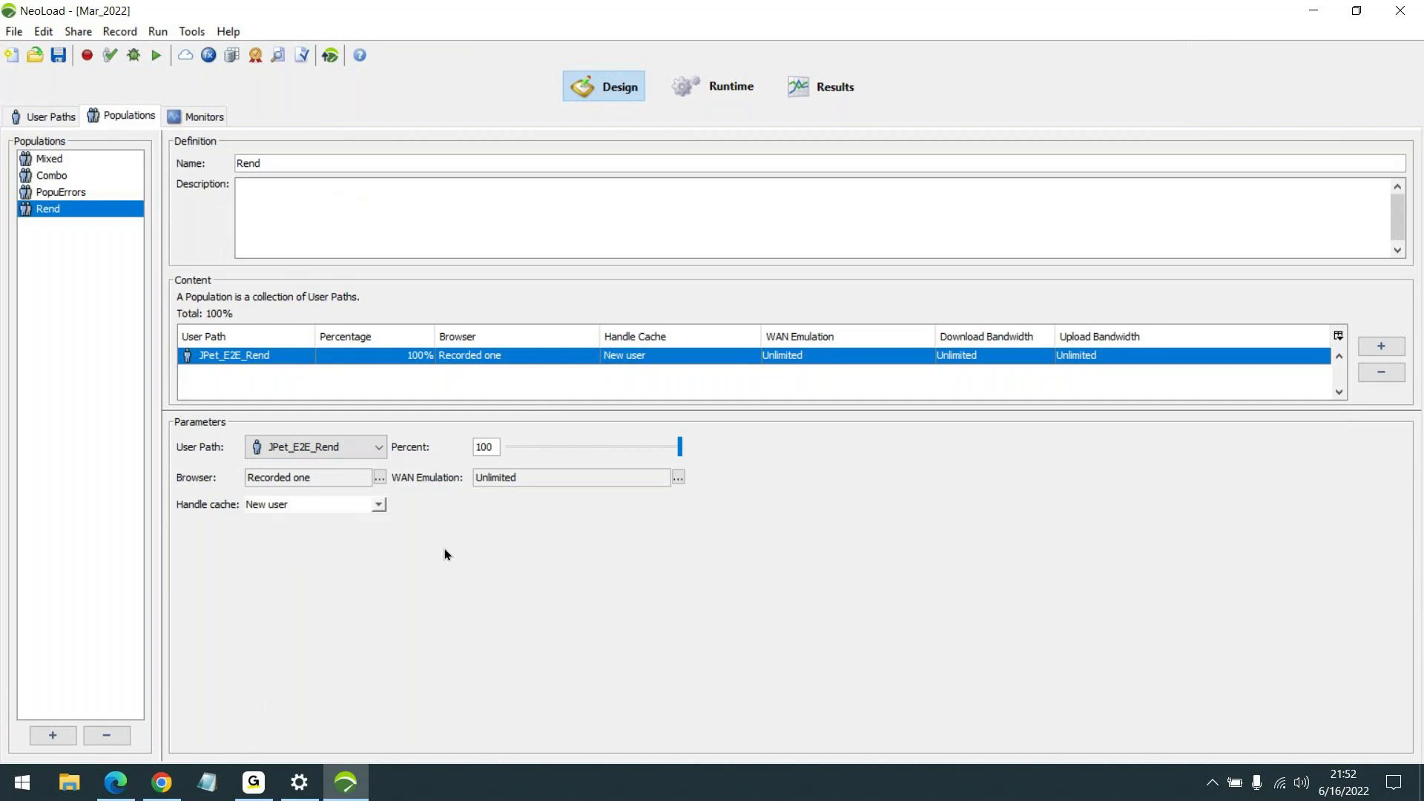